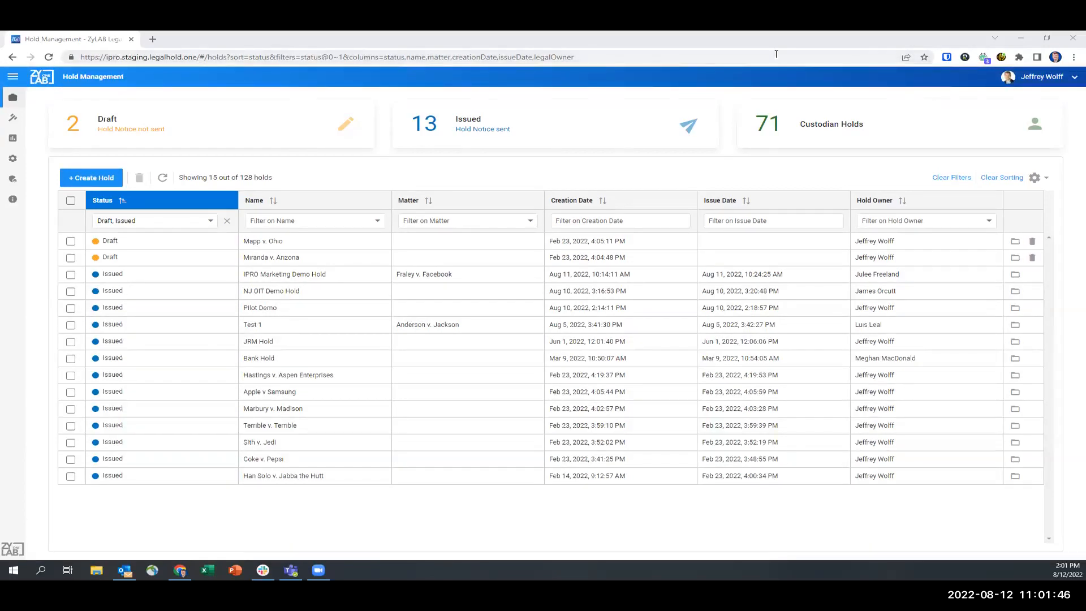
- Review the accepted holds in the Custodian Portal and return to the Legal Hold App
{"action": "left_click", "coordinate": [1073, 79]}
{"action": "left_click", "coordinate": [1049, 128]}
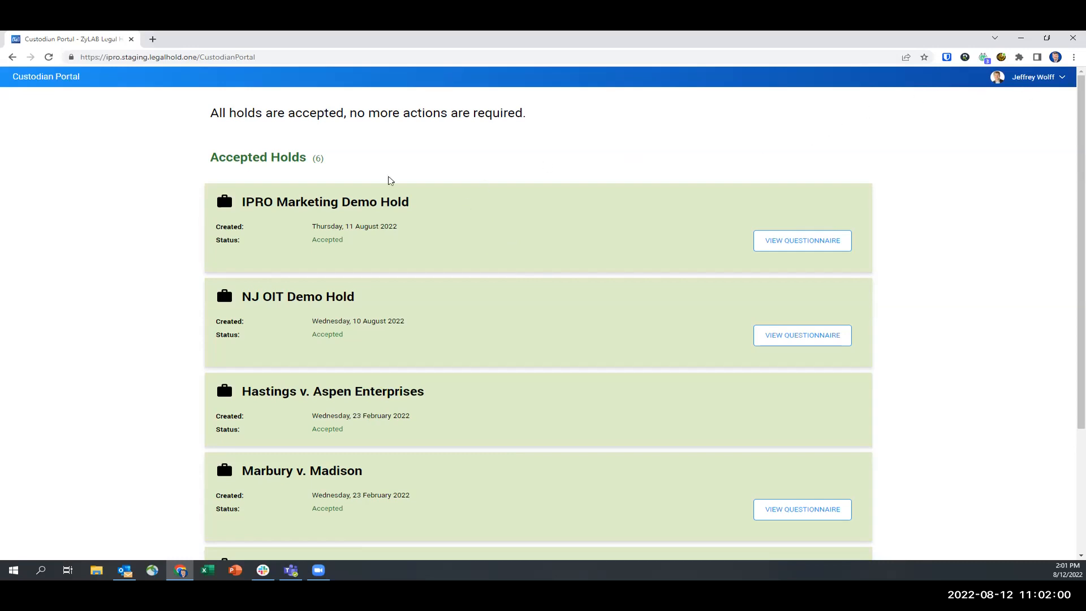
{"action": "scroll", "coordinate": [339, 351], "scroll_direction": "down", "scroll_amount": 3}
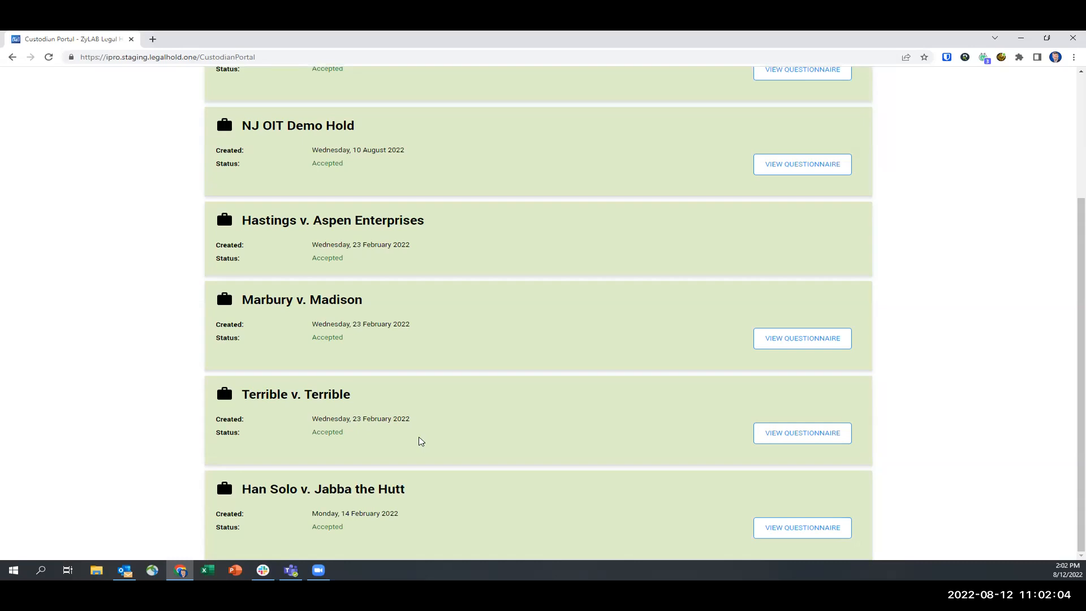
{"action": "scroll", "coordinate": [368, 346], "scroll_direction": "up", "scroll_amount": 3}
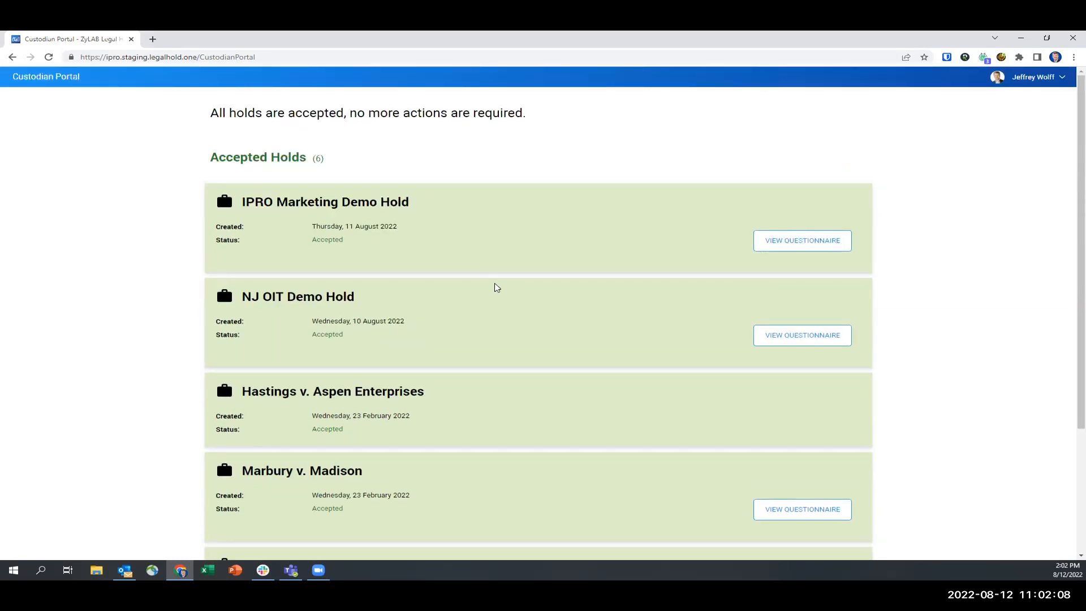
{"action": "left_click", "coordinate": [1038, 78]}
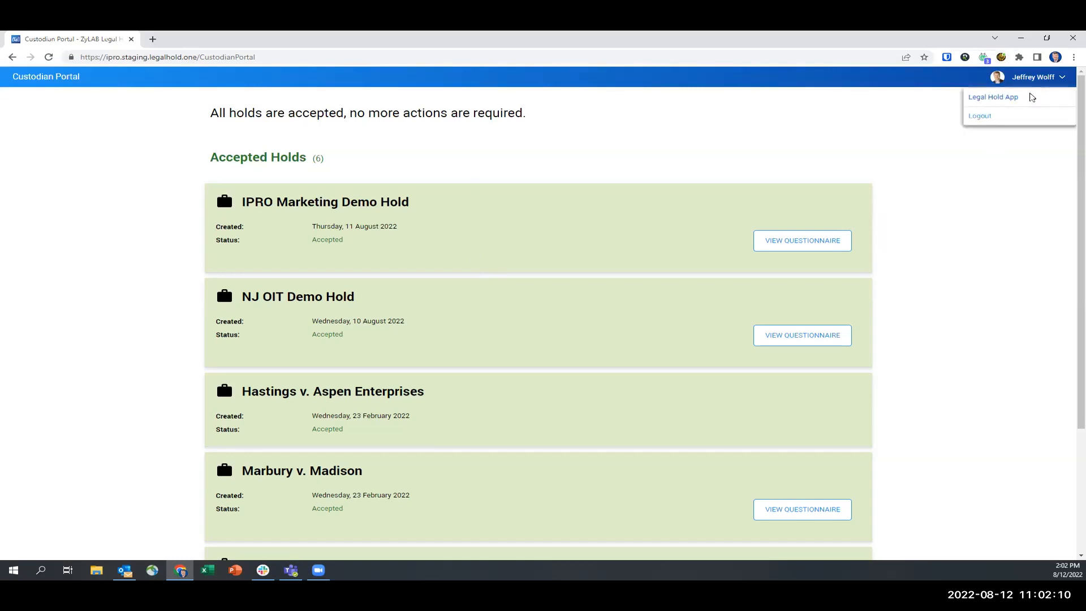
{"action": "left_click", "coordinate": [1031, 99]}
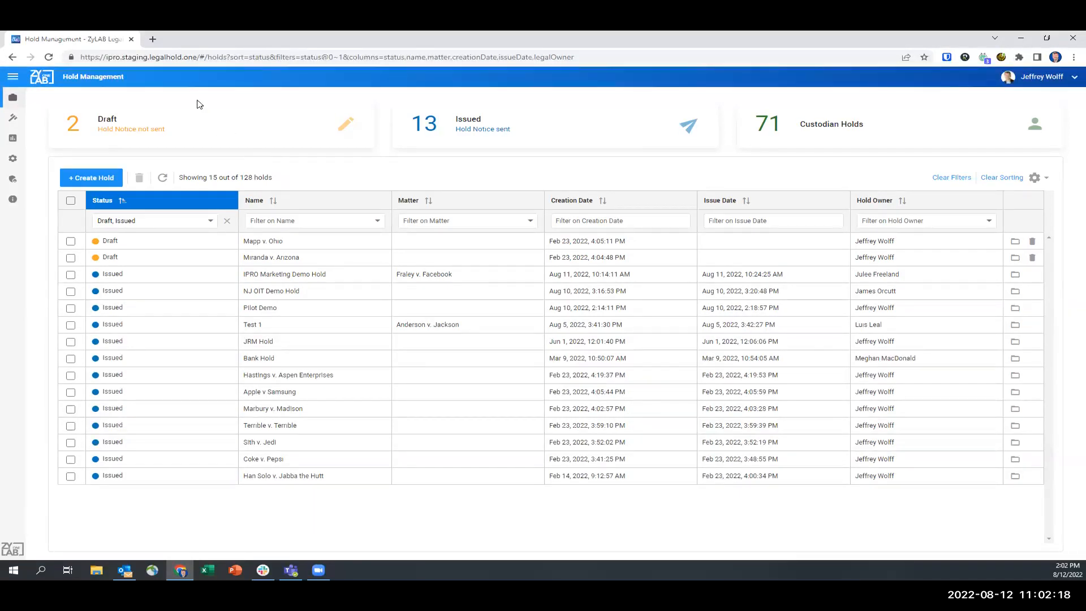
{"action": "left_click_drag", "start_coordinate": [80, 57], "coordinate": [198, 56]}
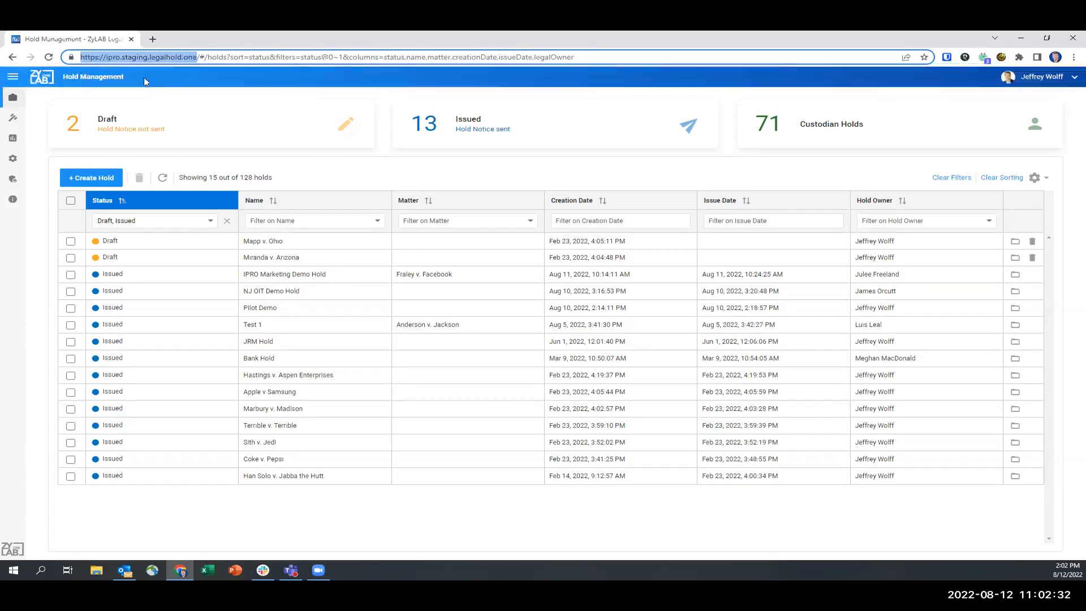
{"action": "left_click", "coordinate": [258, 158]}
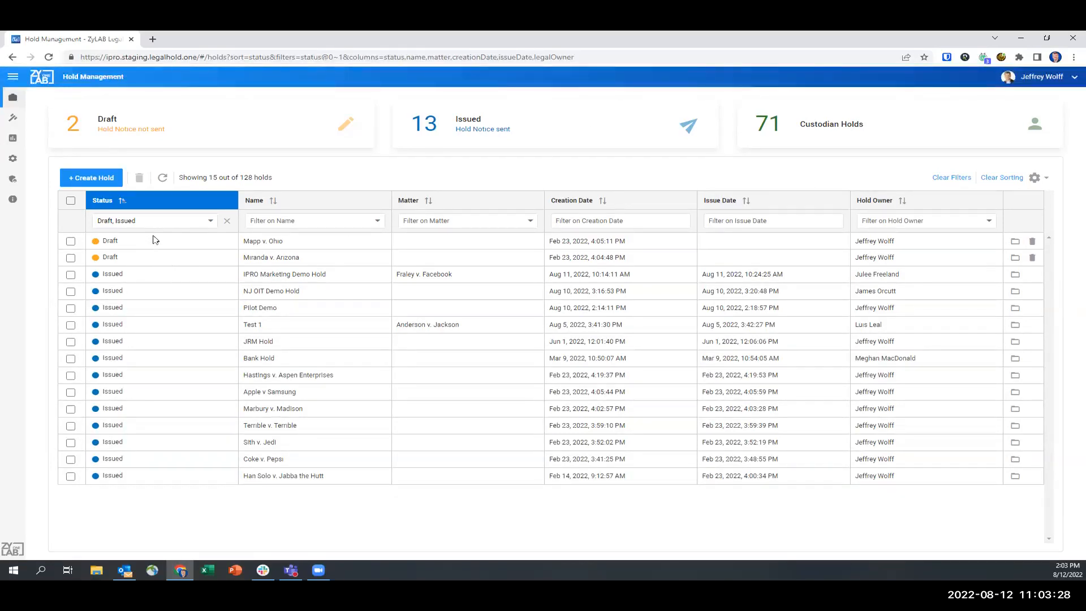
- Add the Modification Date column to the holds list and place it directly after Creation Date
{"action": "left_click", "coordinate": [1035, 177]}
{"action": "mouse_move", "coordinate": [1034, 197]}
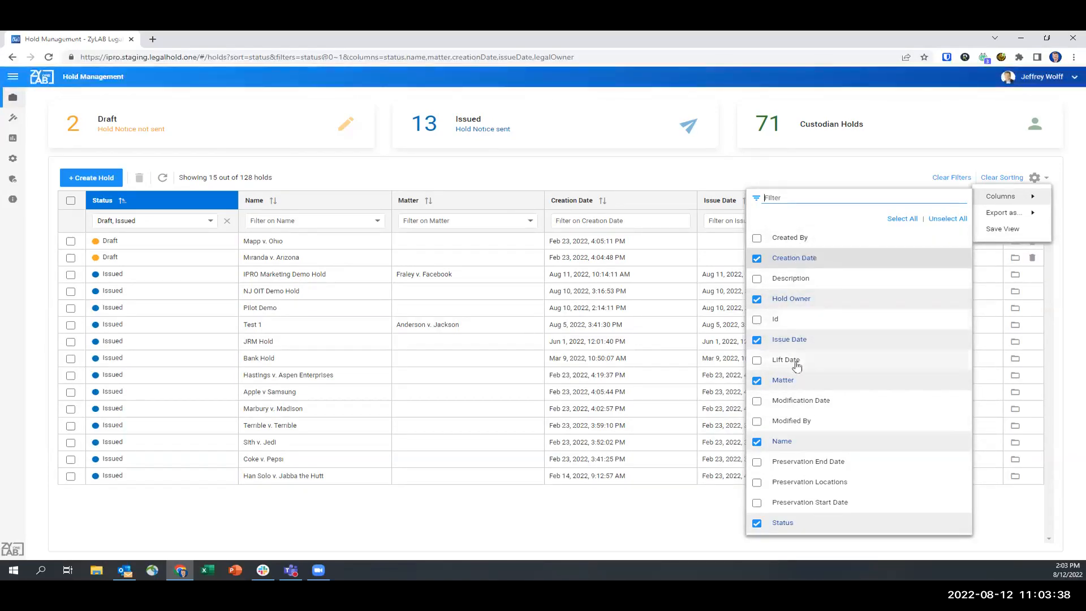
{"action": "left_click", "coordinate": [795, 403]}
{"action": "left_click", "coordinate": [721, 178]}
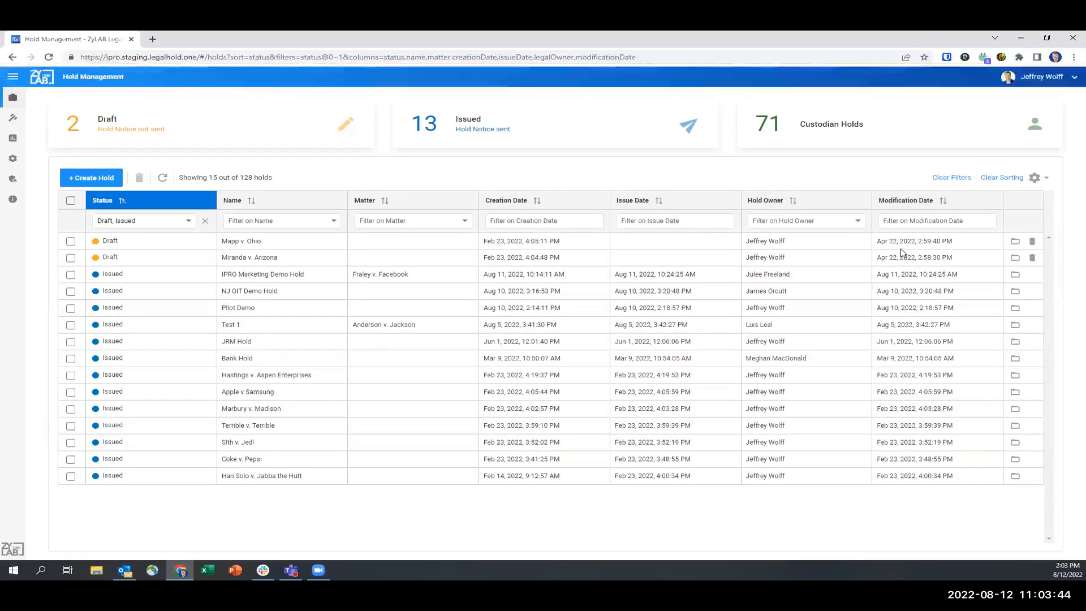
{"action": "left_click_drag", "start_coordinate": [952, 203], "coordinate": [640, 206]}
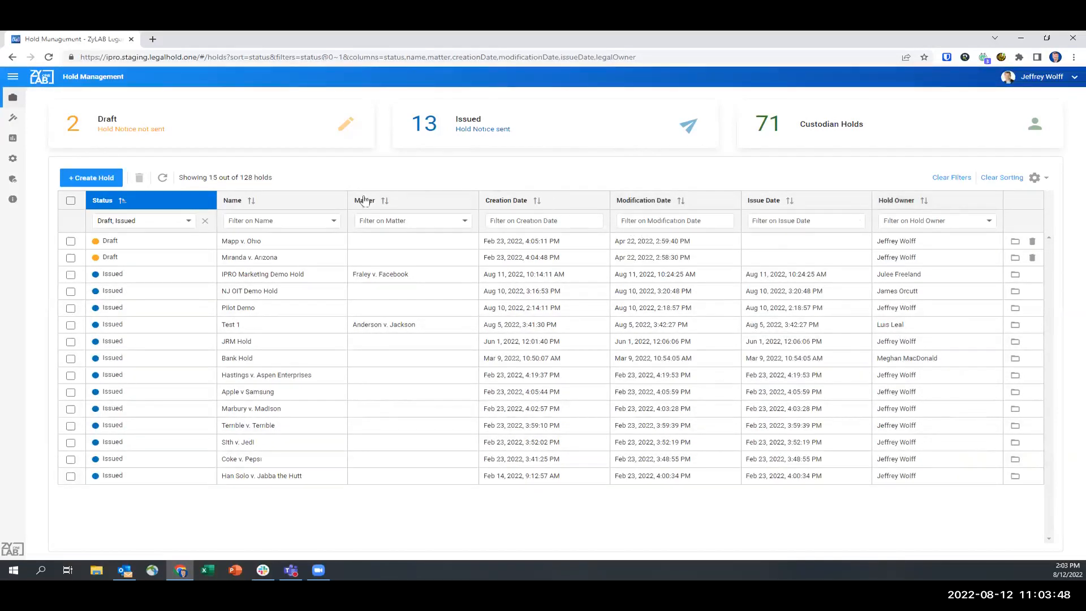
- Sort the holds by Modification Date, ascending and descending, and restore the ascending Status sort
{"action": "left_click", "coordinate": [648, 202]}
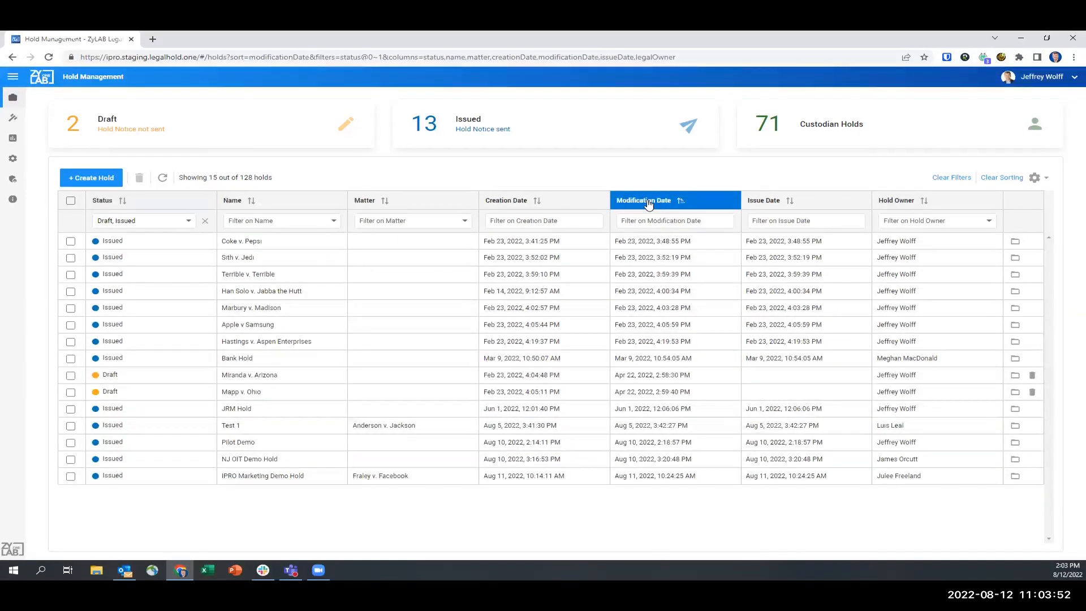
{"action": "left_click", "coordinate": [703, 206]}
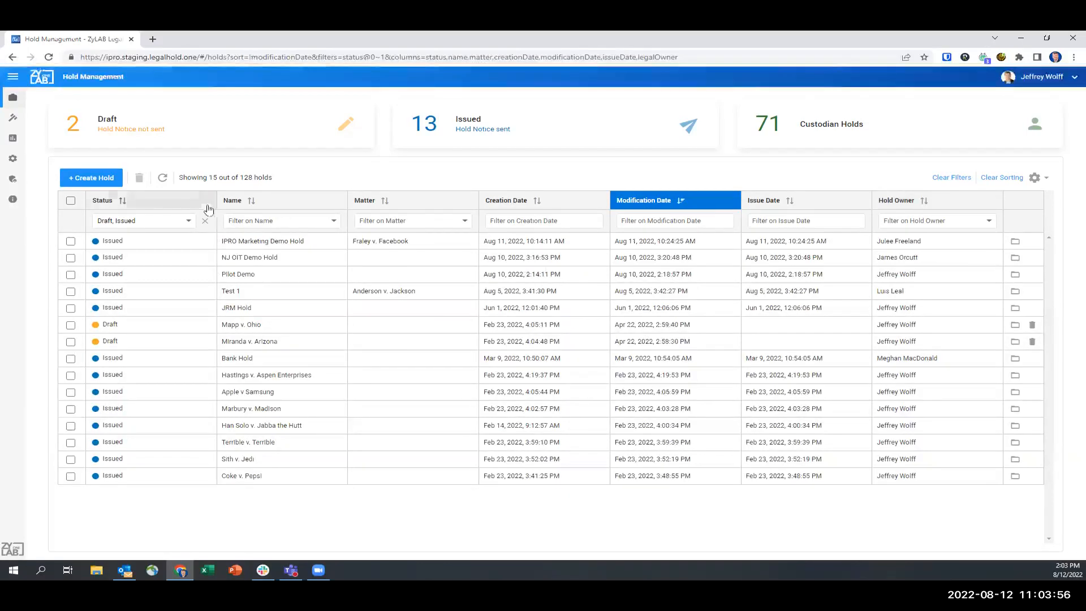
{"action": "left_click", "coordinate": [153, 206]}
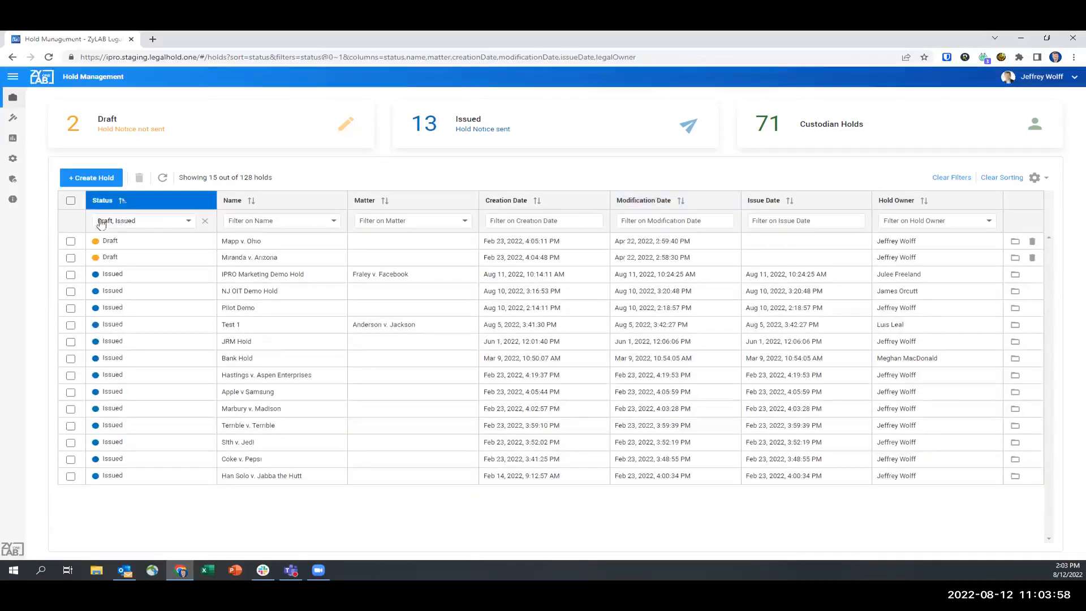
{"action": "left_click", "coordinate": [181, 225]}
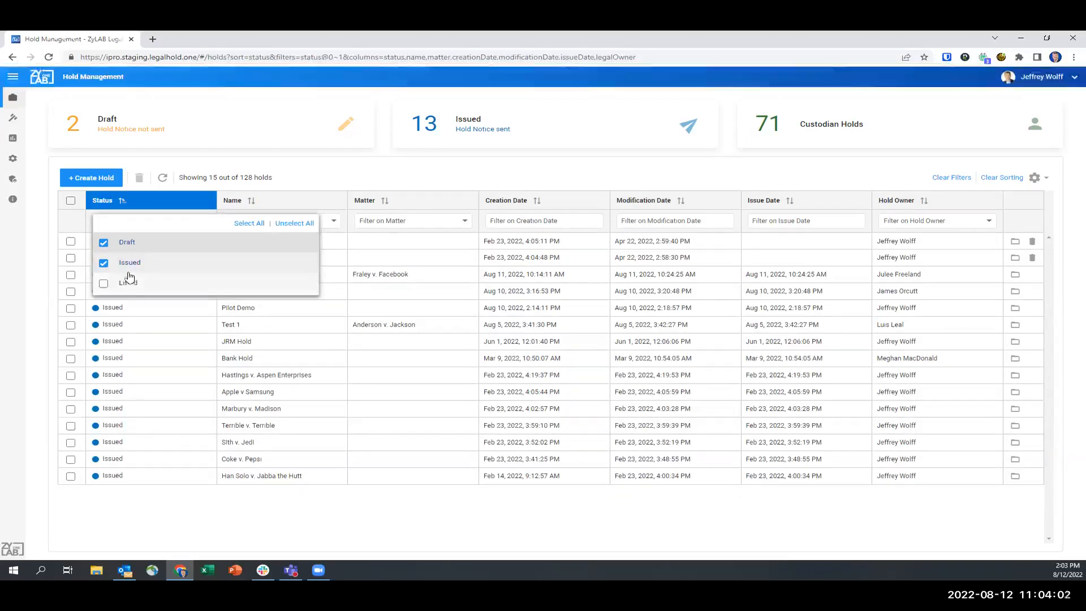
{"action": "left_click", "coordinate": [391, 173]}
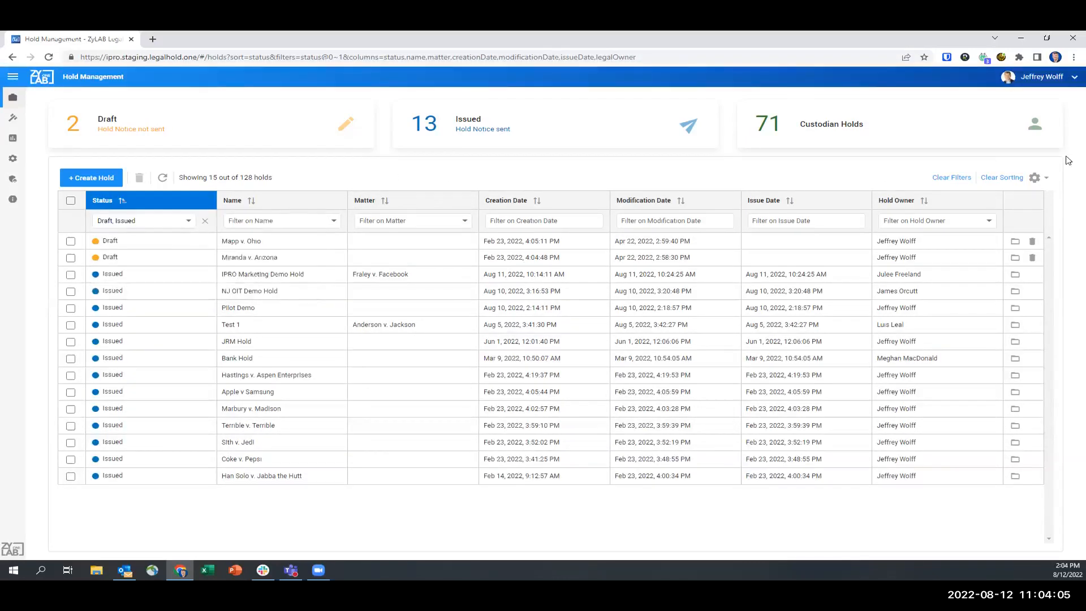
- Save the current view settings as the default for the holds list
{"action": "left_click", "coordinate": [1037, 179]}
{"action": "left_click", "coordinate": [1001, 229]}
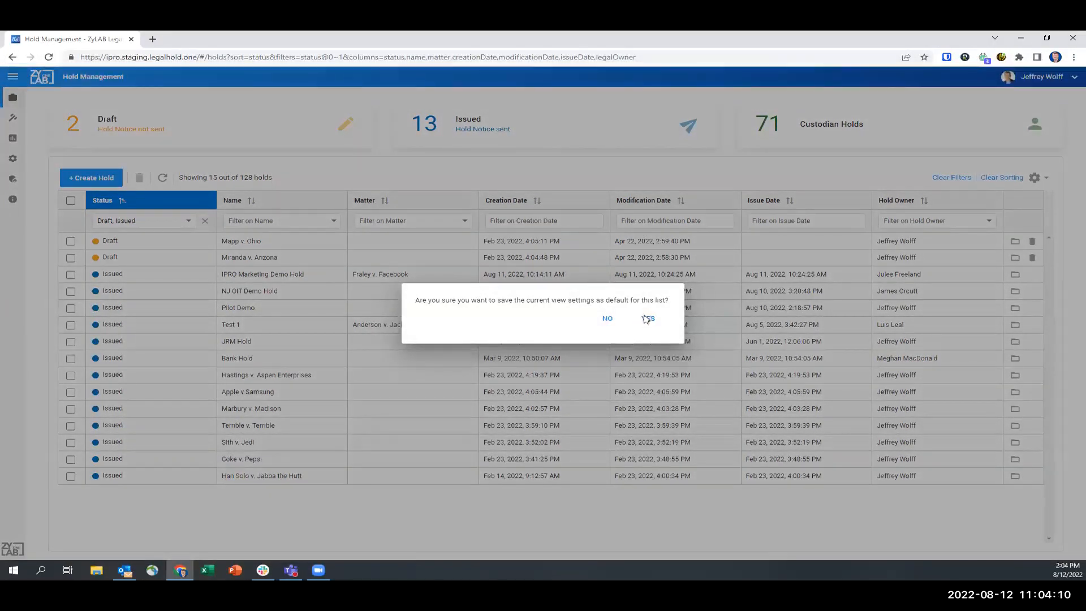
{"action": "left_click", "coordinate": [646, 320]}
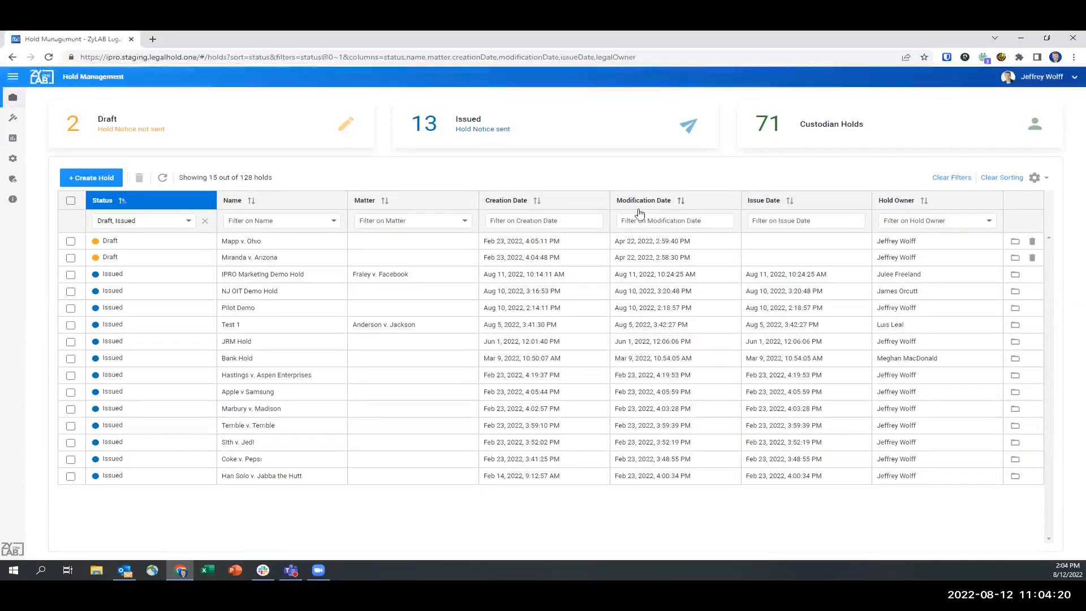
- Examine the column choices and the export formats available for the holds list
{"action": "left_click", "coordinate": [1034, 178]}
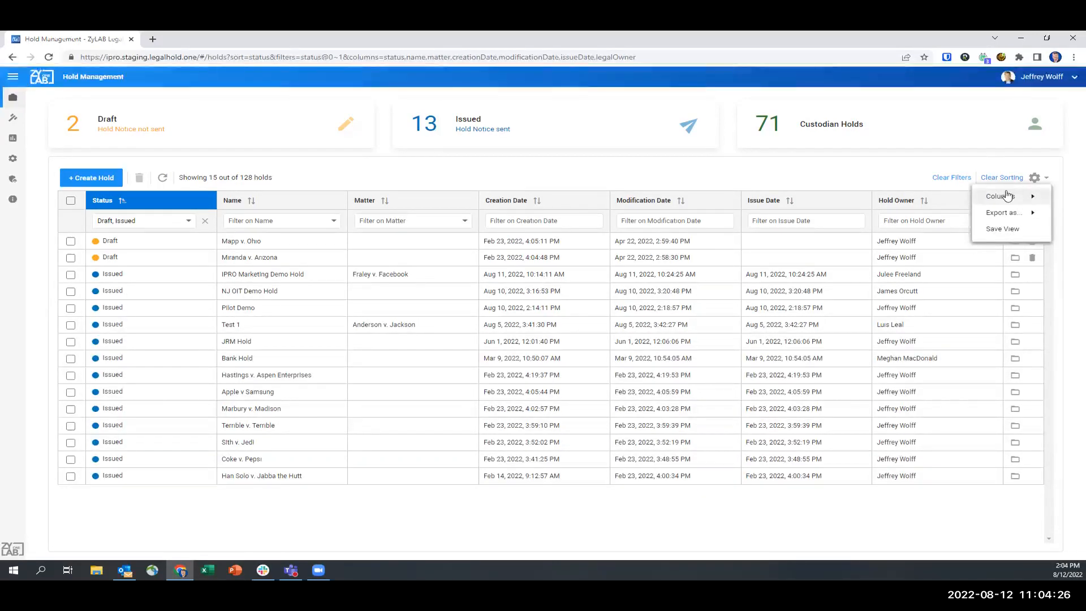
{"action": "mouse_move", "coordinate": [1007, 193]}
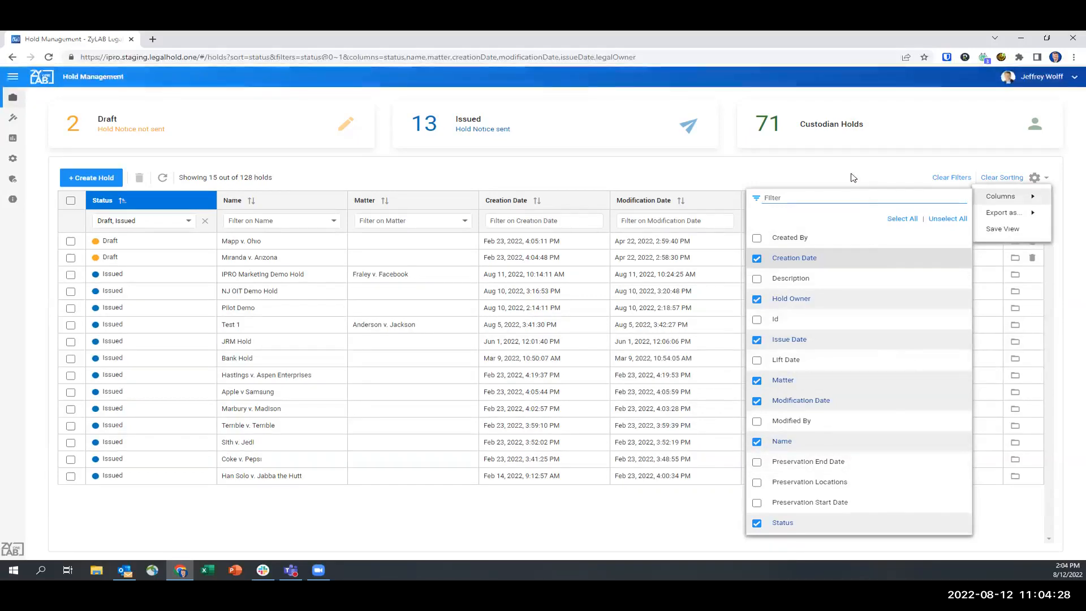
{"action": "left_click", "coordinate": [1038, 182]}
{"action": "left_click", "coordinate": [1039, 181]}
{"action": "mouse_move", "coordinate": [1029, 216]}
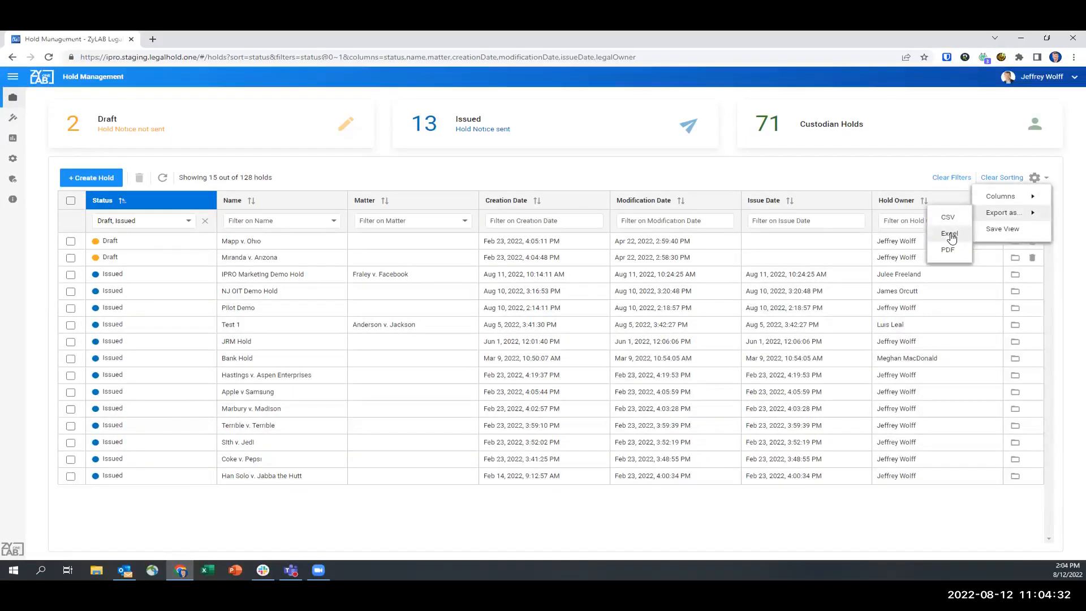
{"action": "left_click", "coordinate": [913, 181]}
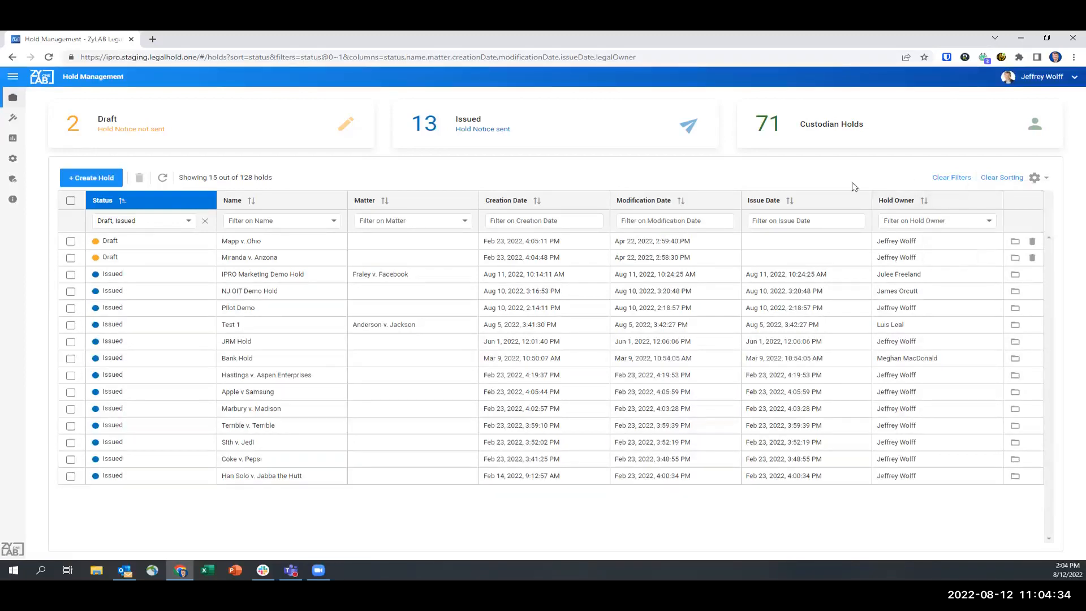
- Start a new legal hold named "IPRO Demo Hold" and look over the existing matters it can be linked to
{"action": "left_click", "coordinate": [76, 178]}
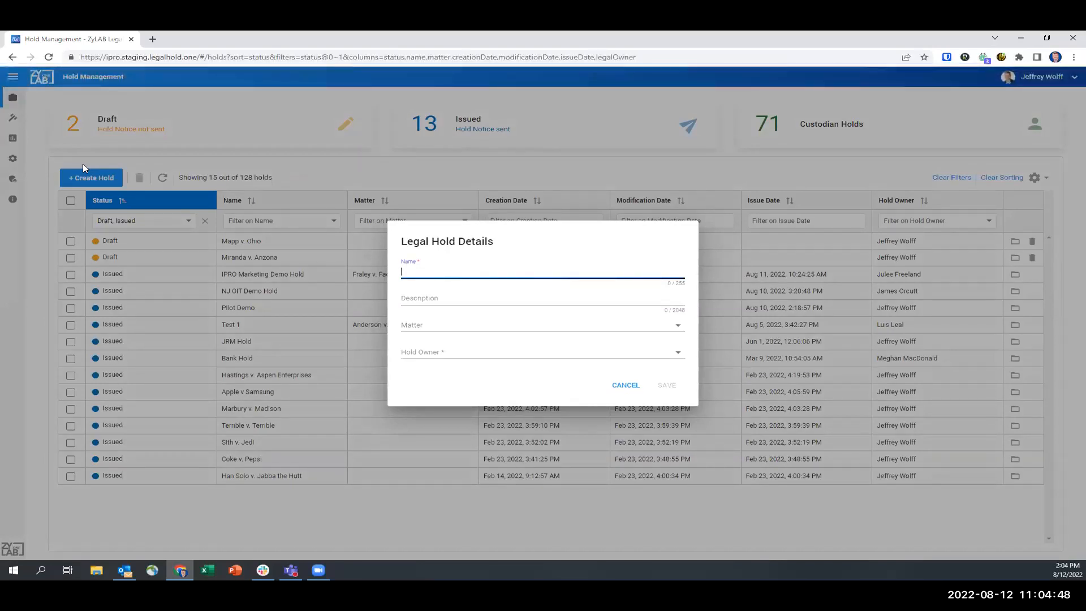
{"action": "type", "text": "IPRO Demo Hold"}
{"action": "key", "text": "Tab"}
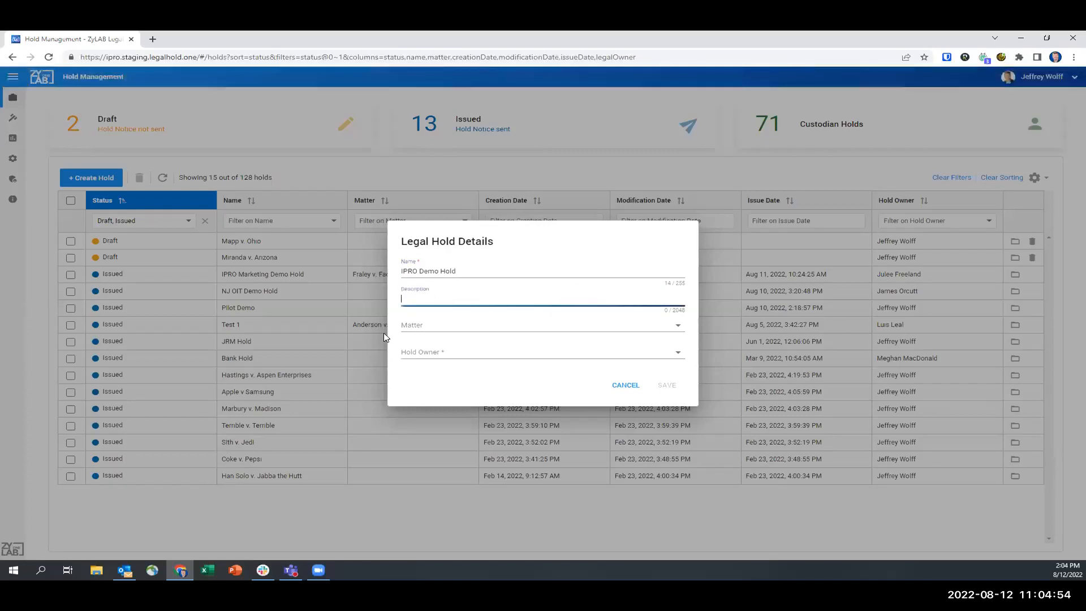
{"action": "left_click", "coordinate": [508, 326]}
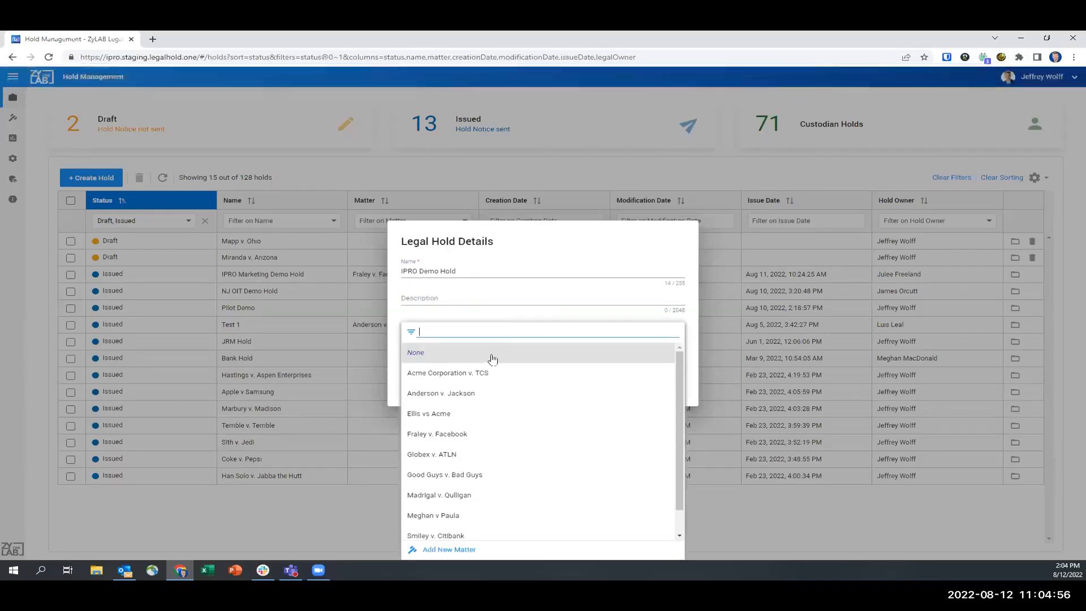
{"action": "left_click", "coordinate": [461, 313]}
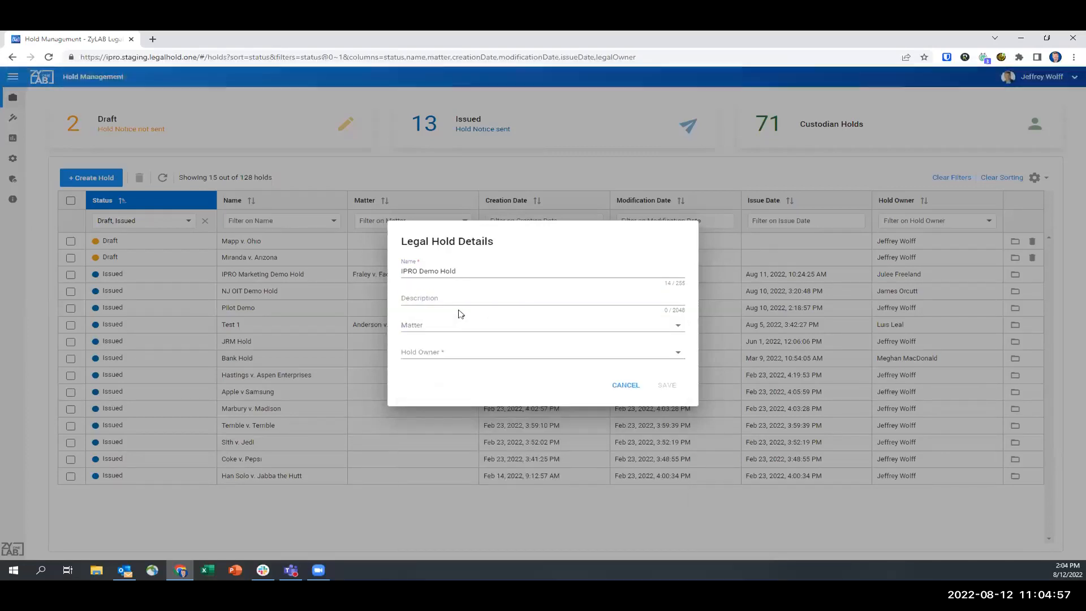
{"action": "left_click", "coordinate": [431, 298]}
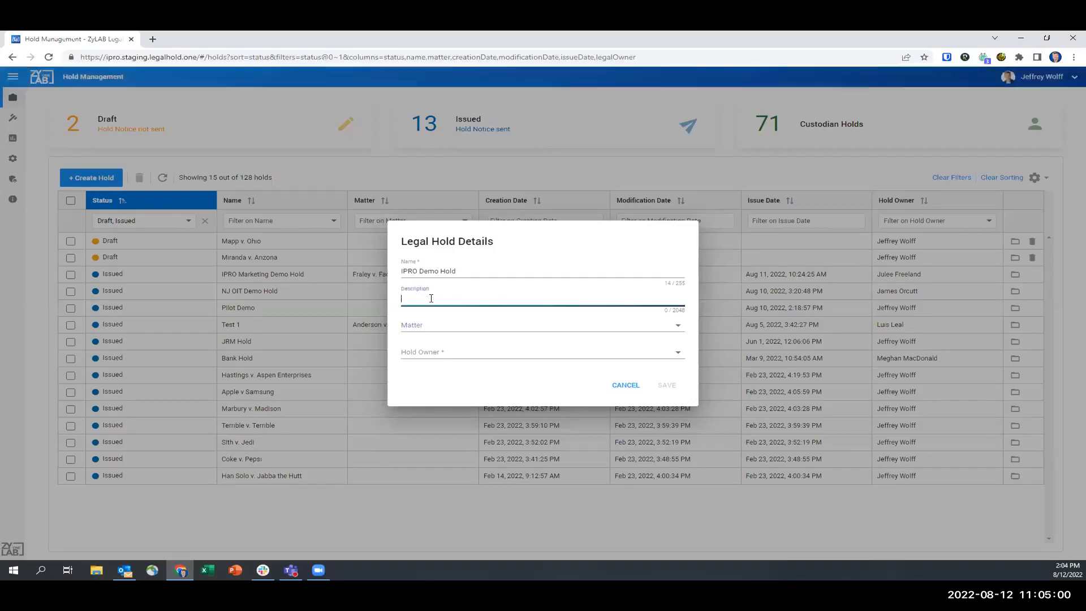
- Start a new matter for the hold, expand its full set of fields, and name it "IPRO v Acme"
{"action": "left_click", "coordinate": [417, 328]}
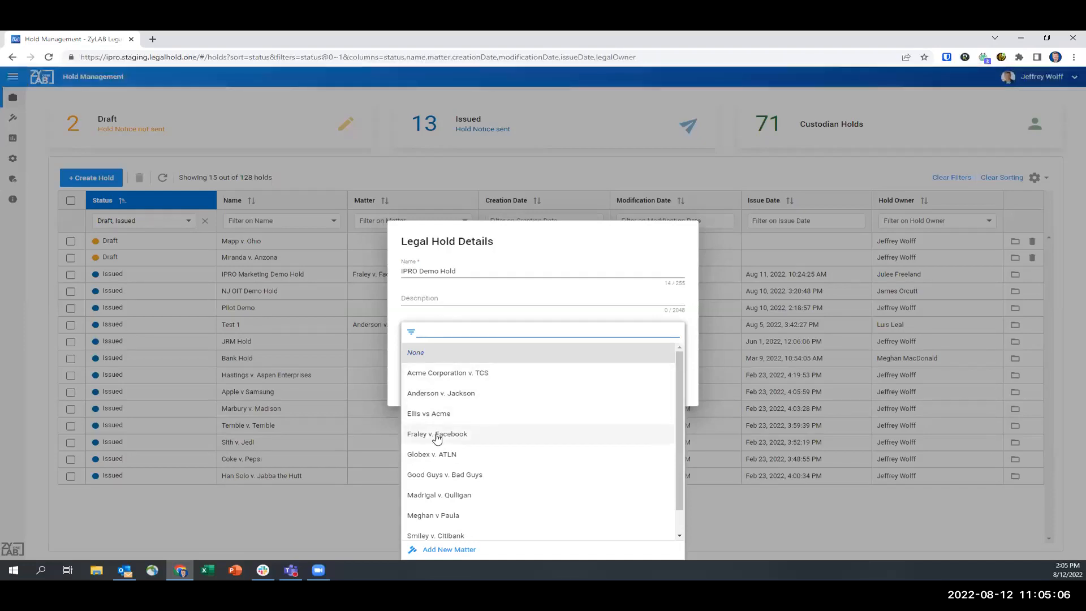
{"action": "left_click", "coordinate": [439, 552]}
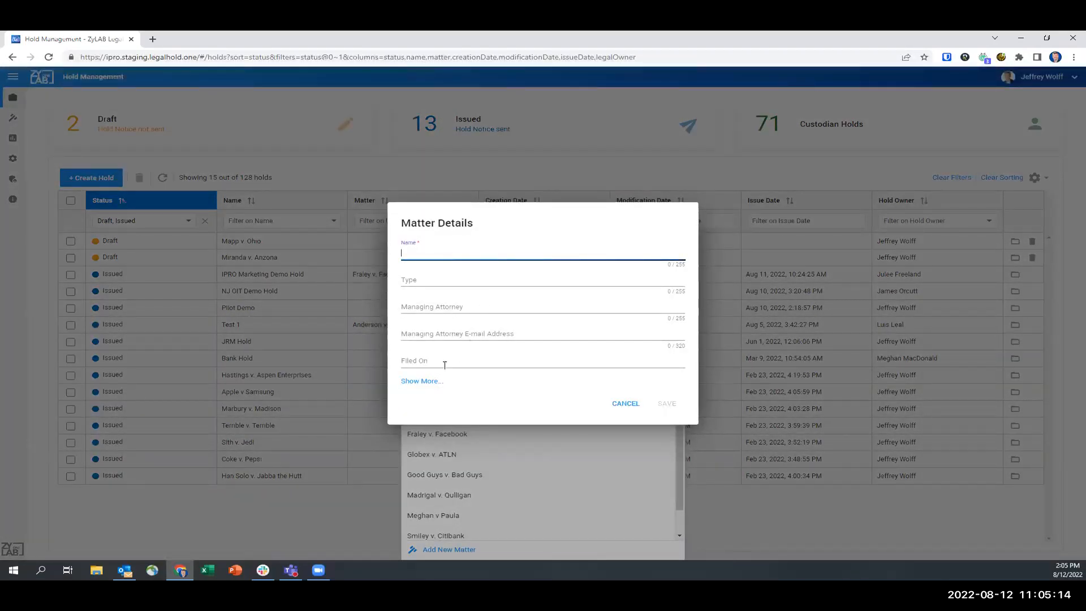
{"action": "left_click", "coordinate": [428, 381]}
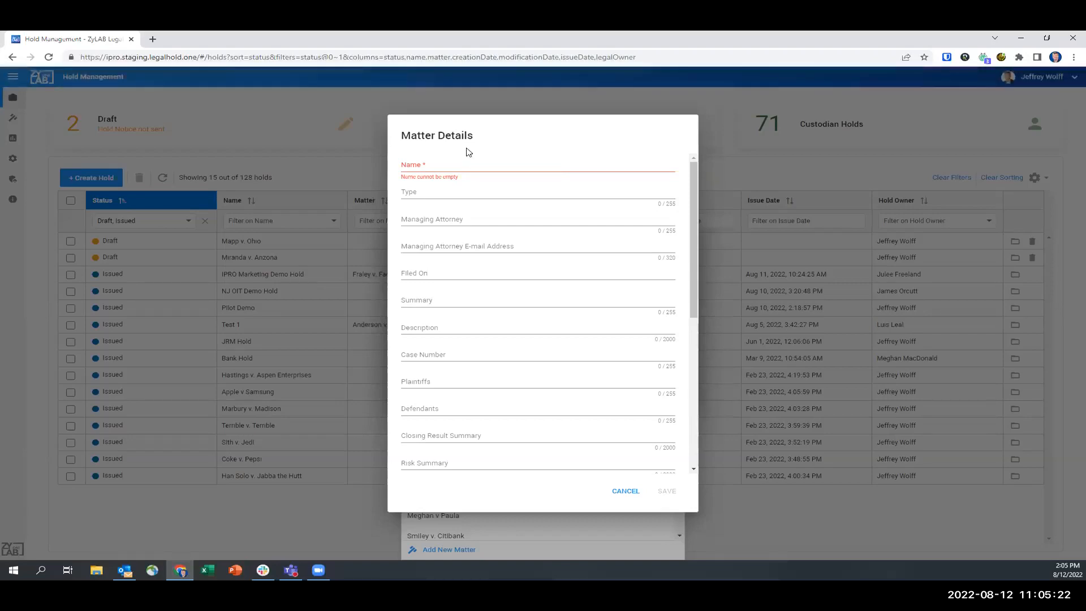
{"action": "left_click", "coordinate": [452, 165]}
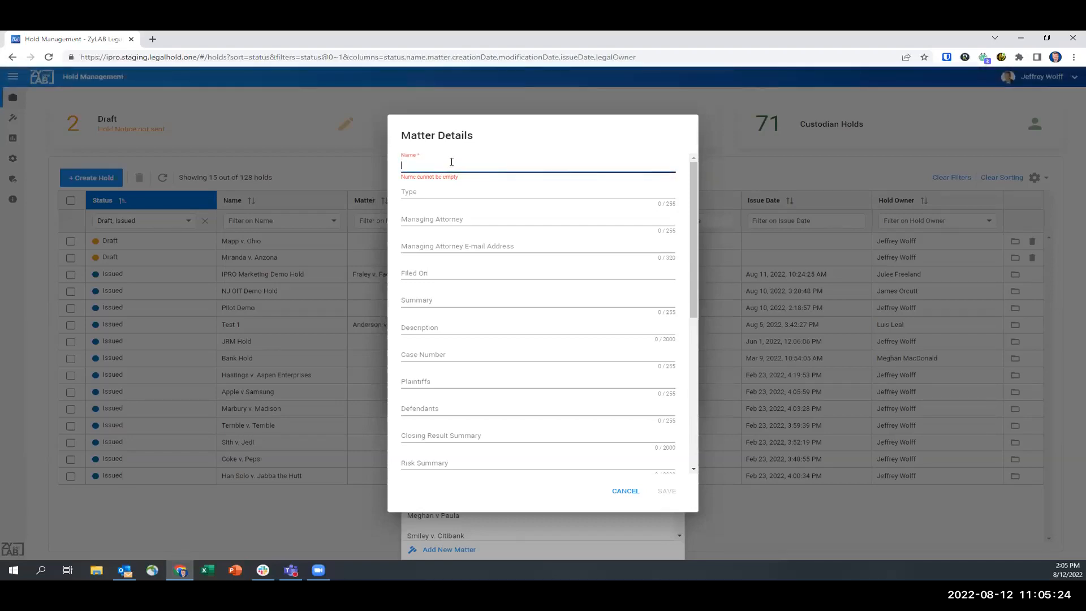
{"action": "type", "text": "IPRO v Acme"}
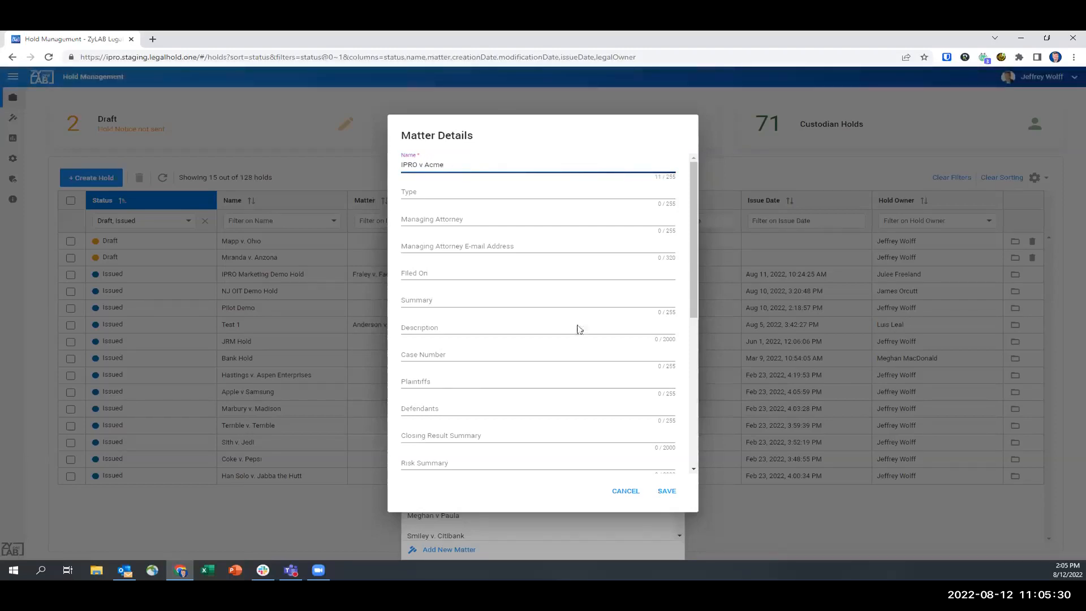
- Review the optional fields in the matter details and save the new matter
{"action": "scroll", "coordinate": [572, 324], "scroll_direction": "down", "scroll_amount": 5}
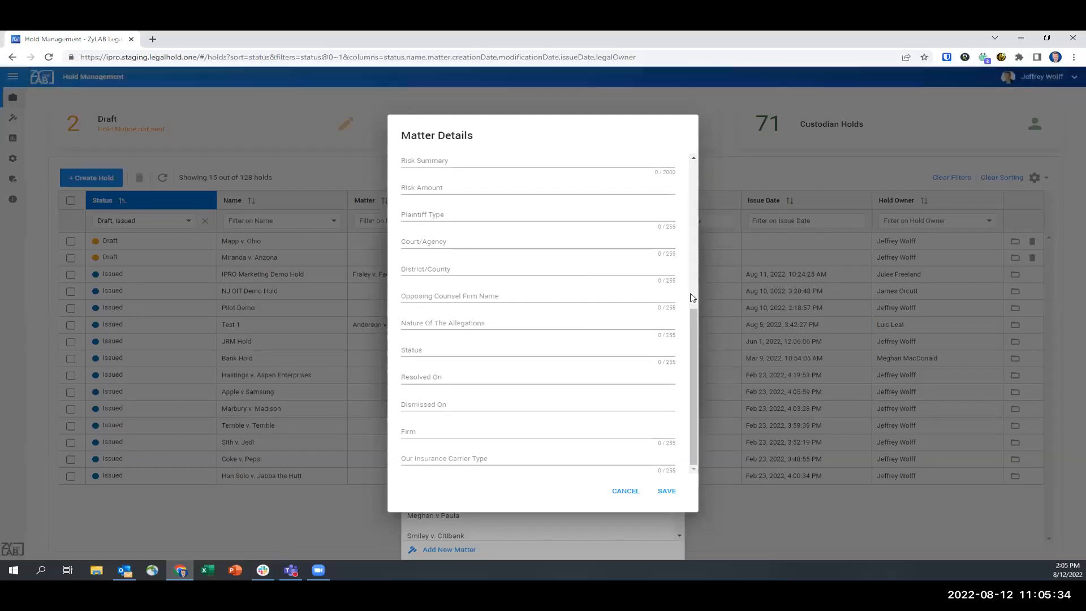
{"action": "scroll", "coordinate": [624, 315], "scroll_direction": "up", "scroll_amount": 5}
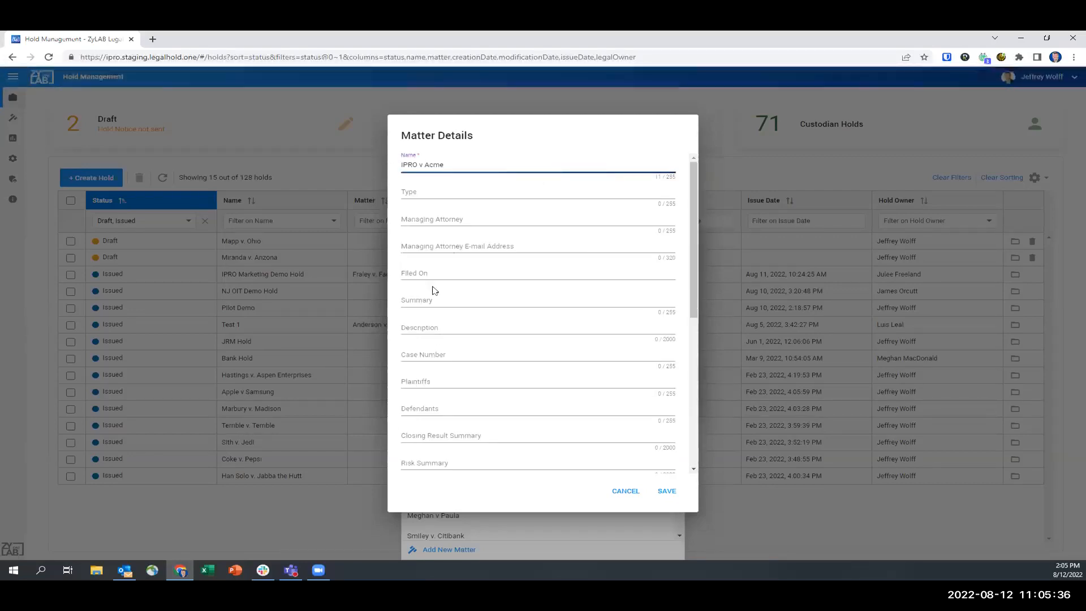
{"action": "scroll", "coordinate": [465, 361], "scroll_direction": "down", "scroll_amount": 4}
{"action": "scroll", "coordinate": [543, 377], "scroll_direction": "down", "scroll_amount": 2}
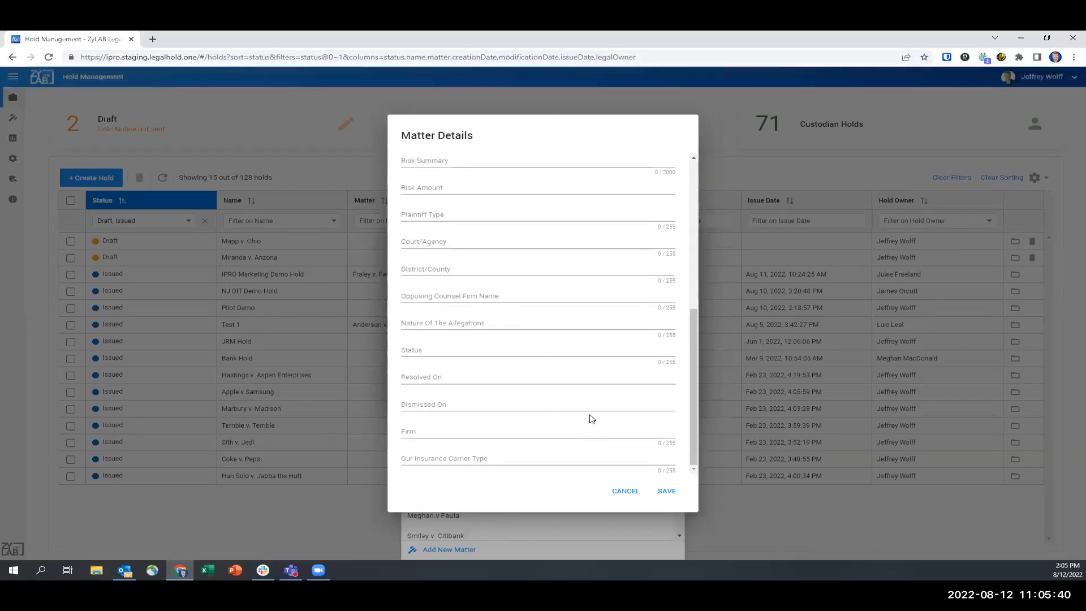
{"action": "scroll", "coordinate": [568, 364], "scroll_direction": "up", "scroll_amount": 6}
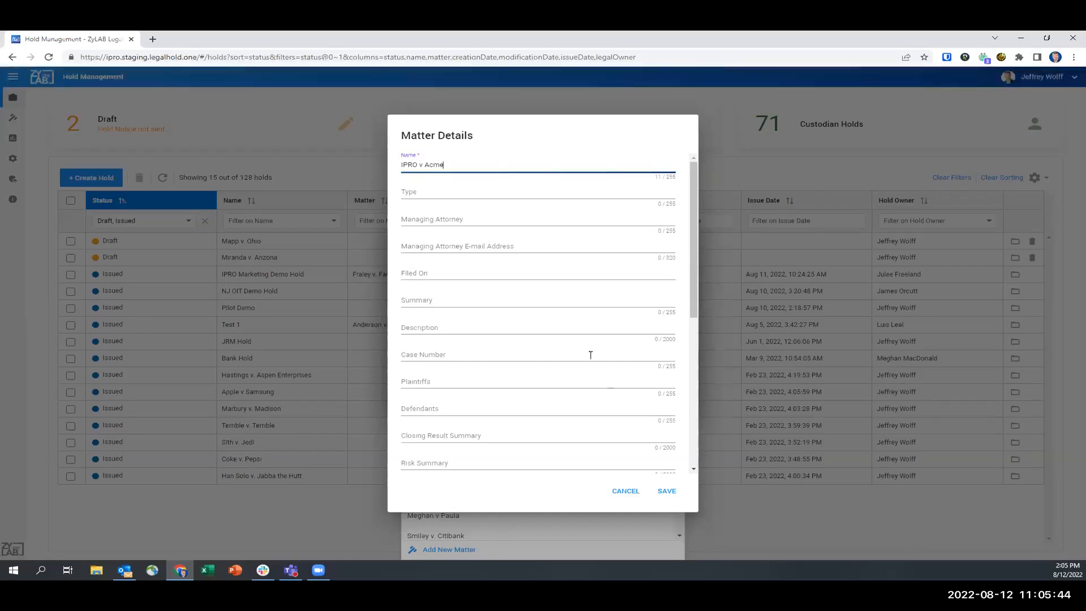
{"action": "left_click", "coordinate": [666, 491]}
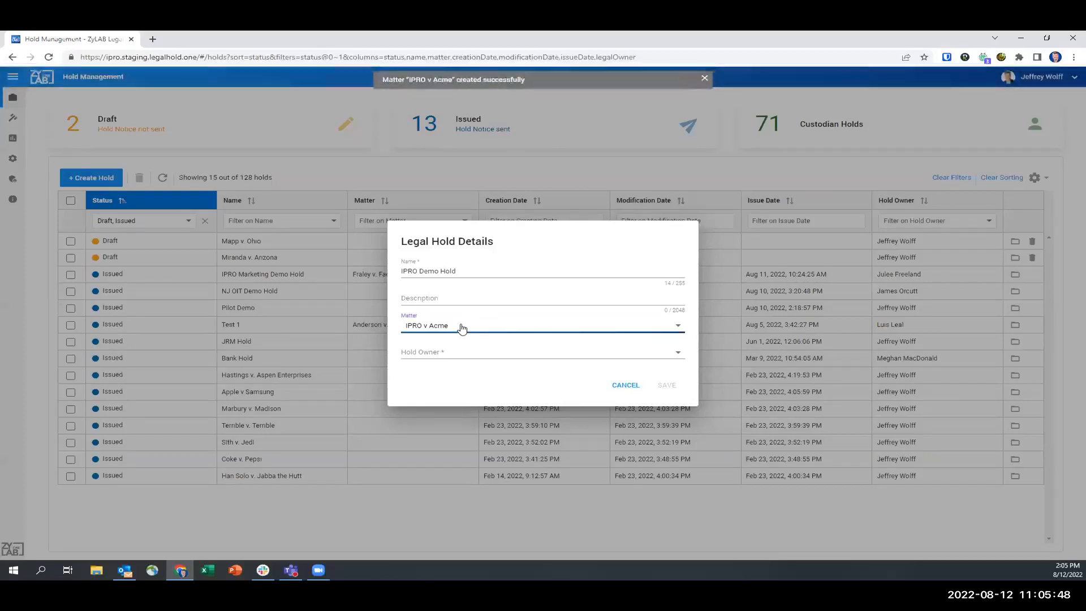
- Assign a colleague as the hold owner and save the new legal hold
{"action": "left_click", "coordinate": [454, 360]}
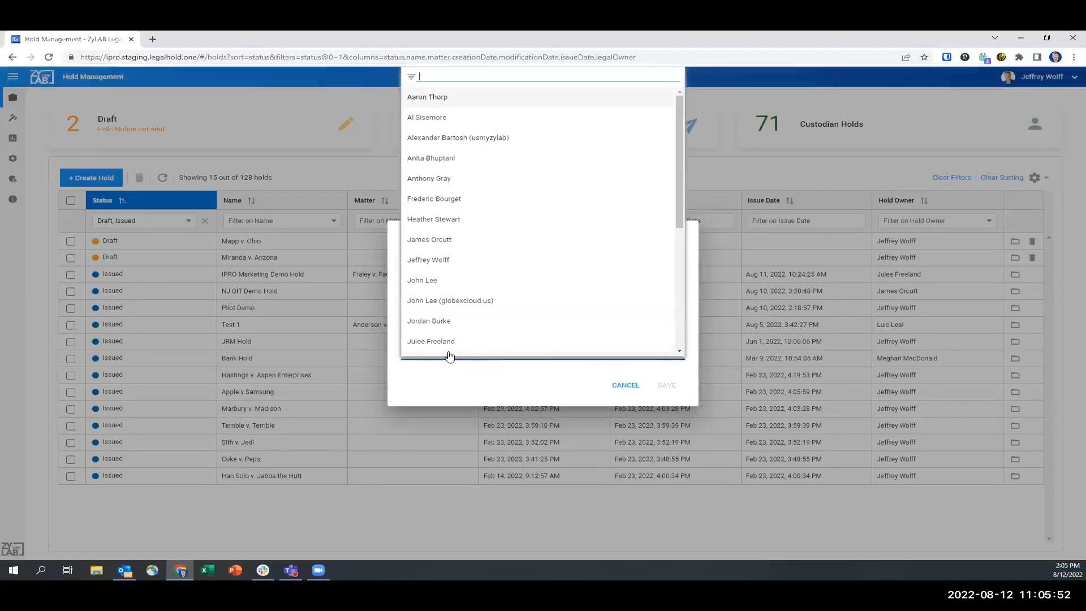
{"action": "left_click", "coordinate": [430, 342]}
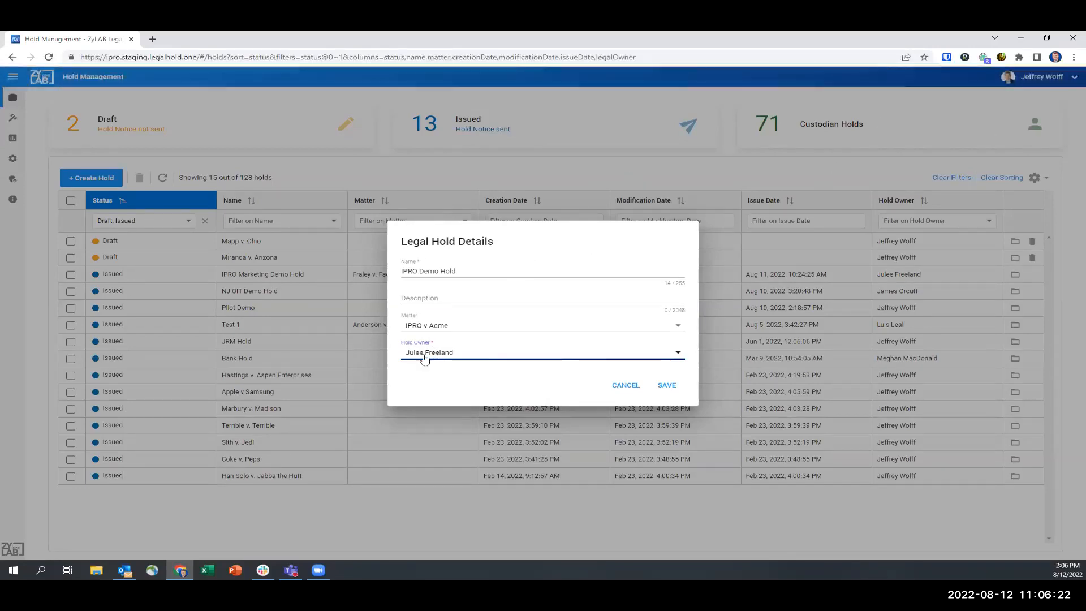
{"action": "left_click", "coordinate": [666, 385]}
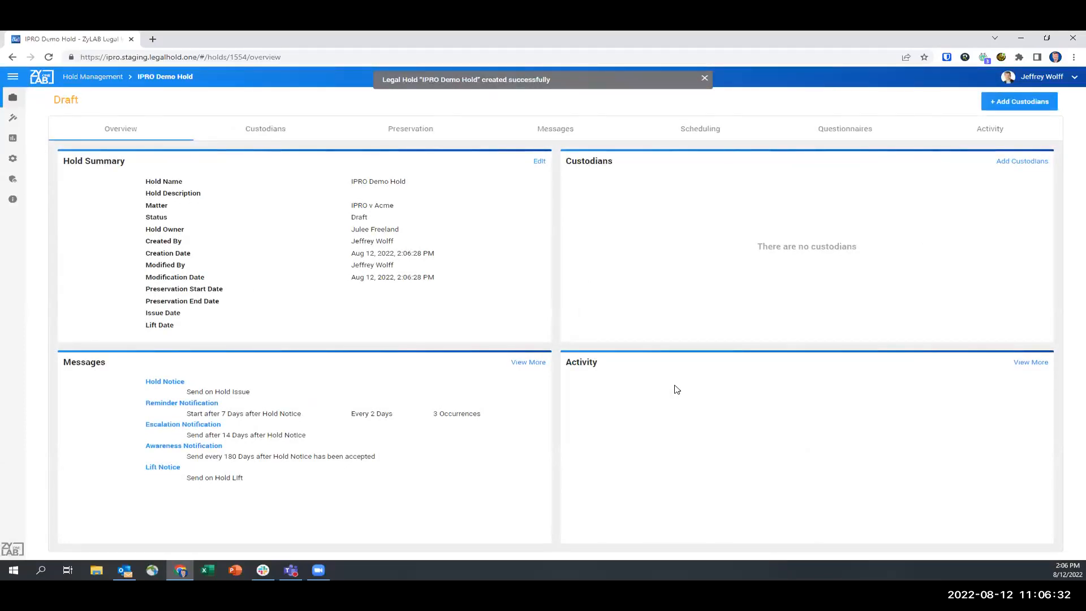
- Reopen the draft "IPRO Demo Hold" from the holds list and start adding custodians to it
{"action": "left_click", "coordinate": [100, 77]}
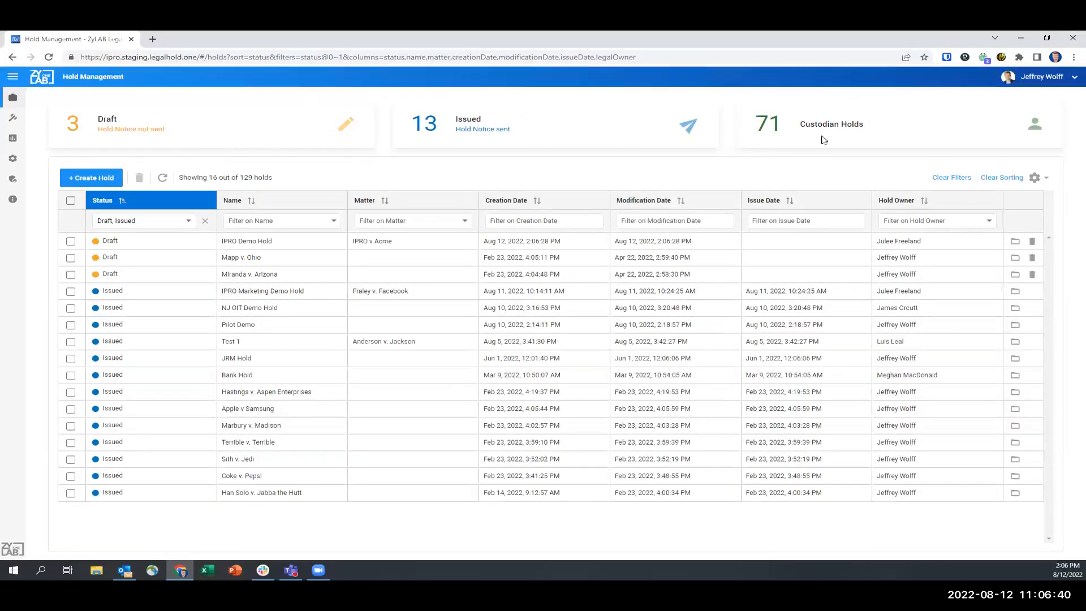
{"action": "left_click", "coordinate": [146, 243]}
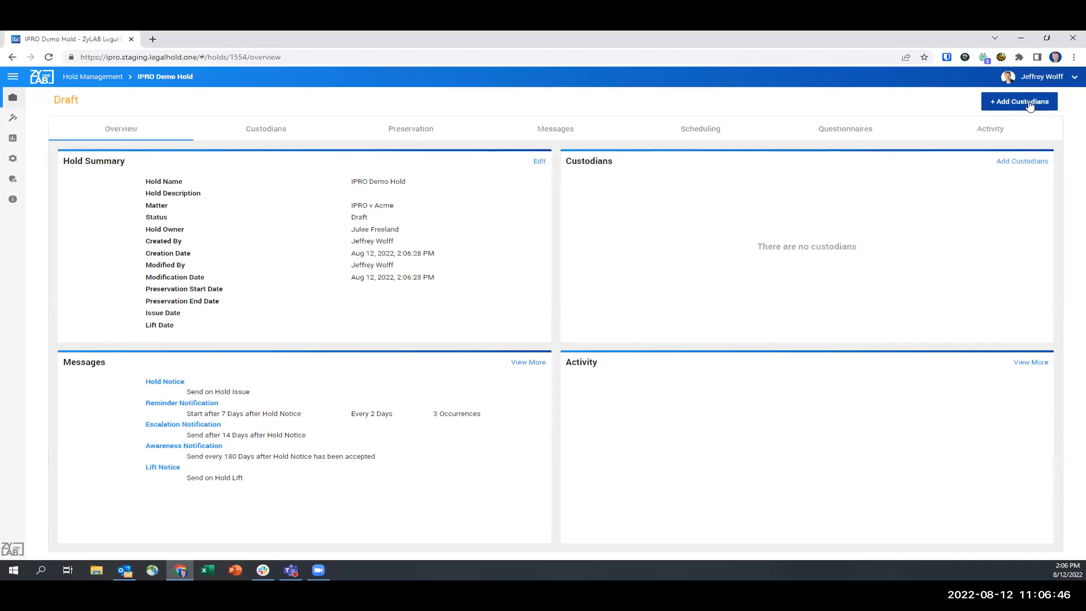
{"action": "left_click", "coordinate": [1029, 104]}
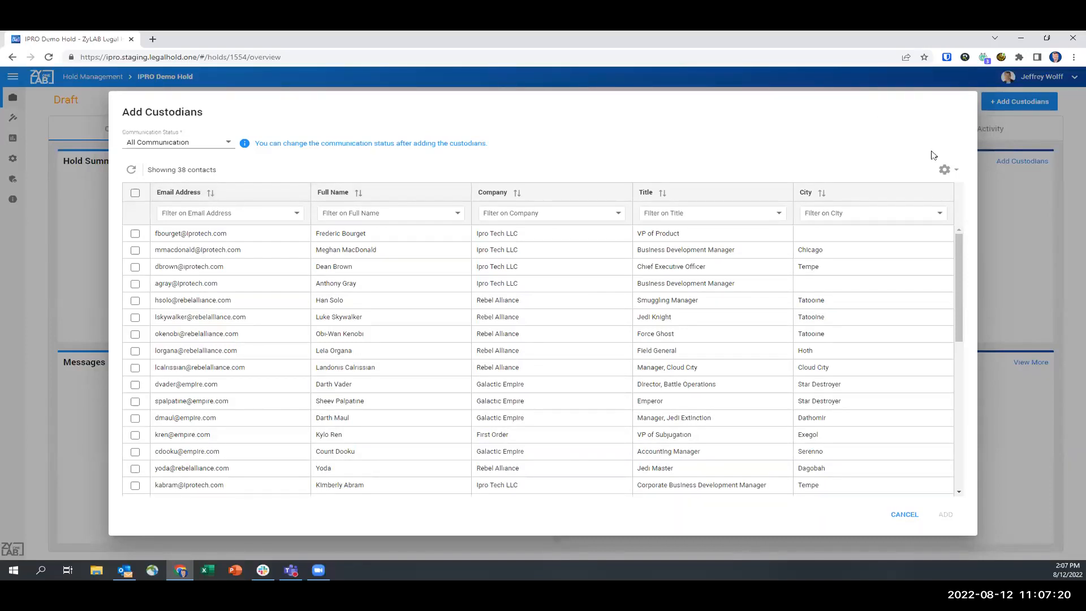
- Add the Department and Division columns to the list of contacts available as custodians
{"action": "left_click", "coordinate": [946, 169]}
{"action": "mouse_move", "coordinate": [927, 188]}
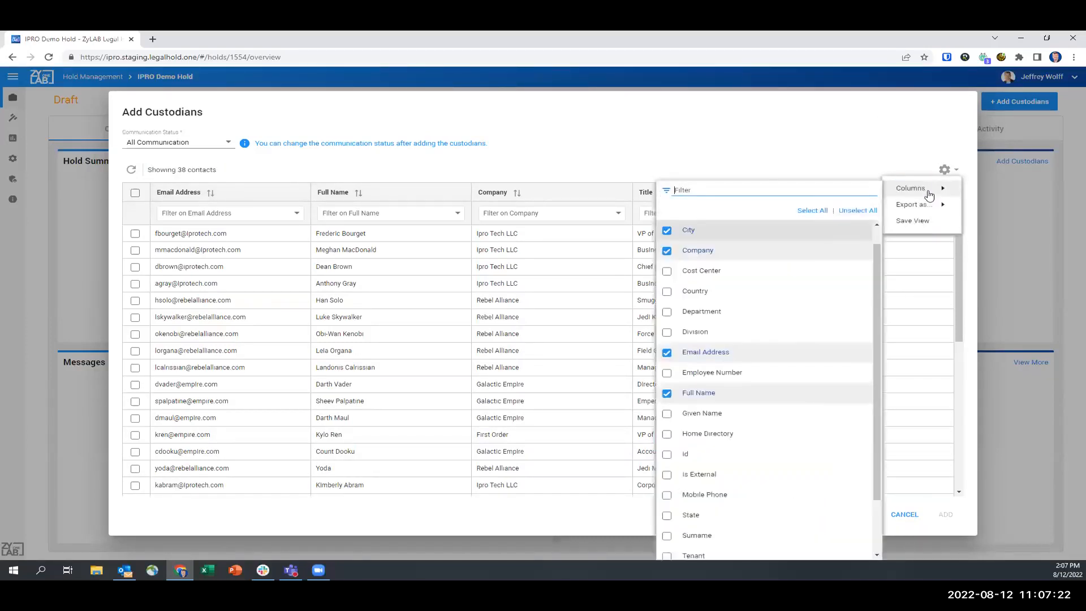
{"action": "scroll", "coordinate": [770, 433], "scroll_direction": "down", "scroll_amount": 2}
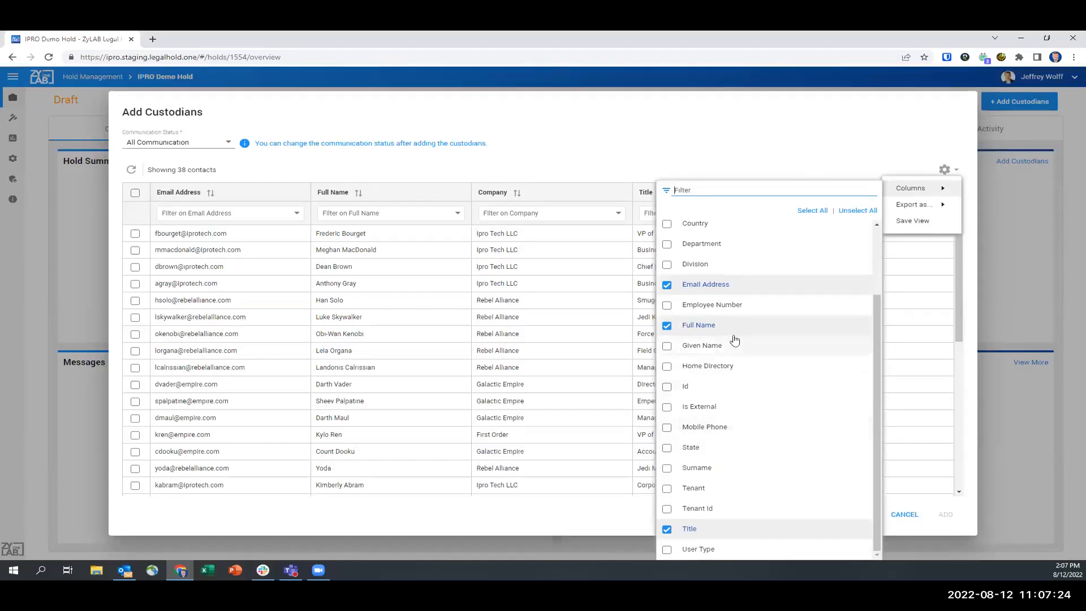
{"action": "left_click", "coordinate": [729, 244]}
{"action": "left_click", "coordinate": [725, 264]}
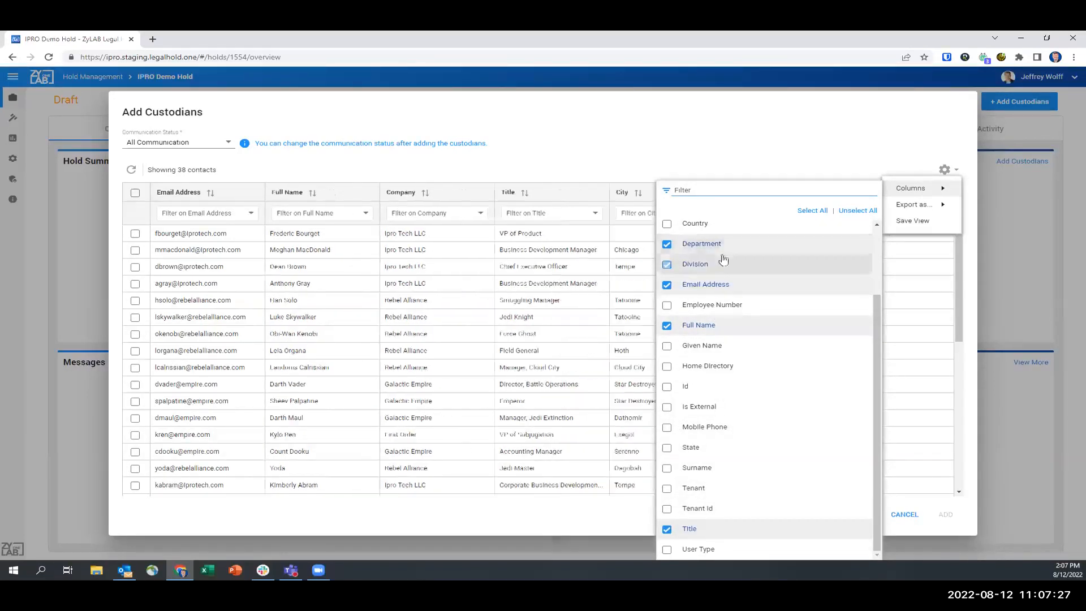
{"action": "left_click", "coordinate": [762, 149]}
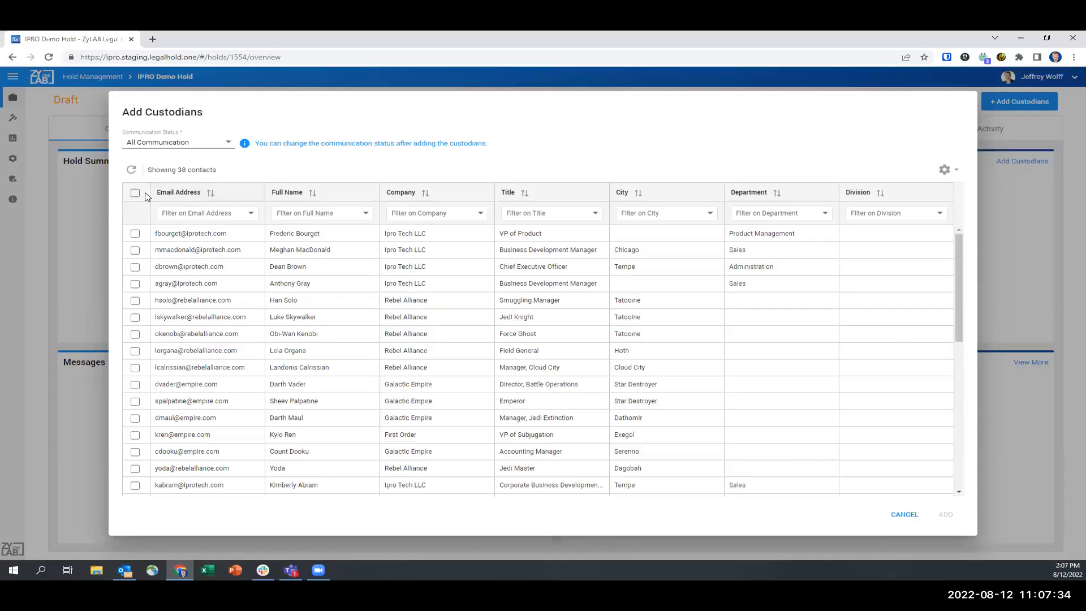
- Find one contact by filtering on the full name, select that contact as a custodian, and clear the filter
{"action": "left_click", "coordinate": [210, 214]}
{"action": "left_click", "coordinate": [349, 234]}
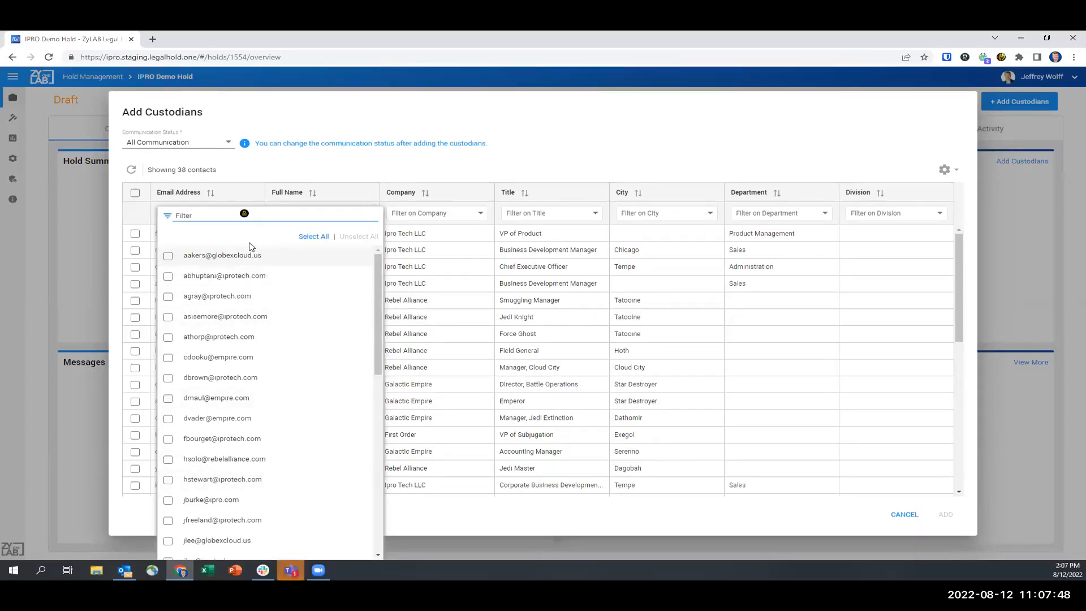
{"action": "left_click", "coordinate": [348, 205]}
{"action": "left_click", "coordinate": [362, 213]}
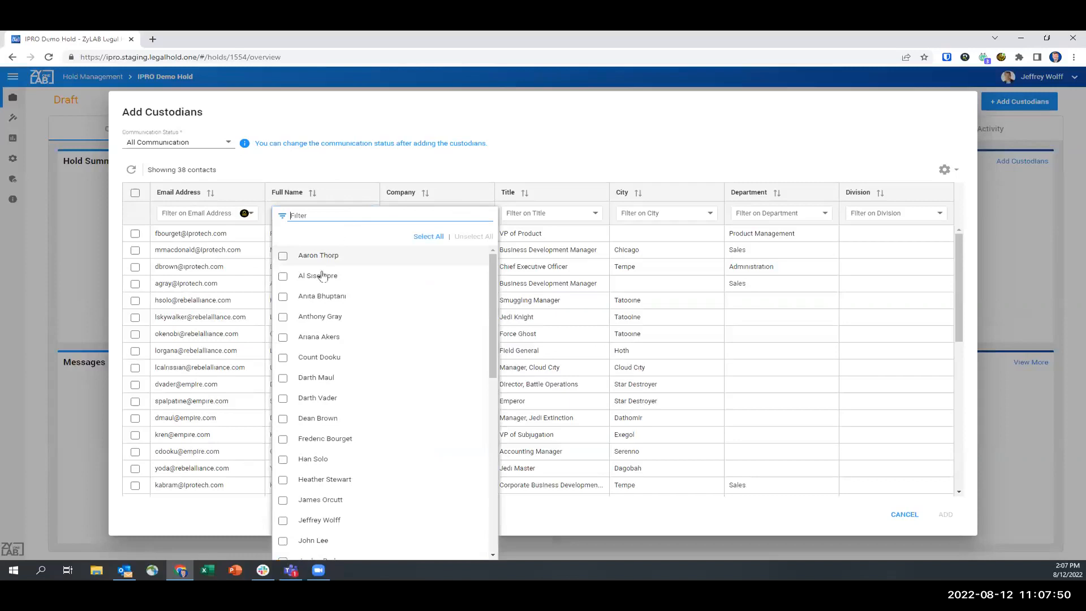
{"action": "type", "text": "jeffrey"}
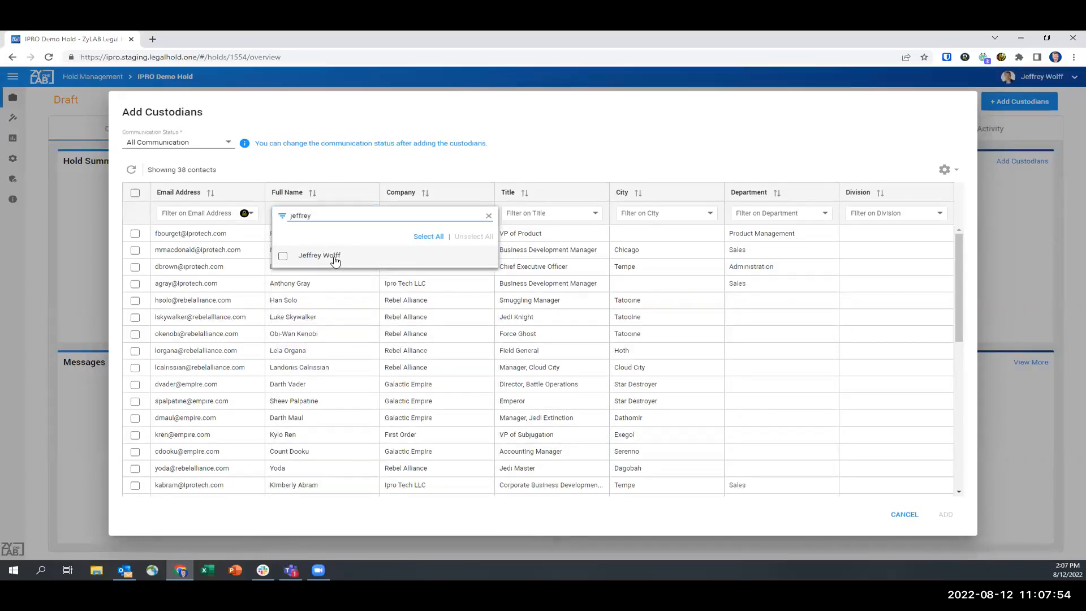
{"action": "left_click", "coordinate": [319, 256]}
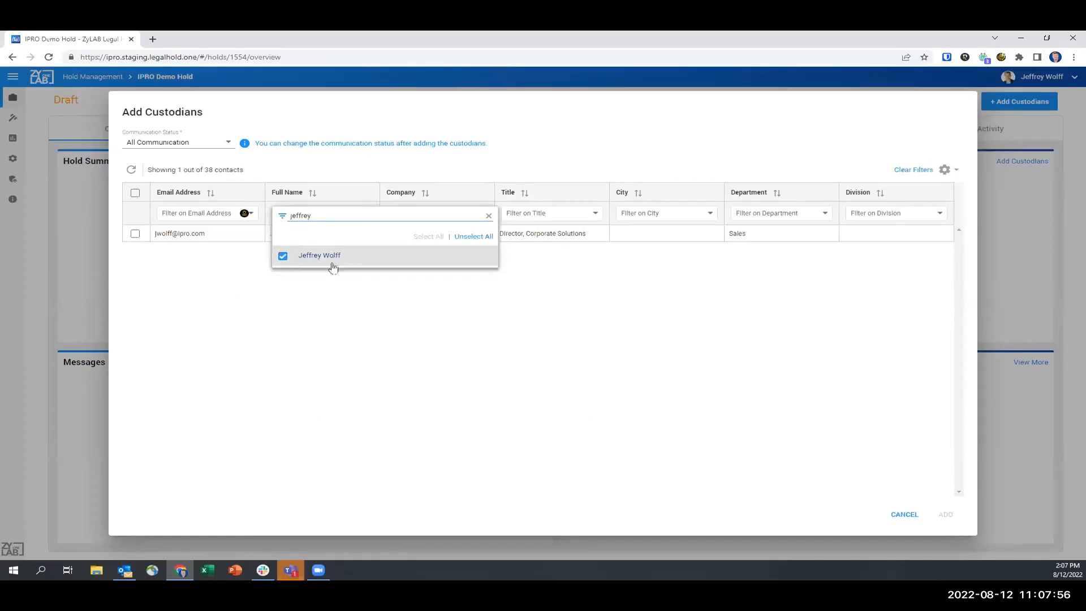
{"action": "left_click", "coordinate": [134, 234]}
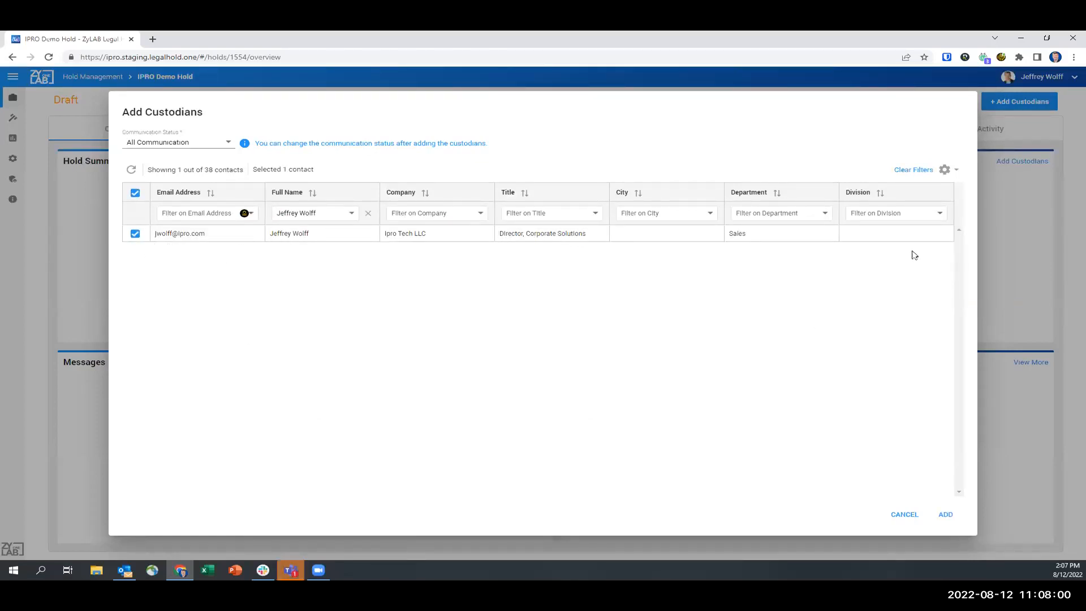
{"action": "left_click", "coordinate": [913, 170]}
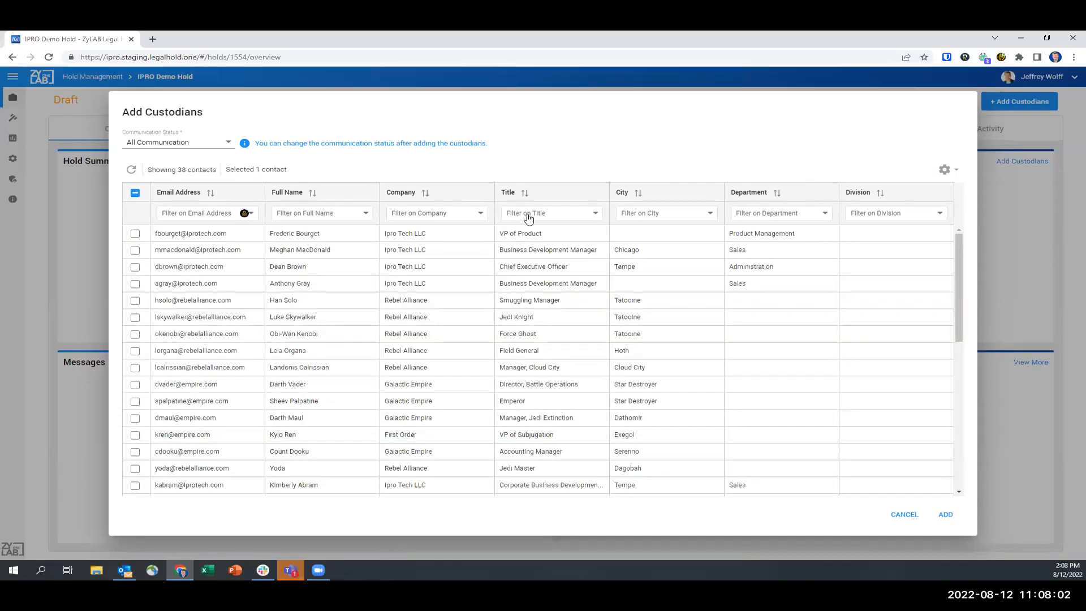
- Filter the contacts to those with an empty company, select all of them, and clear the filter
{"action": "left_click", "coordinate": [480, 215]}
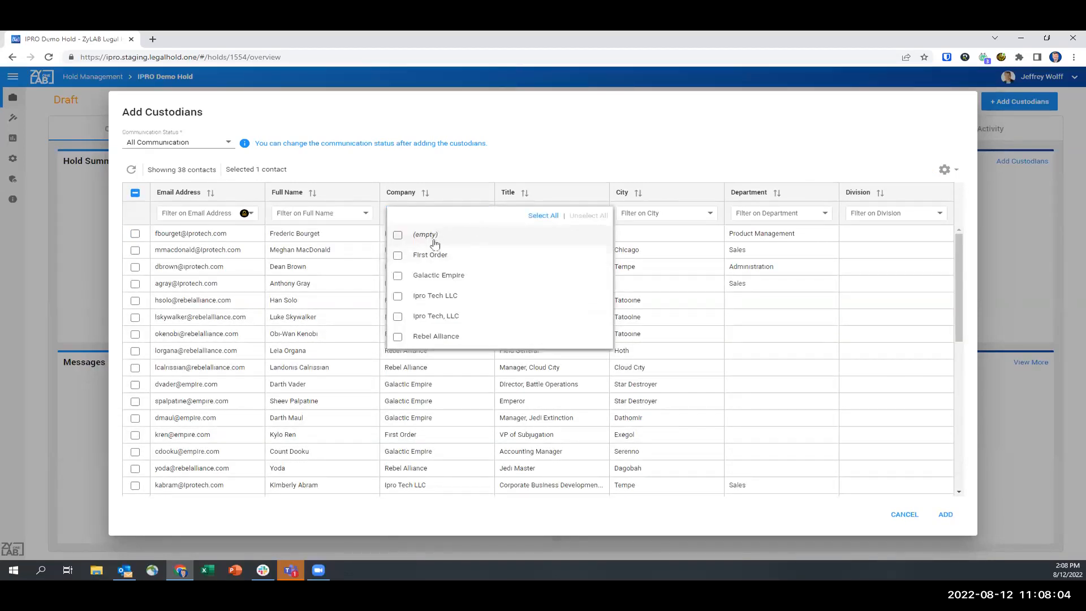
{"action": "left_click", "coordinate": [432, 237]}
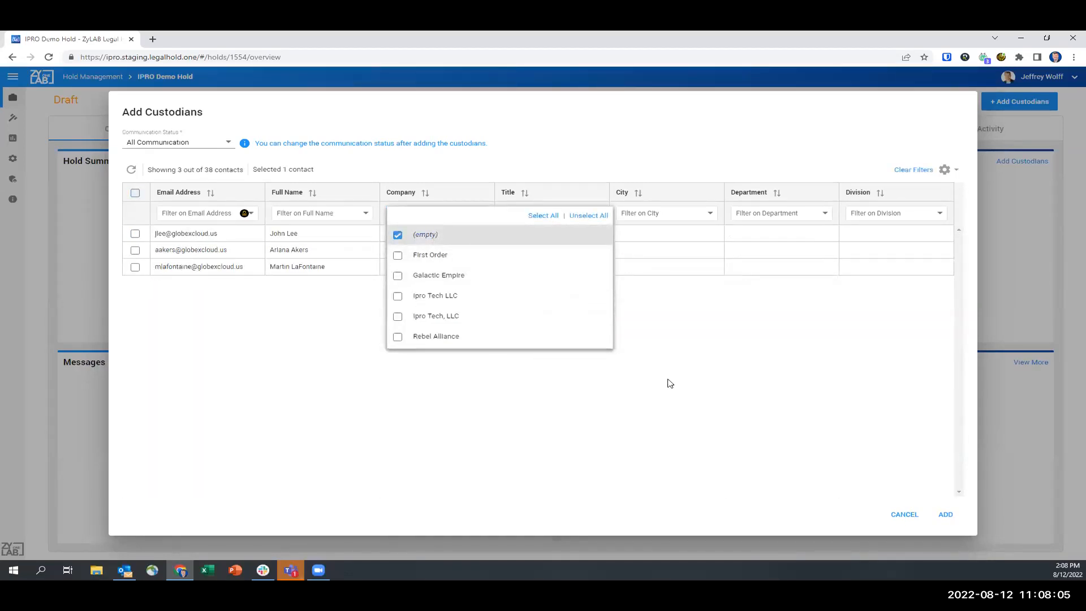
{"action": "left_click", "coordinate": [135, 193]}
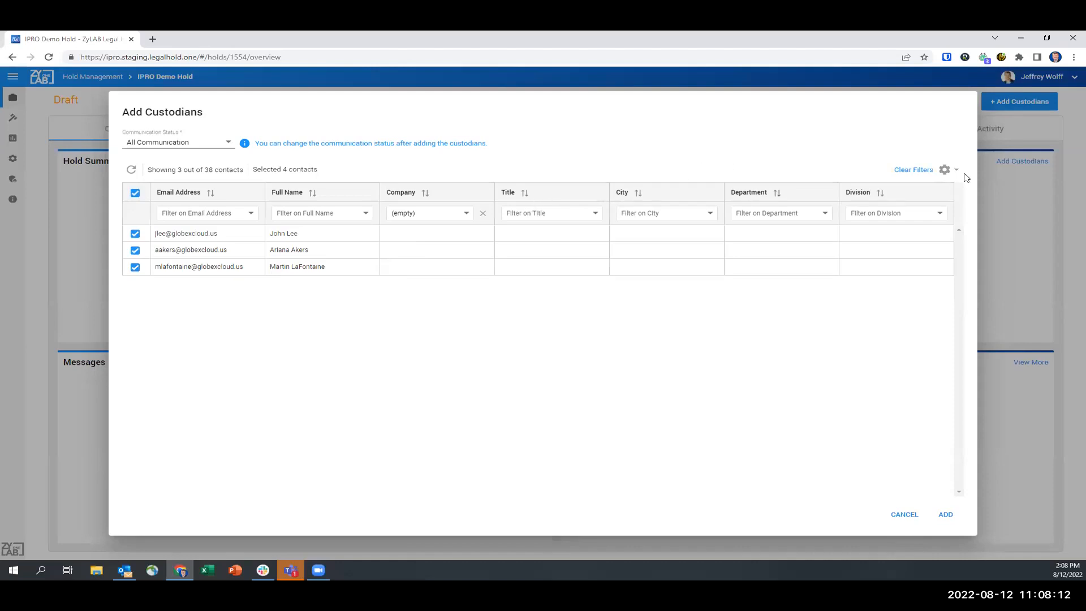
{"action": "left_click", "coordinate": [911, 170]}
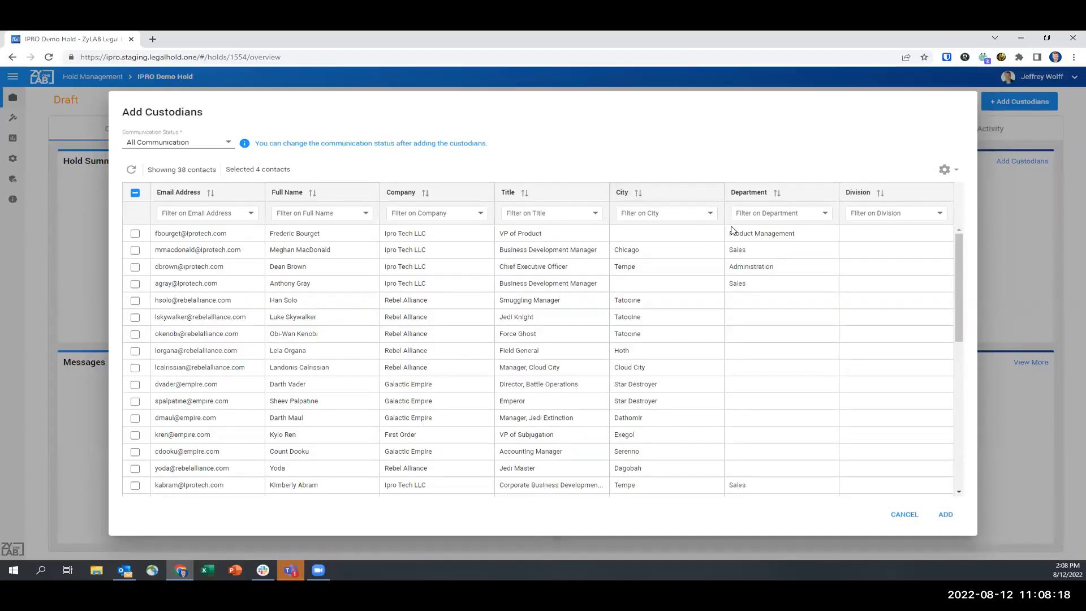
- Filter the contacts by the city Tempe and remove that city filter again
{"action": "left_click", "coordinate": [711, 213]}
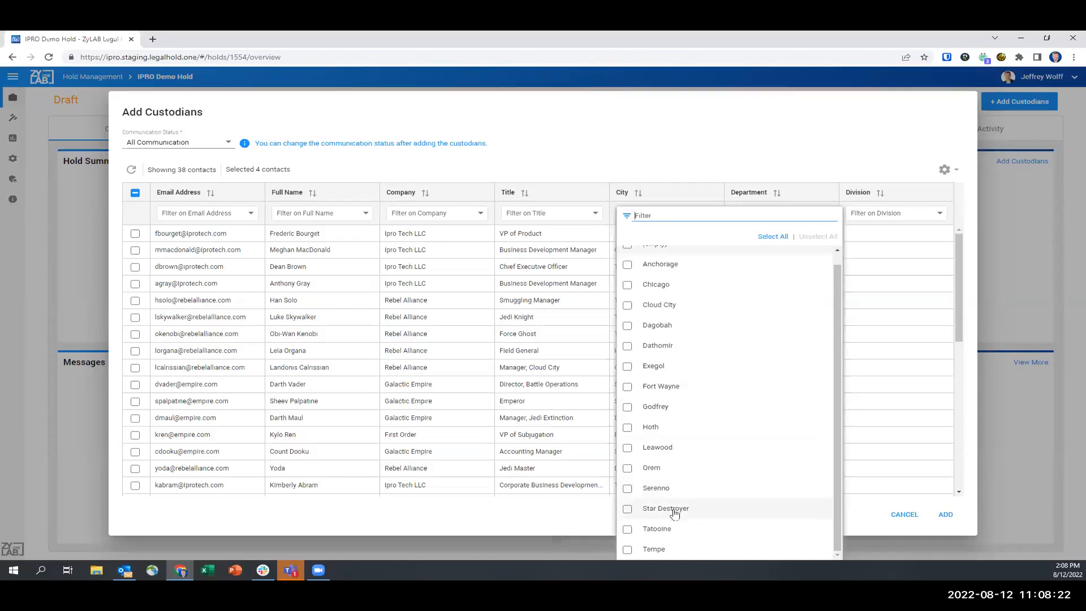
{"action": "left_click", "coordinate": [656, 549]}
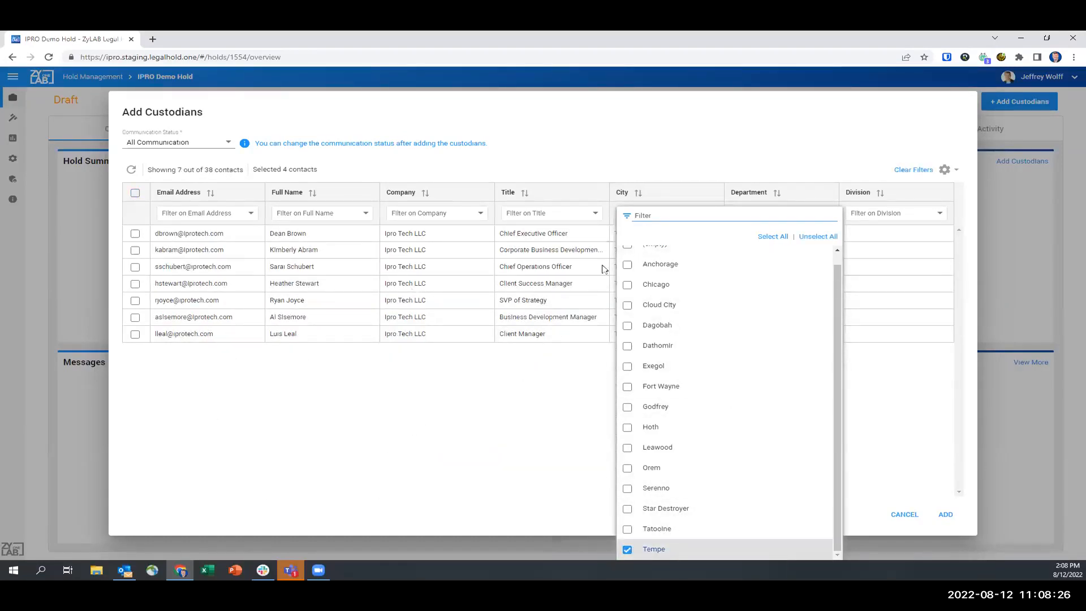
{"action": "left_click", "coordinate": [654, 552]}
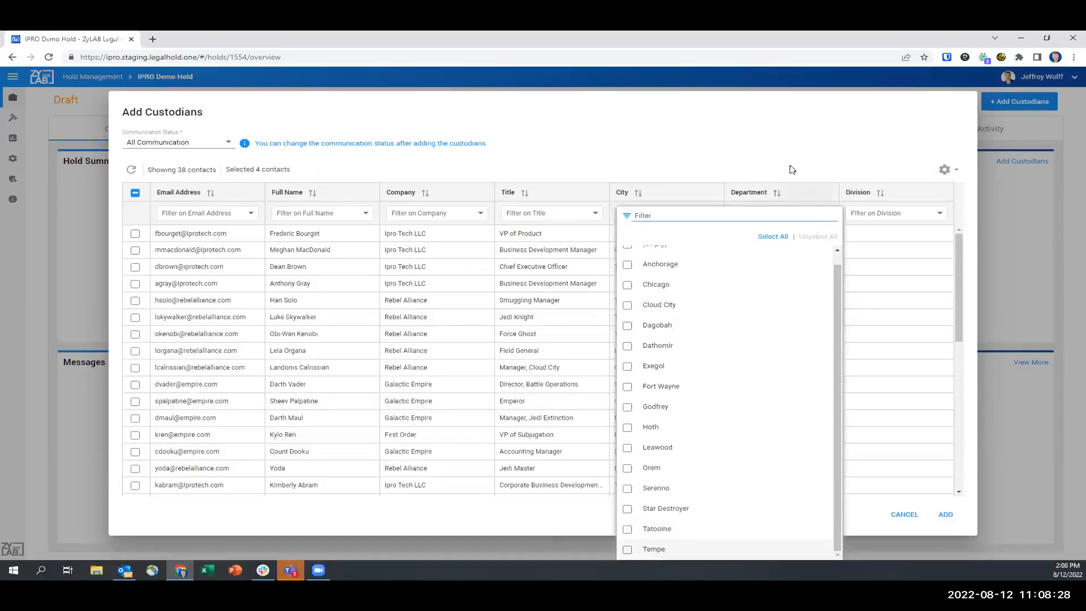
- Filter the contacts by the Sales department and add the four selected contacts to the hold as custodians
{"action": "left_click", "coordinate": [830, 219]}
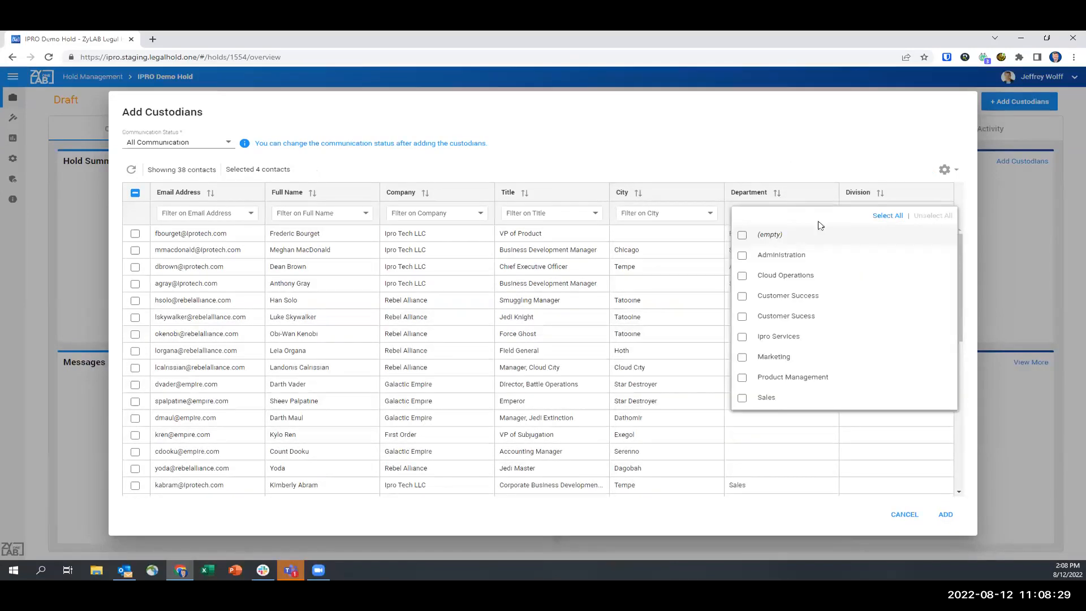
{"action": "left_click", "coordinate": [768, 398]}
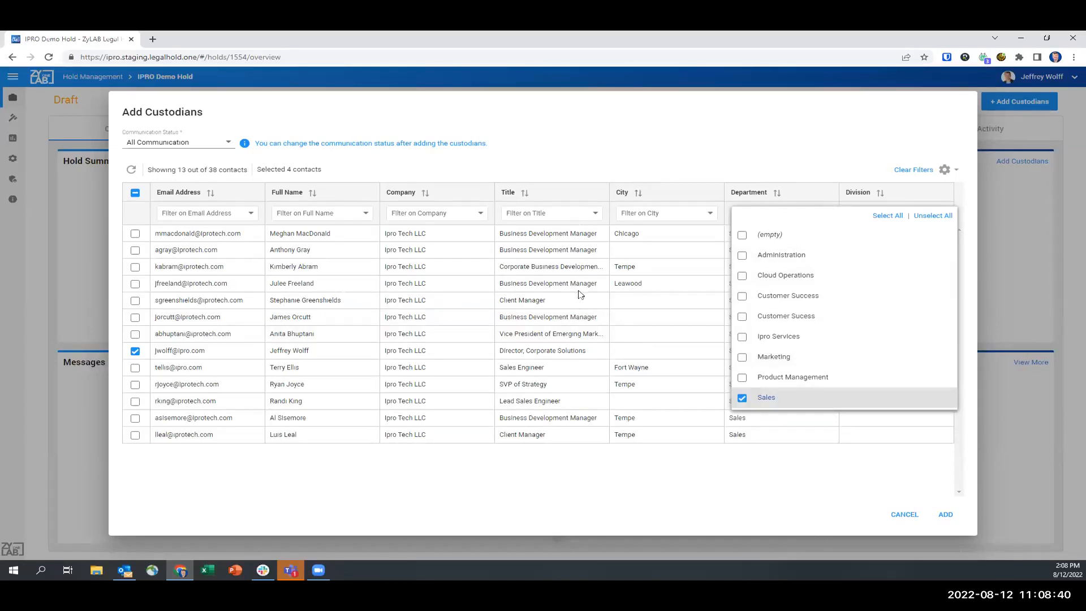
{"action": "left_click", "coordinate": [633, 156]}
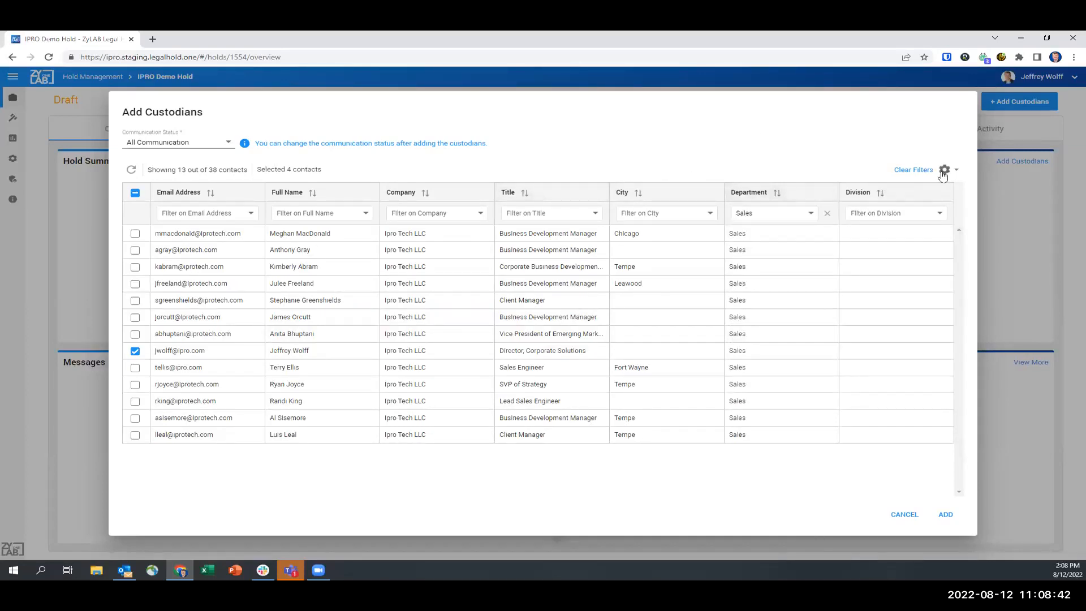
{"action": "left_click", "coordinate": [963, 516]}
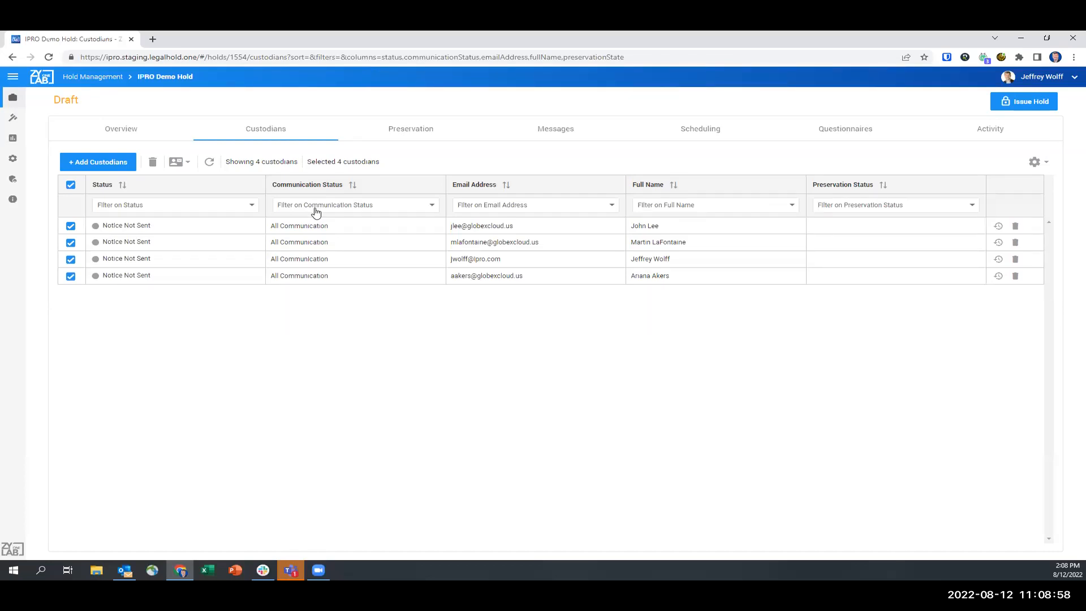
- Review the communication status options offered when adding custodians and close the dialog without adding anyone
{"action": "left_click", "coordinate": [99, 164]}
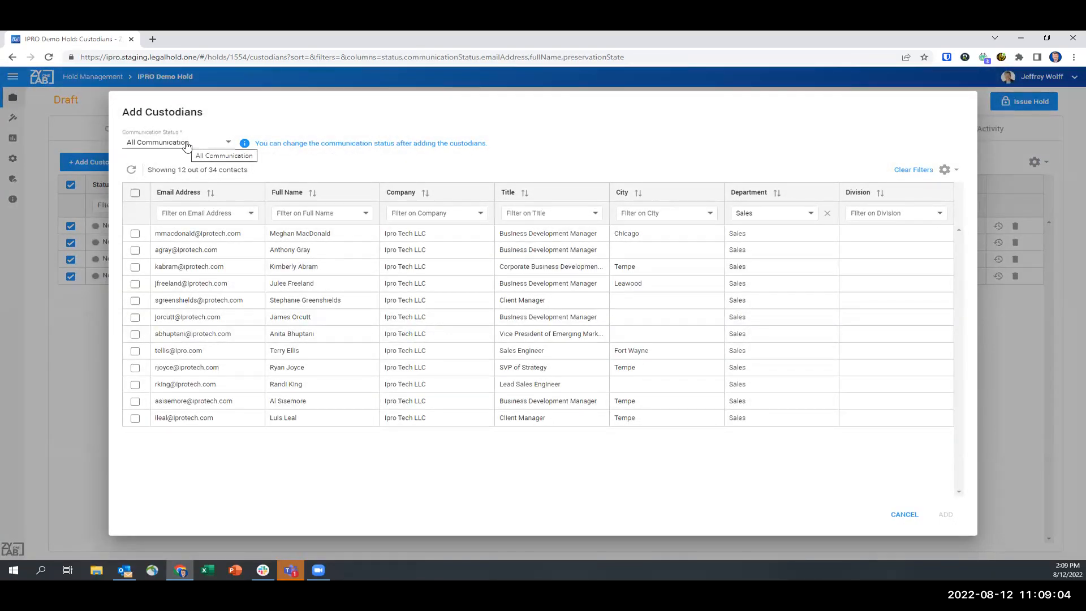
{"action": "left_click", "coordinate": [187, 146]}
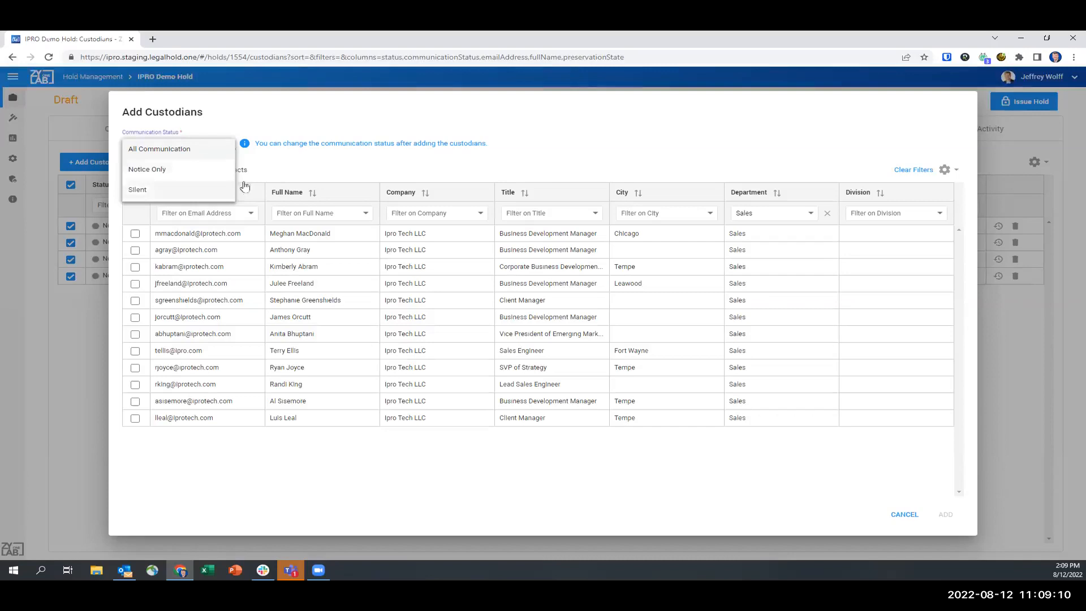
{"action": "left_click", "coordinate": [402, 171]}
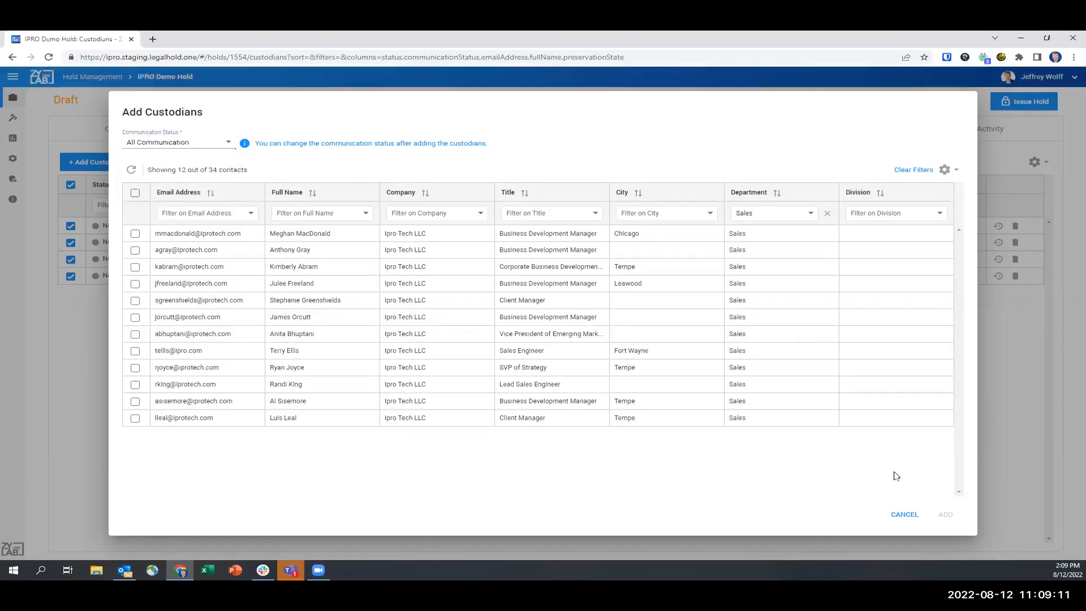
{"action": "left_click", "coordinate": [905, 515]}
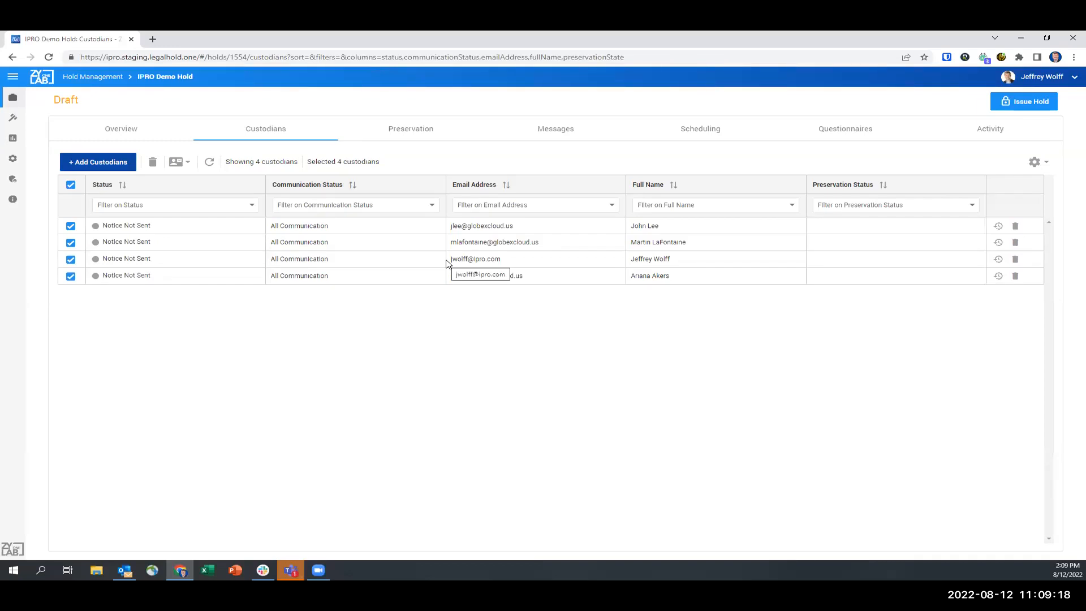
- Look over the hold's message templates and the columns available for its custodians list
{"action": "left_click", "coordinate": [573, 132]}
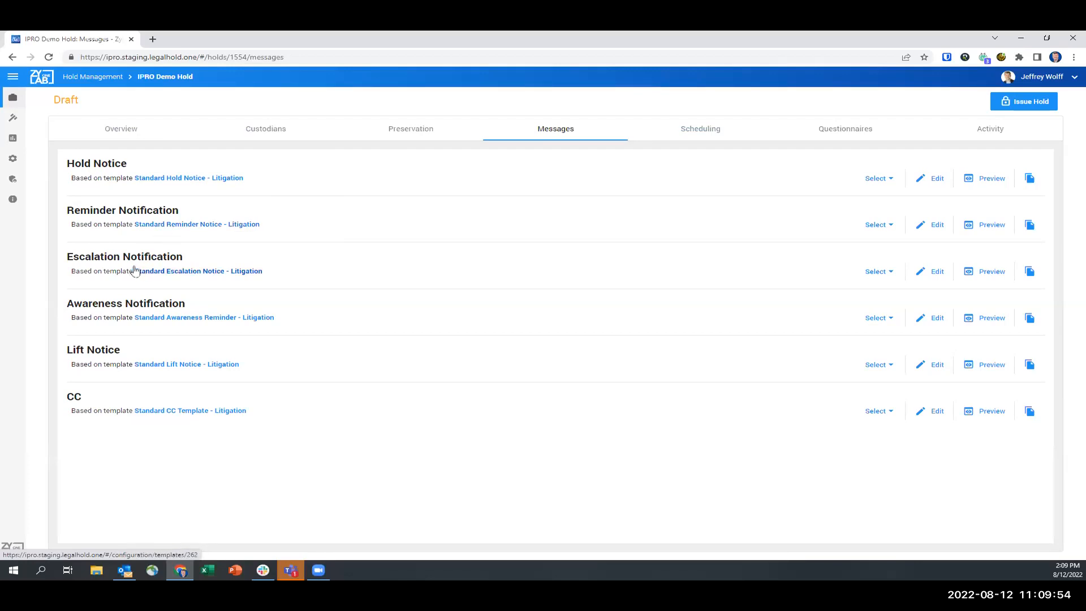
{"action": "left_click", "coordinate": [278, 135]}
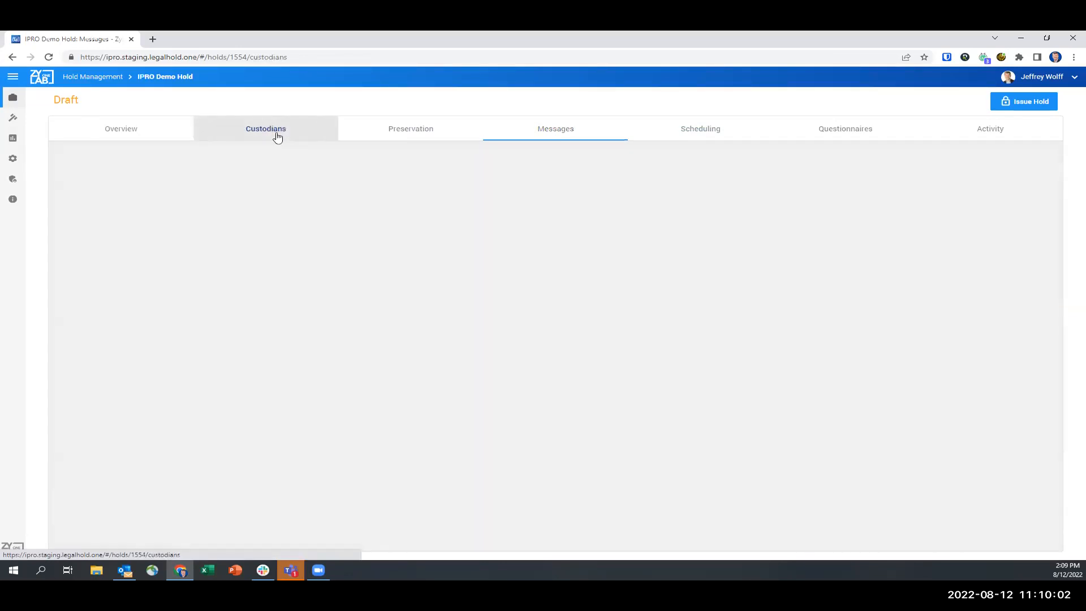
{"action": "left_click", "coordinate": [1035, 162]}
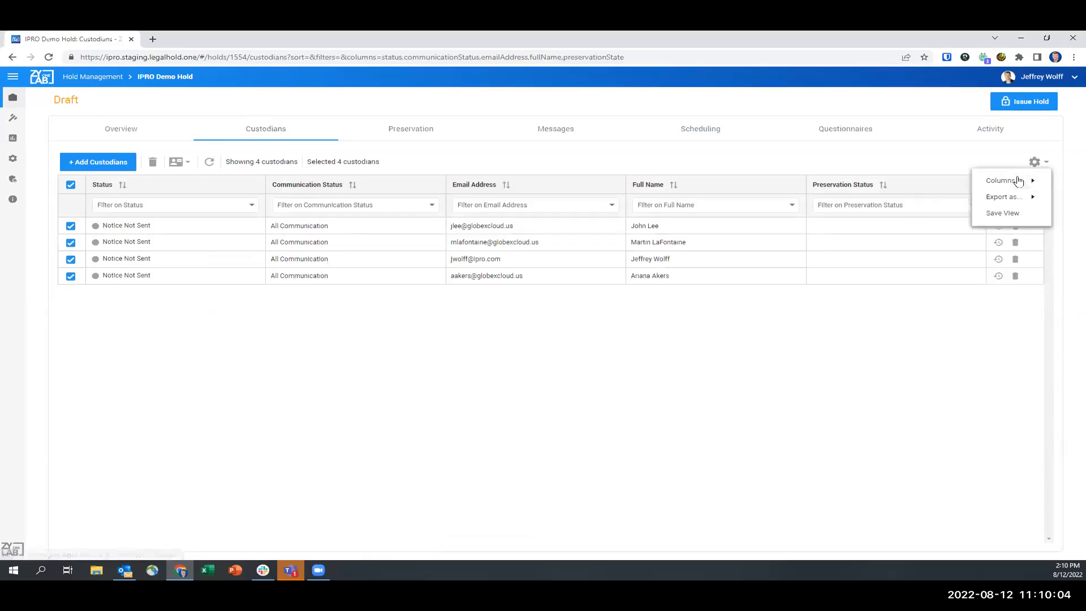
{"action": "mouse_move", "coordinate": [1000, 179]}
{"action": "scroll", "coordinate": [856, 492], "scroll_direction": "down", "scroll_amount": 5}
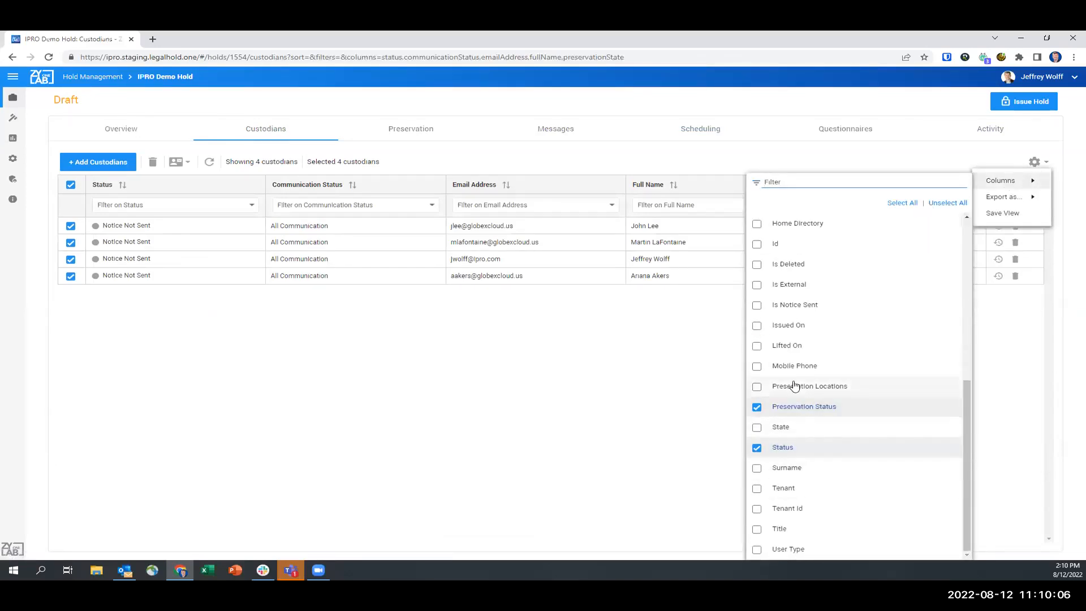
{"action": "scroll", "coordinate": [800, 385], "scroll_direction": "up", "scroll_amount": 5}
{"action": "left_click", "coordinate": [516, 400]}
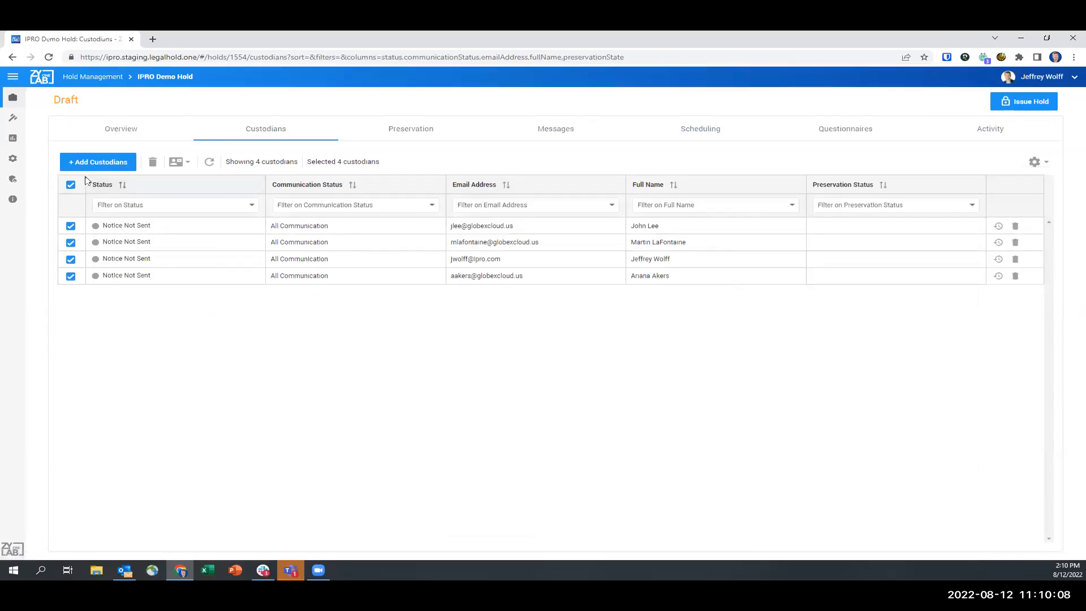
- Review the columns available for the contacts in the Add Custodians dialog and cancel the dialog
{"action": "left_click", "coordinate": [98, 162]}
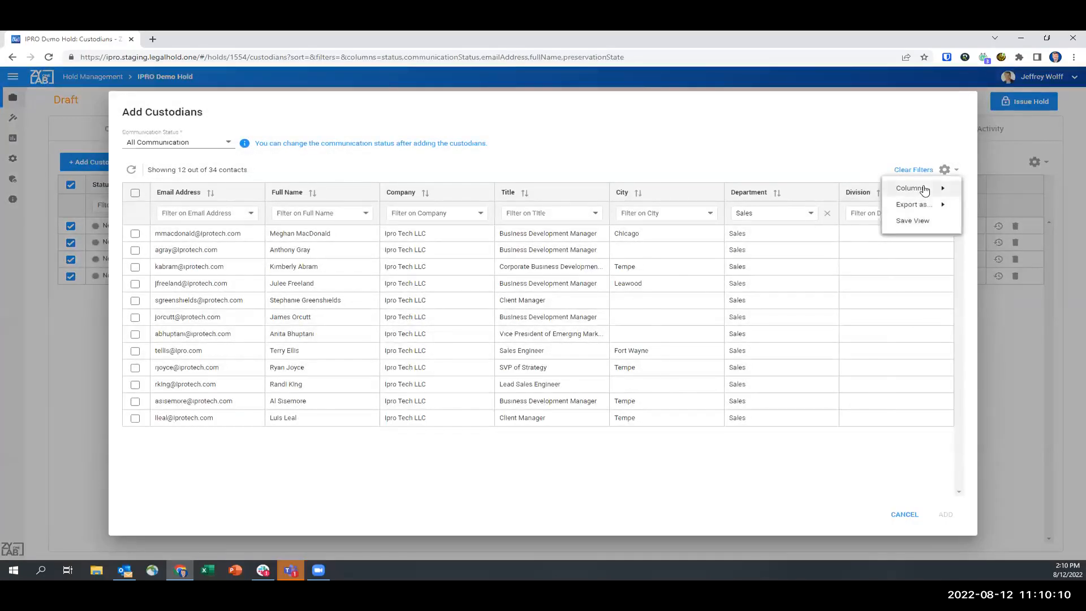
{"action": "mouse_move", "coordinate": [916, 187]}
{"action": "scroll", "coordinate": [814, 367], "scroll_direction": "down", "scroll_amount": 3}
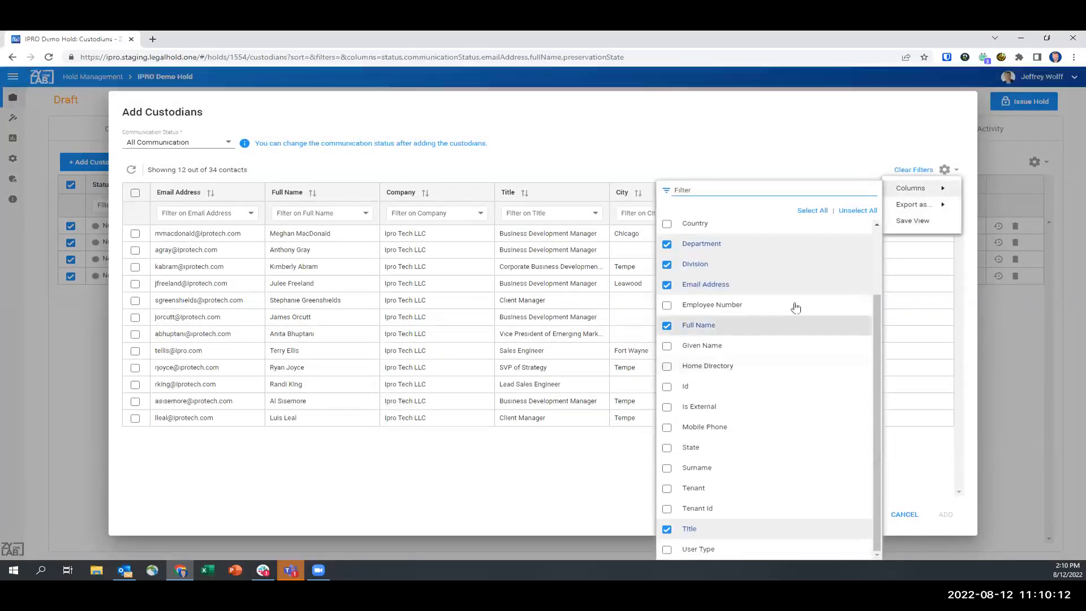
{"action": "scroll", "coordinate": [803, 410], "scroll_direction": "up", "scroll_amount": 3}
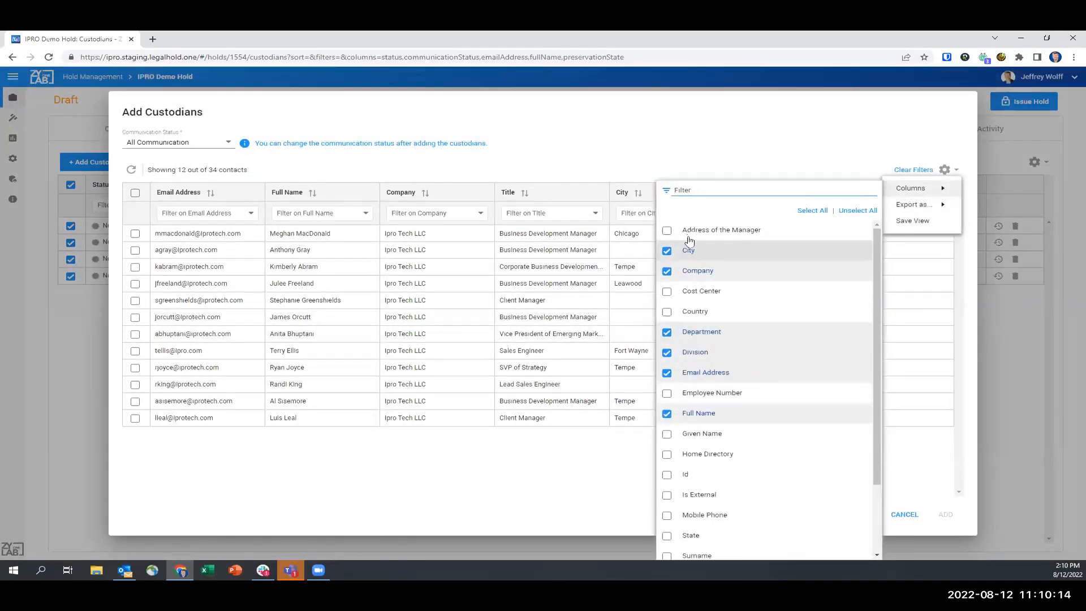
{"action": "left_click", "coordinate": [955, 492]}
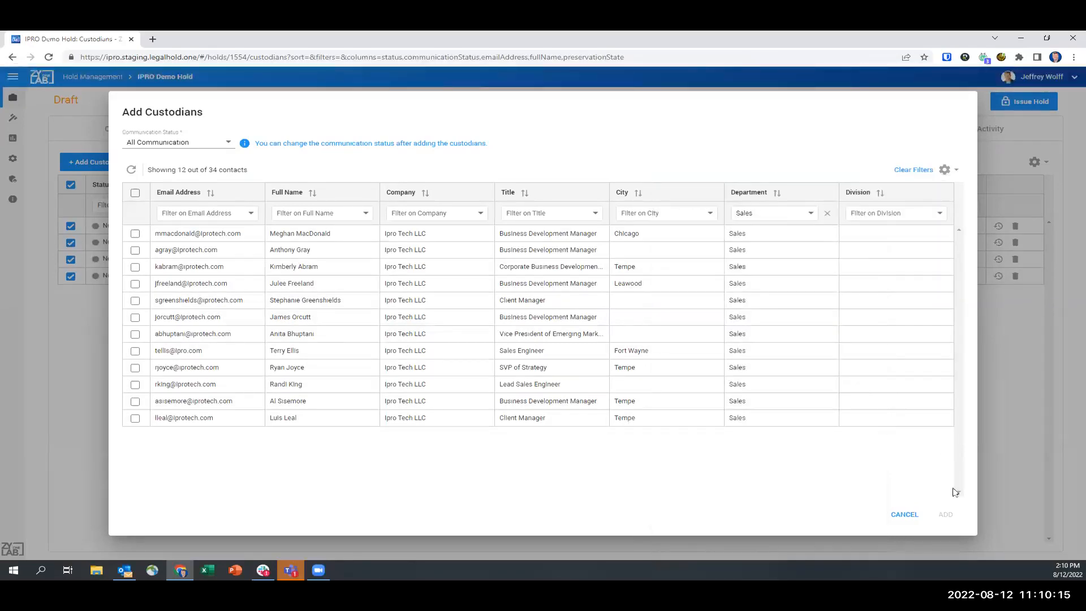
{"action": "left_click", "coordinate": [905, 514]}
- Check the hold's message types again and the communication status filter of the custodians list
{"action": "left_click", "coordinate": [552, 129]}
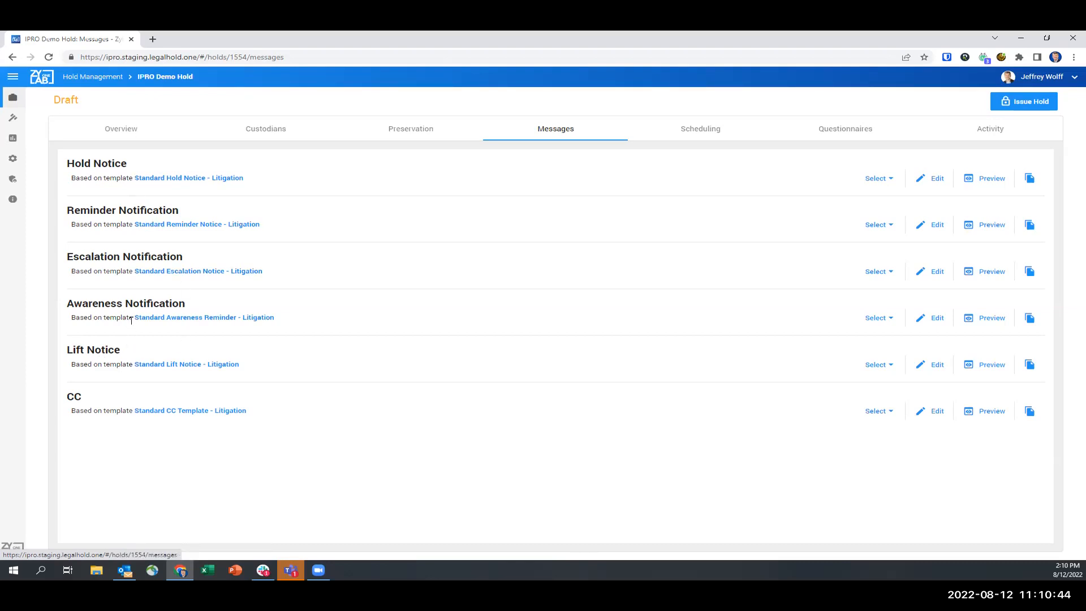
{"action": "left_click", "coordinate": [311, 129]}
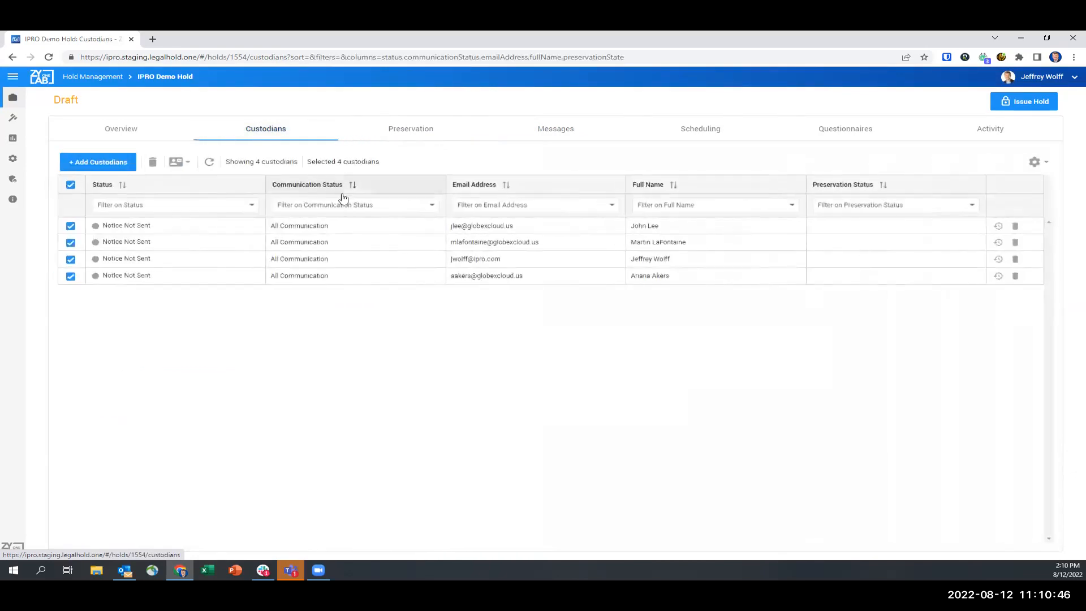
{"action": "left_click", "coordinate": [388, 205]}
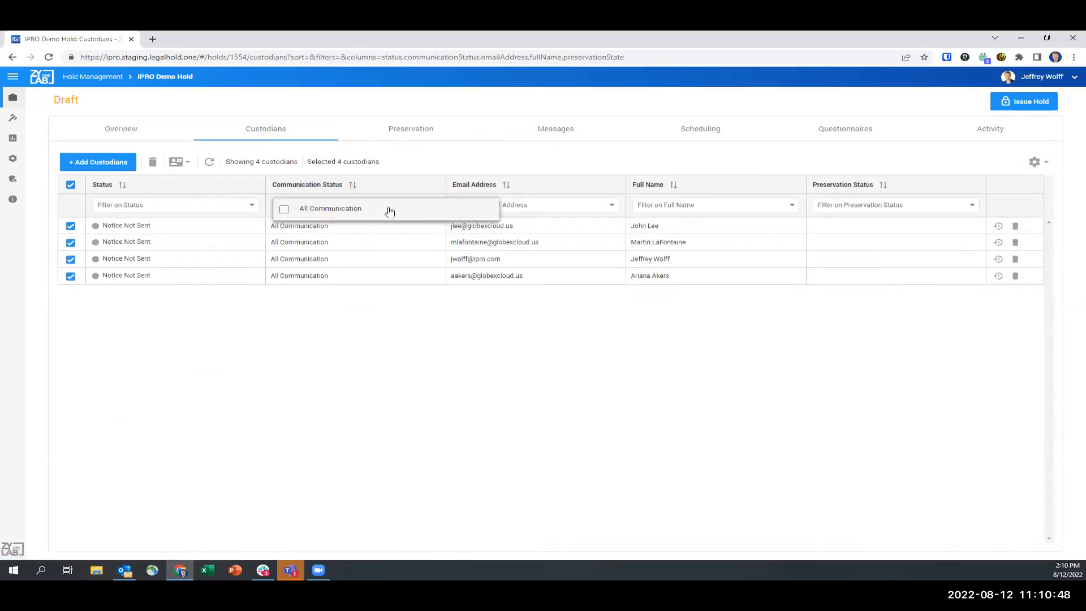
- Select only the second custodian in the list and change that custodian's communication status to Notice Only
{"action": "left_click", "coordinate": [70, 185]}
{"action": "left_click", "coordinate": [71, 242]}
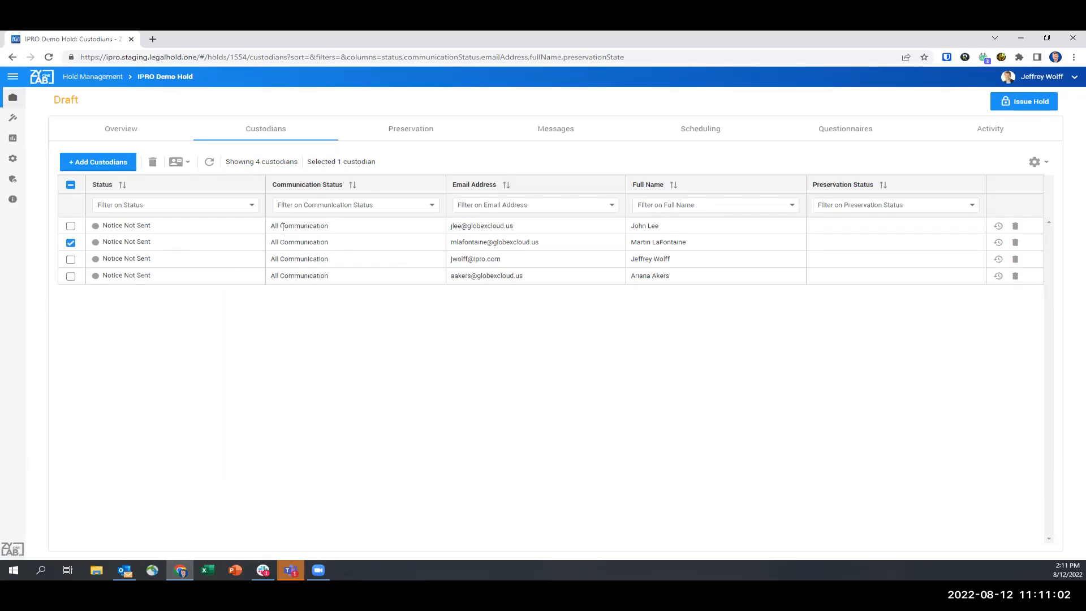
{"action": "left_click", "coordinate": [177, 165]}
{"action": "left_click", "coordinate": [192, 205]}
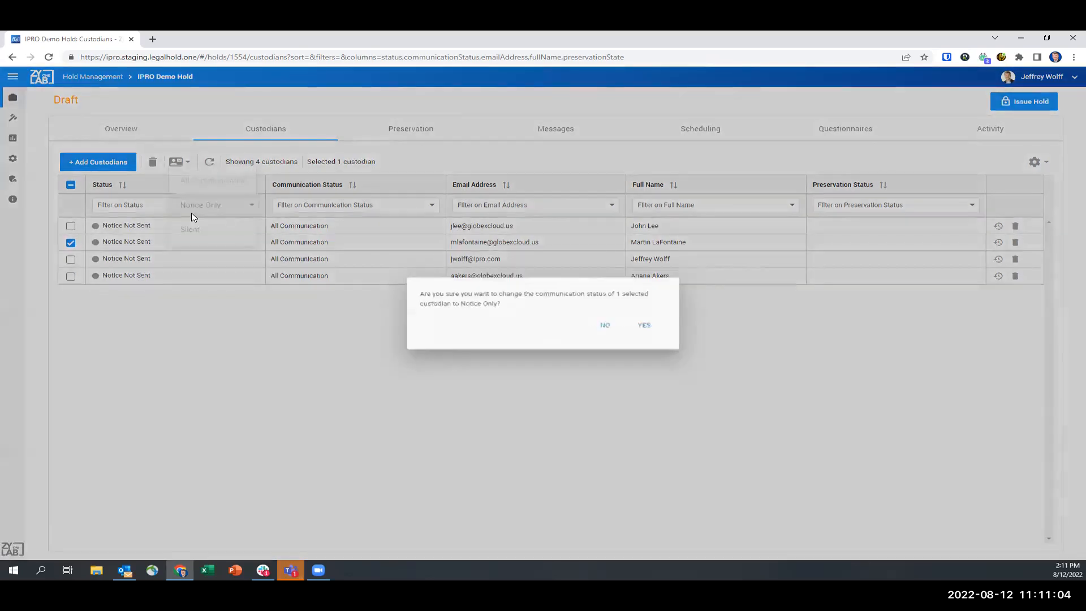
{"action": "left_click", "coordinate": [648, 325]}
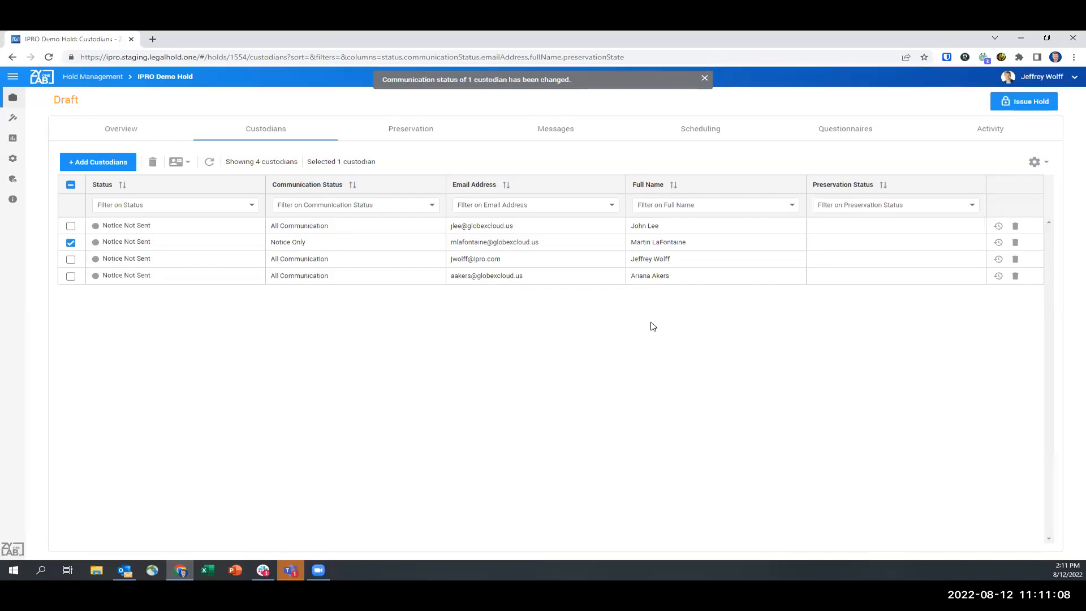
- Select only the fourth custodian in the list and change that custodian's communication status to Silent
{"action": "left_click", "coordinate": [71, 244]}
{"action": "left_click", "coordinate": [76, 277]}
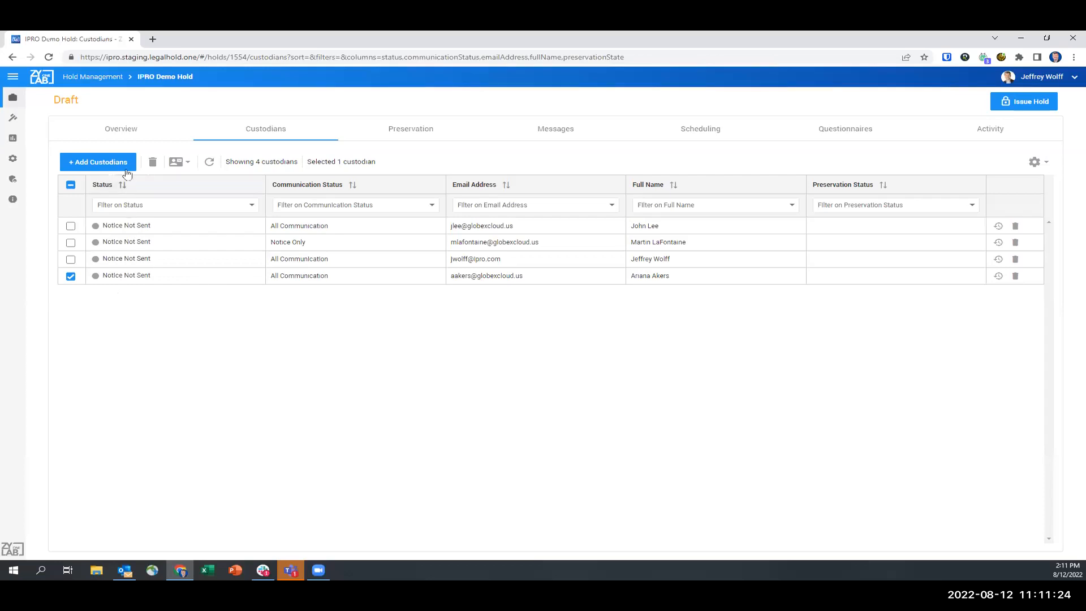
{"action": "left_click", "coordinate": [176, 163]}
{"action": "left_click", "coordinate": [193, 243]}
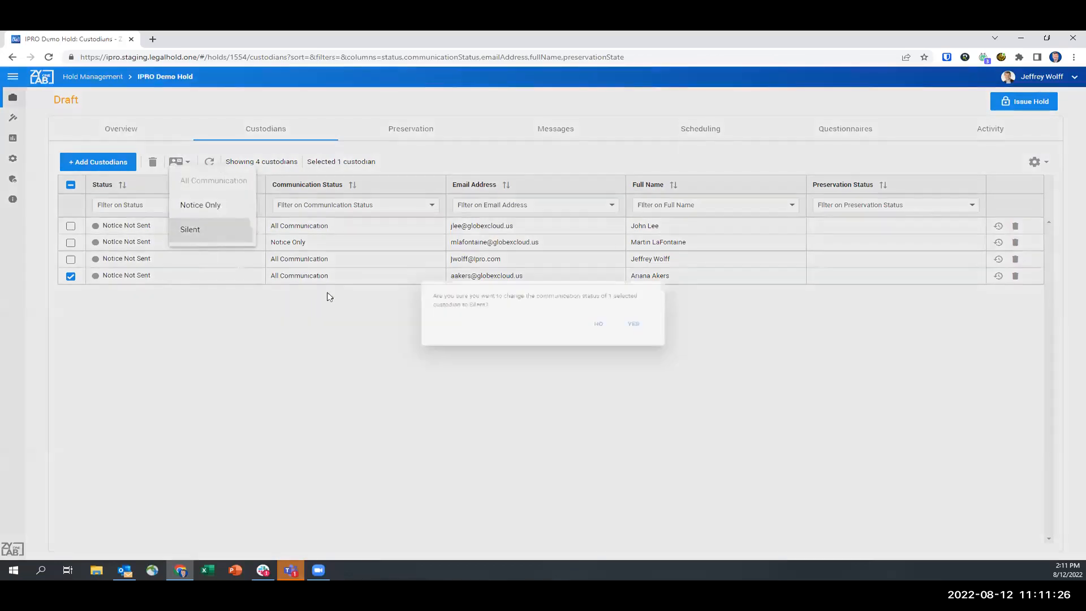
{"action": "left_click", "coordinate": [644, 324]}
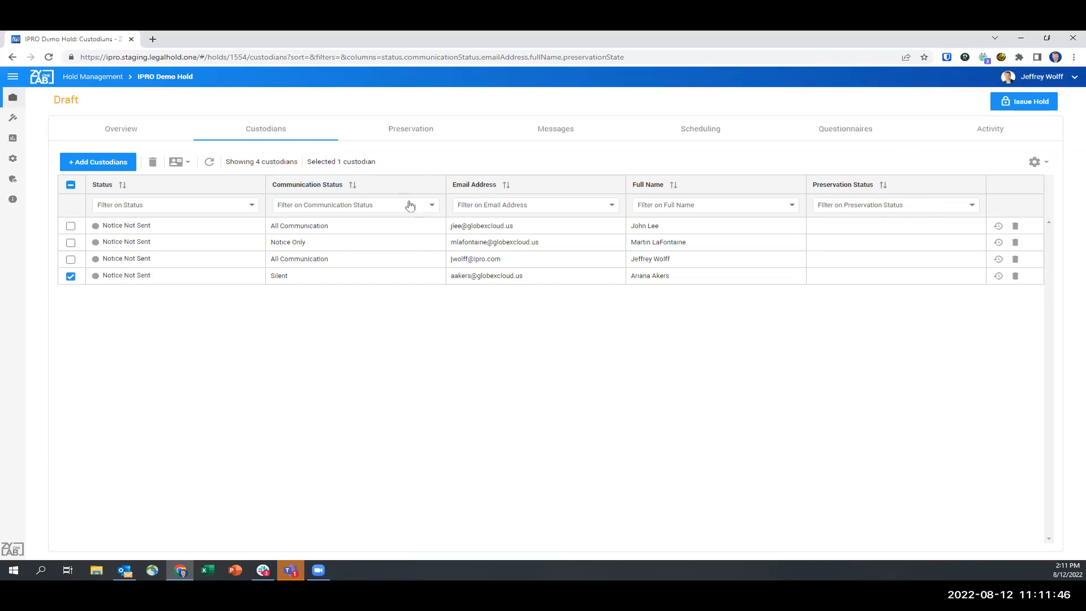
- Define the hold's preservation settings with Microsoft 365 Email as the location and save them
{"action": "left_click", "coordinate": [413, 131]}
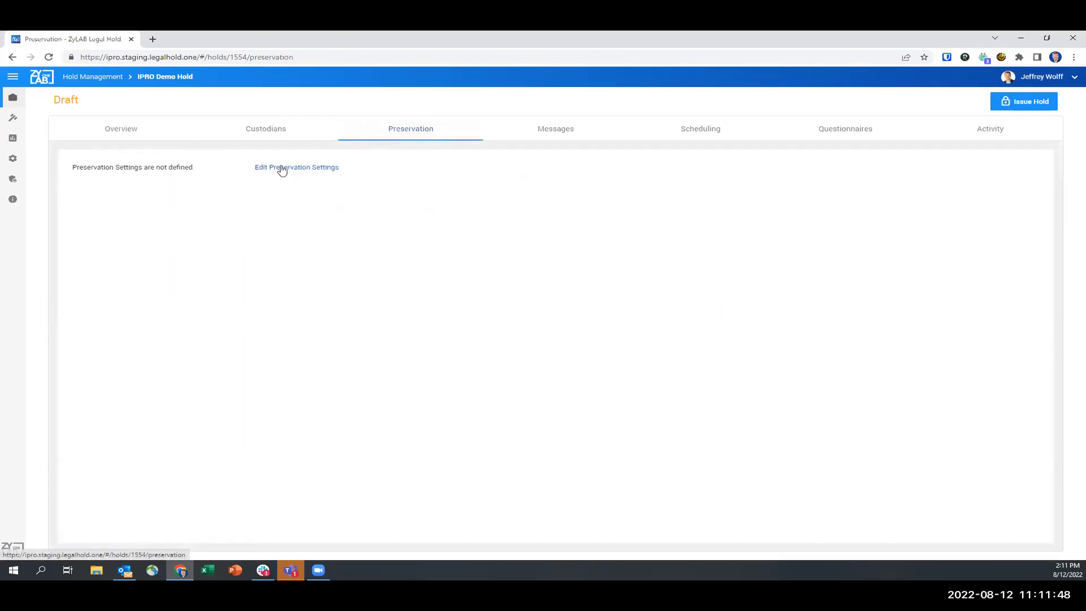
{"action": "left_click", "coordinate": [282, 168]}
{"action": "left_click", "coordinate": [677, 285]}
{"action": "left_click", "coordinate": [489, 328]}
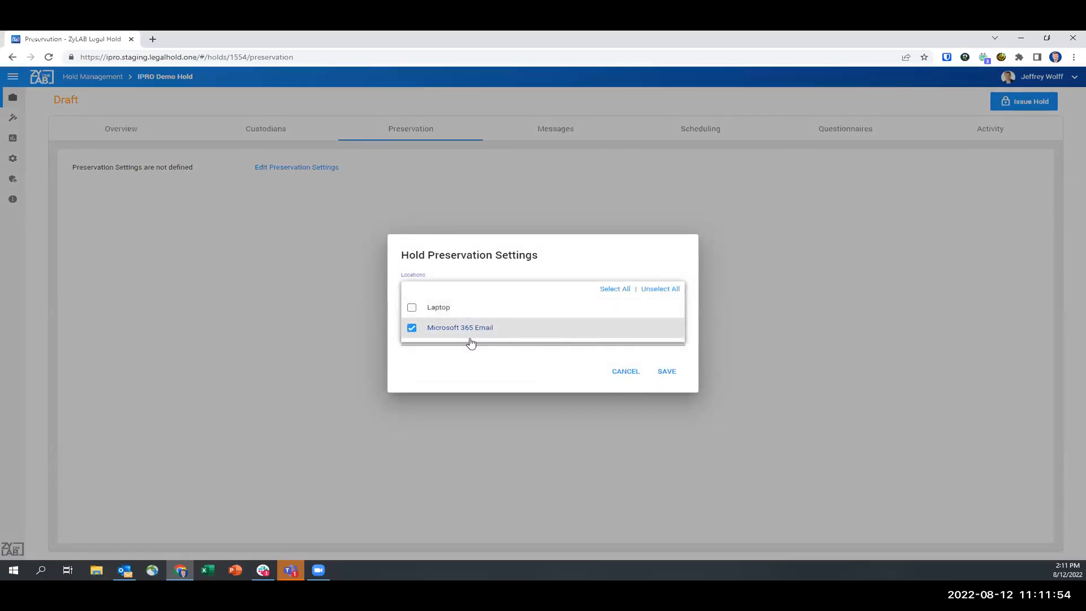
{"action": "left_click", "coordinate": [700, 386]}
{"action": "left_click", "coordinate": [666, 371]}
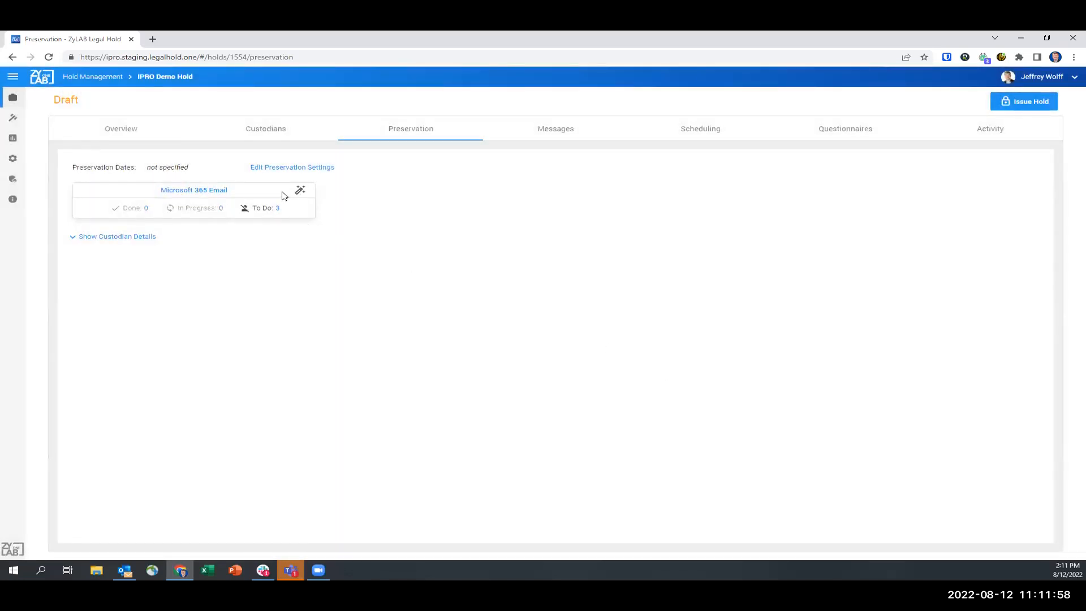
- View the preservation date fields without changing them, and show the custodian details for Microsoft 365 Email
{"action": "left_click", "coordinate": [281, 169]}
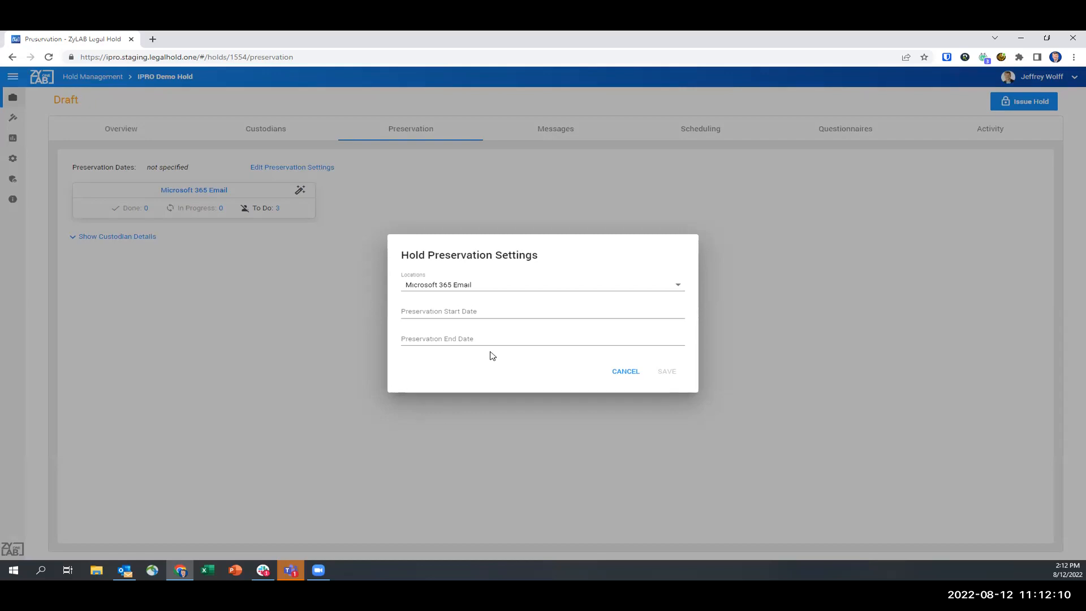
{"action": "left_click", "coordinate": [622, 376]}
{"action": "left_click", "coordinate": [184, 192]}
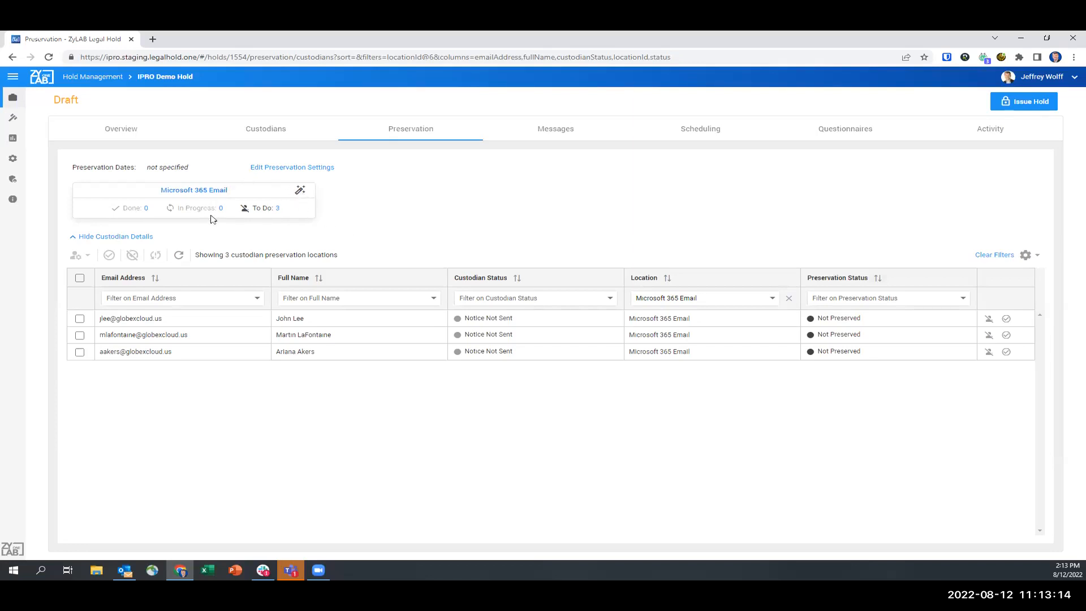
- Add Laptop as a second location in the hold's preservation settings and save them
{"action": "left_click", "coordinate": [327, 170]}
{"action": "left_click", "coordinate": [443, 284]}
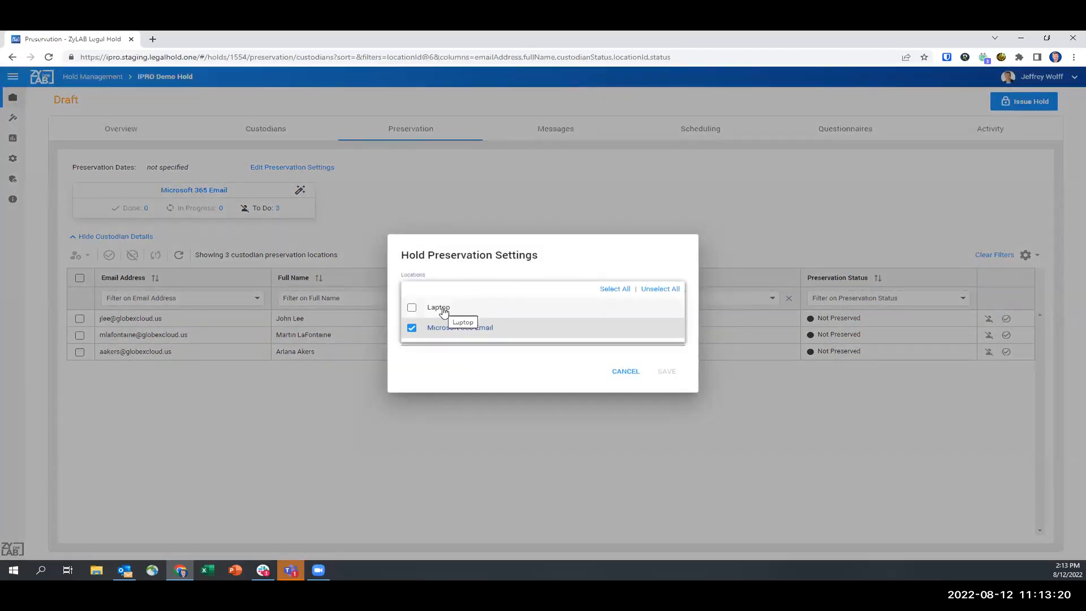
{"action": "left_click", "coordinate": [443, 310]}
{"action": "left_click", "coordinate": [676, 372]}
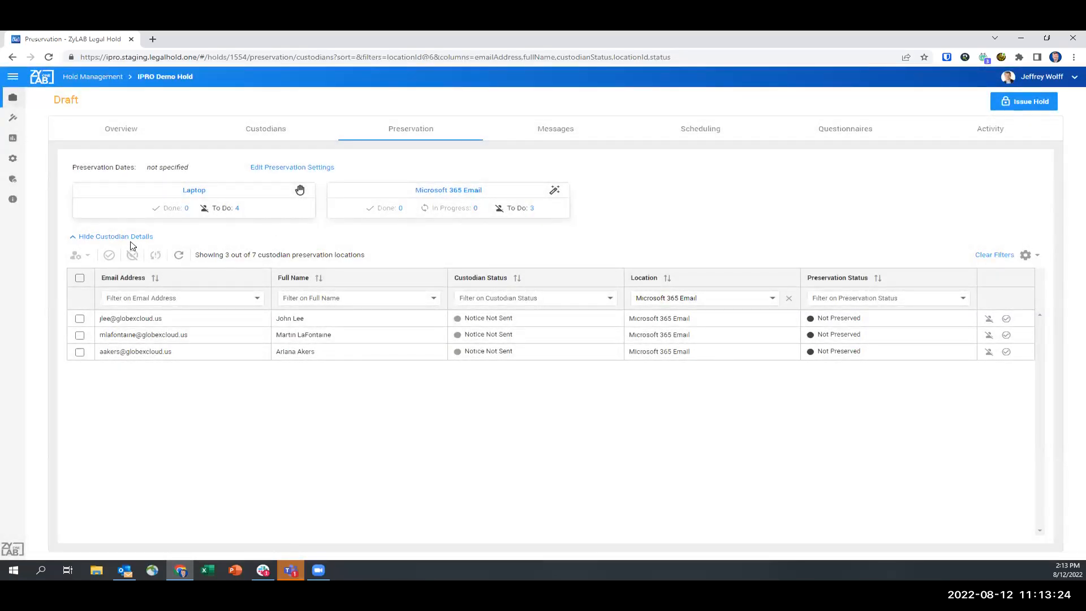
- Show the Laptop custodian locations still to do, and mark all four of them as Preserved
{"action": "left_click", "coordinate": [237, 211]}
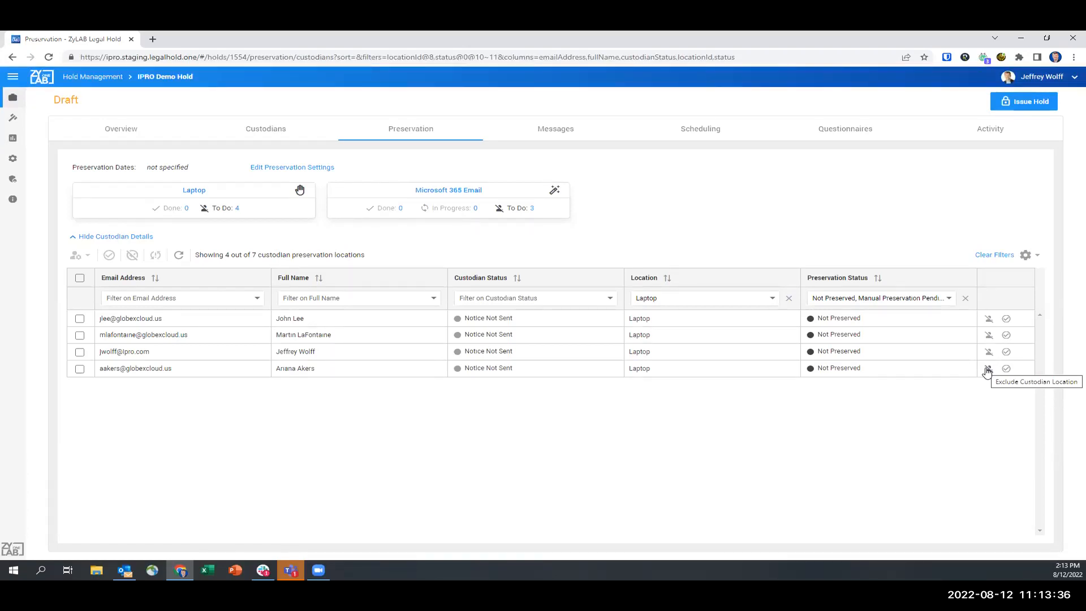
{"action": "left_click", "coordinate": [1006, 318]}
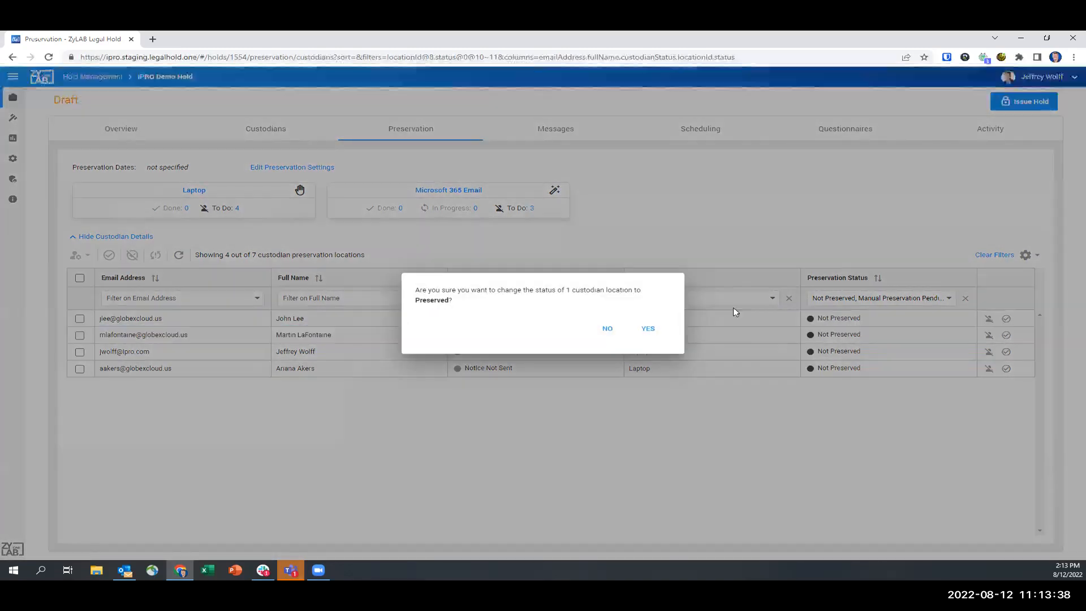
{"action": "left_click", "coordinate": [648, 329]}
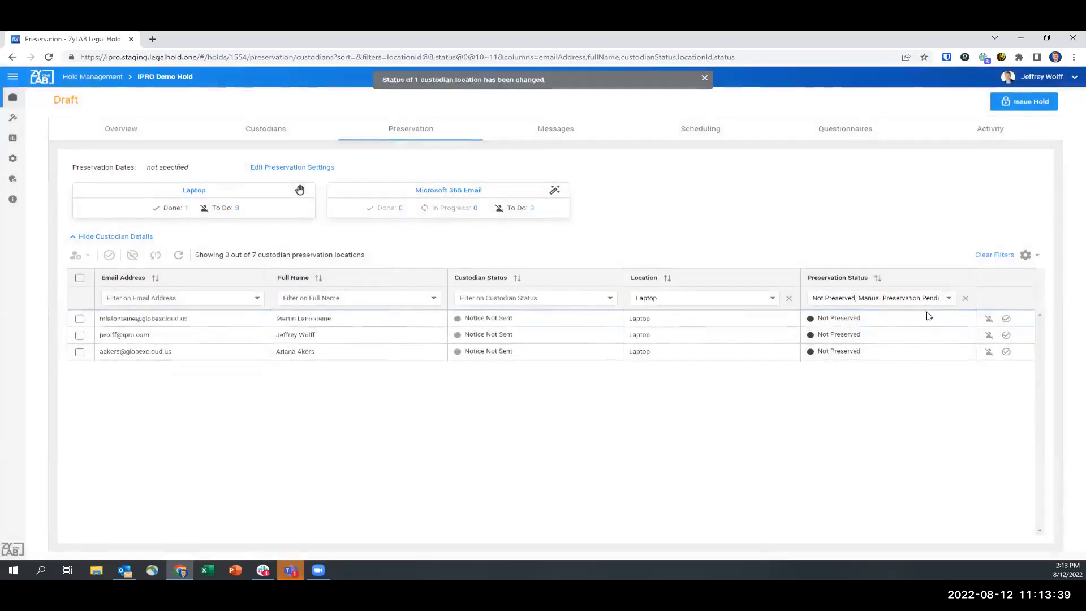
{"action": "left_click", "coordinate": [1006, 319]}
{"action": "left_click", "coordinate": [648, 329]}
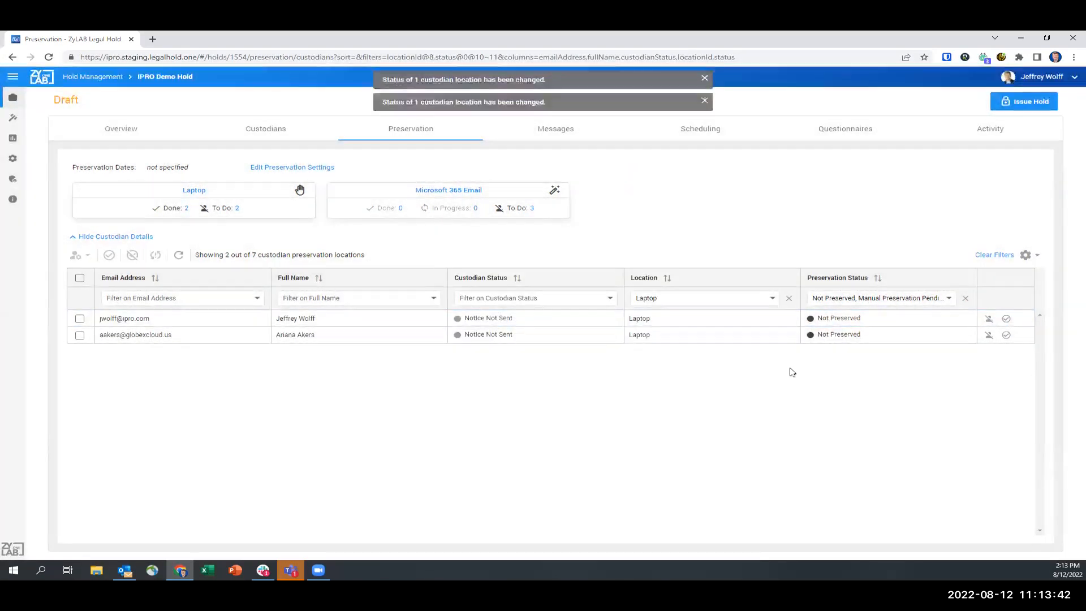
{"action": "left_click", "coordinate": [1006, 319]}
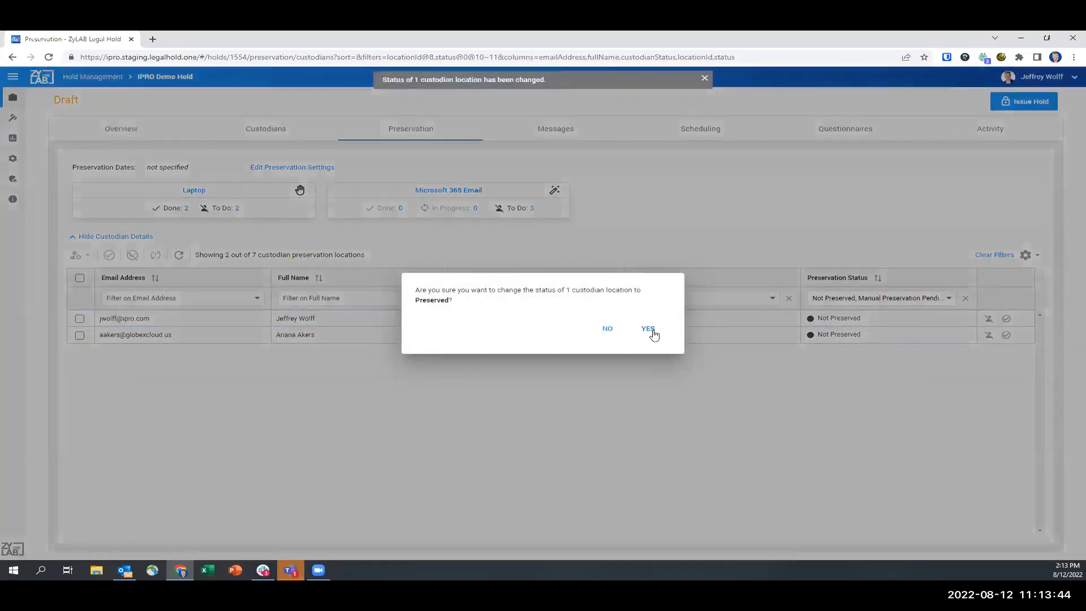
{"action": "left_click", "coordinate": [648, 328]}
{"action": "left_click", "coordinate": [1006, 319]}
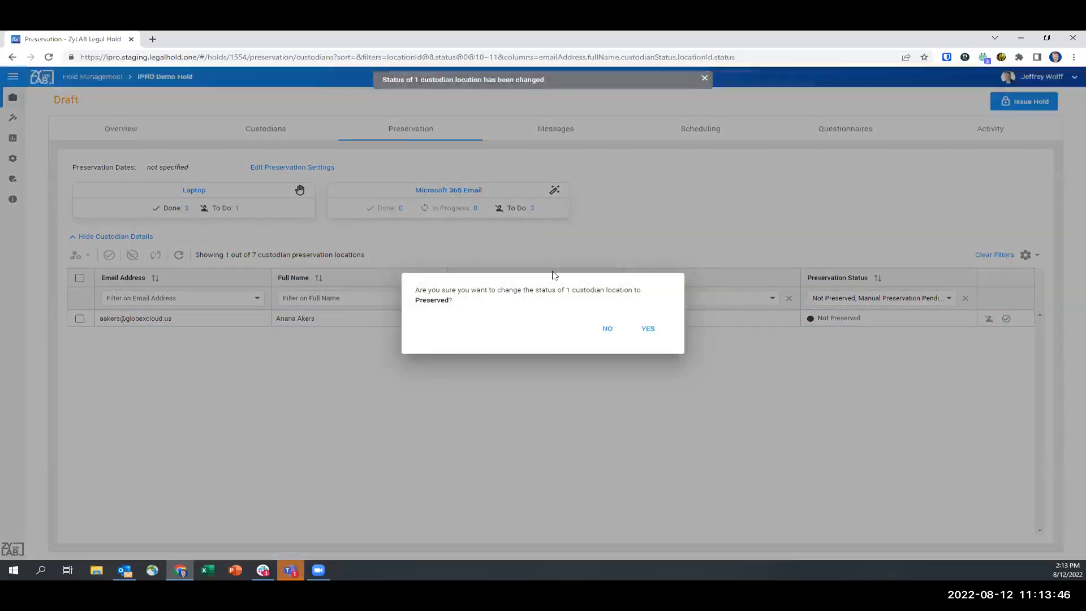
{"action": "left_click", "coordinate": [648, 328]}
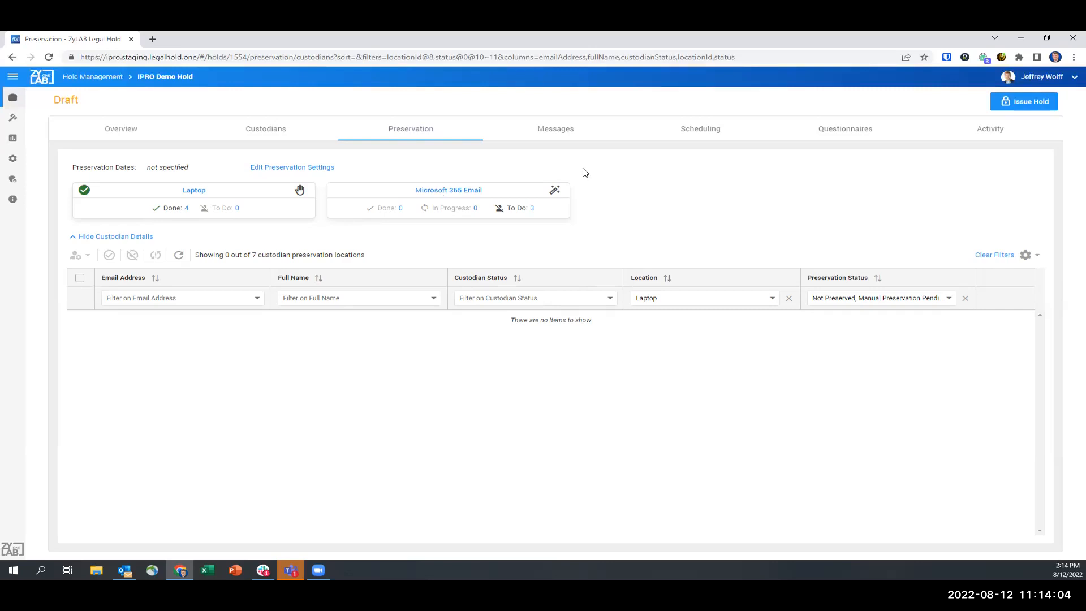
- Edit the Hold Notice message, removing "and other Electronic Stored Information" from its heading and keeping a blank line below
{"action": "left_click", "coordinate": [552, 131]}
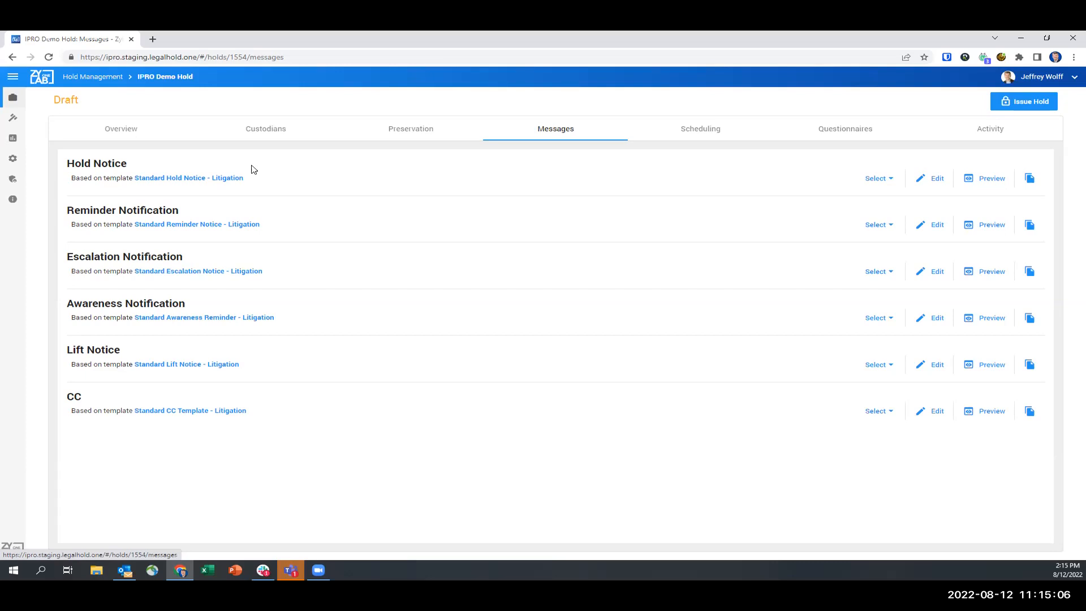
{"action": "left_click", "coordinate": [934, 179]}
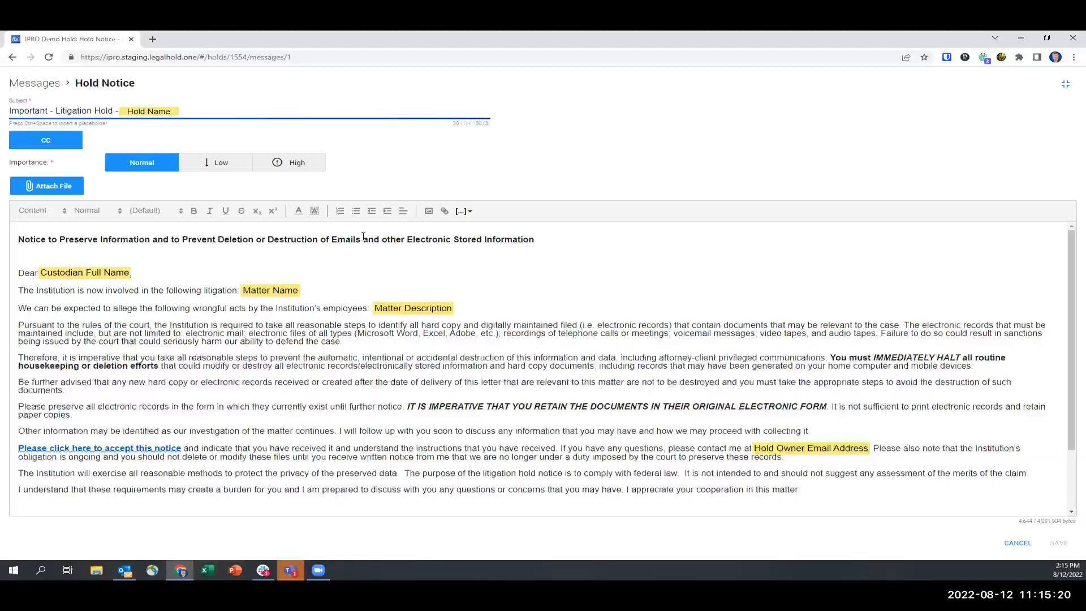
{"action": "left_click_drag", "start_coordinate": [364, 240], "coordinate": [586, 247]}
{"action": "key", "text": "Delete"}
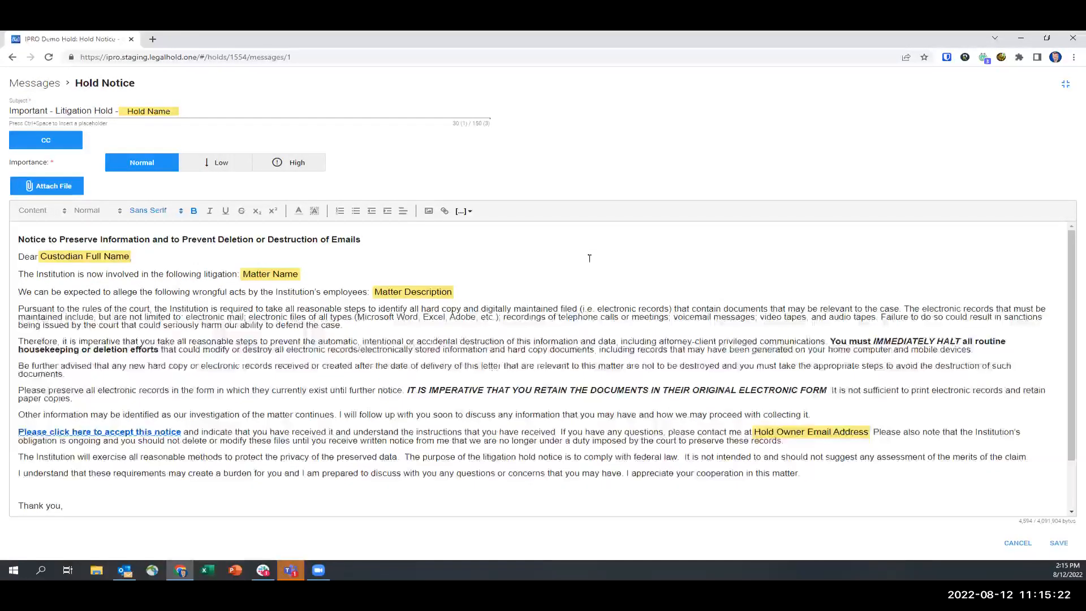
{"action": "key", "text": "Return"}
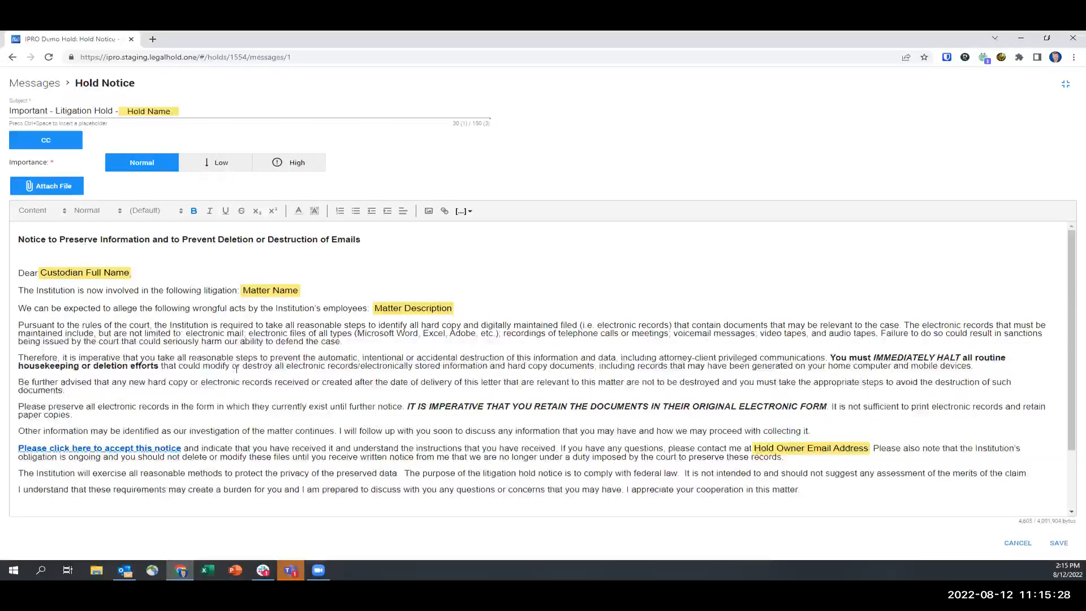
{"action": "scroll", "coordinate": [256, 385], "scroll_direction": "down", "scroll_amount": 3}
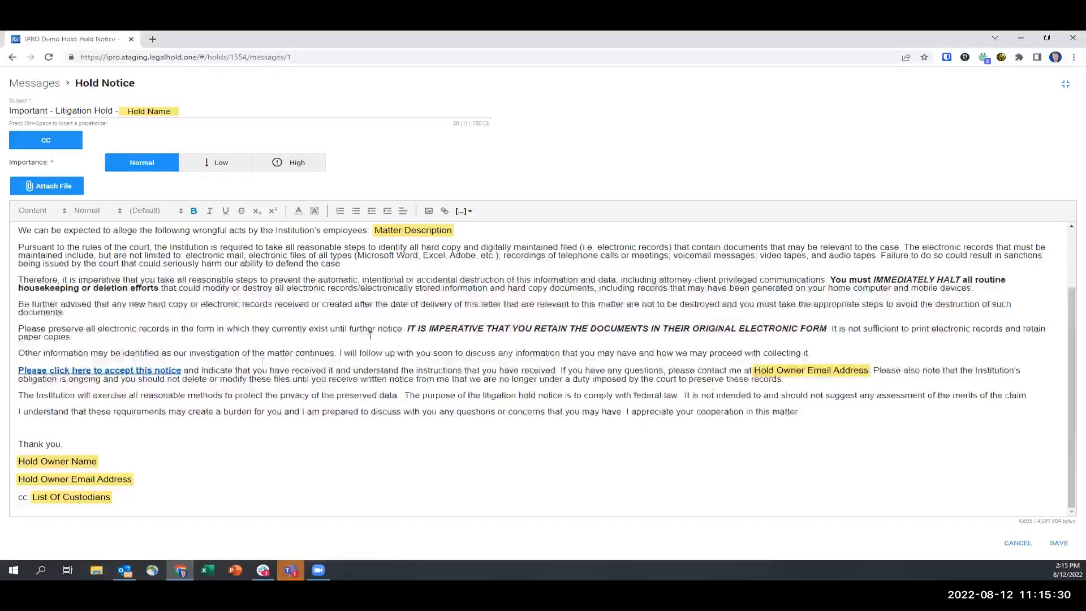
{"action": "scroll", "coordinate": [317, 339], "scroll_direction": "up", "scroll_amount": 3}
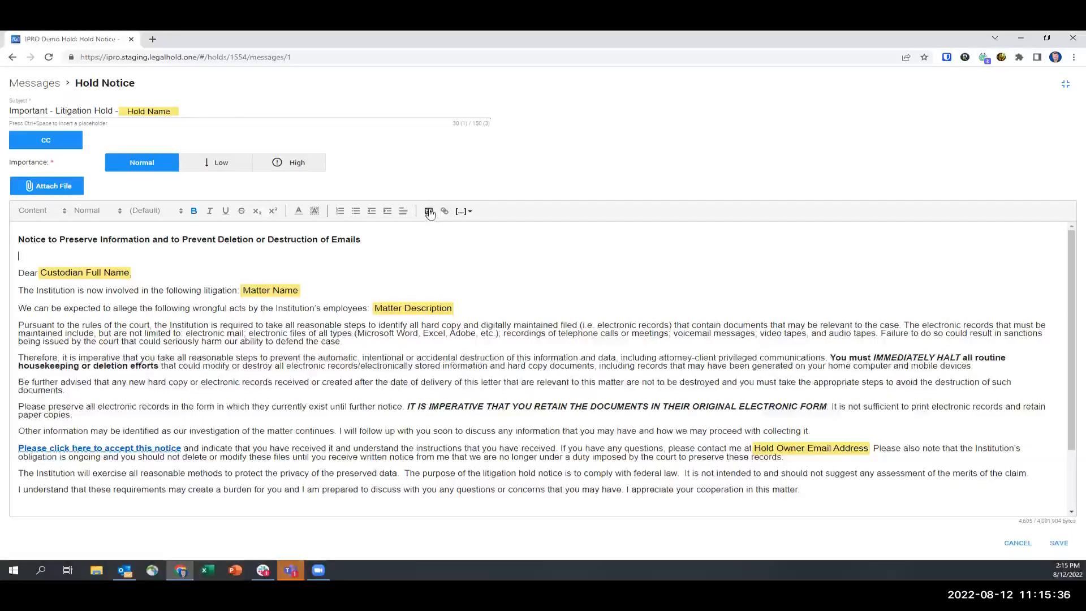
- Insert the Custodian Department placeholder after Custodian Full Name in the greeting line, and delete it again
{"action": "left_click", "coordinate": [462, 211]}
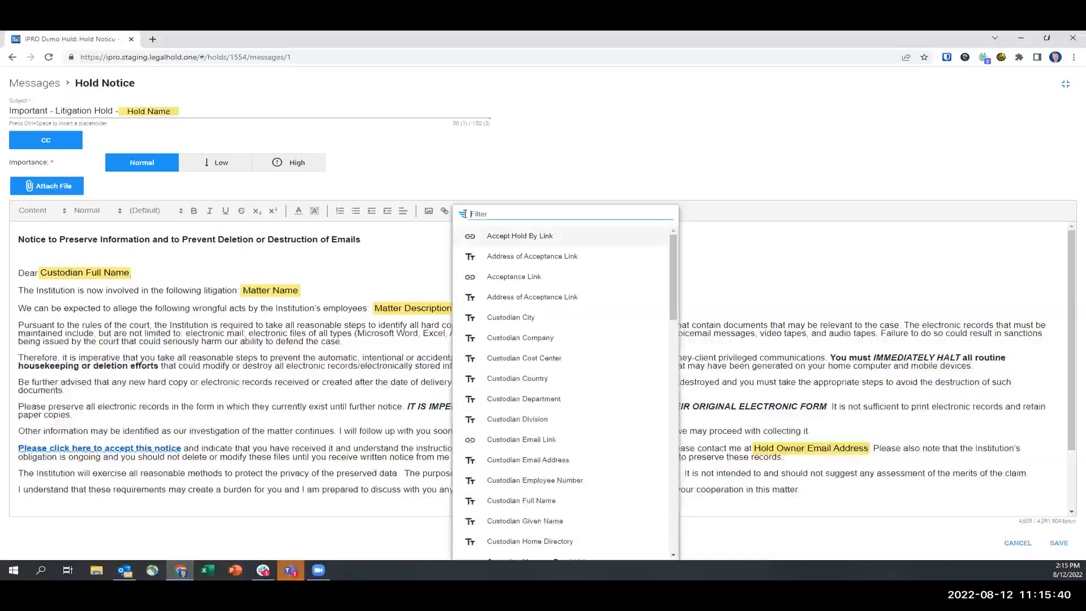
{"action": "left_click", "coordinate": [243, 269]}
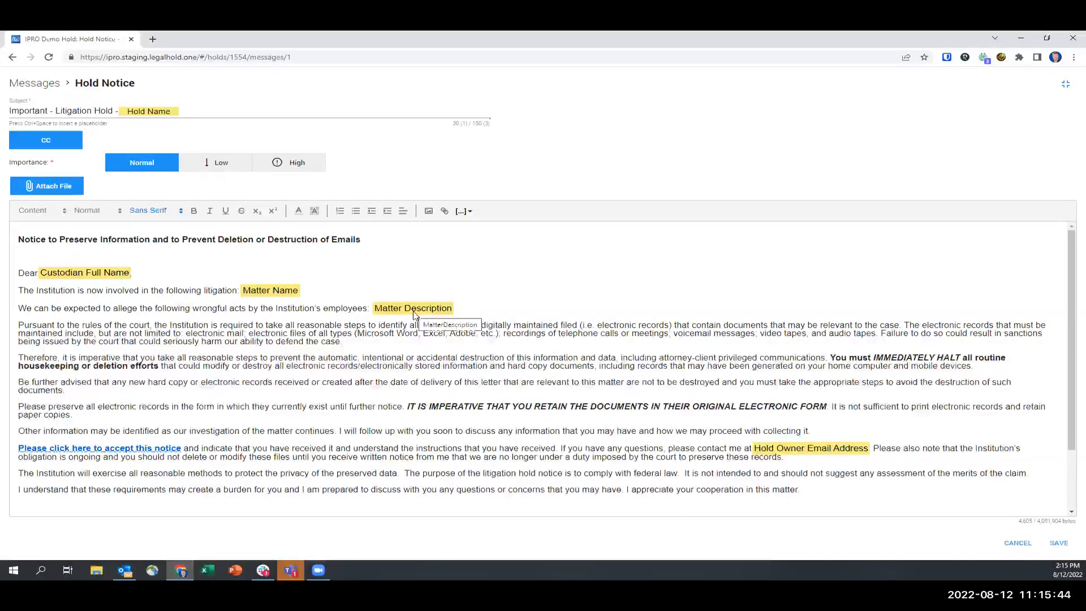
{"action": "left_click", "coordinate": [463, 211]}
{"action": "left_click", "coordinate": [525, 399]}
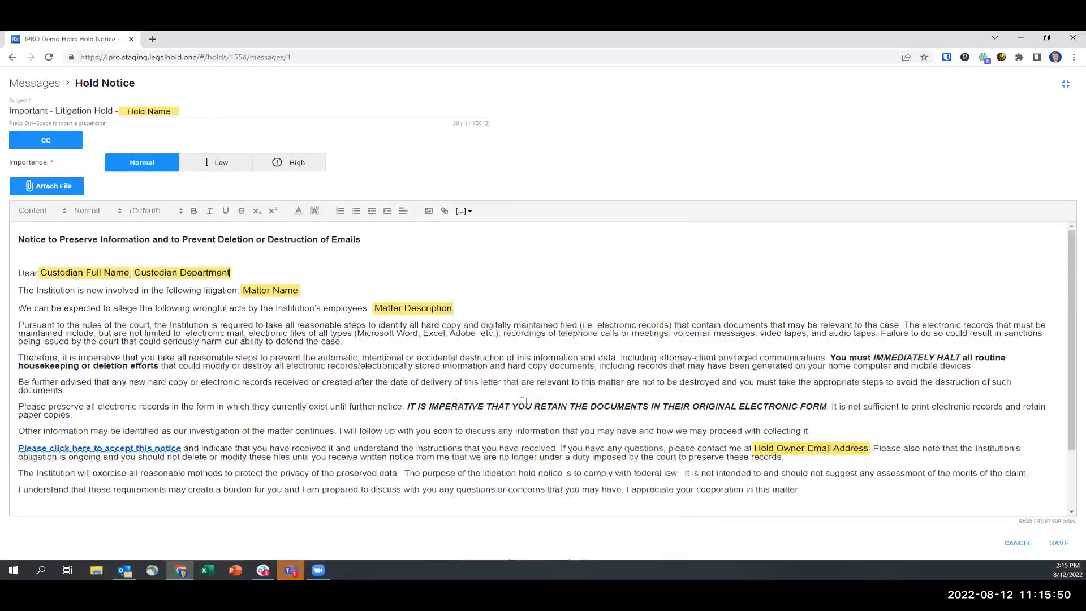
{"action": "left_click", "coordinate": [202, 272]}
{"action": "key", "text": "BackSpace"}
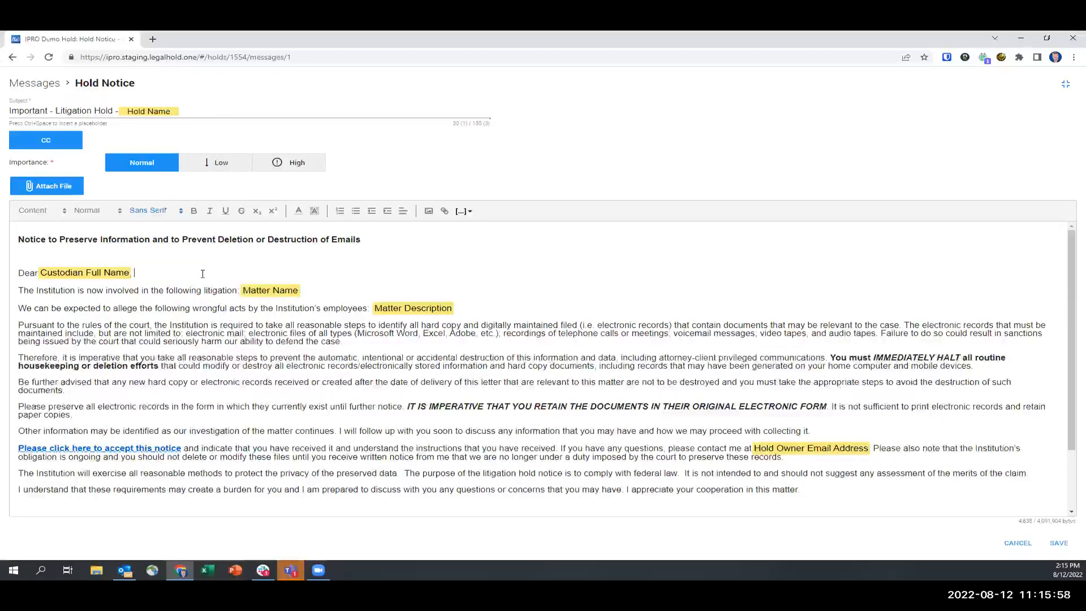
- Examine the placeholders available for the notice body and the subject line without inserting any
{"action": "left_click", "coordinate": [465, 211]}
{"action": "scroll", "coordinate": [539, 401], "scroll_direction": "down", "scroll_amount": 15}
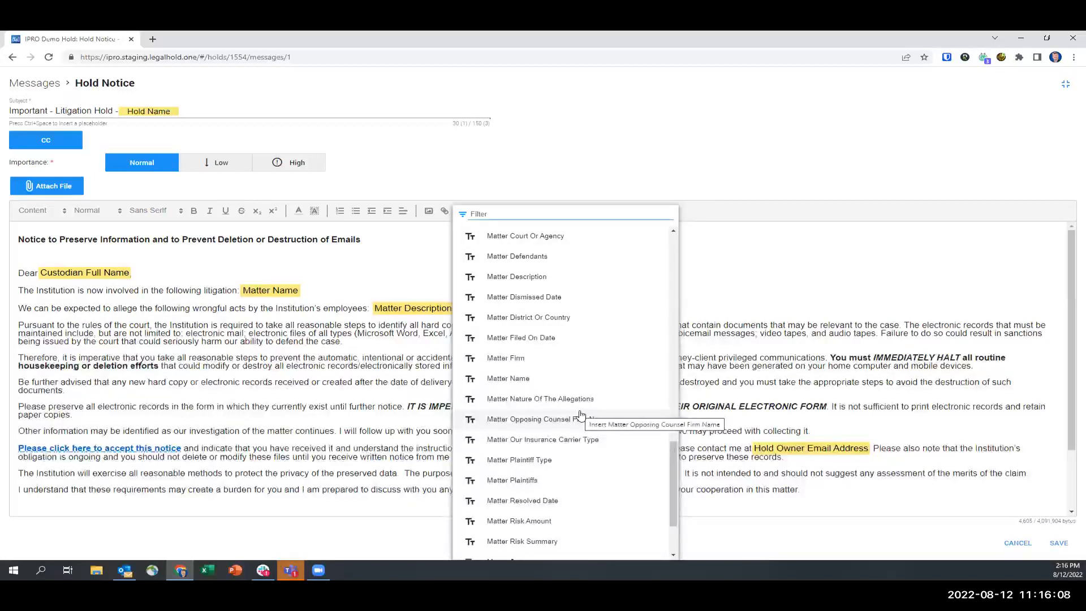
{"action": "left_click", "coordinate": [445, 407]}
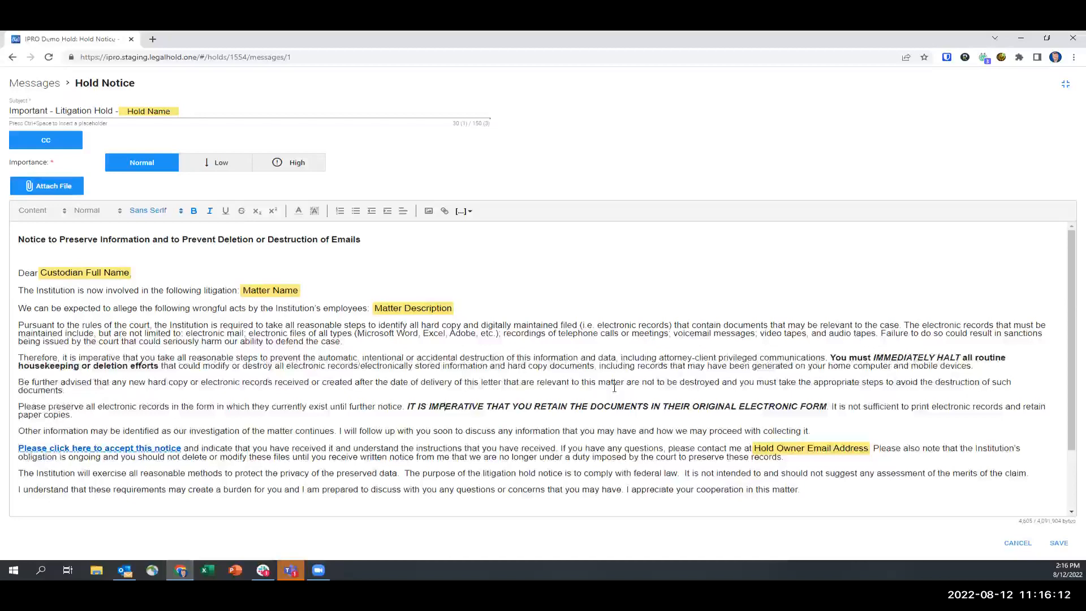
{"action": "scroll", "coordinate": [631, 429], "scroll_direction": "down", "scroll_amount": 3}
{"action": "scroll", "coordinate": [631, 428], "scroll_direction": "up", "scroll_amount": 2}
{"action": "left_click", "coordinate": [199, 108]}
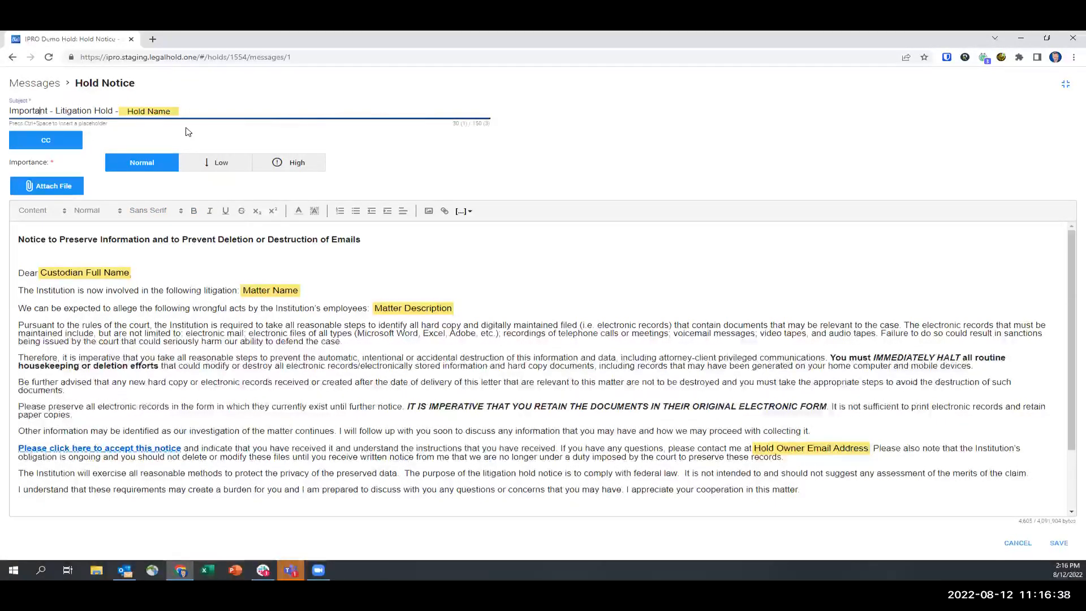
{"action": "key", "text": "ctrl+space"}
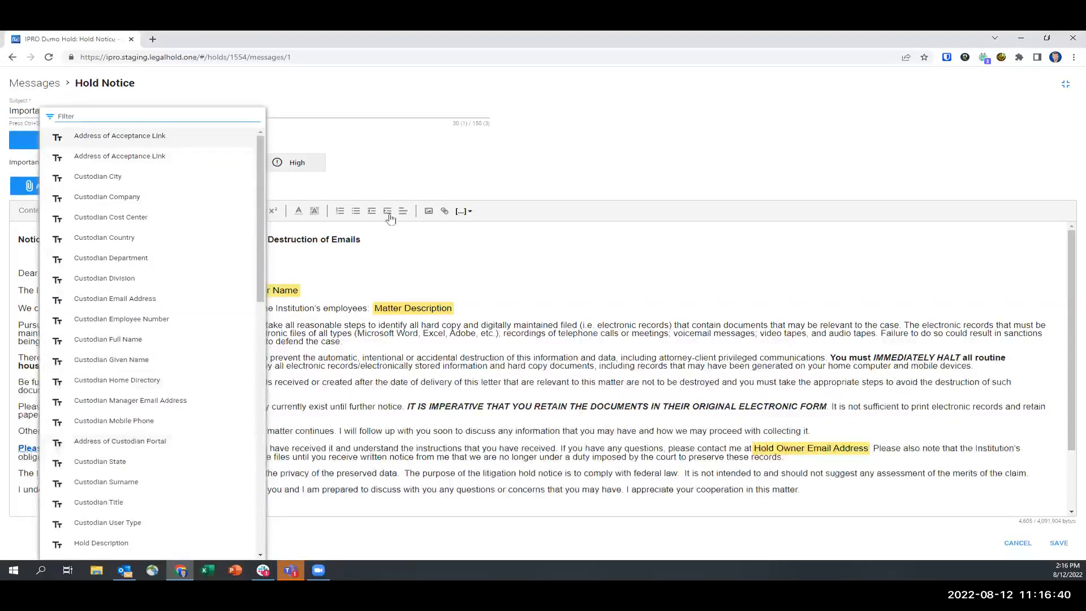
{"action": "scroll", "coordinate": [249, 333], "scroll_direction": "down", "scroll_amount": 2}
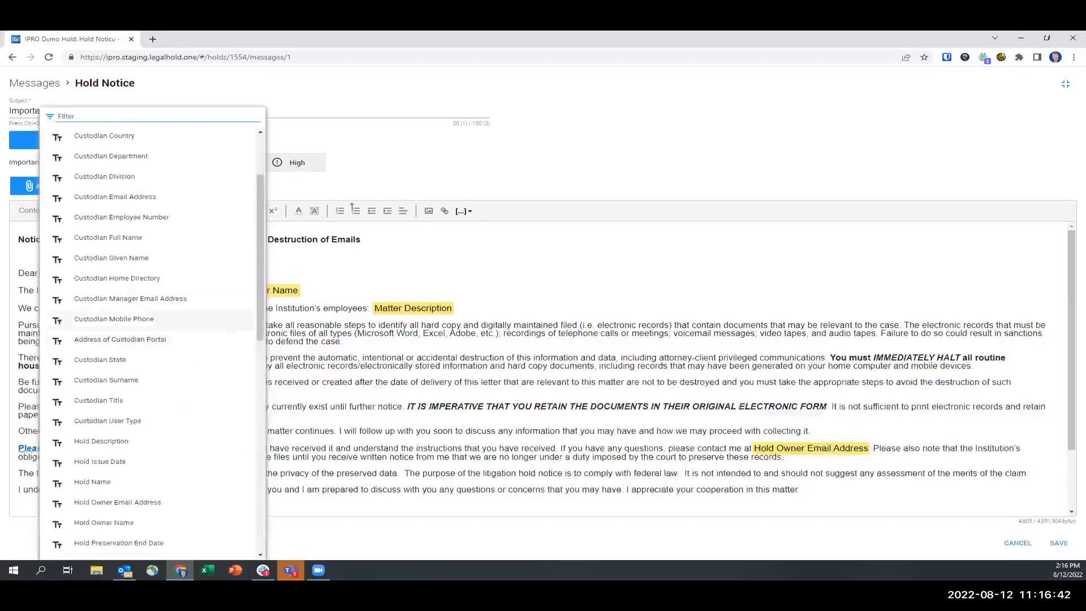
{"action": "key", "text": "Escape"}
- Add the first listed contact as a CC recipient of the Hold Notice, keep Normal importance, and save the message
{"action": "left_click", "coordinate": [55, 143]}
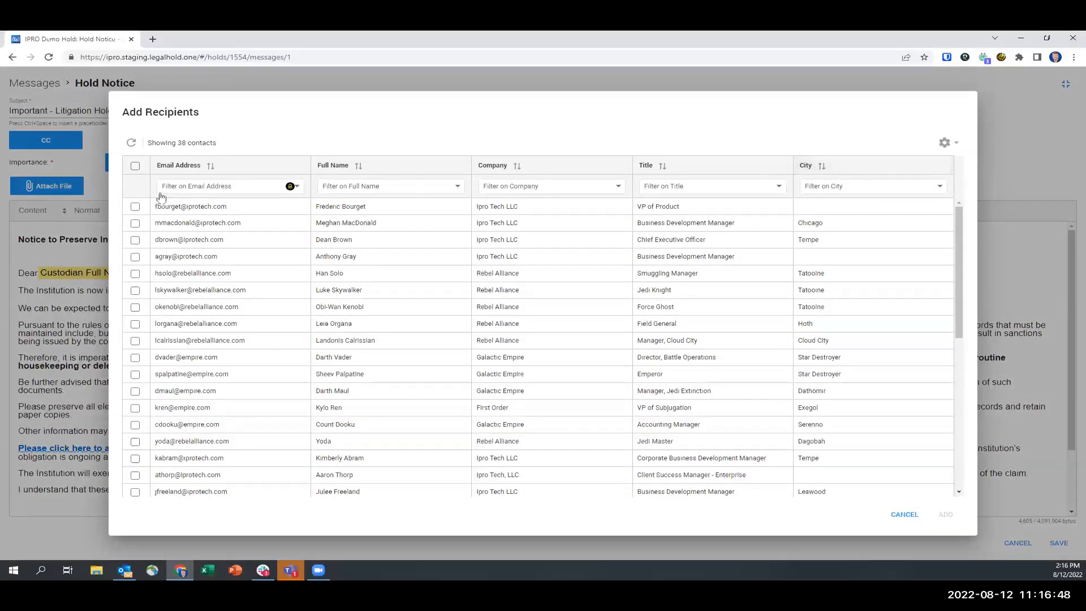
{"action": "left_click", "coordinate": [135, 207]}
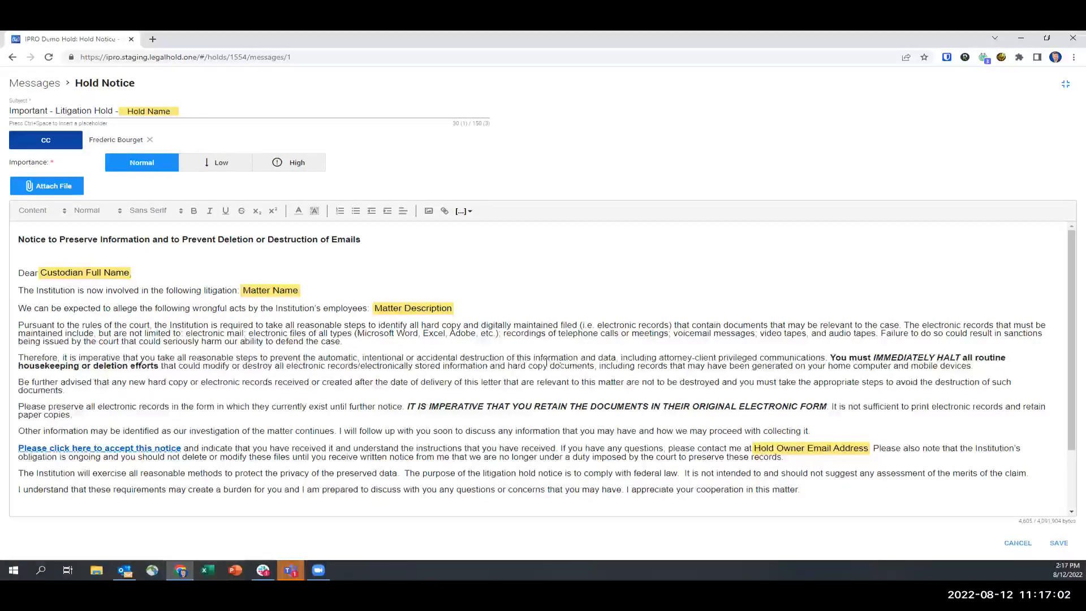
{"action": "scroll", "coordinate": [130, 488], "scroll_direction": "down", "scroll_amount": 2}
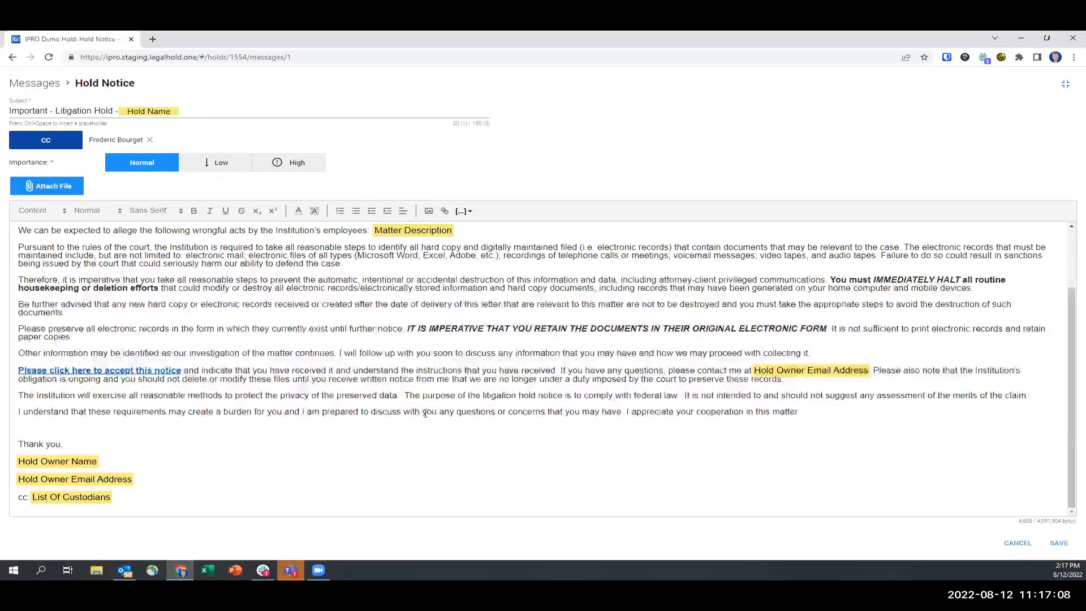
{"action": "scroll", "coordinate": [425, 413], "scroll_direction": "up", "scroll_amount": 2}
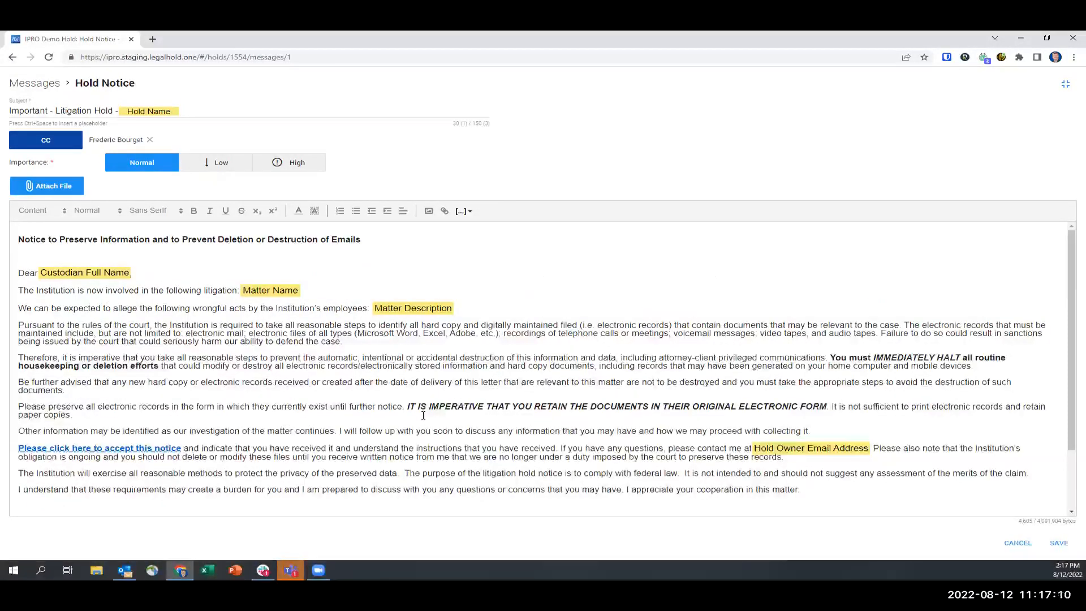
{"action": "left_click", "coordinate": [172, 164]}
{"action": "scroll", "coordinate": [286, 403], "scroll_direction": "down", "scroll_amount": 2}
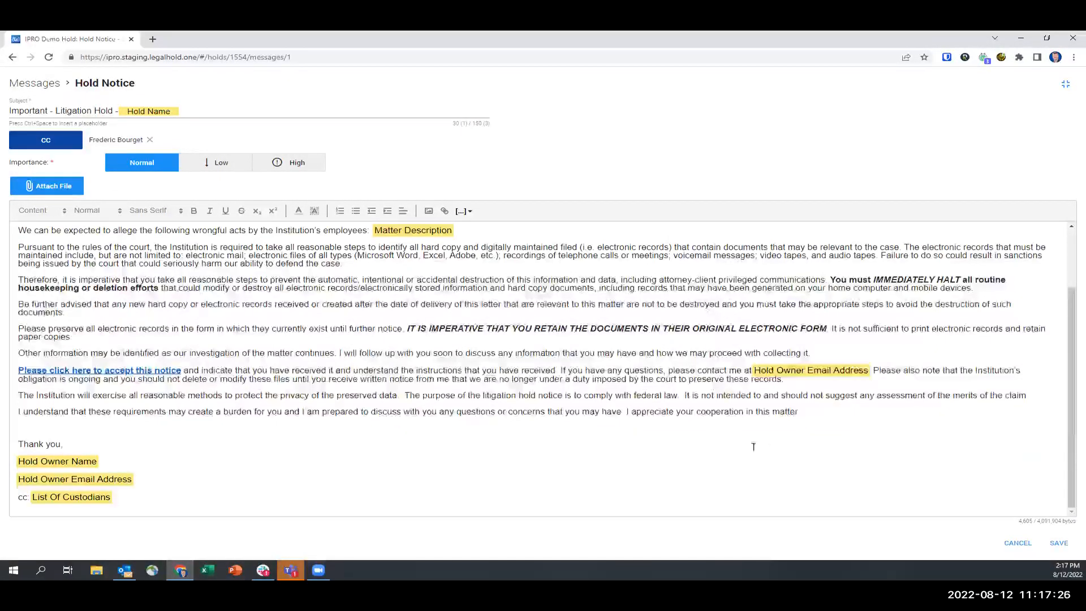
{"action": "left_click", "coordinate": [1058, 543]}
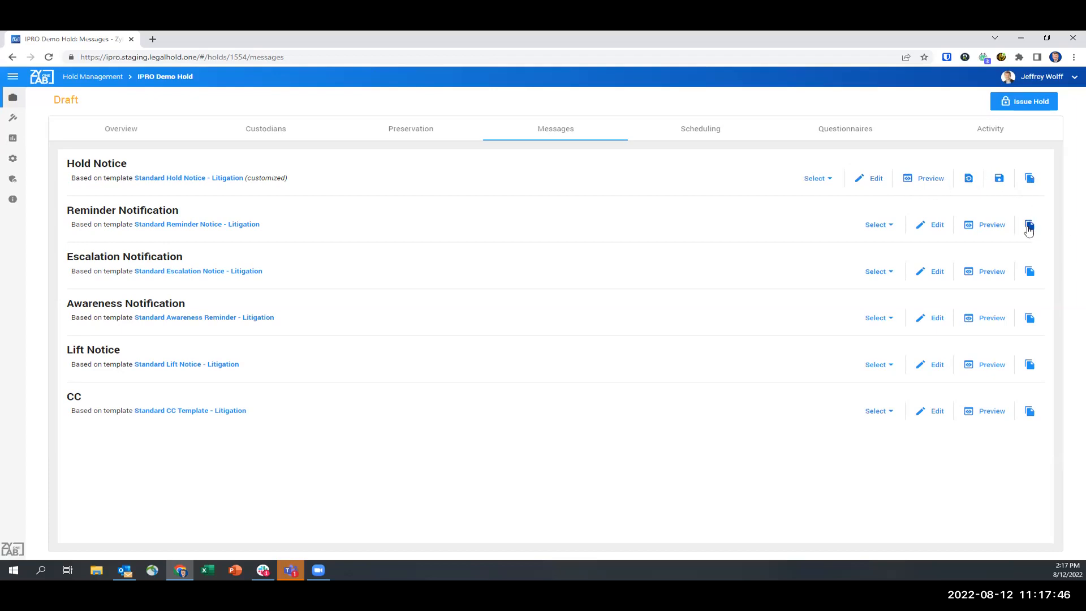
- Restore the Hold Notice to its Standard Hold Notice - Litigation template, overwriting the customized message
{"action": "left_click", "coordinate": [968, 185]}
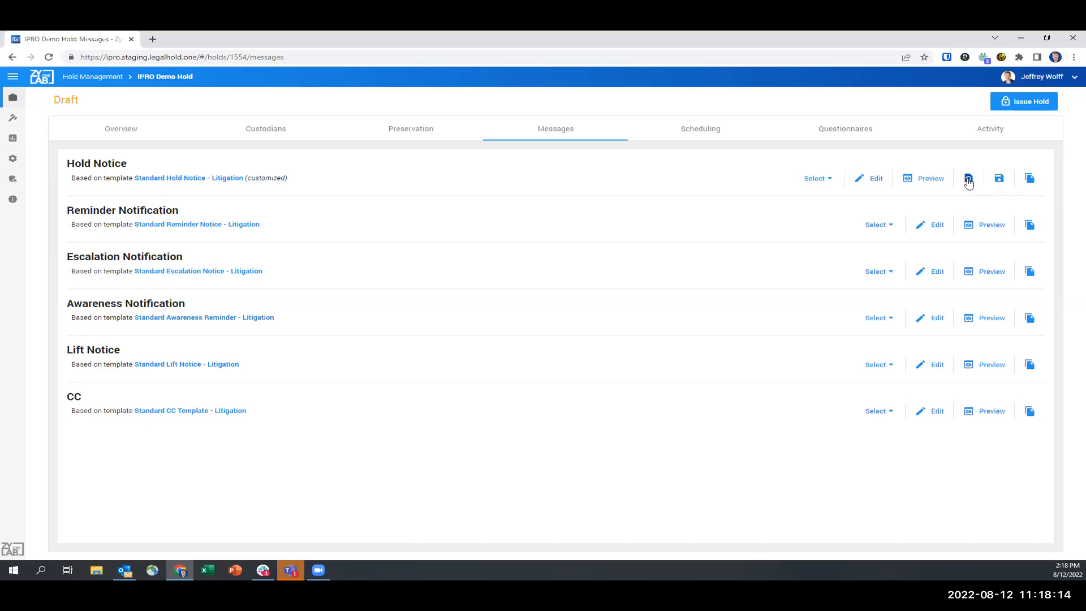
{"action": "left_click", "coordinate": [968, 181]}
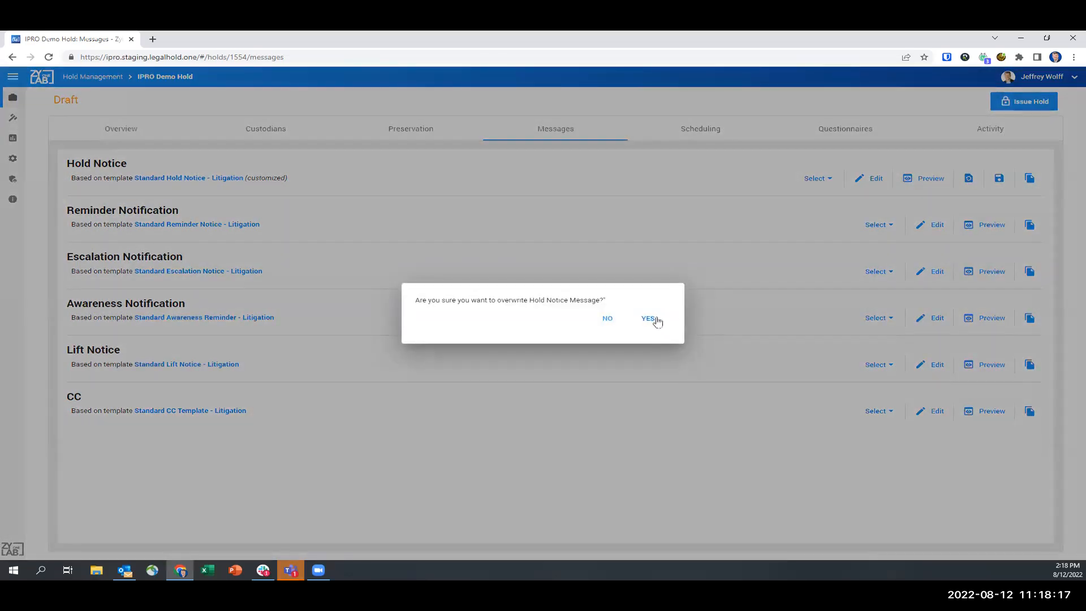
{"action": "left_click", "coordinate": [653, 320]}
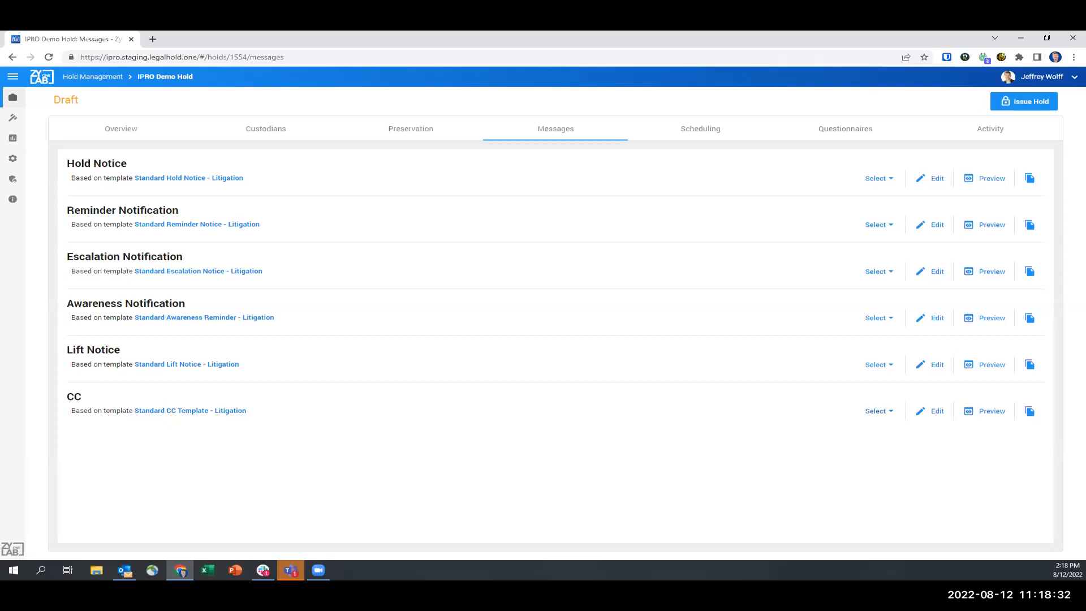
- View the content of the CC message and leave it without making changes
{"action": "left_click", "coordinate": [932, 411]}
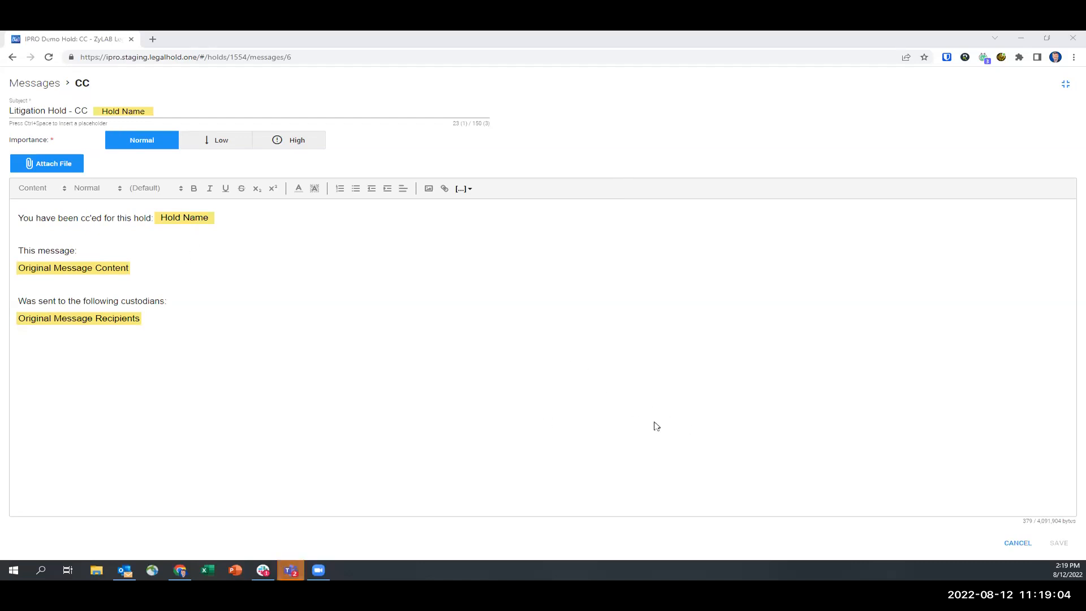
{"action": "left_click", "coordinate": [1018, 543]}
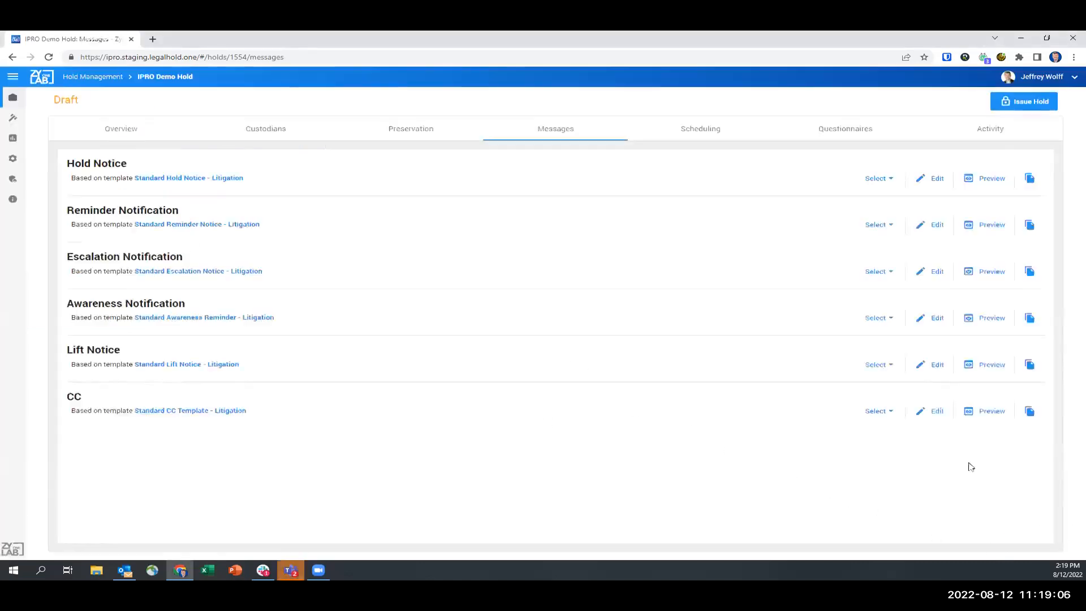
- Preview the Hold Notice as addressed to the custodian who is also the signed-in user, and read it through to its CC line
{"action": "left_click", "coordinate": [983, 177]}
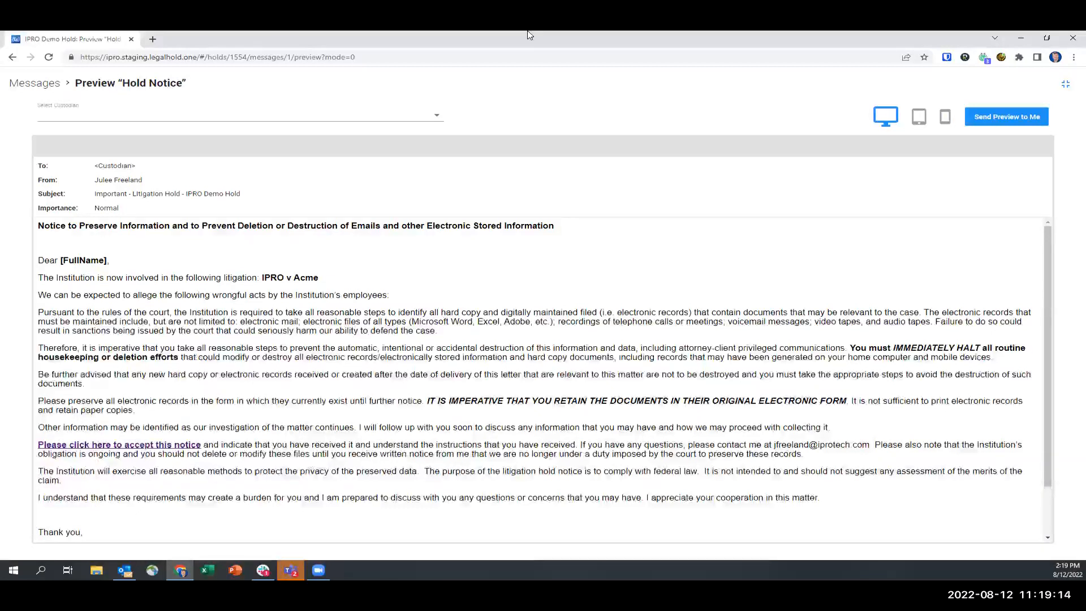
{"action": "left_click", "coordinate": [417, 117]}
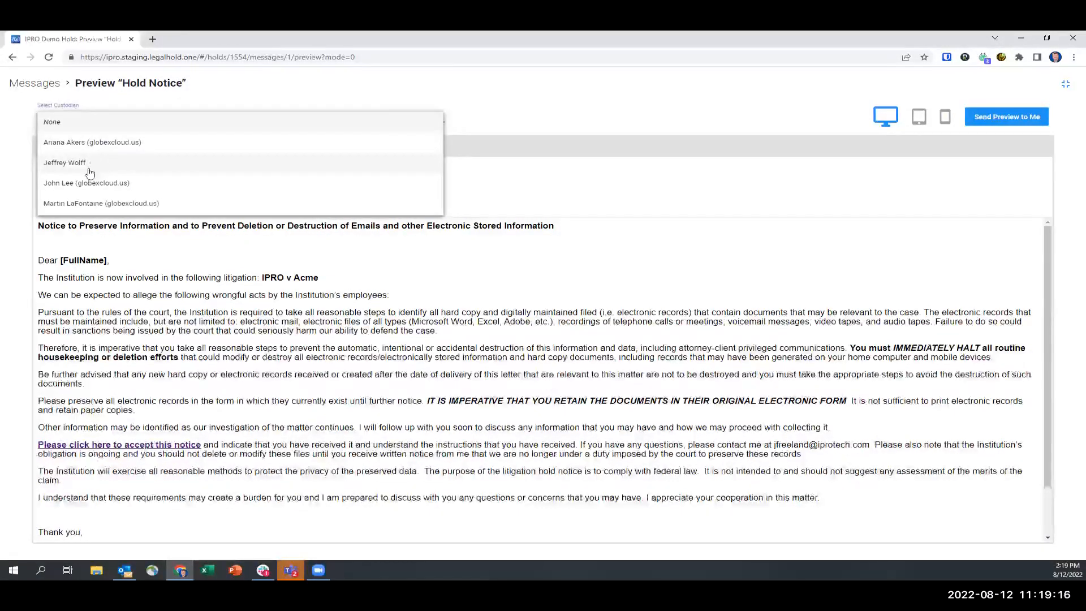
{"action": "left_click", "coordinate": [89, 170]}
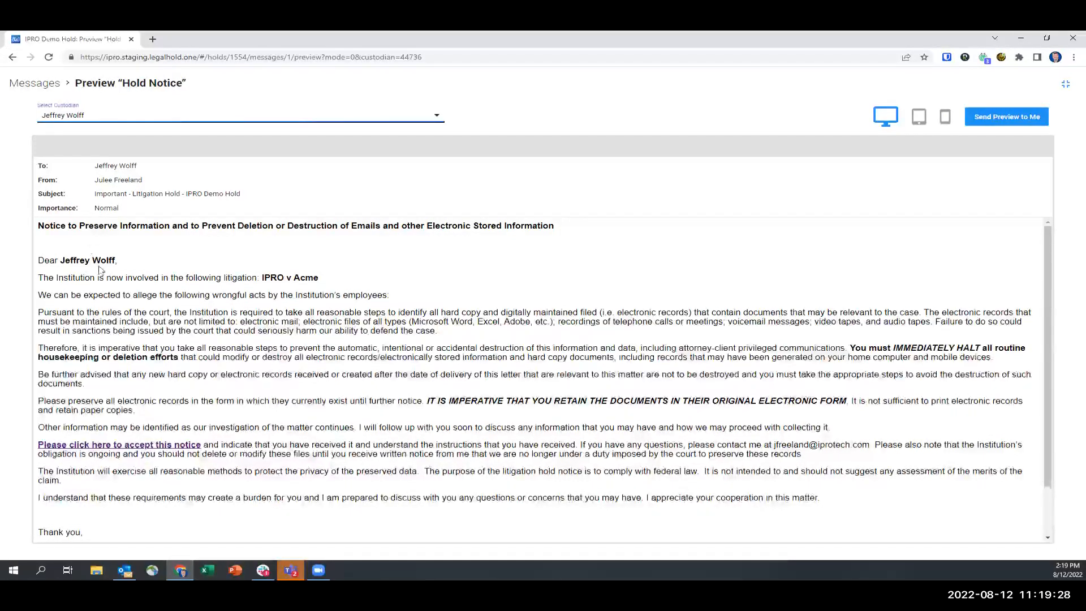
{"action": "scroll", "coordinate": [119, 360], "scroll_direction": "down", "scroll_amount": 1}
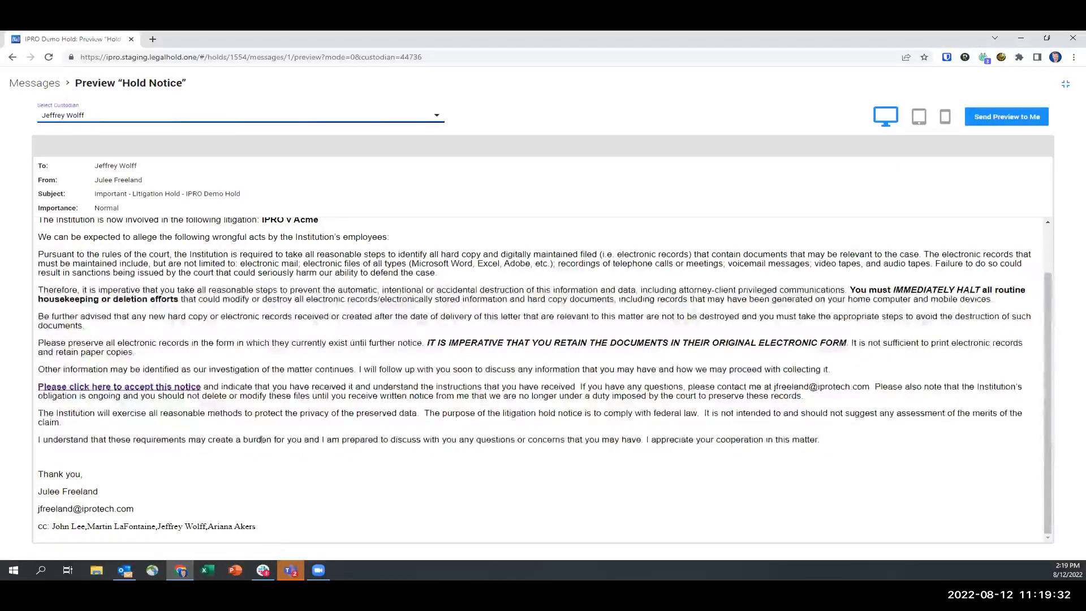
{"action": "scroll", "coordinate": [510, 303], "scroll_direction": "up", "scroll_amount": 1}
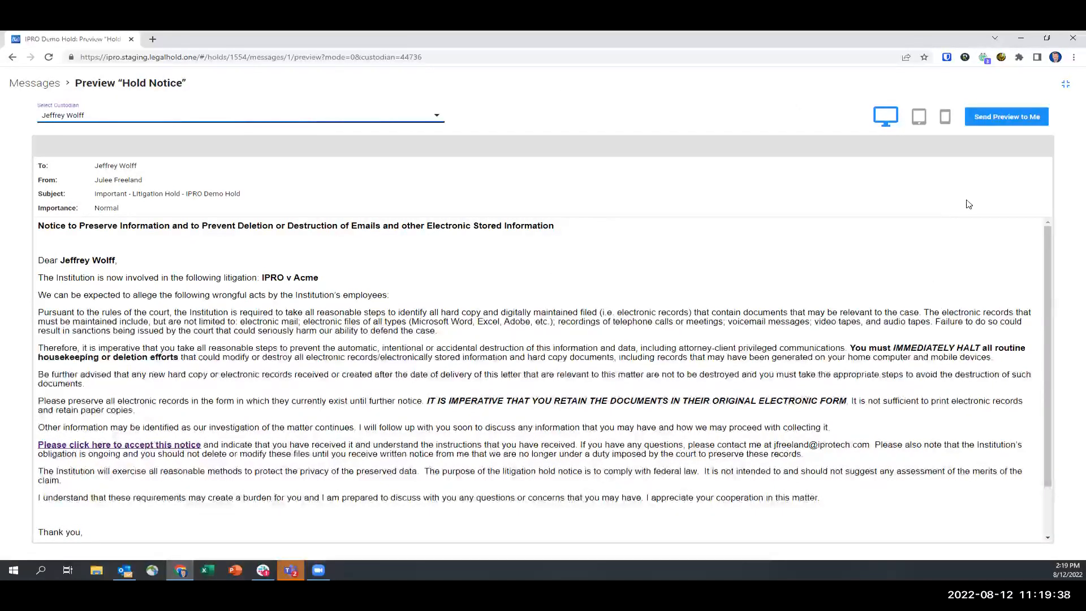
- View the Hold Notice preview in the tablet and phone layouts, reading through the phone version, and return to the desktop layout
{"action": "left_click", "coordinate": [920, 119]}
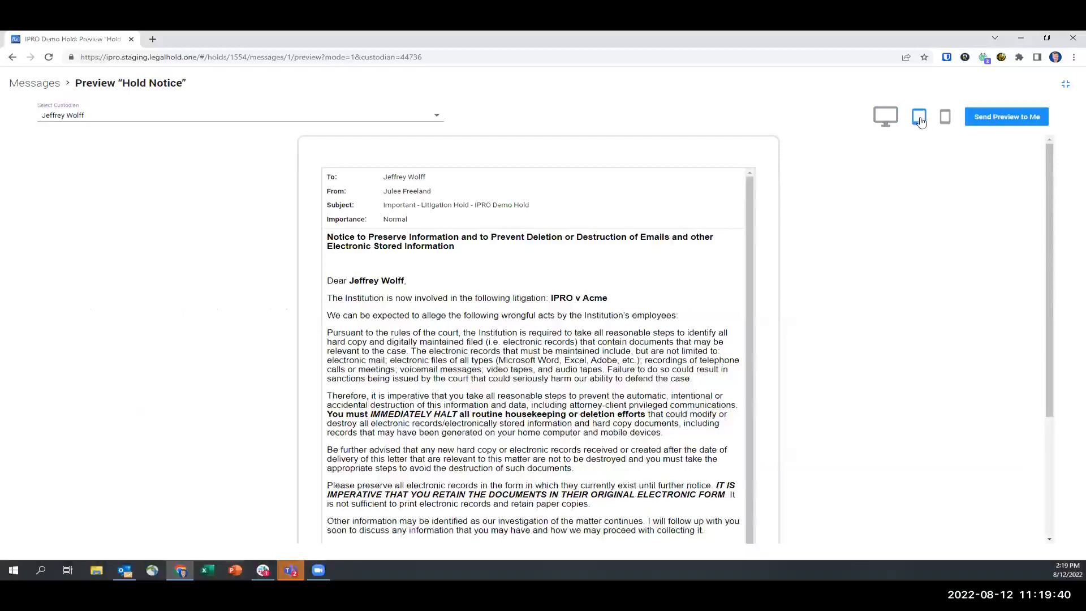
{"action": "left_click", "coordinate": [944, 116]}
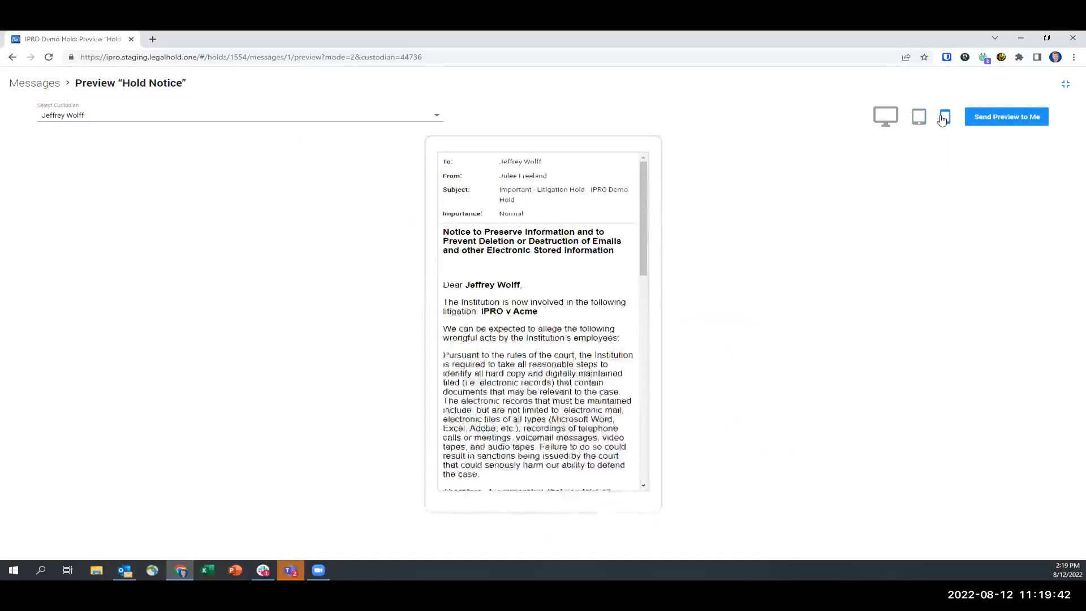
{"action": "scroll", "coordinate": [530, 329], "scroll_direction": "down", "scroll_amount": 3}
{"action": "scroll", "coordinate": [530, 330], "scroll_direction": "down", "scroll_amount": 6}
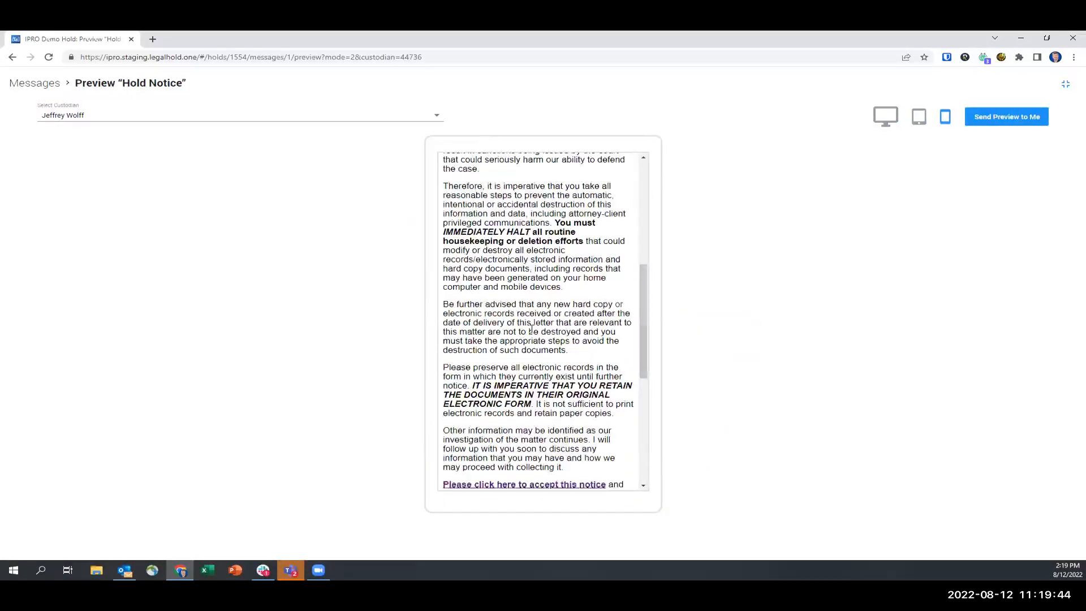
{"action": "scroll", "coordinate": [535, 327], "scroll_direction": "up", "scroll_amount": 10}
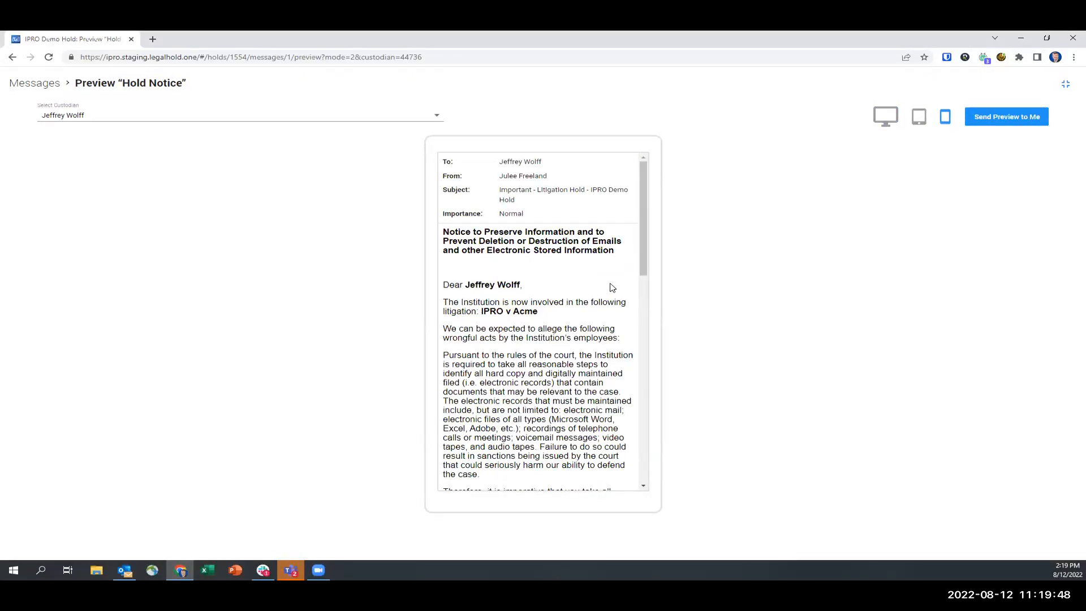
{"action": "left_click", "coordinate": [886, 117]}
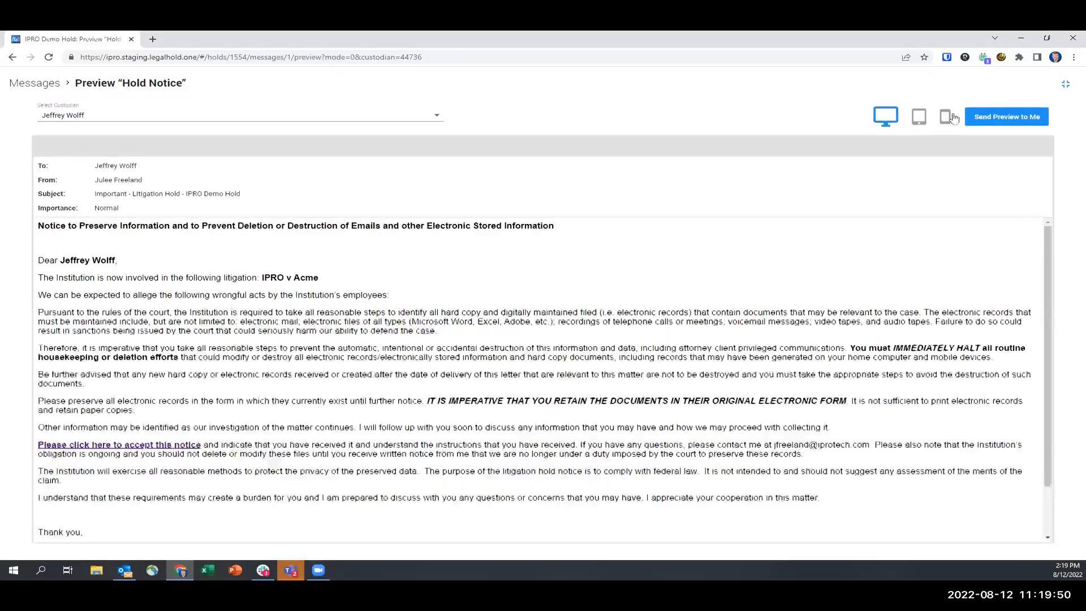
- Send the Hold Notice preview to yourself, check the received draft and its sender's contact card in Outlook, and close the email
{"action": "left_click", "coordinate": [1023, 118]}
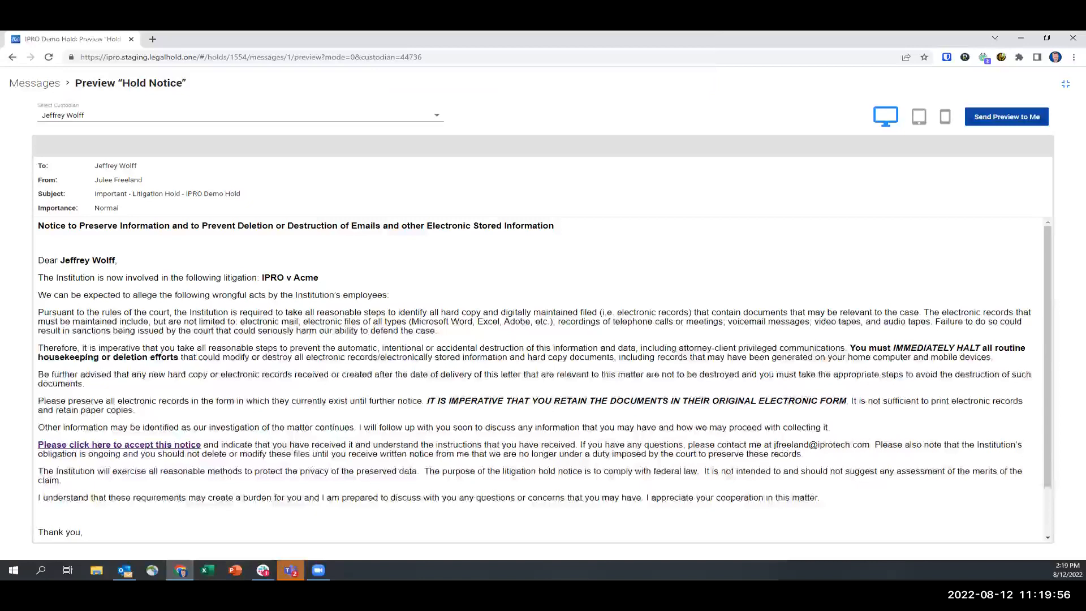
{"action": "key", "text": "alt+Tab"}
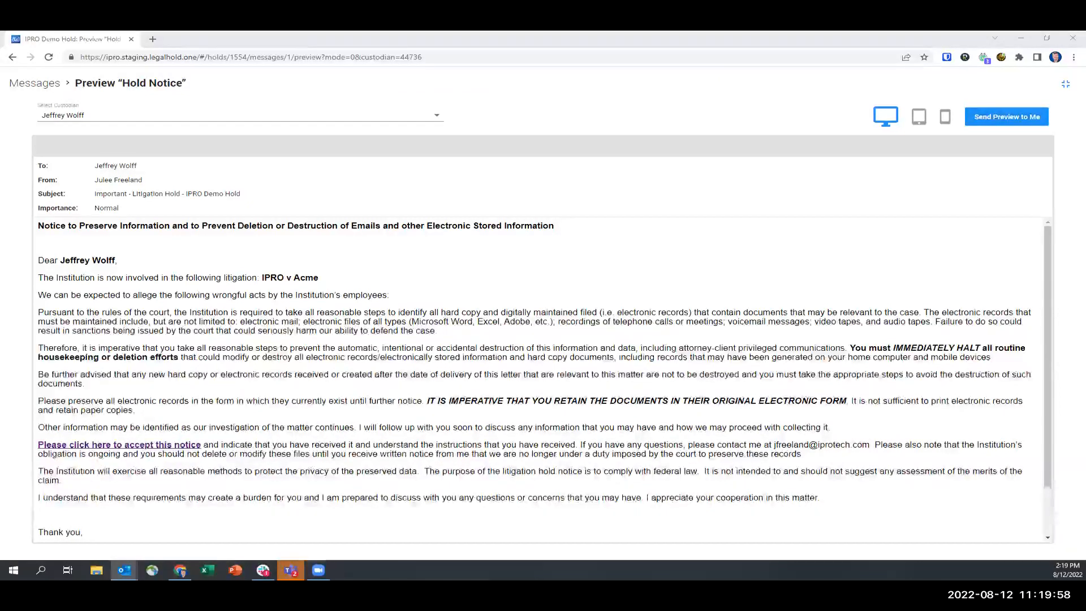
{"action": "left_click_drag", "start_coordinate": [435, 97], "coordinate": [435, 90]}
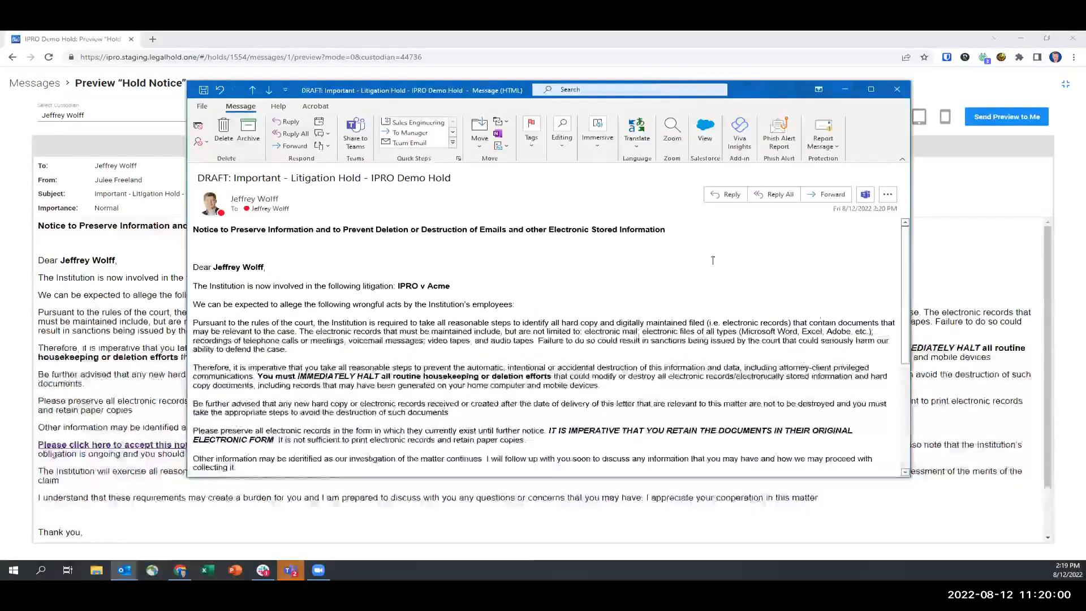
{"action": "mouse_move", "coordinate": [233, 199]}
{"action": "left_click", "coordinate": [233, 199]}
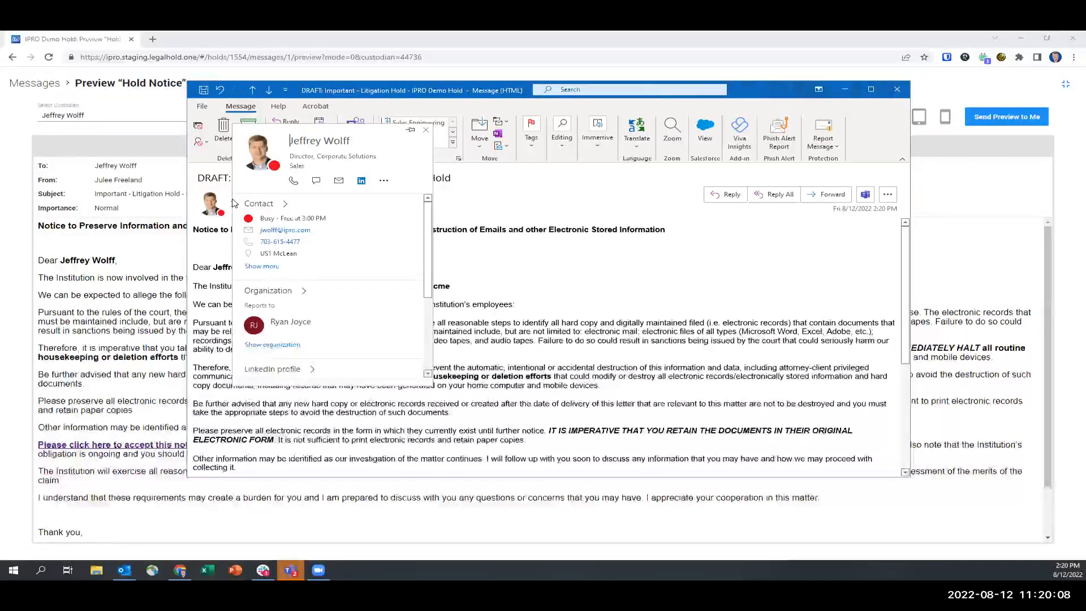
{"action": "left_click", "coordinate": [652, 243]}
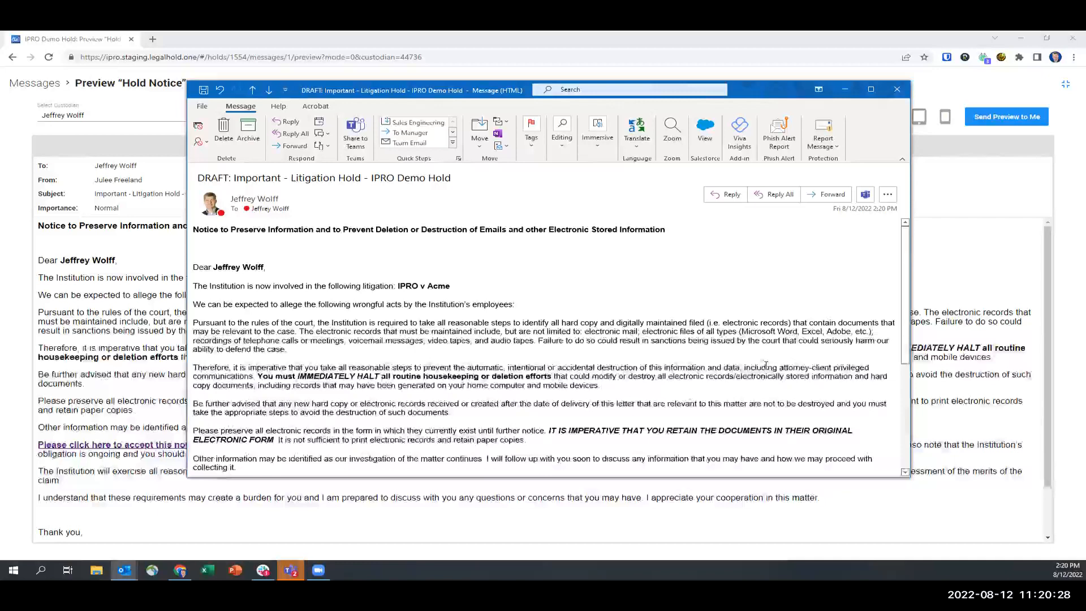
{"action": "left_click", "coordinate": [903, 92]}
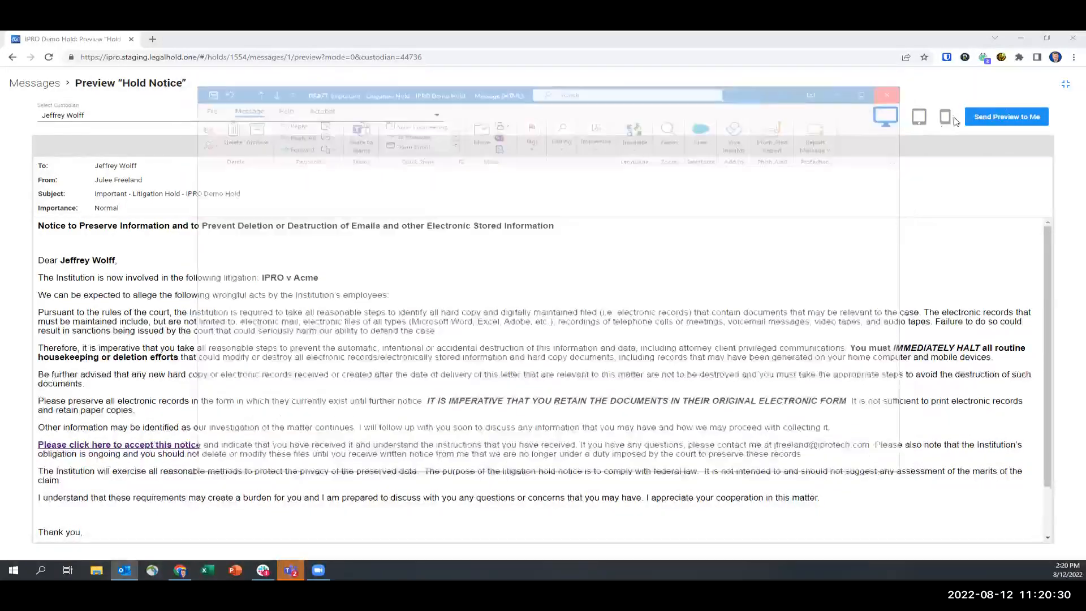
- Check the end of the Hold Notice outside the full-screen preview and return to the hold's message list
{"action": "key", "text": "Escape"}
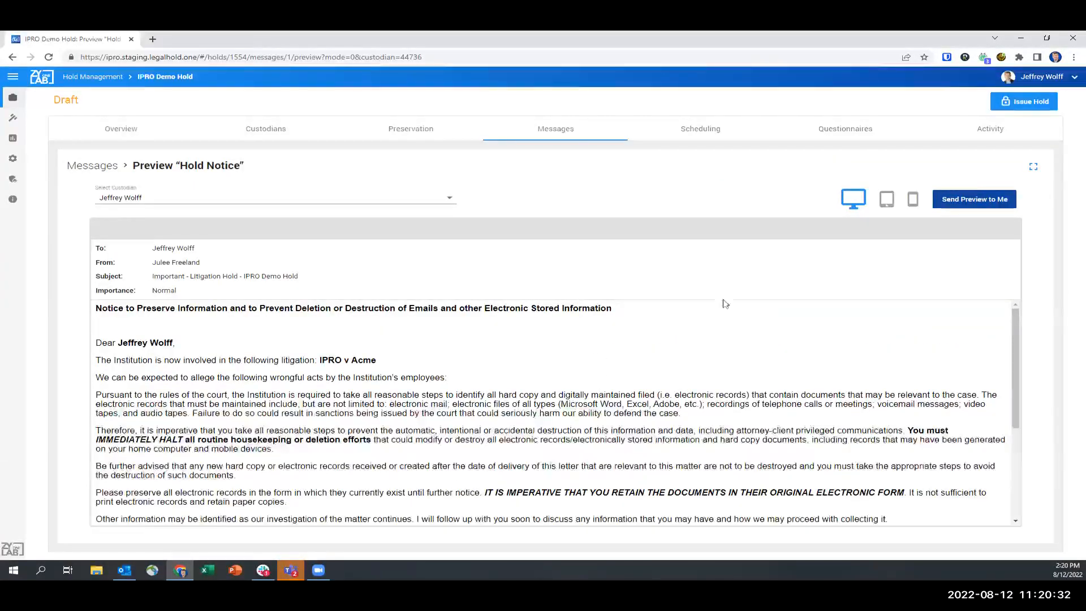
{"action": "scroll", "coordinate": [735, 368], "scroll_direction": "down", "scroll_amount": 5}
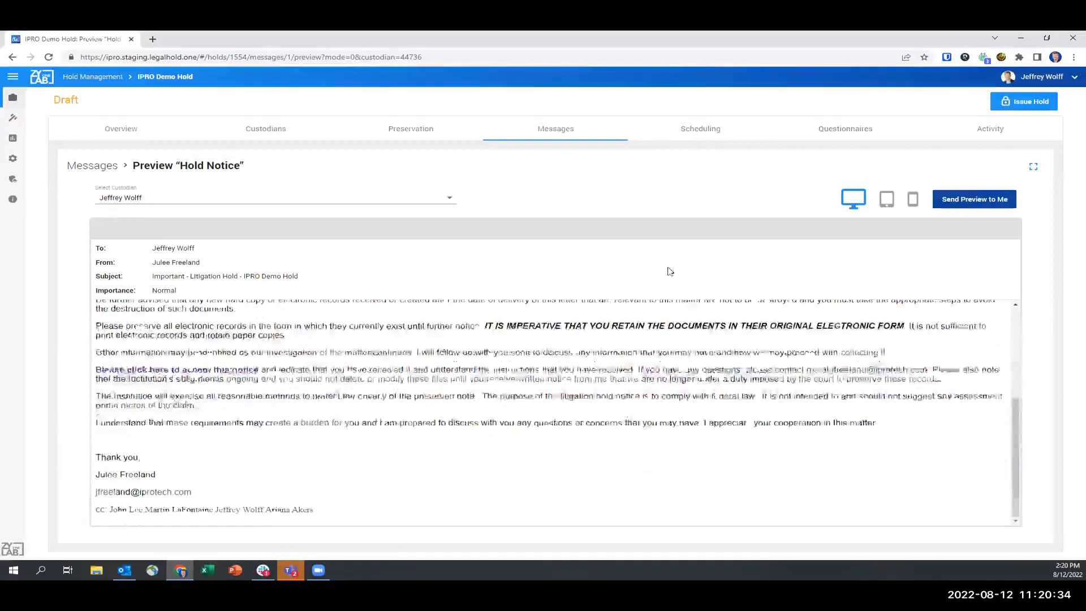
{"action": "left_click", "coordinate": [1033, 166]}
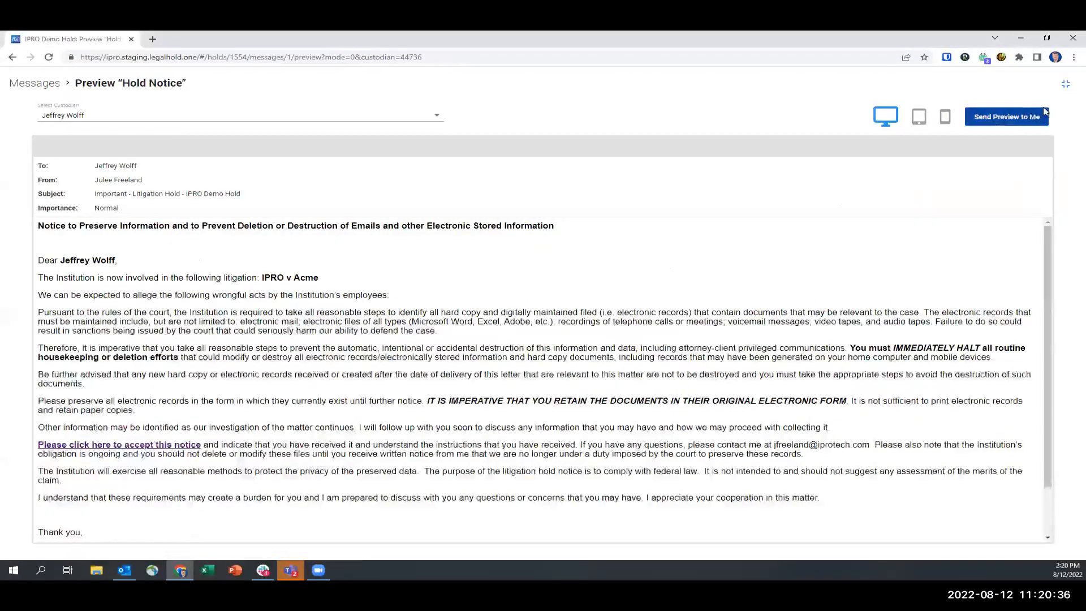
{"action": "key", "text": "Escape"}
{"action": "left_click", "coordinate": [109, 168]}
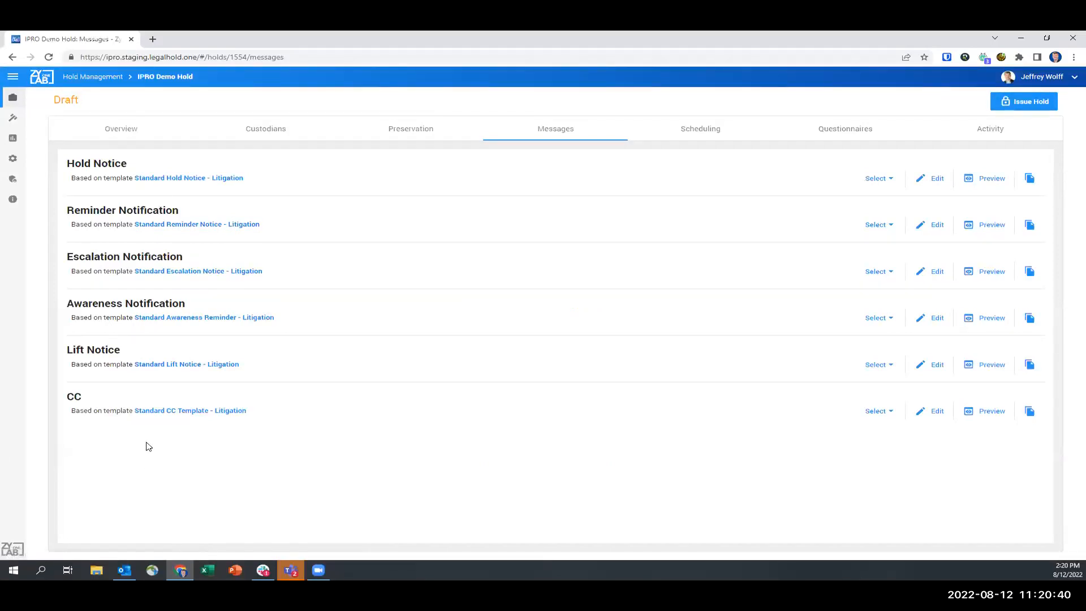
- Examine the hold's notification schedule, particularly the date and time set for the Reminder Notification
{"action": "left_click", "coordinate": [707, 129]}
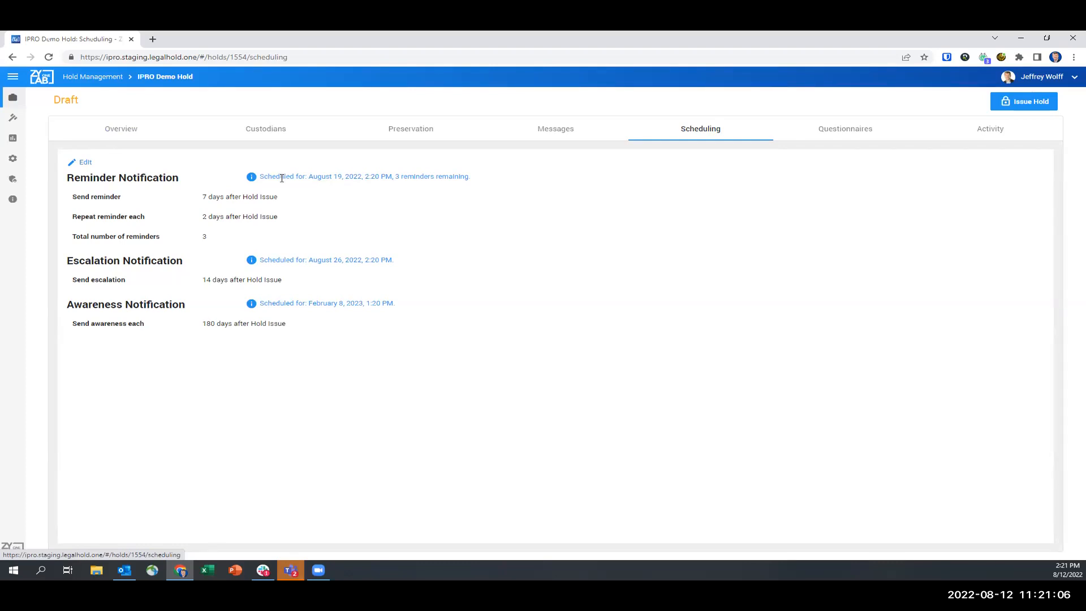
{"action": "left_click_drag", "start_coordinate": [484, 181], "coordinate": [258, 182]}
{"action": "left_click", "coordinate": [270, 221]}
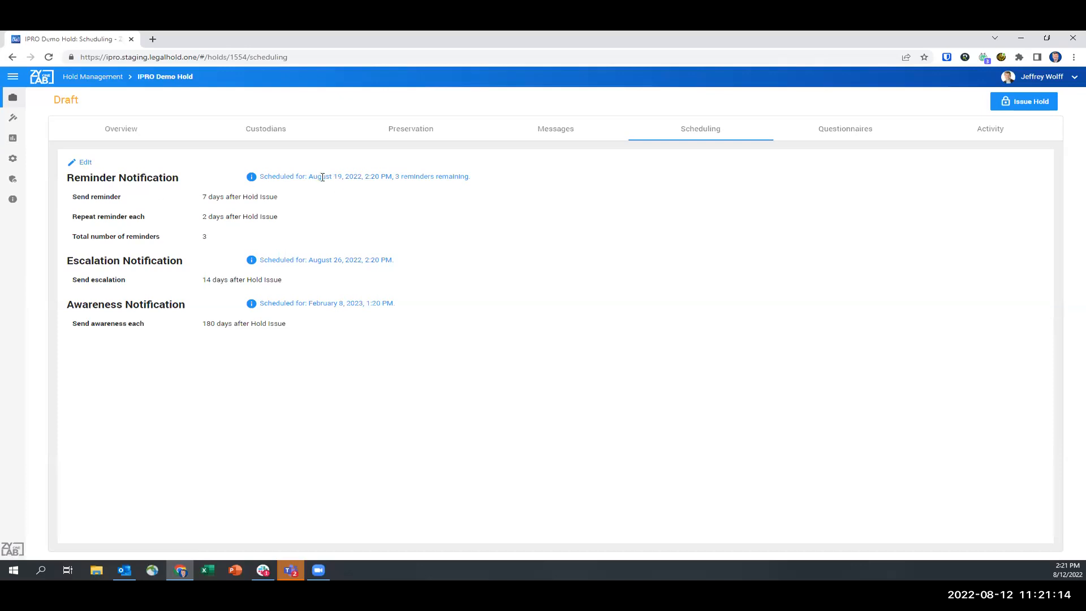
{"action": "left_click_drag", "start_coordinate": [312, 177], "coordinate": [385, 176]}
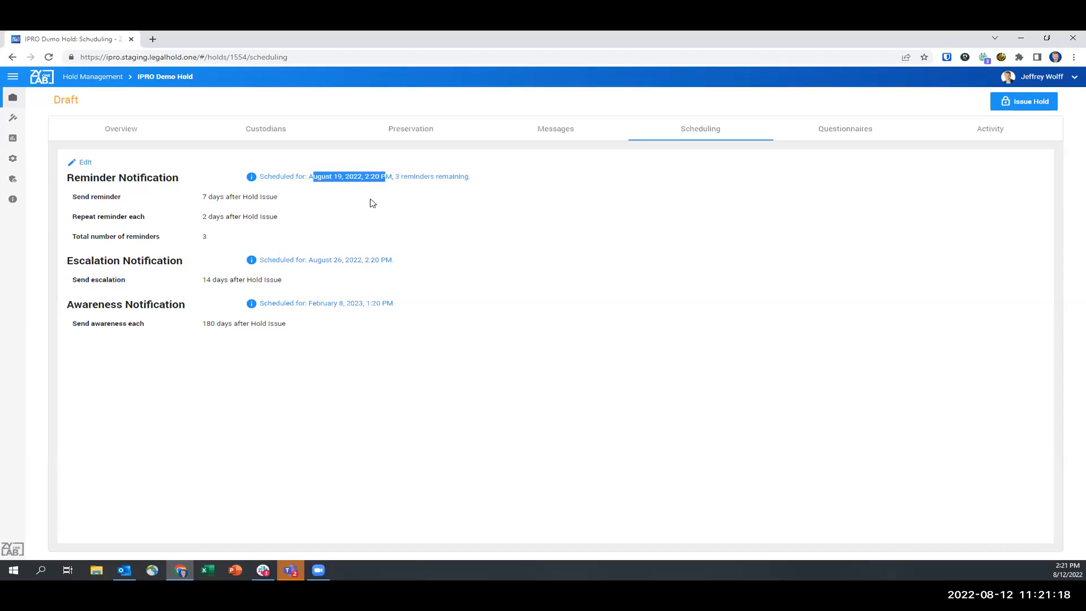
- Try disabling and re-enabling the Escalation Notification in the hold schedule, and leave the schedule without saving
{"action": "left_click", "coordinate": [89, 162]}
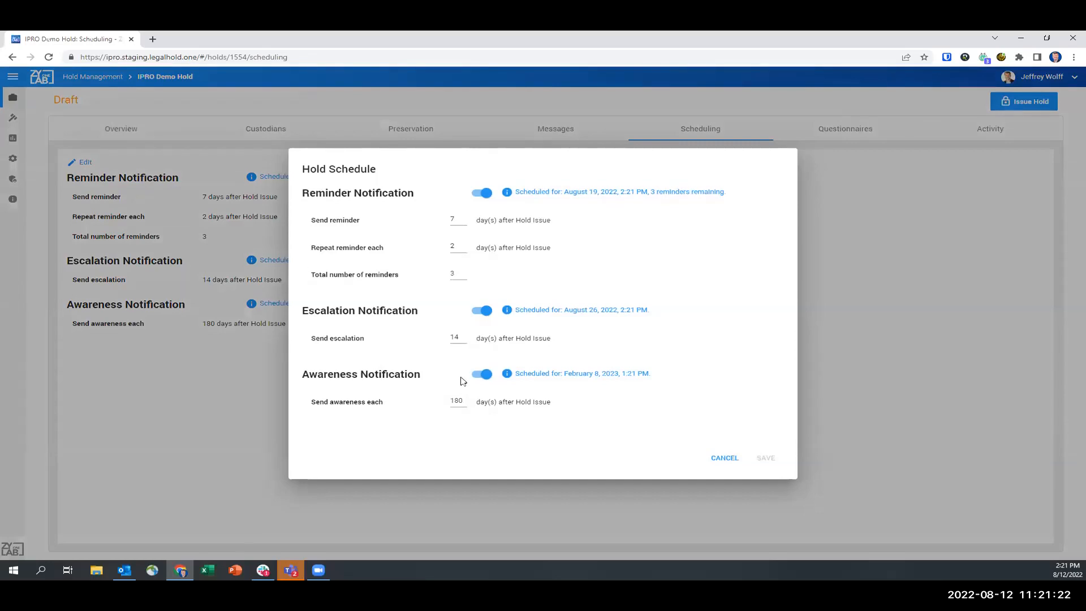
{"action": "left_click", "coordinate": [481, 312]}
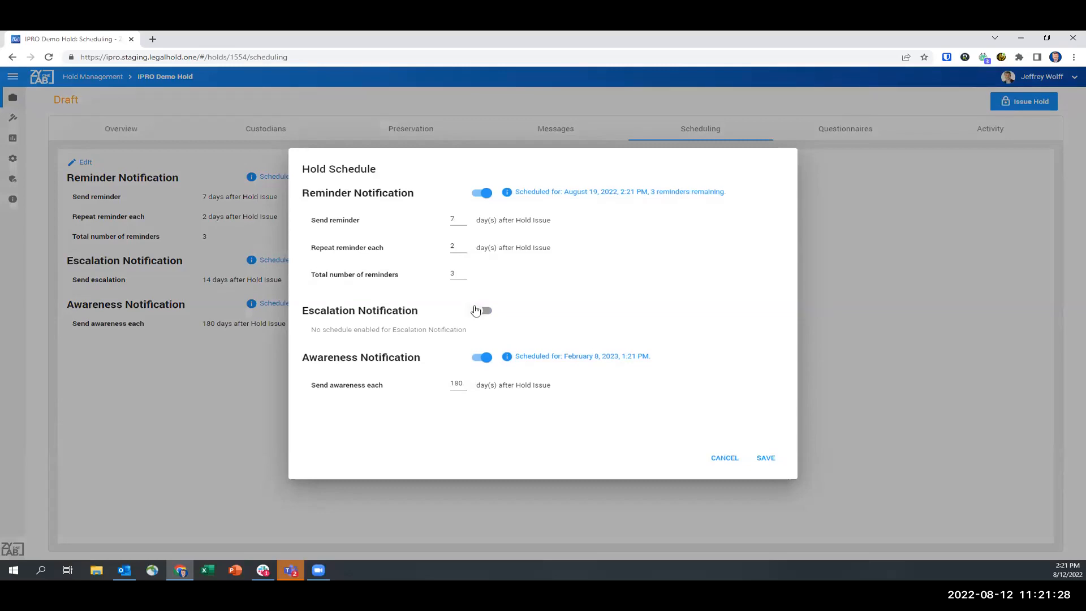
{"action": "left_click", "coordinate": [482, 311]}
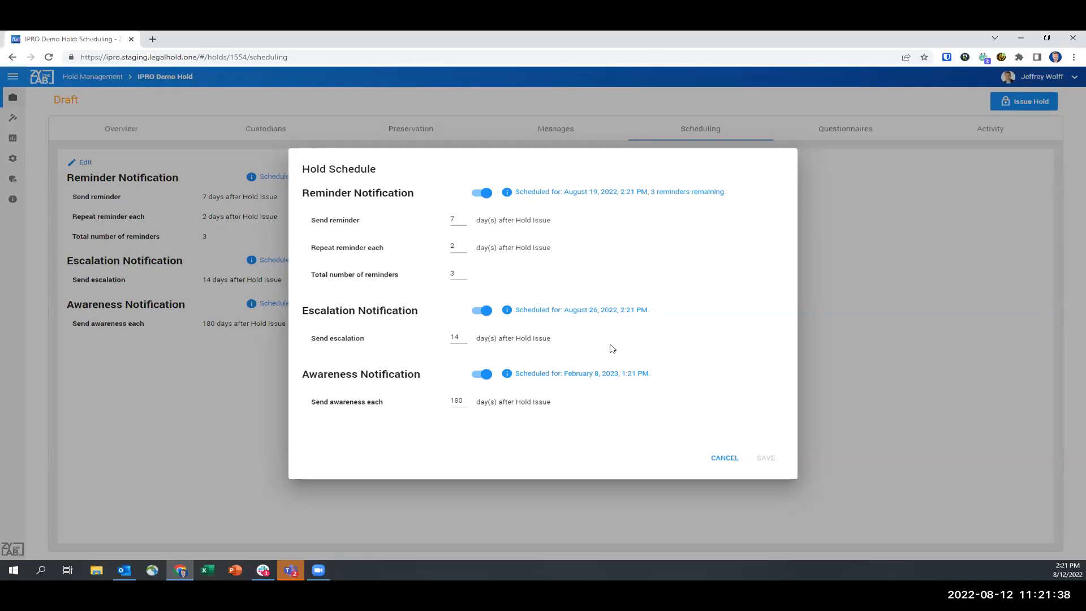
{"action": "left_click", "coordinate": [717, 456]}
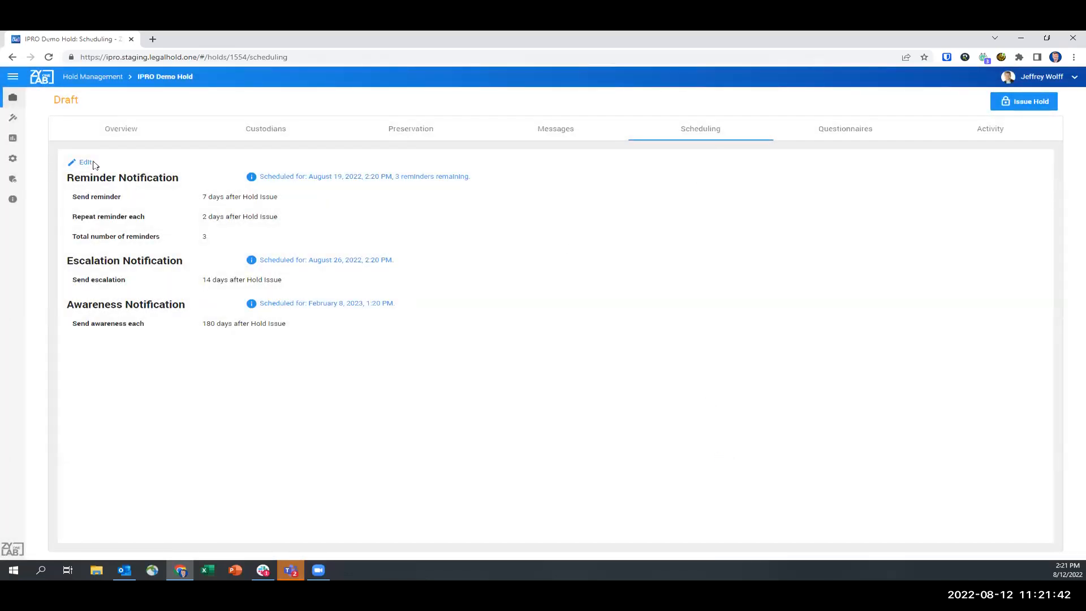
- Try Standard Hold Questions as the hold's acceptance questionnaire and as a follow-up questionnaire, removing each assignment again
{"action": "left_click", "coordinate": [868, 137]}
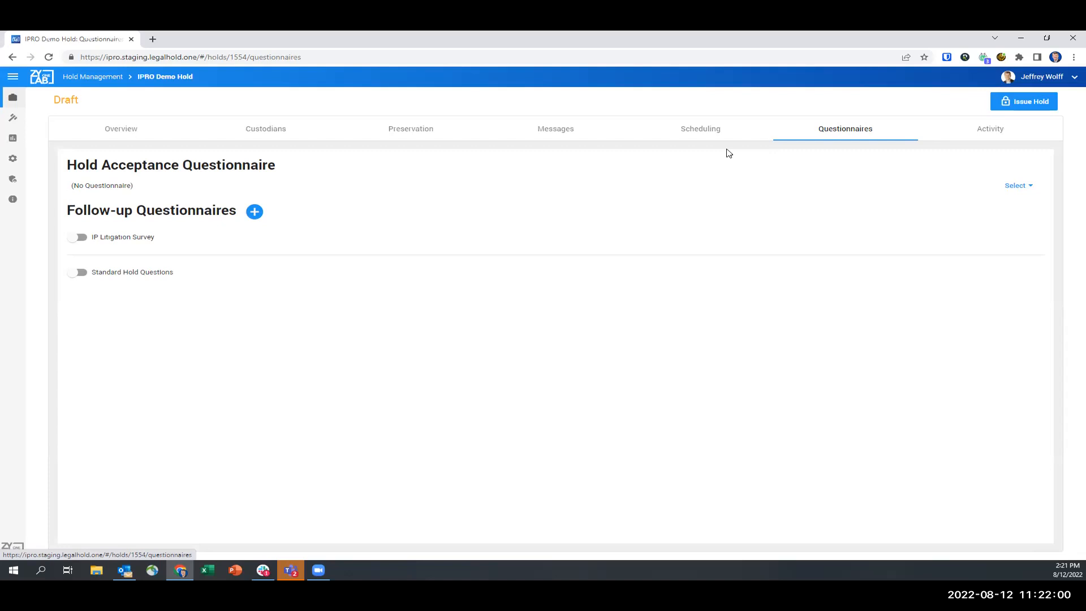
{"action": "left_click", "coordinate": [1015, 186]}
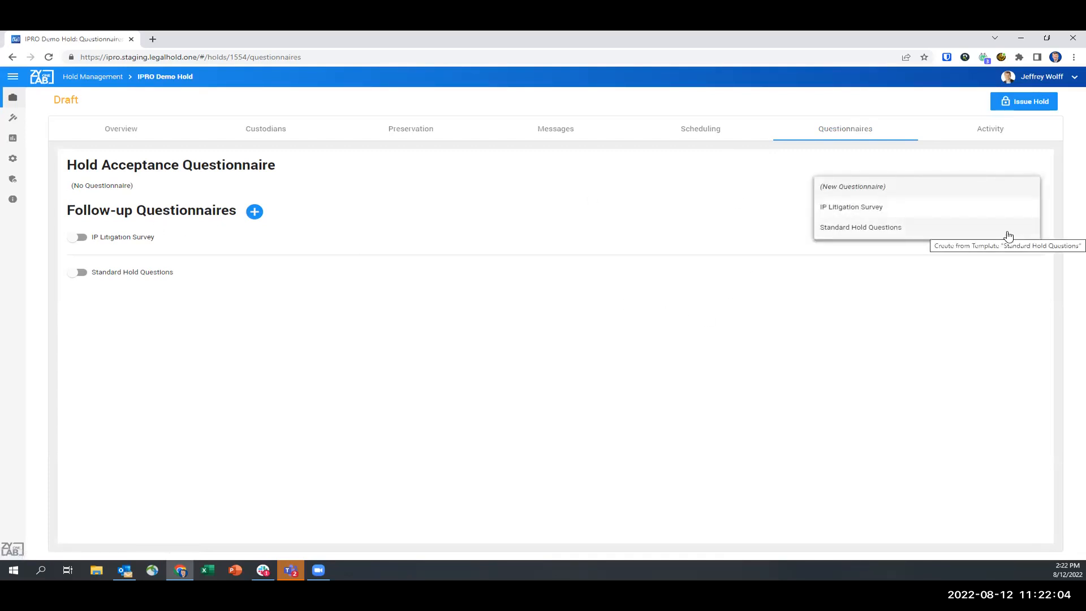
{"action": "left_click", "coordinate": [981, 236]}
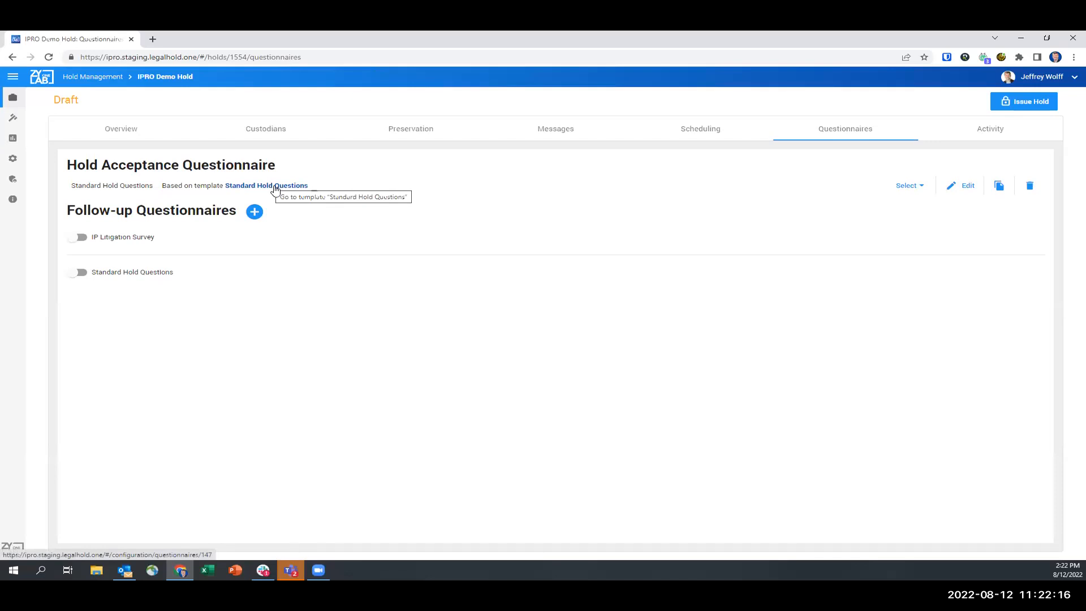
{"action": "left_click", "coordinate": [1030, 189]}
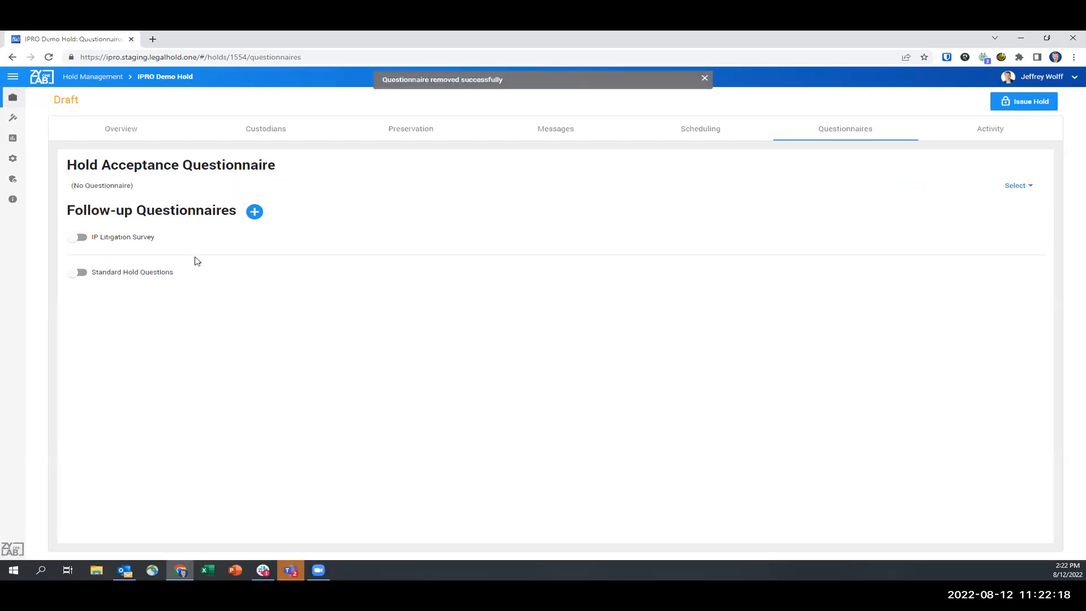
{"action": "left_click", "coordinate": [79, 274]}
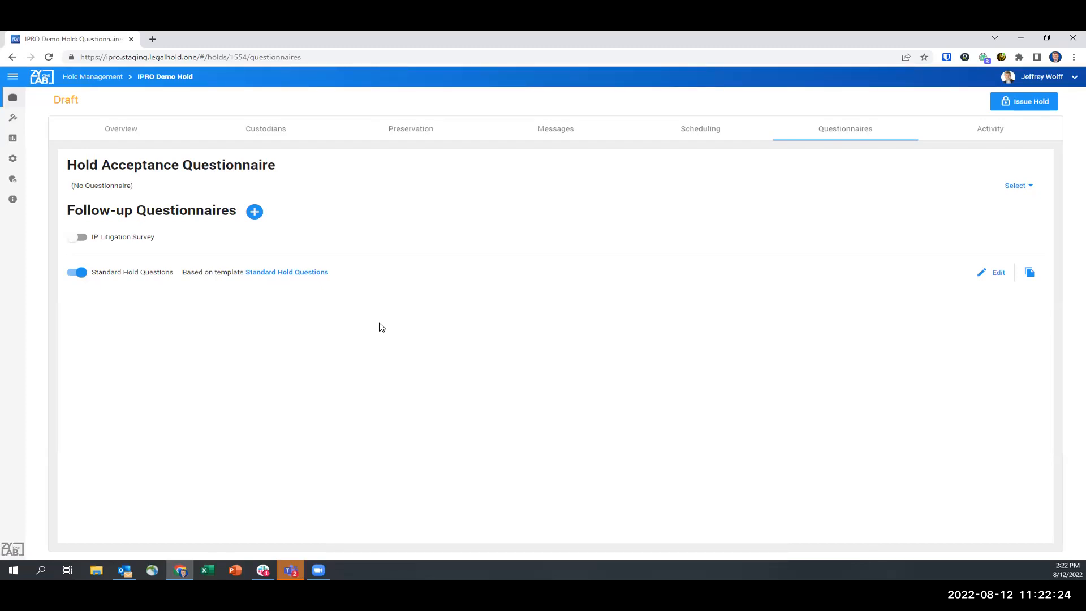
{"action": "left_click", "coordinate": [69, 274]}
- Assign Standard Hold Questions as the Hold Acceptance Questionnaire and view the alternative questionnaires offered
{"action": "left_click", "coordinate": [1026, 187]}
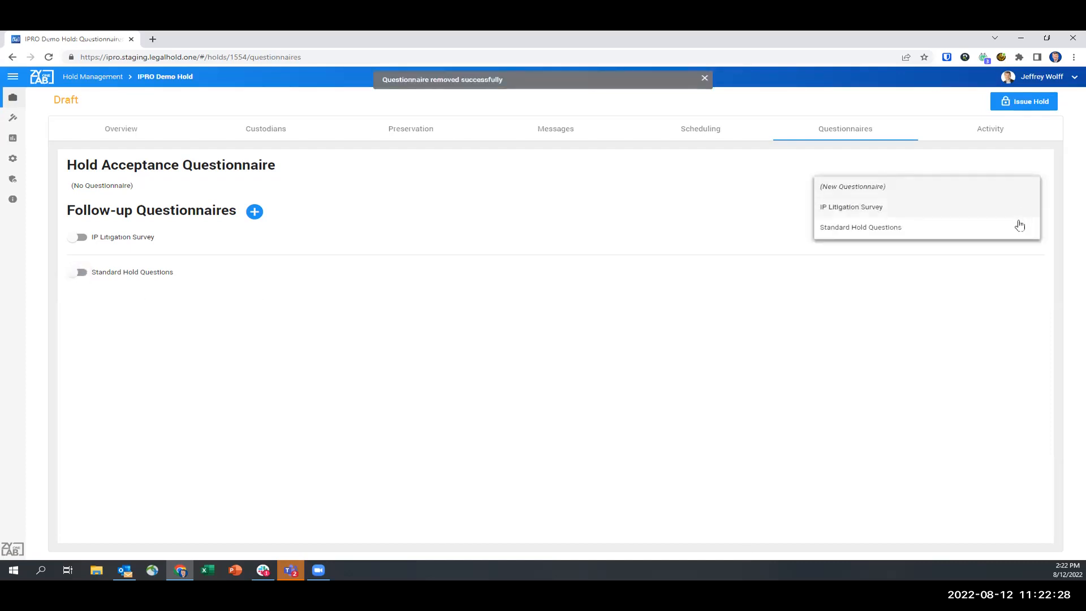
{"action": "left_click", "coordinate": [1020, 225]}
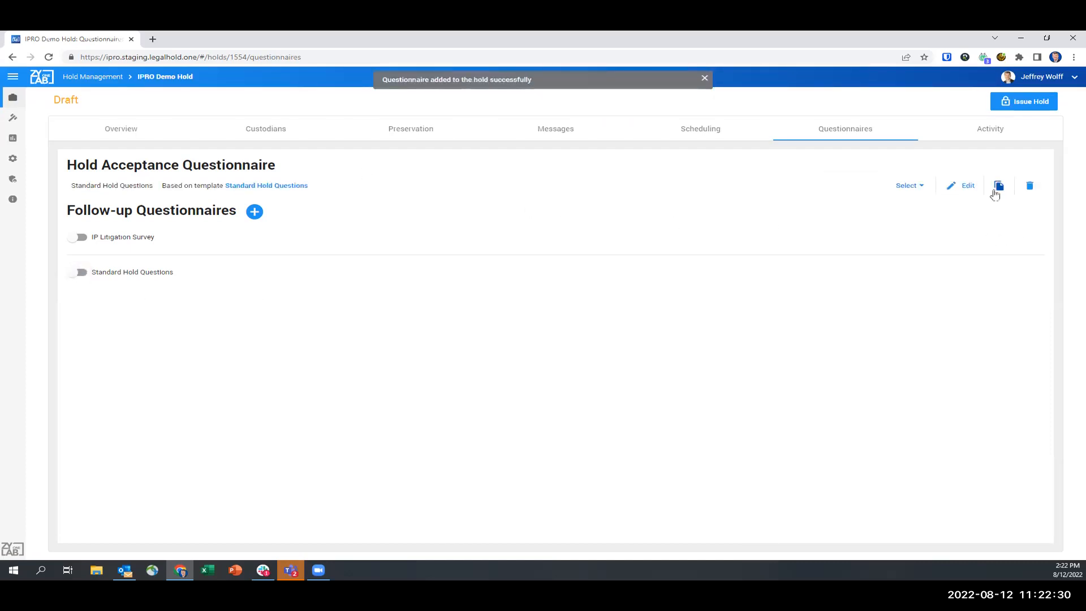
{"action": "left_click", "coordinate": [912, 188]}
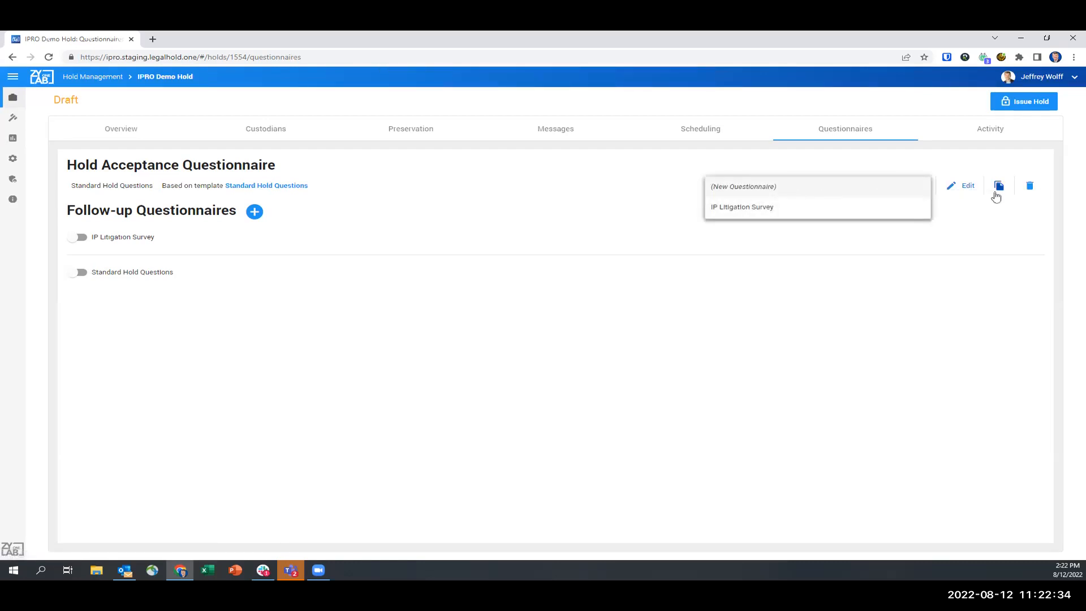
- Open the Standard Hold Questions acceptance questionnaire for editing and add a dropdown question titled "What M&Ms do you prefer?" after the Comment question
{"action": "left_click", "coordinate": [963, 188]}
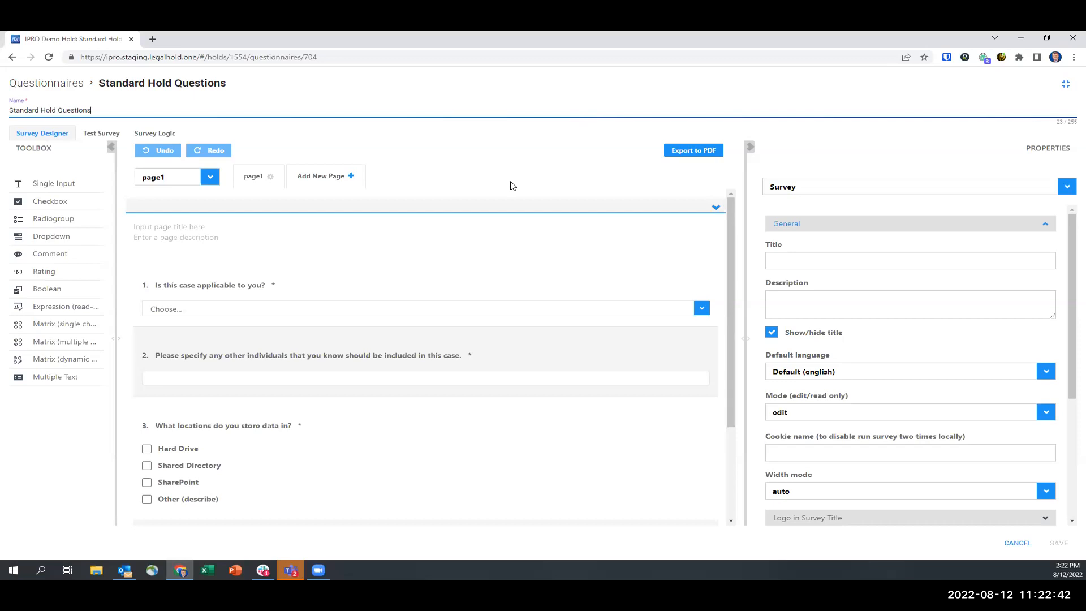
{"action": "scroll", "coordinate": [243, 277], "scroll_direction": "down", "scroll_amount": 2}
{"action": "scroll", "coordinate": [268, 292], "scroll_direction": "up", "scroll_amount": 2}
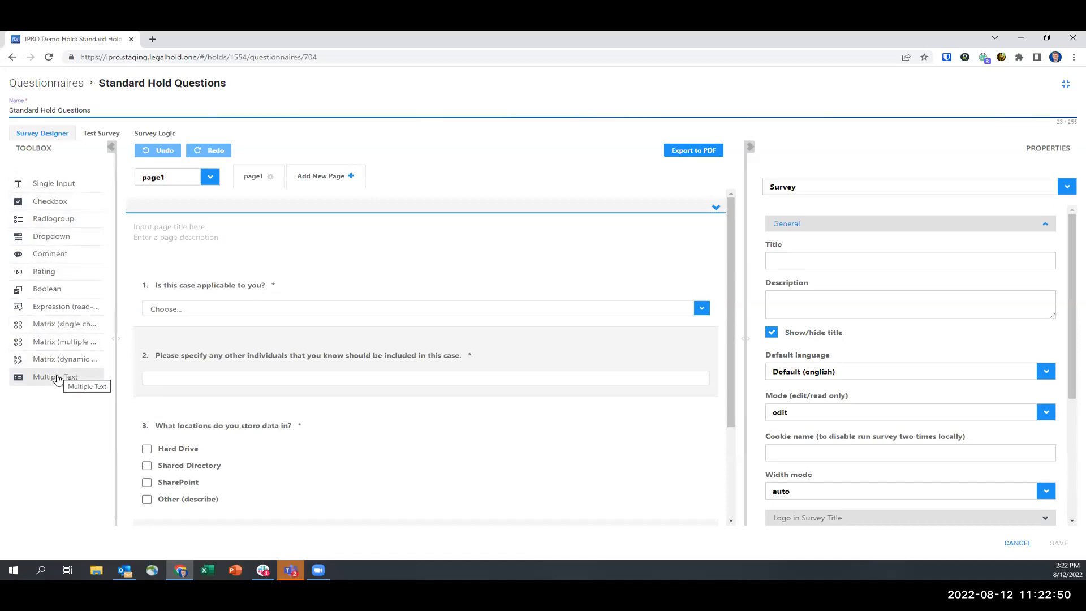
{"action": "left_click", "coordinate": [49, 254]}
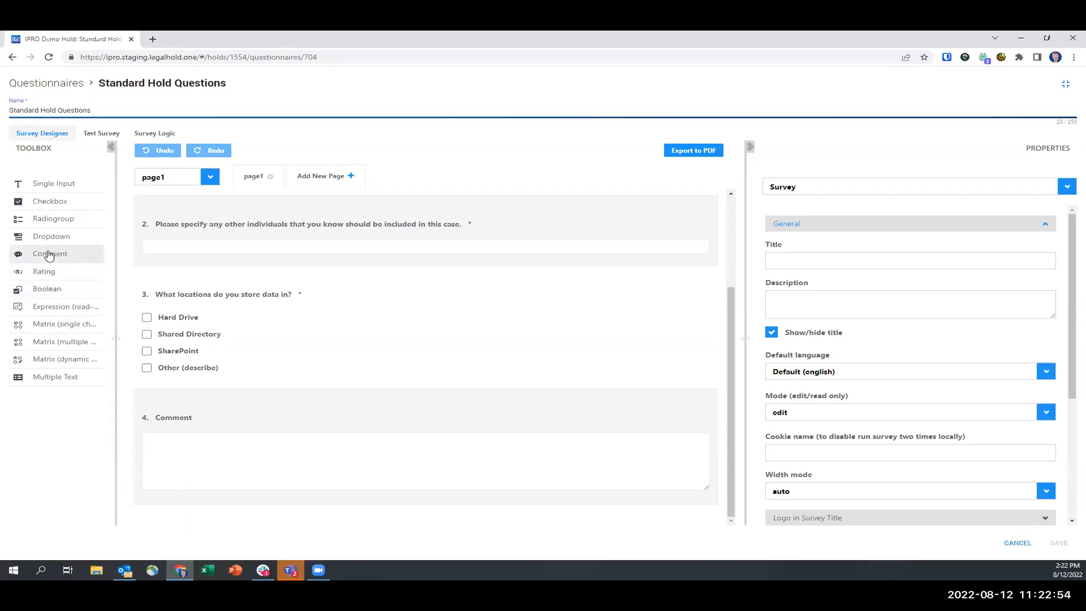
{"action": "left_click_drag", "start_coordinate": [49, 243], "coordinate": [219, 521]}
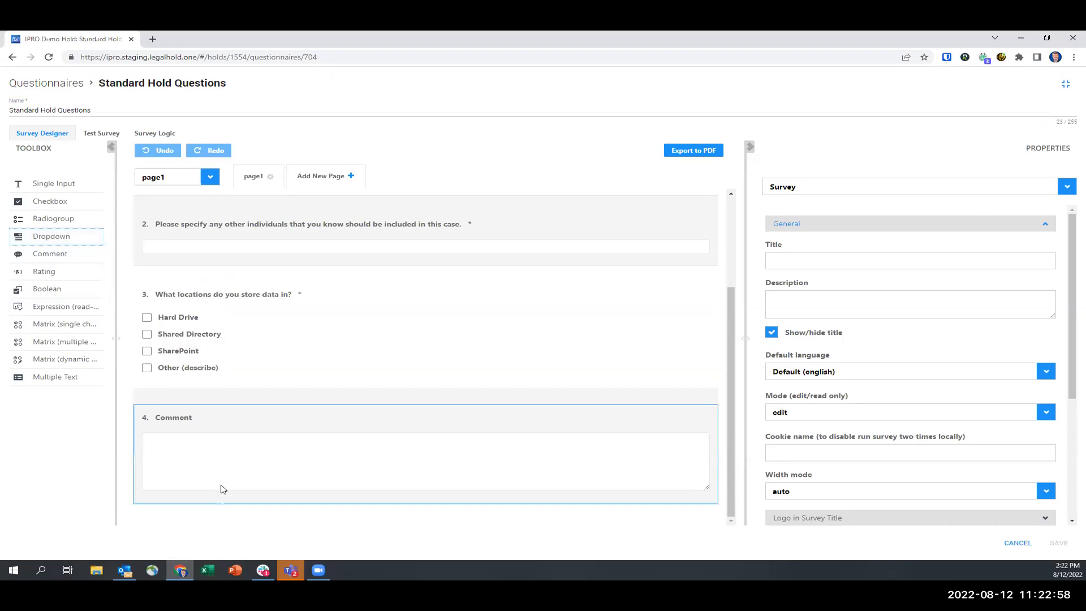
{"action": "left_click", "coordinate": [49, 237]}
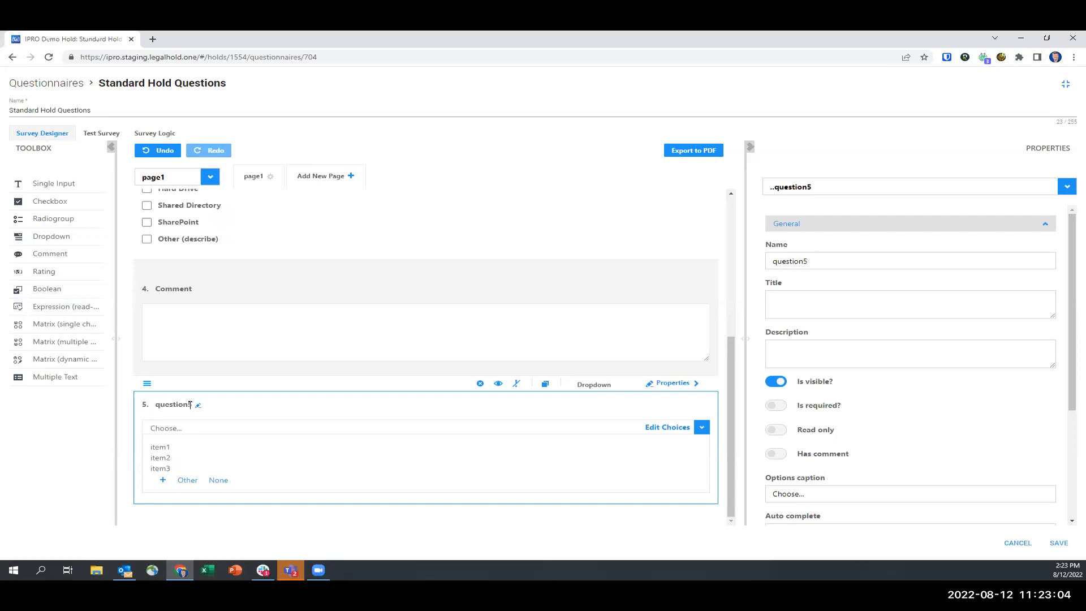
{"action": "left_click", "coordinate": [197, 405]}
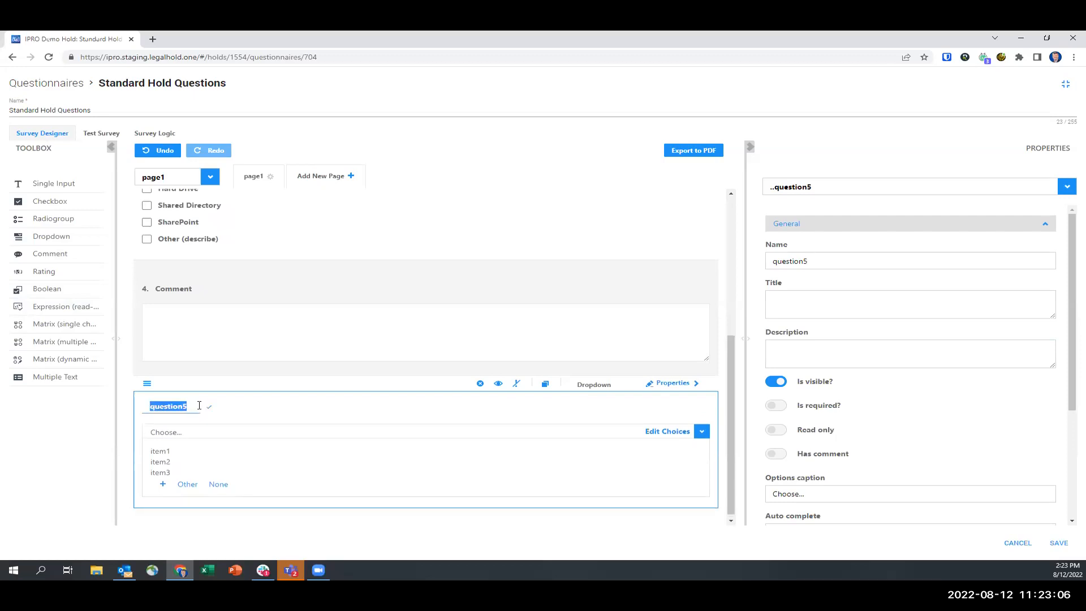
{"action": "type", "text": "What M&Ms do you prefer?"}
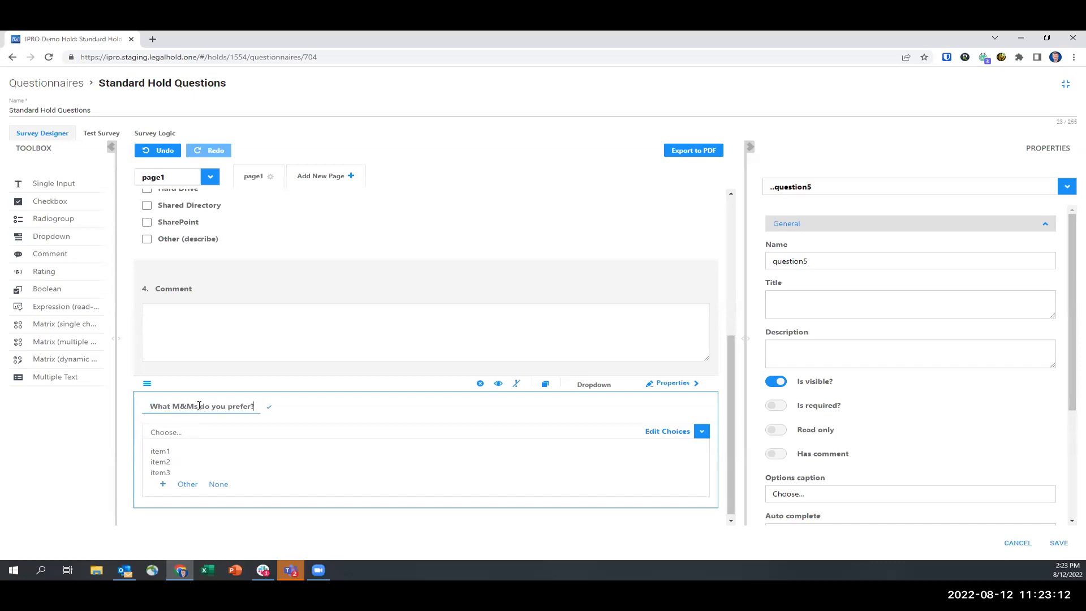
{"action": "key", "text": "Return"}
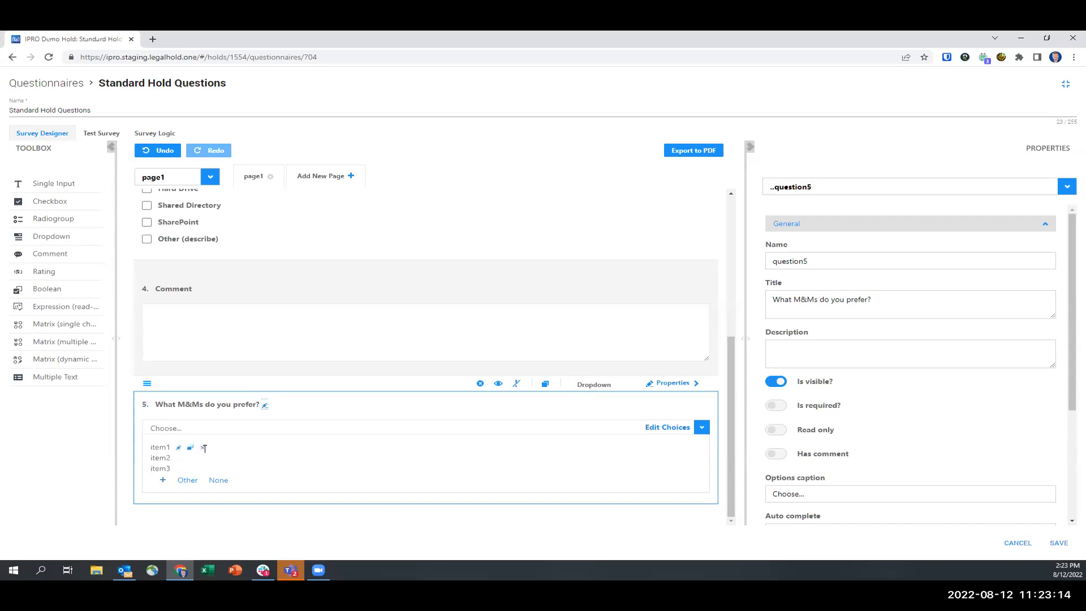
- Set the M&Ms question's choices to Plain, Peanut and Pretzel, and make the question required
{"action": "left_click", "coordinate": [179, 448]}
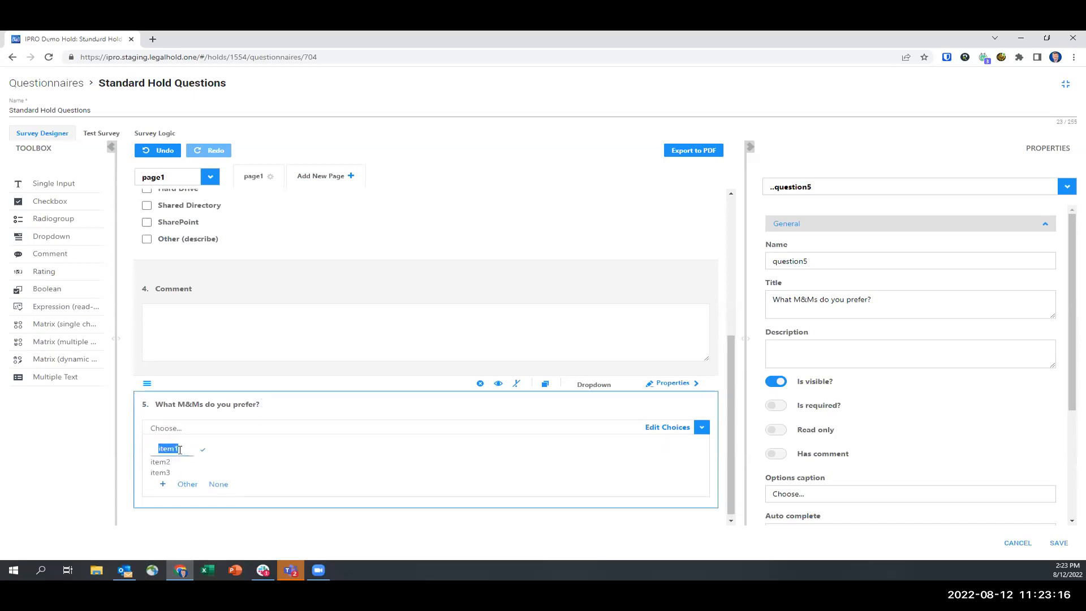
{"action": "type", "text": "Plain"}
{"action": "key", "text": "Return"}
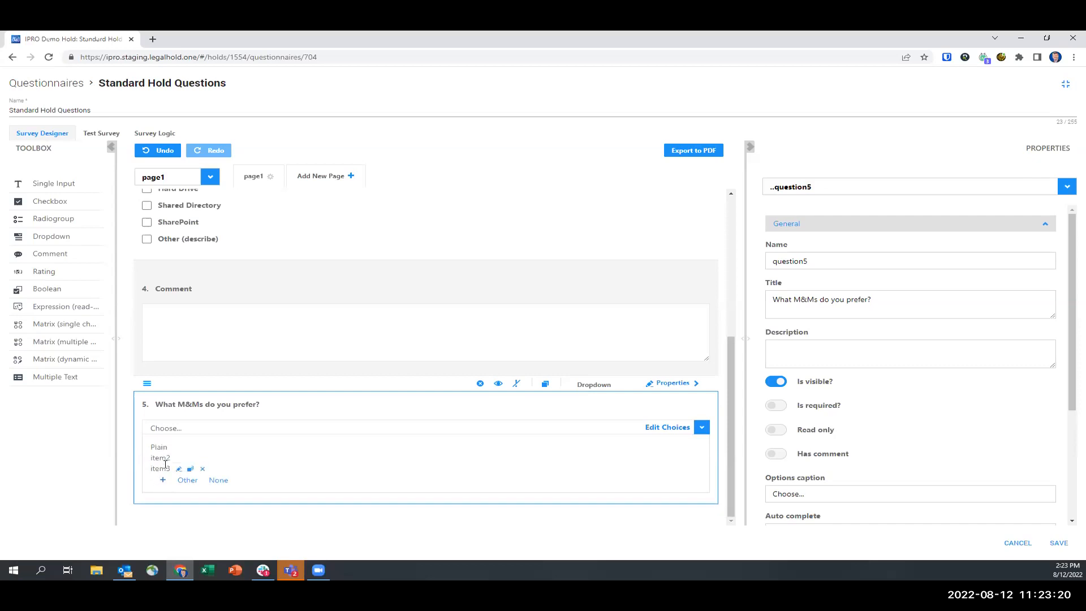
{"action": "left_click", "coordinate": [177, 457]}
{"action": "type", "text": "Peanut"}
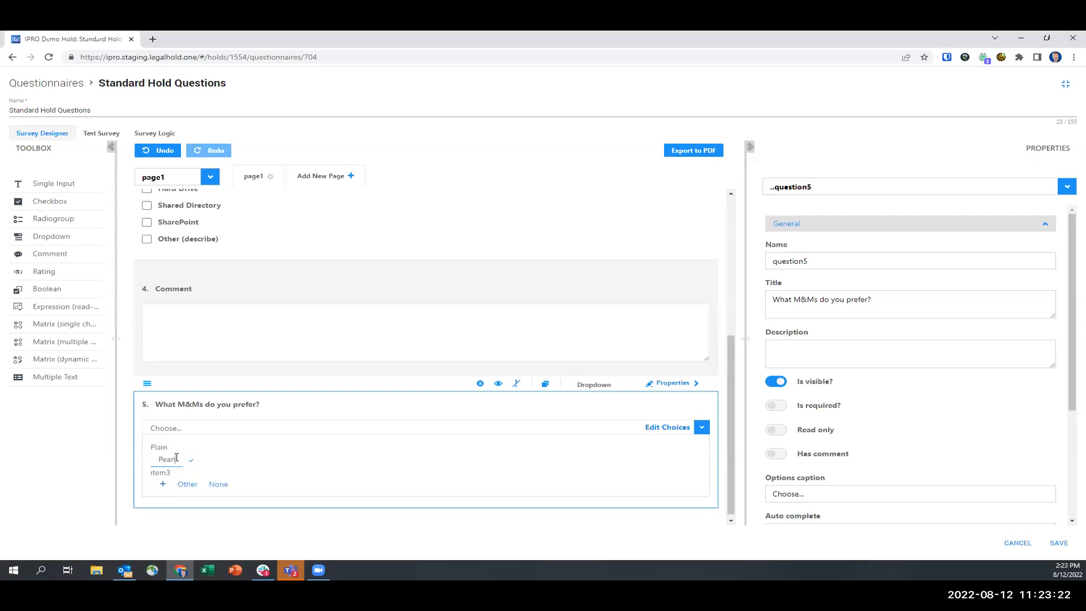
{"action": "left_click", "coordinate": [203, 460]}
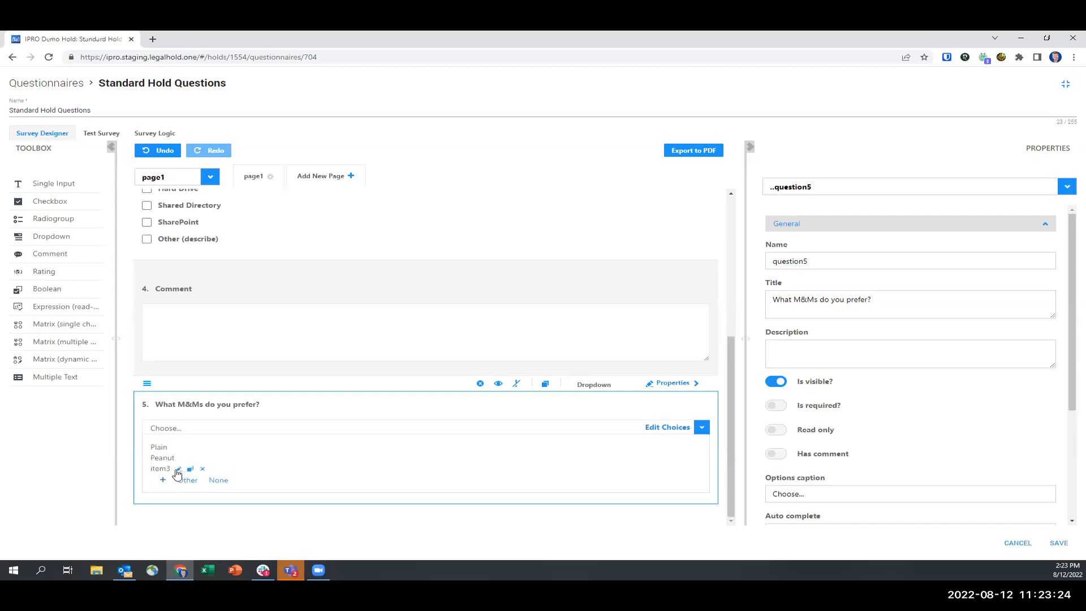
{"action": "left_click", "coordinate": [178, 469]}
{"action": "type", "text": "Pretzel"}
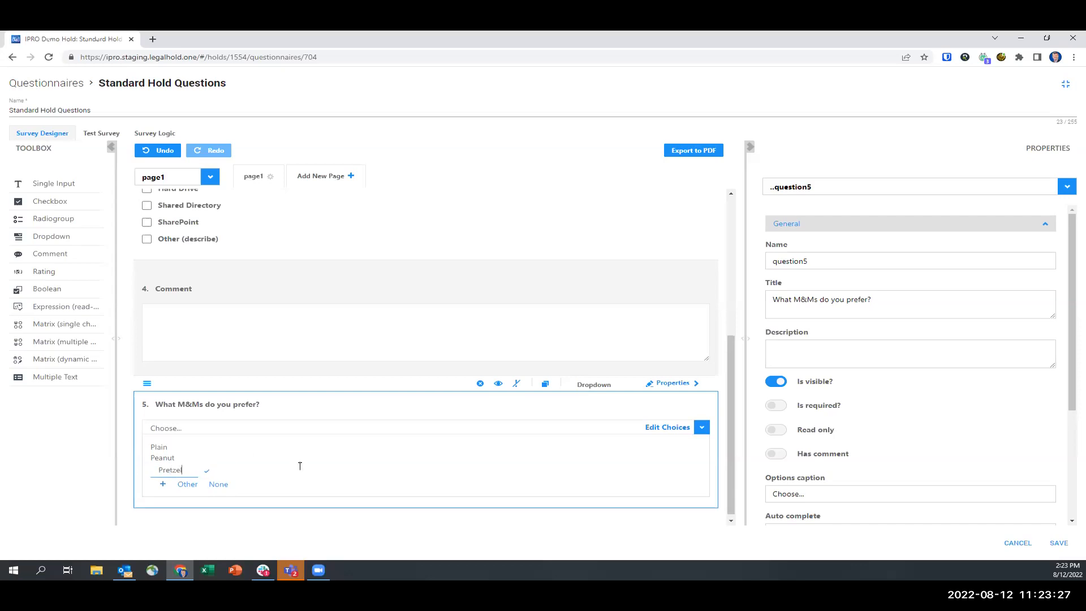
{"action": "left_click", "coordinate": [207, 470]}
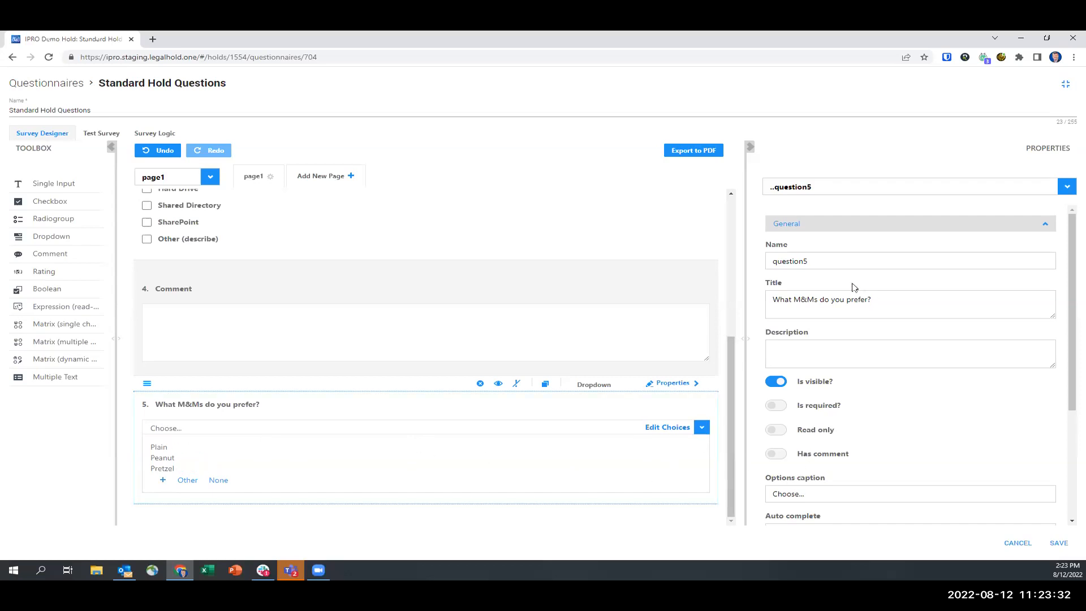
{"action": "left_click", "coordinate": [775, 407]}
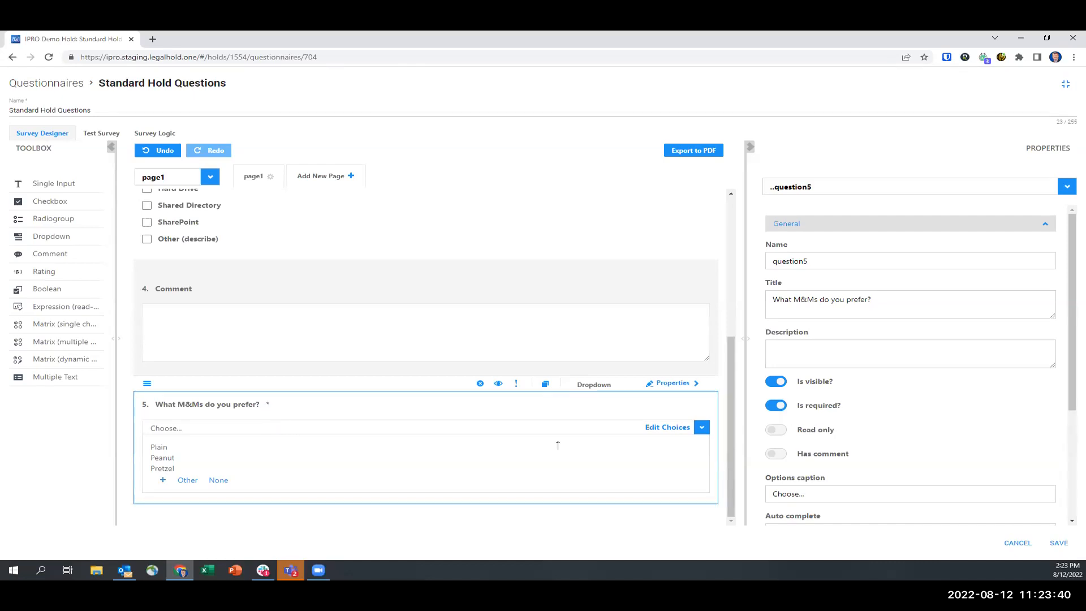
- Try a visibility condition showing the M&Ms question only if question1 equals Yes, and discard the questionnaire edits
{"action": "scroll", "coordinate": [854, 410], "scroll_direction": "down", "scroll_amount": 3}
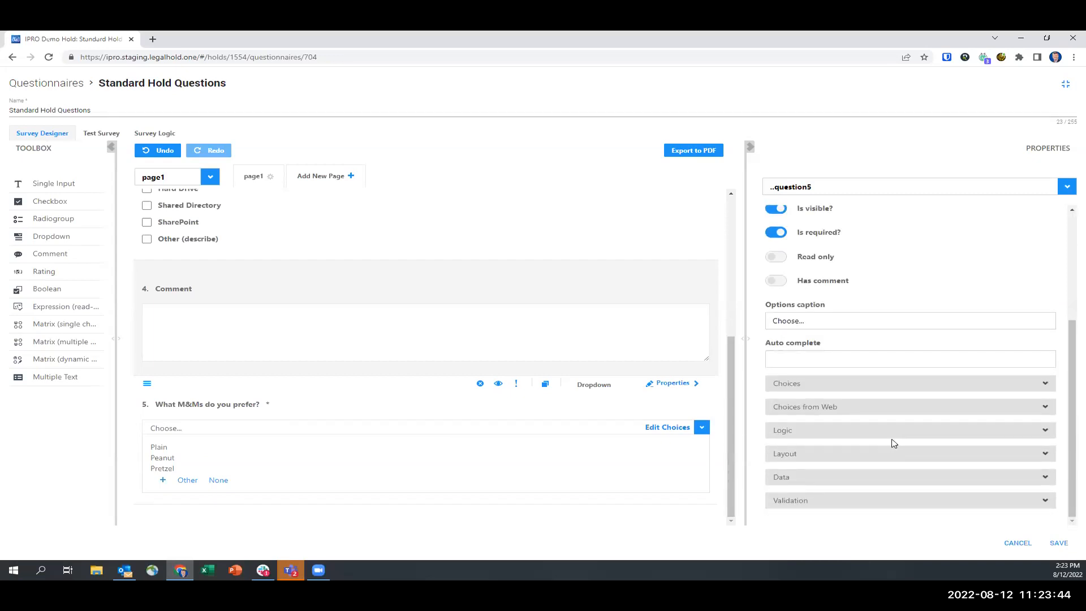
{"action": "left_click", "coordinate": [881, 431]}
{"action": "scroll", "coordinate": [888, 446], "scroll_direction": "down", "scroll_amount": 2}
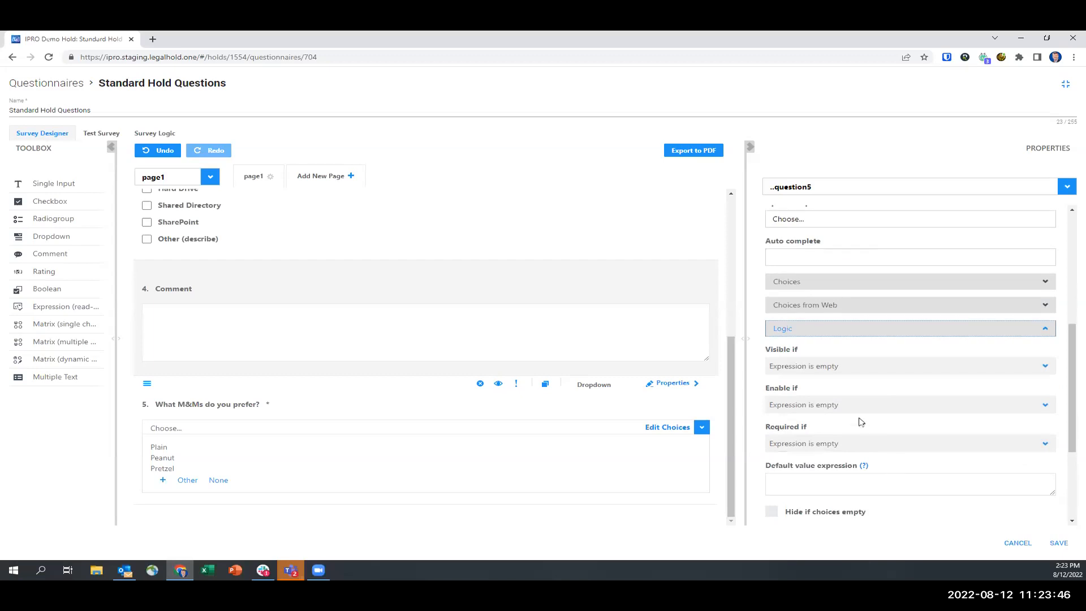
{"action": "scroll", "coordinate": [928, 502], "scroll_direction": "down", "scroll_amount": 2}
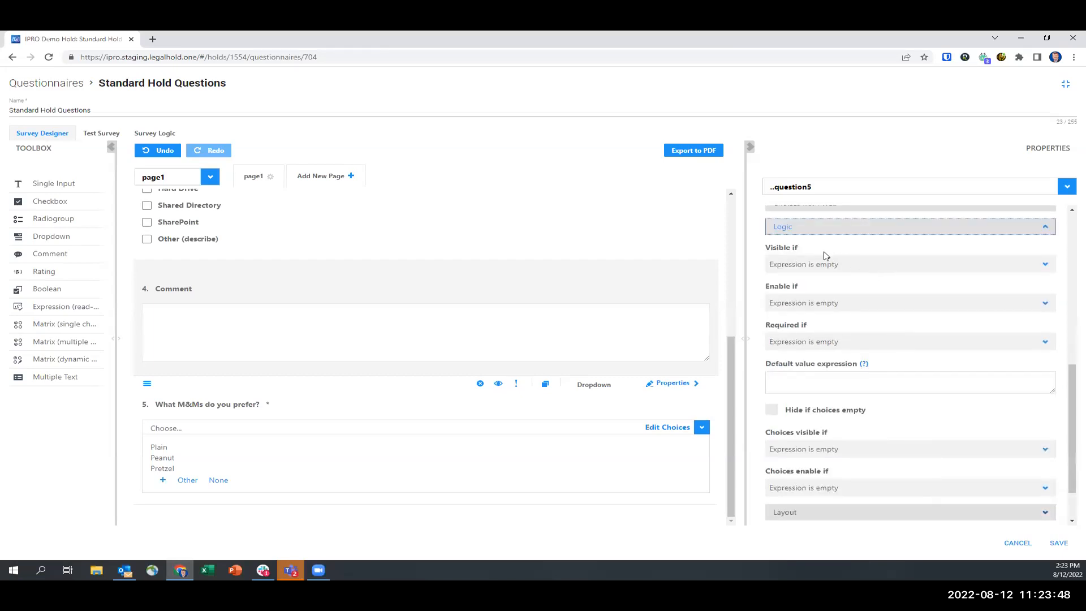
{"action": "left_click", "coordinate": [832, 264]}
{"action": "left_click", "coordinate": [959, 306]}
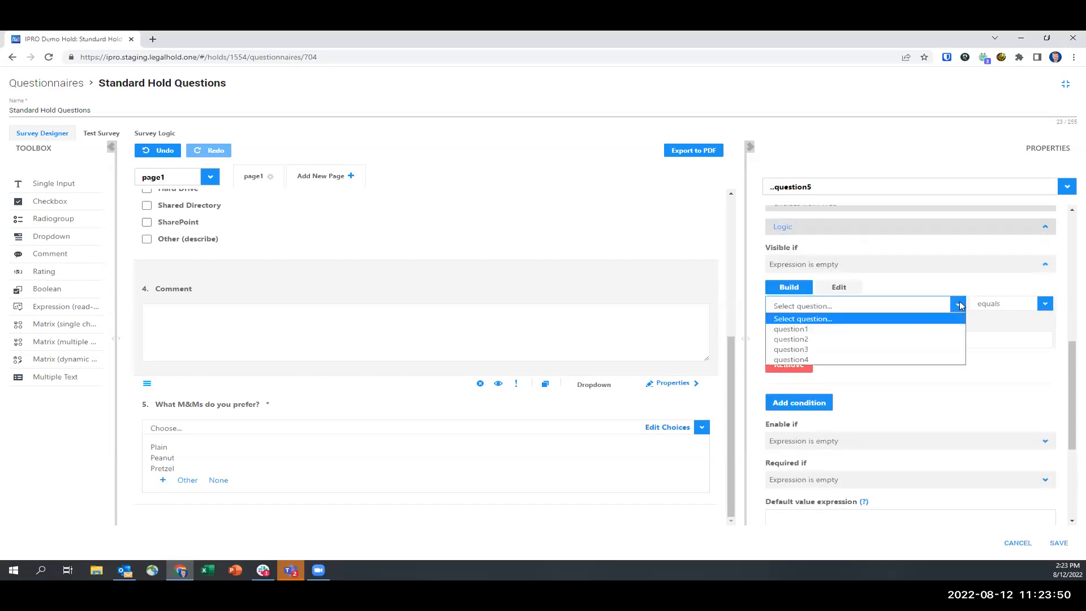
{"action": "left_click", "coordinate": [814, 330]}
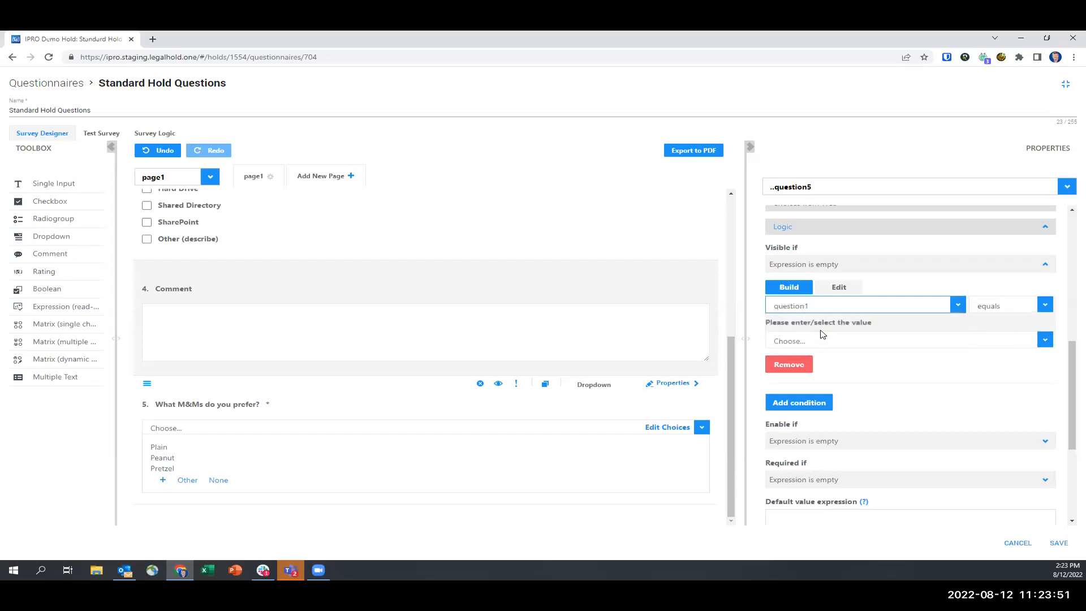
{"action": "left_click", "coordinate": [1045, 306]}
{"action": "left_click", "coordinate": [1018, 340]}
{"action": "left_click", "coordinate": [1010, 341]}
{"action": "left_click", "coordinate": [978, 364]}
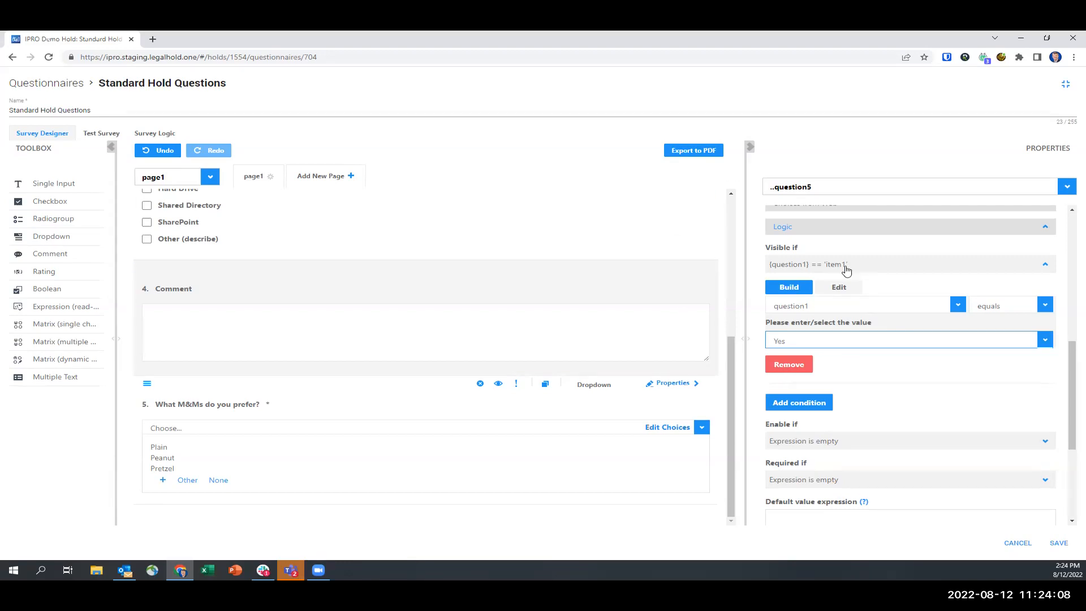
{"action": "left_click", "coordinate": [1017, 542]}
{"action": "left_click", "coordinate": [655, 323]}
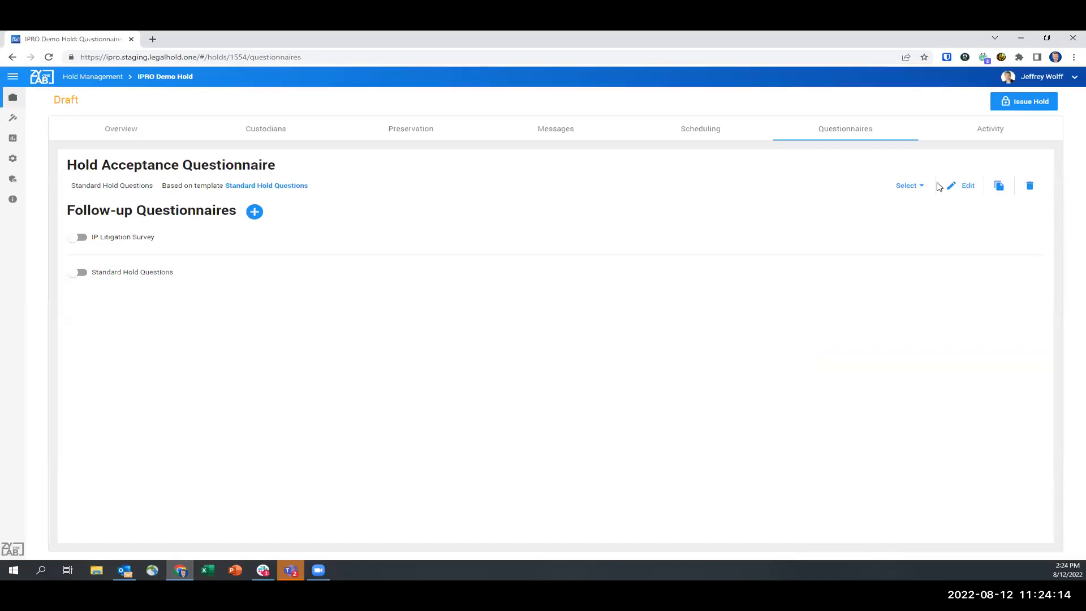
- Issue the IPRO Demo Hold to its custodians and view the hold's activity
{"action": "left_click", "coordinate": [1035, 108]}
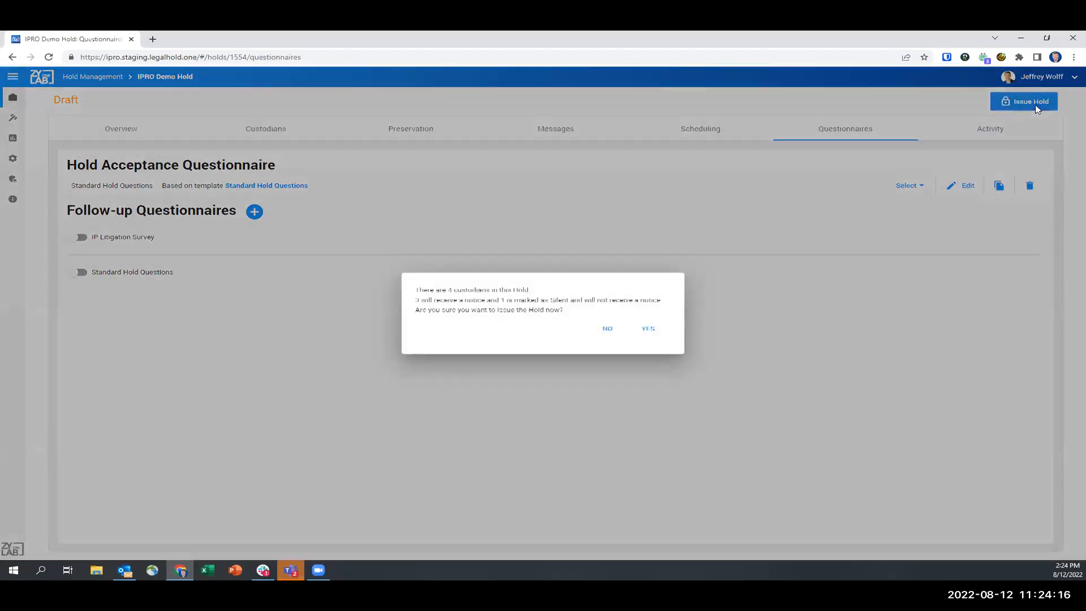
{"action": "left_click", "coordinate": [649, 327]}
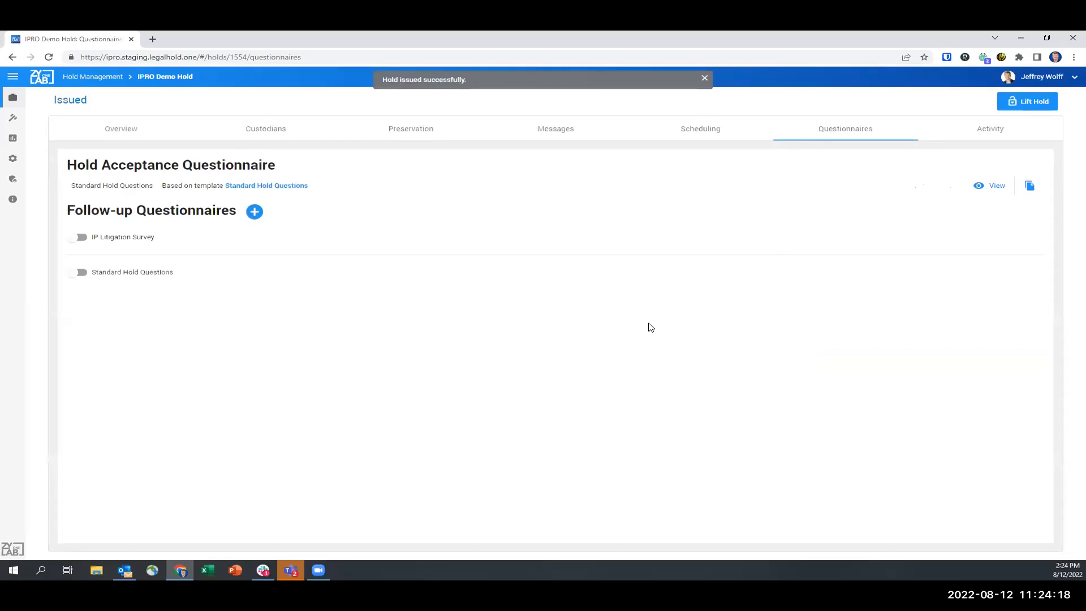
{"action": "double_click", "coordinate": [980, 136]}
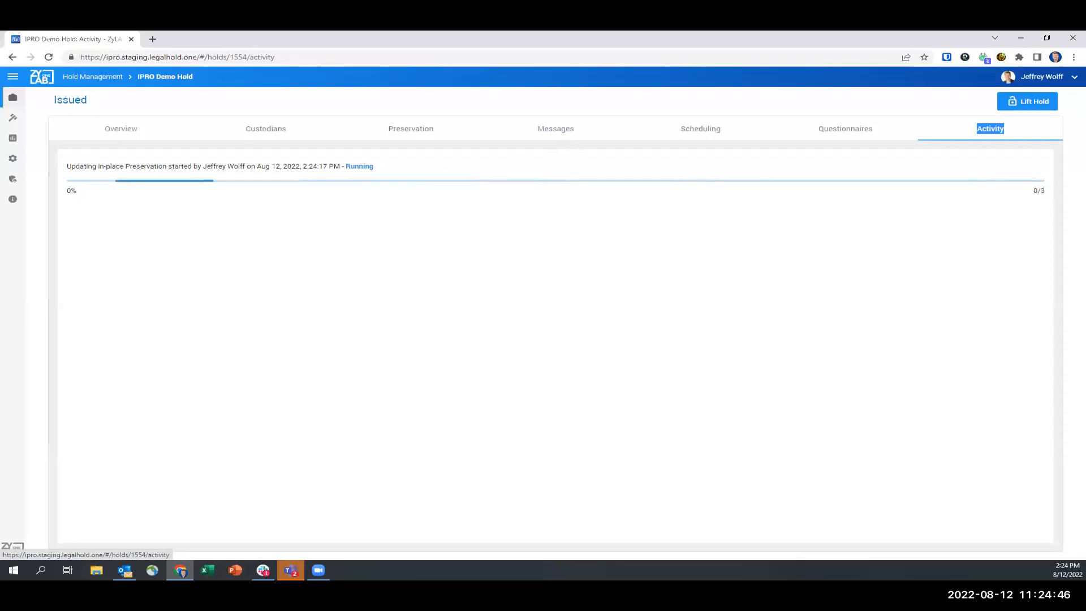
- Switch to the "Important - Litigation Hold - IPRO Demo Hold" email in Outlook, read the notice, and follow its acceptance link
{"action": "key", "text": "alt+Tab"}
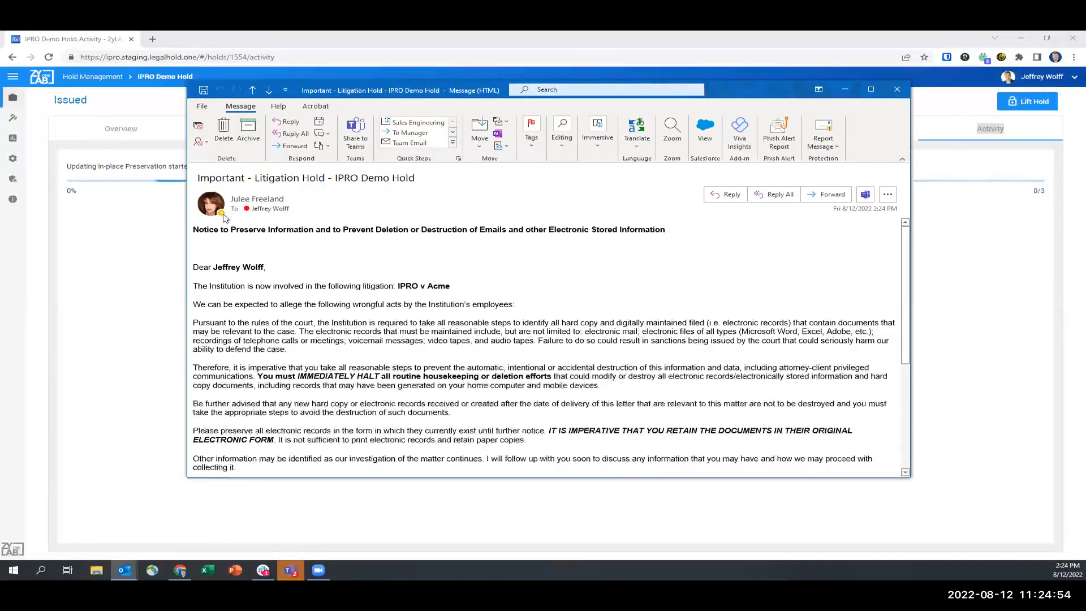
{"action": "scroll", "coordinate": [358, 297], "scroll_direction": "down", "scroll_amount": 1}
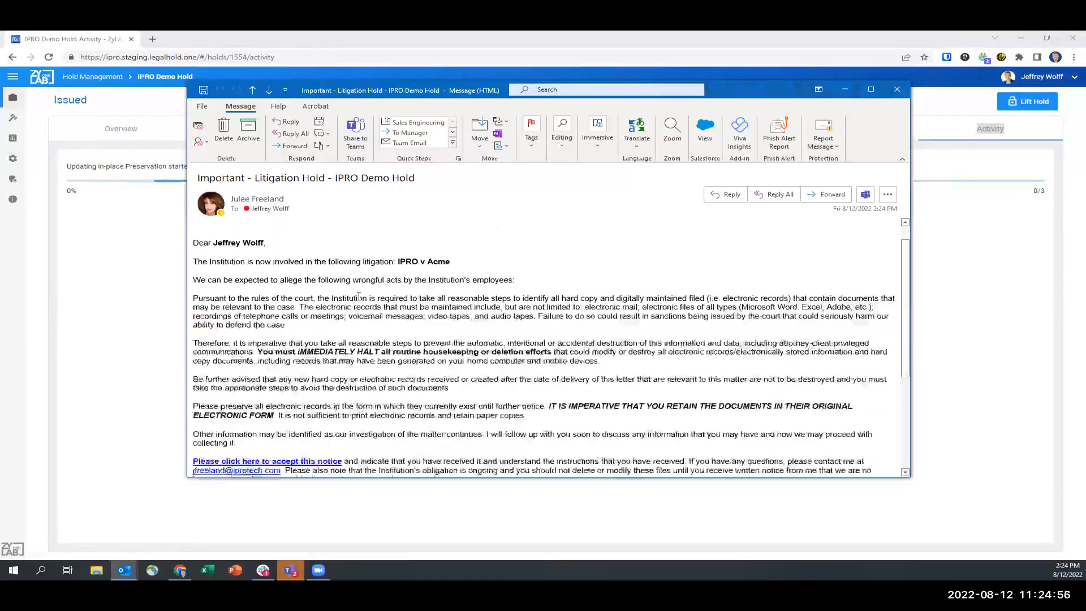
{"action": "scroll", "coordinate": [359, 298], "scroll_direction": "down", "scroll_amount": 1}
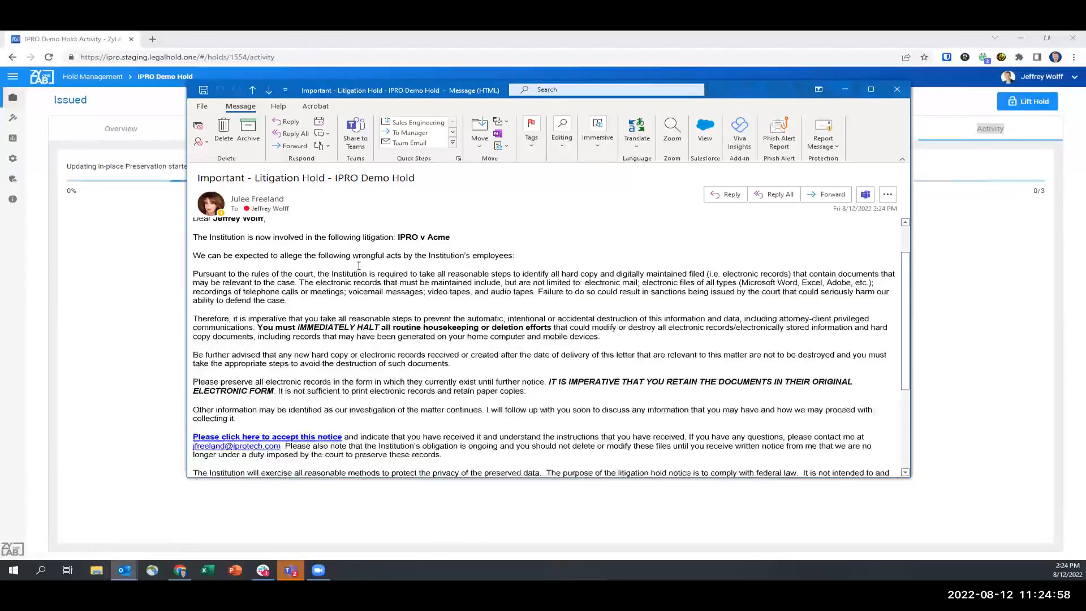
{"action": "scroll", "coordinate": [366, 274], "scroll_direction": "down", "scroll_amount": 2}
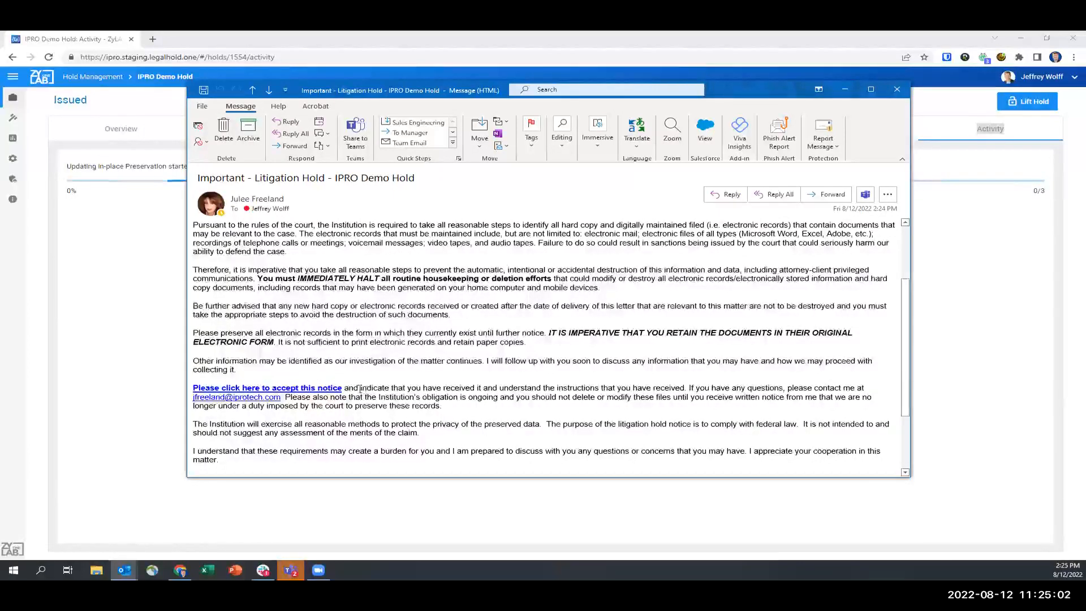
{"action": "left_click_drag", "start_coordinate": [361, 389], "coordinate": [212, 388]}
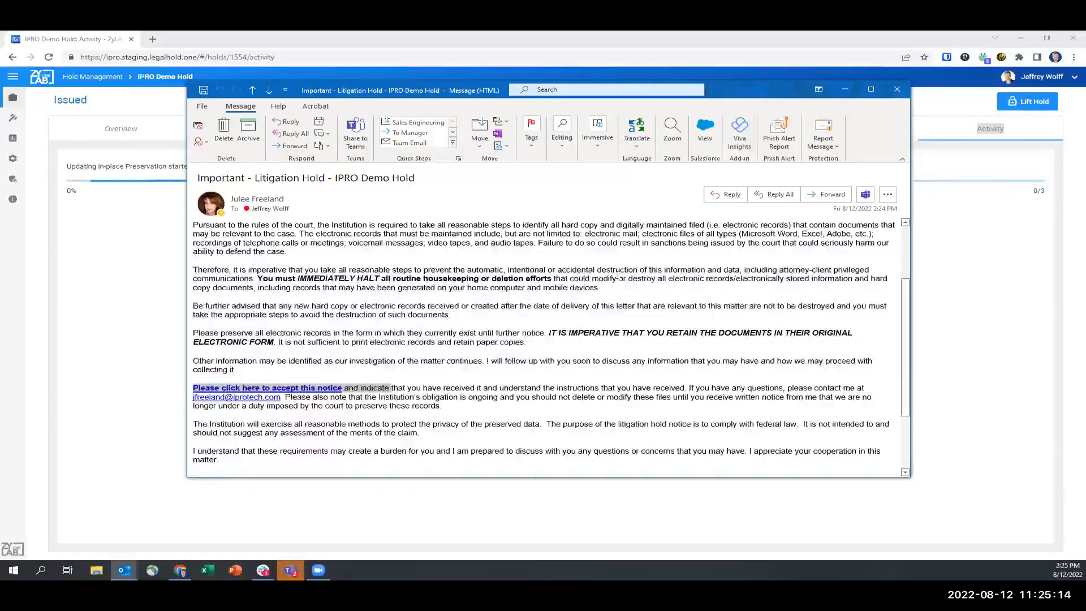
{"action": "left_click", "coordinate": [298, 375]}
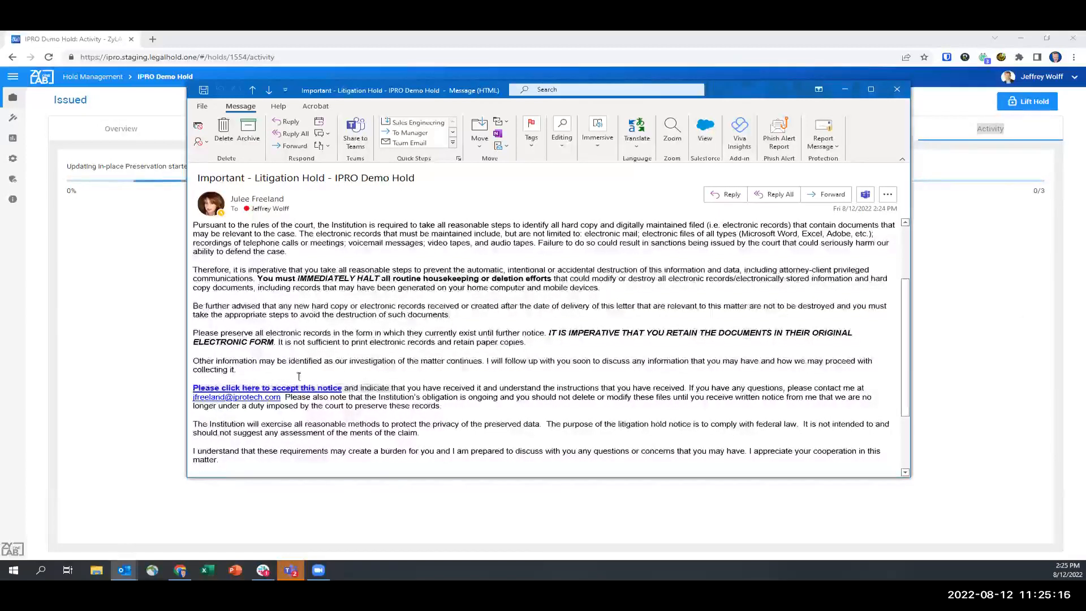
{"action": "left_click", "coordinate": [294, 390]}
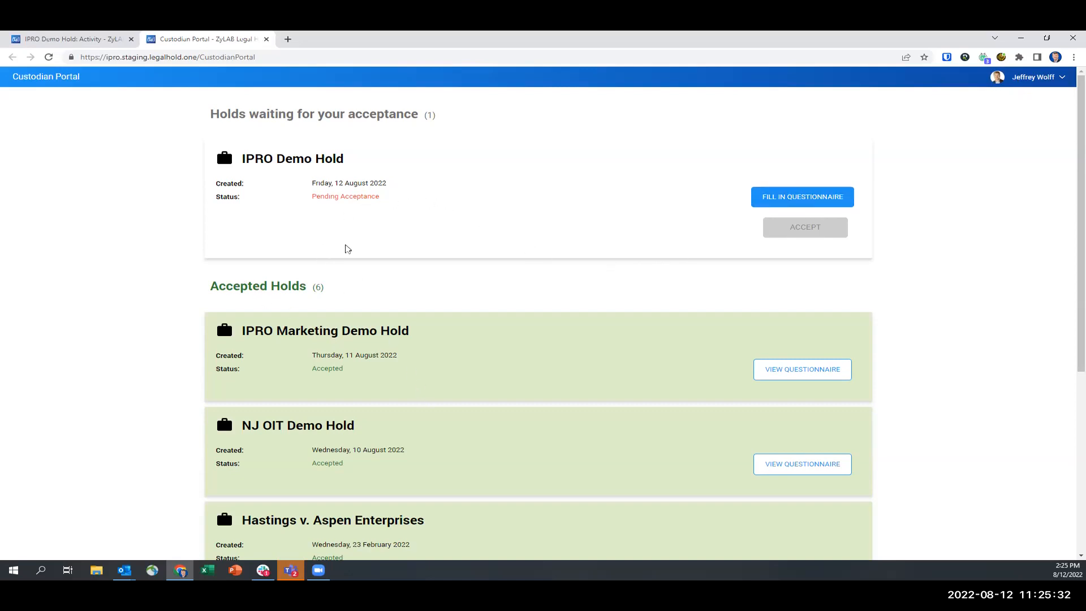
- Review the custodian's pending and accepted holds, and open the questionnaire for IPRO Demo Hold to fill it in
{"action": "scroll", "coordinate": [358, 352], "scroll_direction": "down", "scroll_amount": 5}
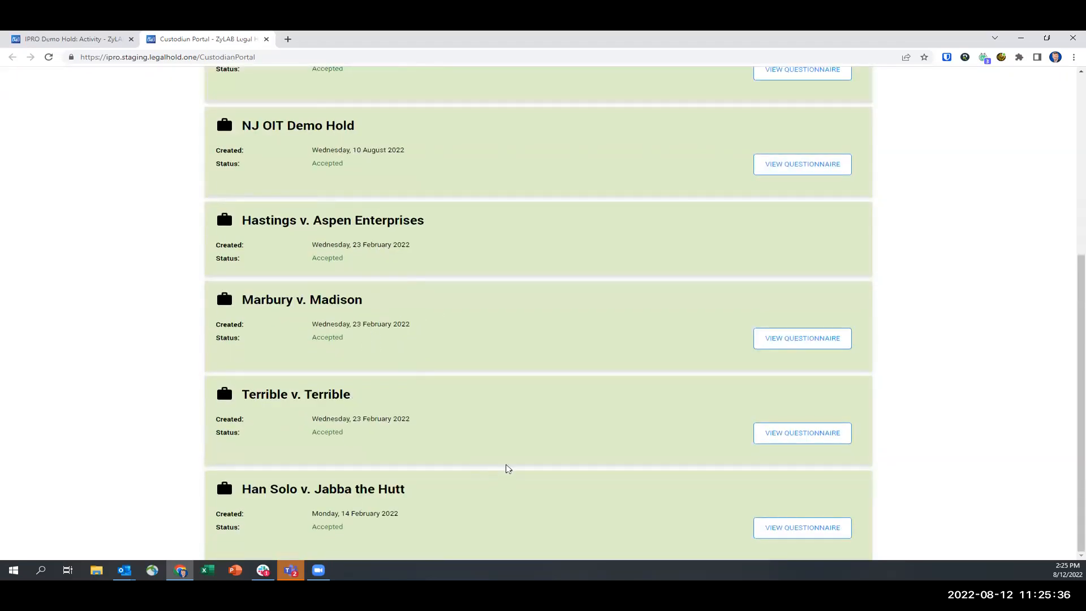
{"action": "scroll", "coordinate": [530, 451], "scroll_direction": "up", "scroll_amount": 5}
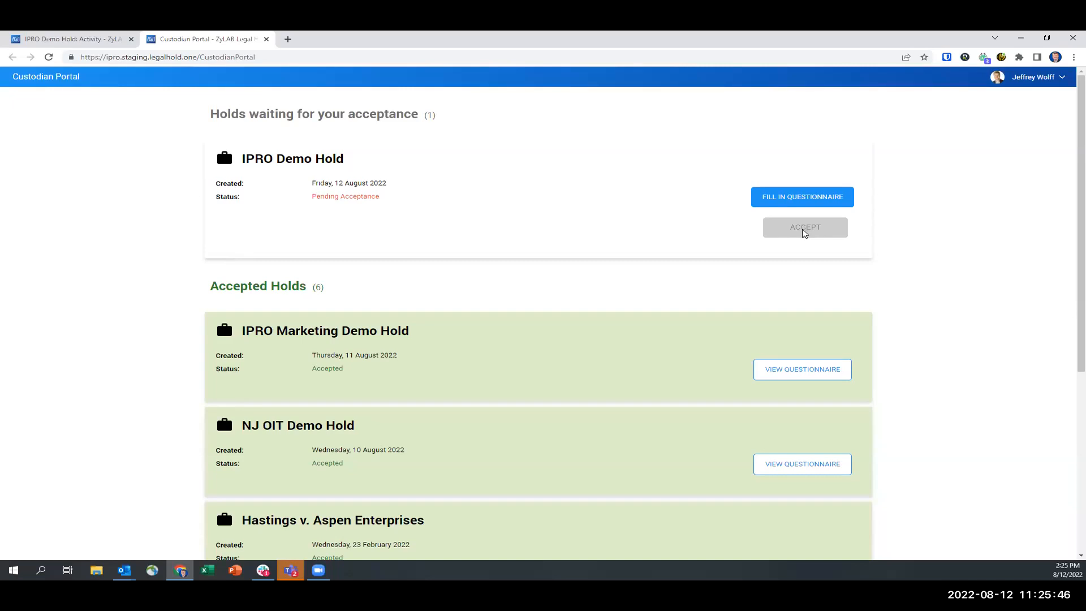
{"action": "left_click", "coordinate": [820, 202]}
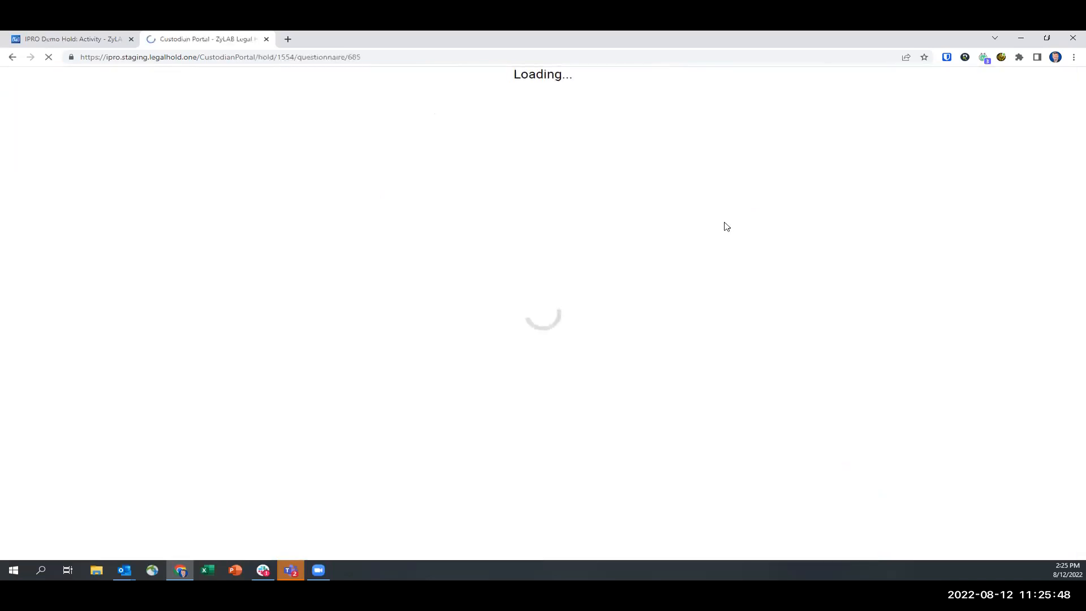
- Answer Yes to case applicability, enter another individual's name, choose Hard Drive and Shared Directory as data locations, and complete the questionnaire
{"action": "left_click", "coordinate": [390, 130]}
{"action": "left_click", "coordinate": [388, 152]}
{"action": "left_click", "coordinate": [332, 178]}
{"action": "key", "text": "Down"}
{"action": "key", "text": "Return"}
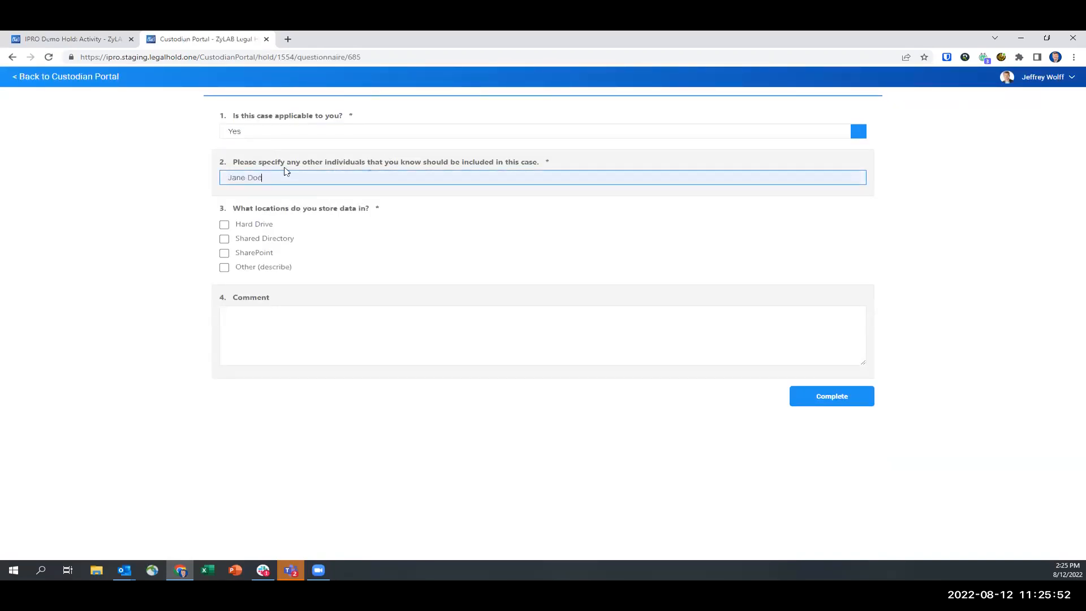
{"action": "left_click", "coordinate": [253, 226]}
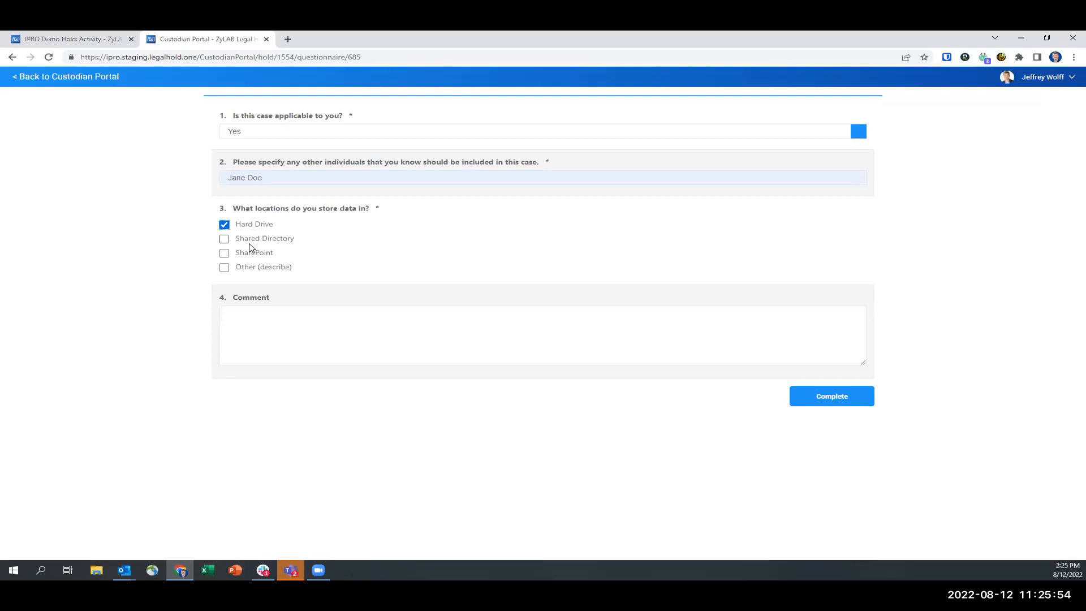
{"action": "left_click", "coordinate": [255, 242]}
{"action": "left_click", "coordinate": [861, 398]}
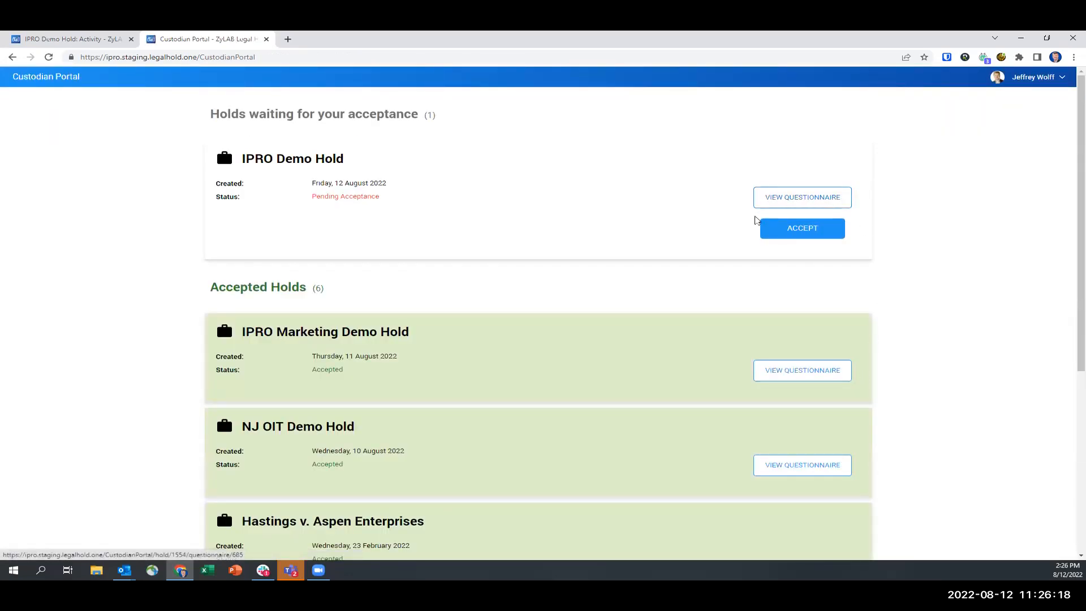
- Accept IPRO Demo Hold in the Custodian Portal and review the list of accepted holds
{"action": "left_click", "coordinate": [814, 233]}
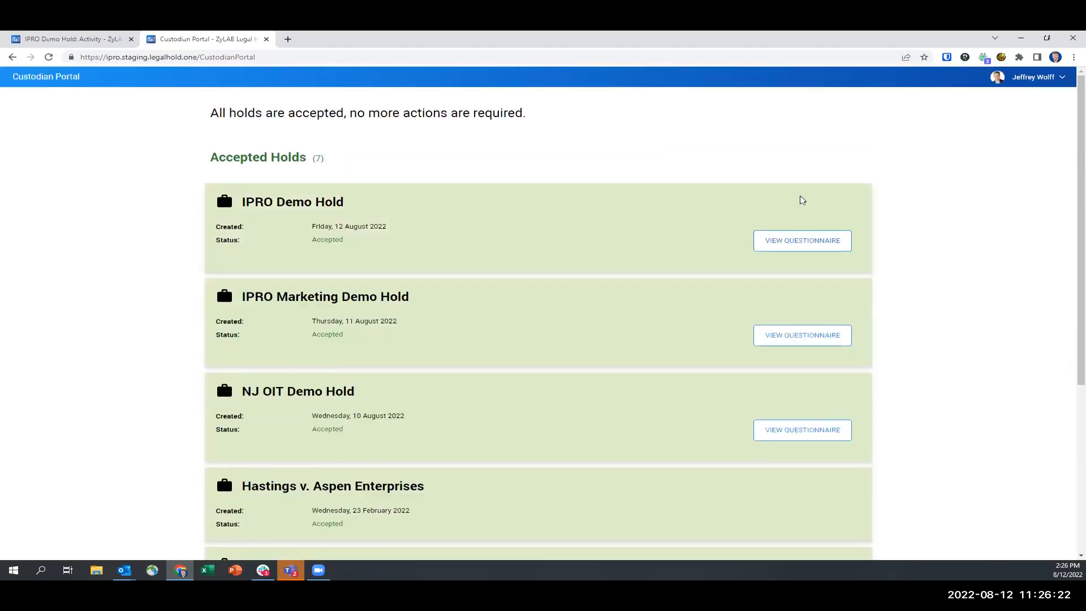
{"action": "left_click_drag", "start_coordinate": [207, 111], "coordinate": [572, 115]}
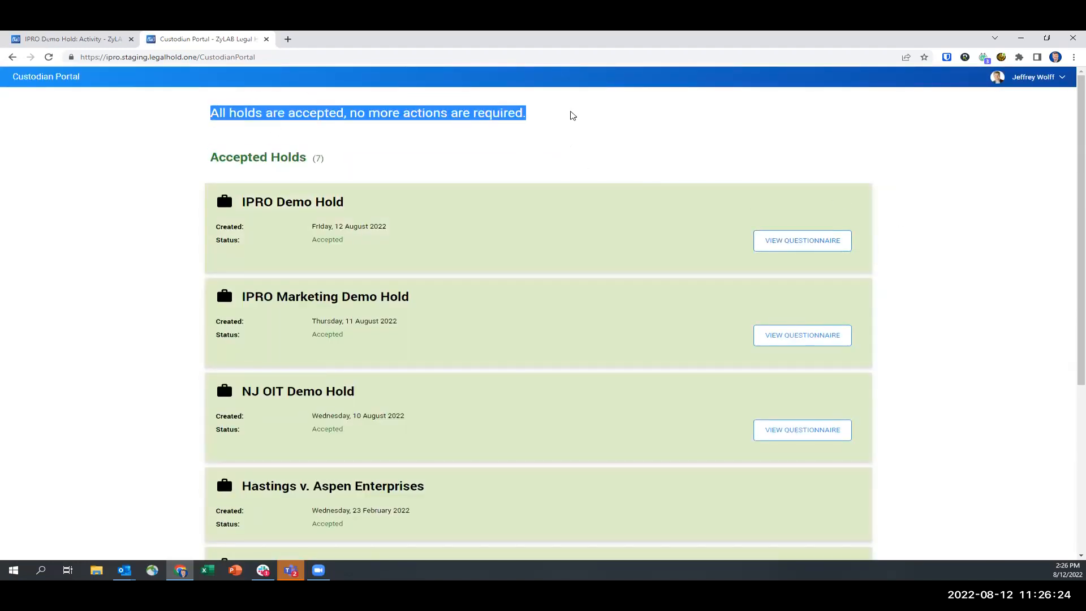
{"action": "left_click", "coordinate": [572, 115]}
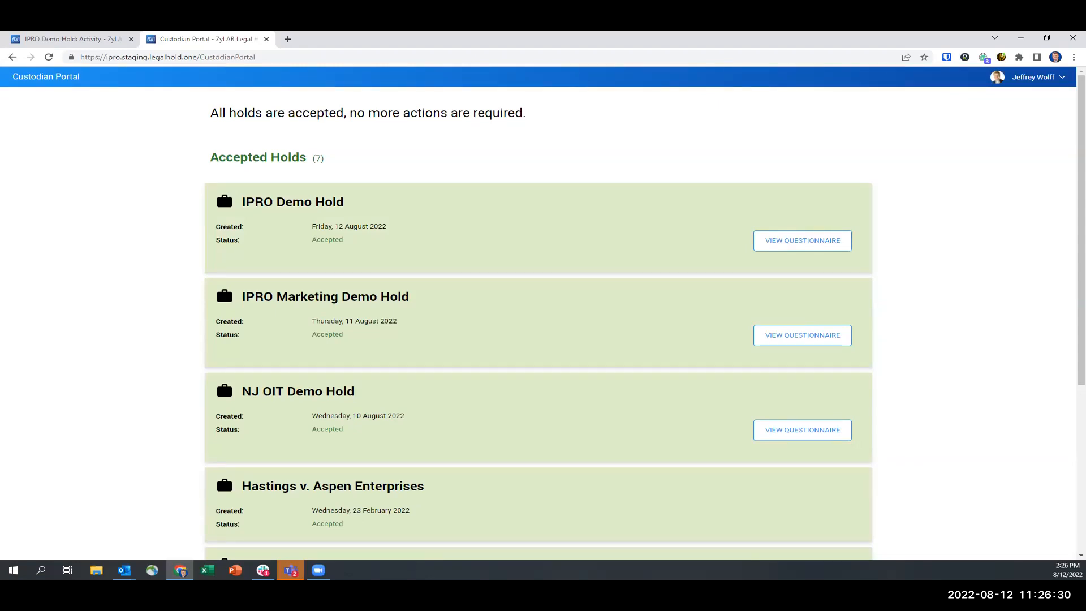
{"action": "left_click", "coordinate": [413, 60]}
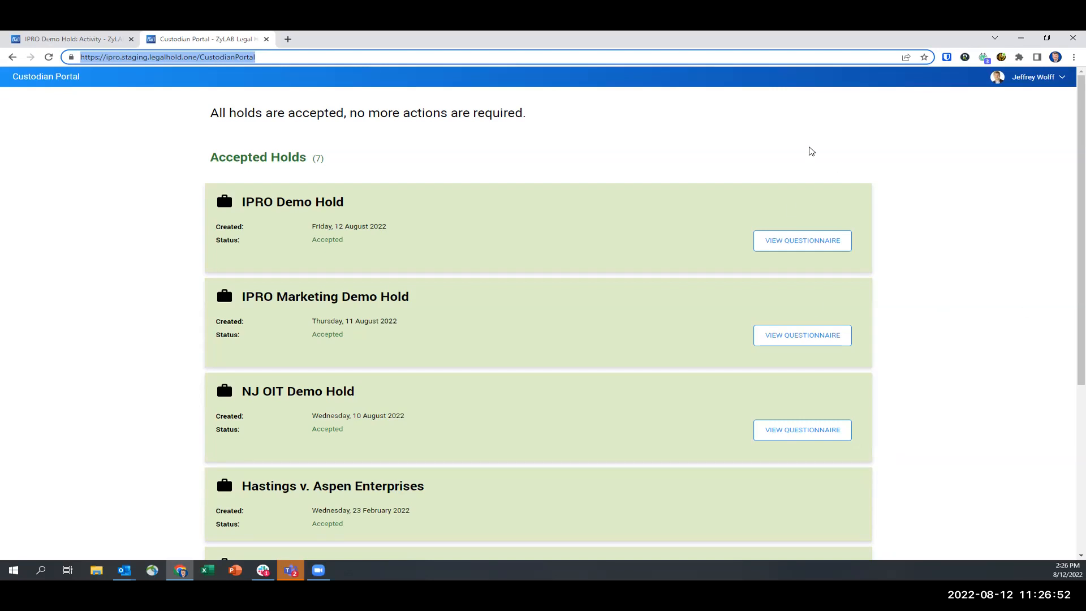
{"action": "scroll", "coordinate": [527, 294], "scroll_direction": "down", "scroll_amount": 5}
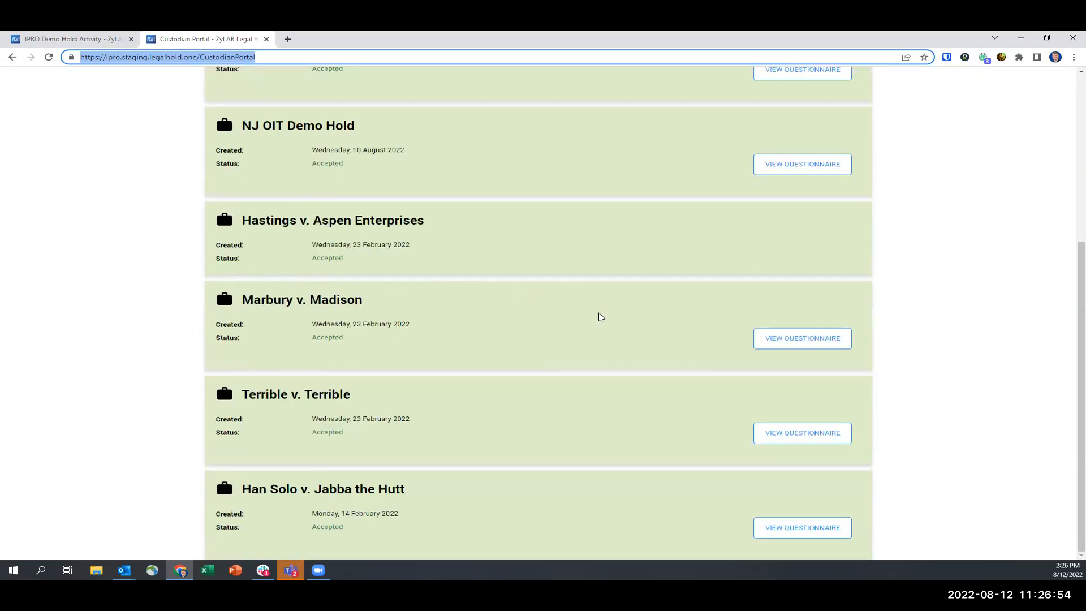
{"action": "scroll", "coordinate": [561, 365], "scroll_direction": "up", "scroll_amount": 5}
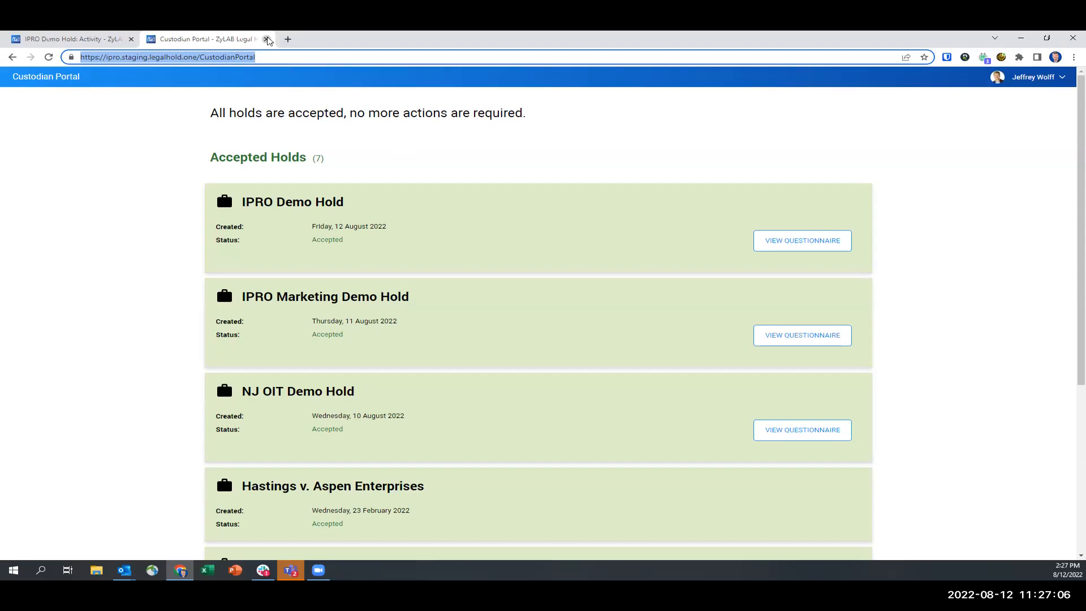
- Close the Custodian Portal, view the custodians of IPRO Demo Hold, and deselect the silent custodian
{"action": "left_click", "coordinate": [267, 39]}
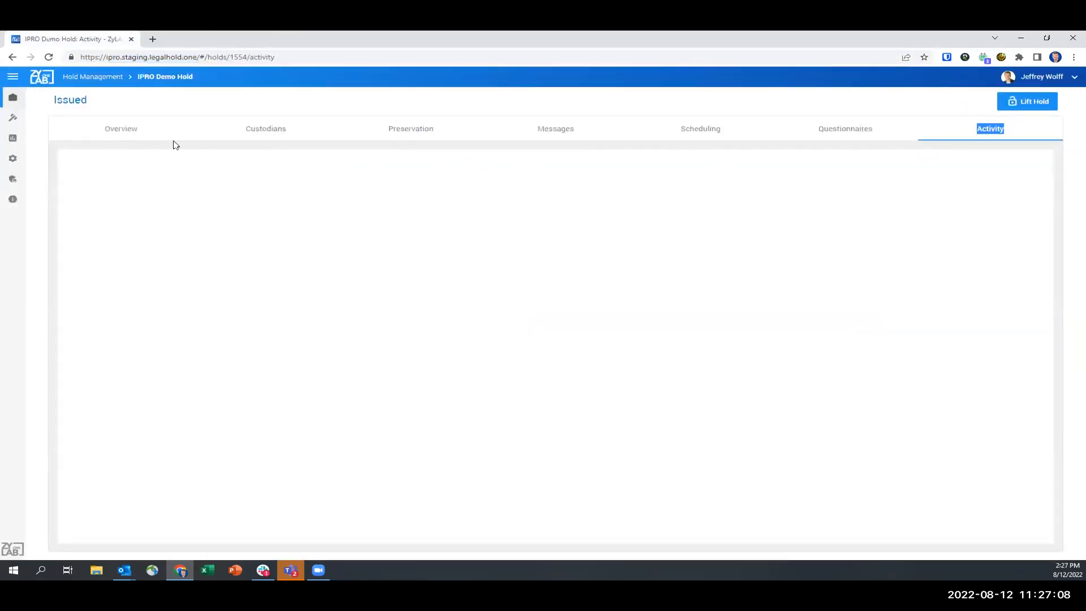
{"action": "left_click", "coordinate": [239, 128]}
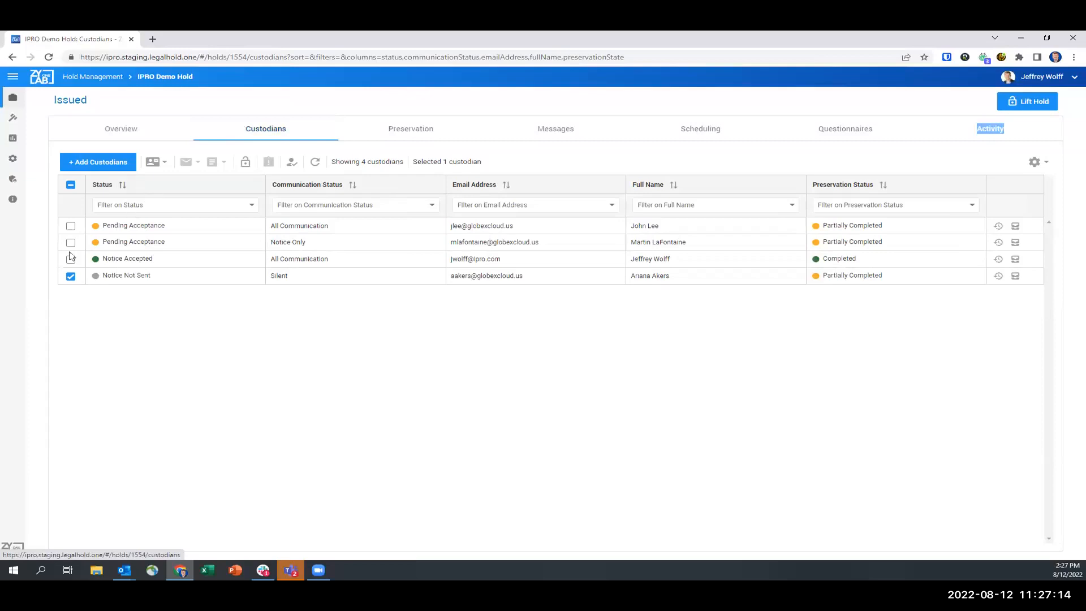
{"action": "left_click", "coordinate": [71, 277]}
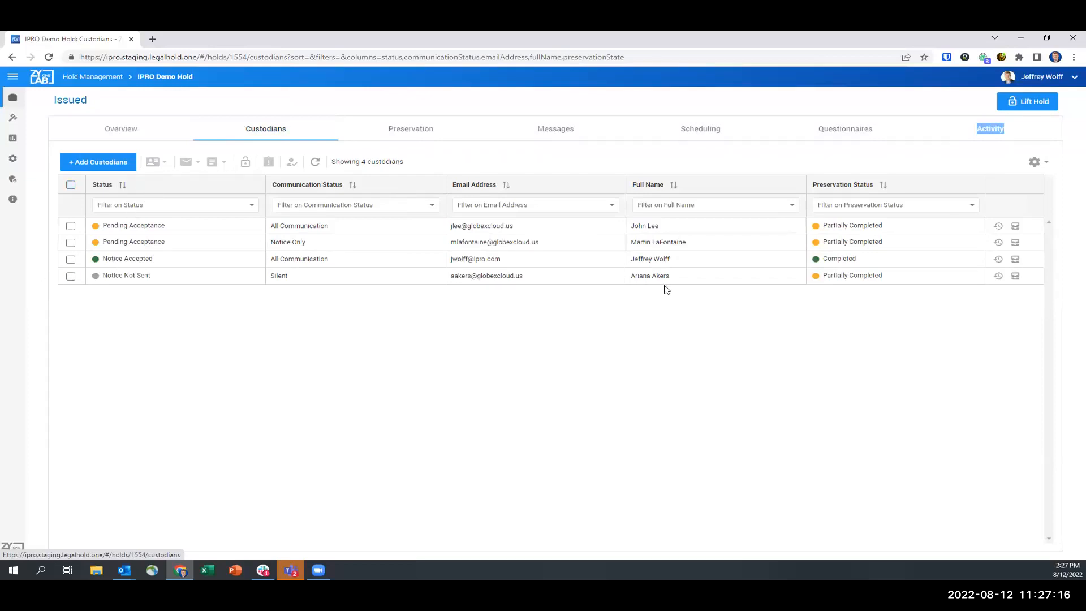
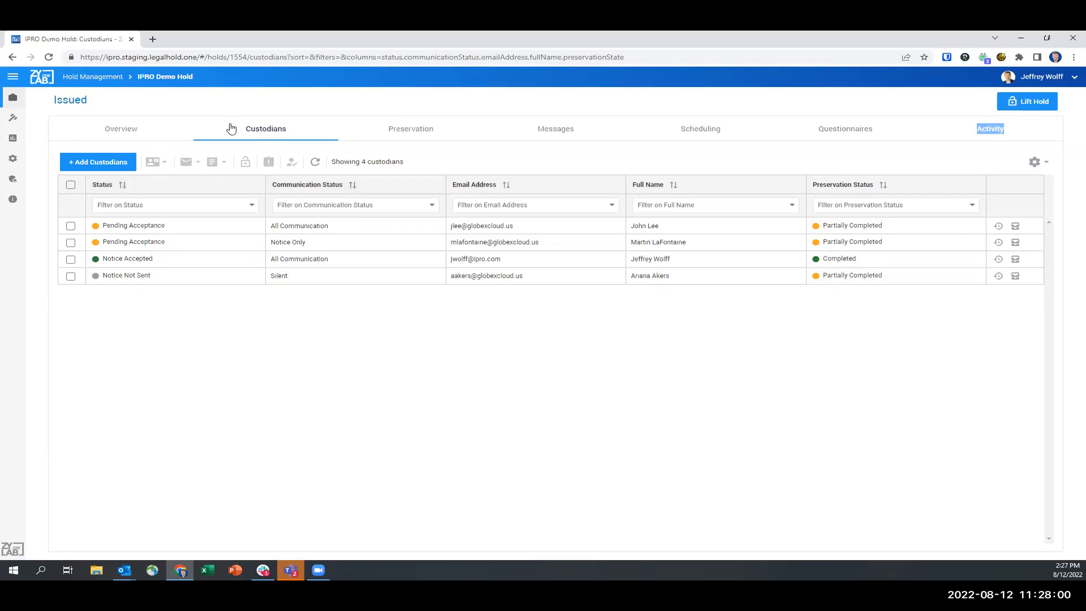
- Review the communication status and message options for the pending All Communication custodian, and lift the hold for that custodian
{"action": "left_click", "coordinate": [71, 226]}
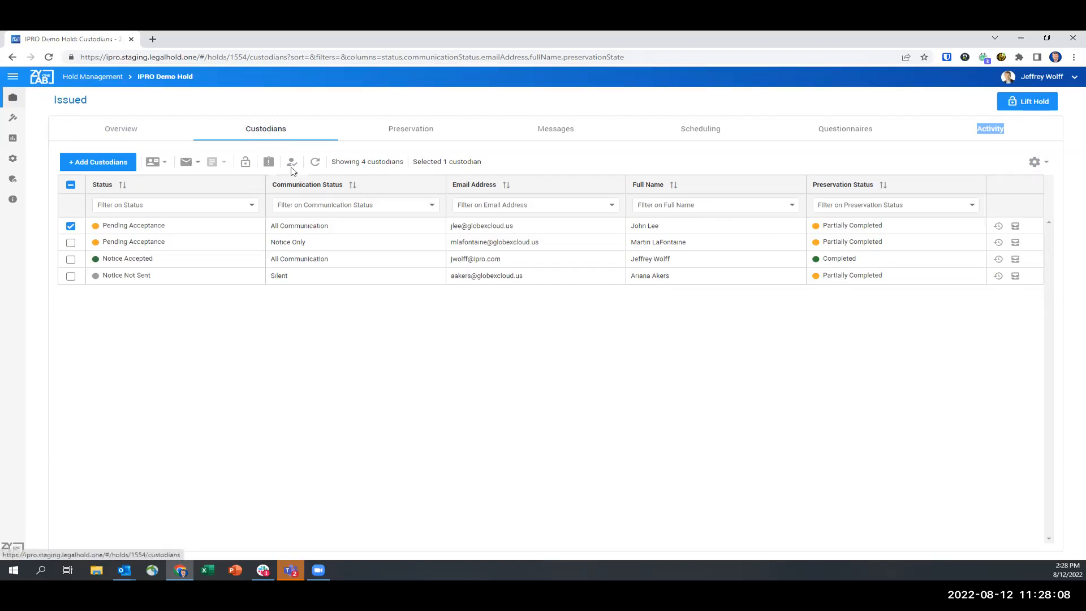
{"action": "left_click", "coordinate": [153, 162]}
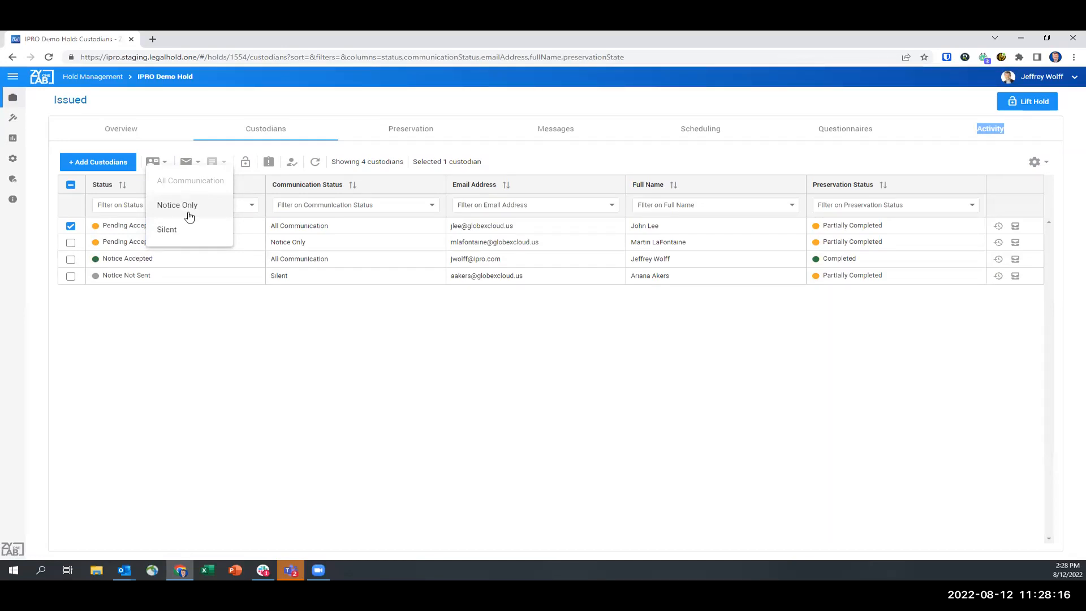
{"action": "left_click", "coordinate": [191, 162]}
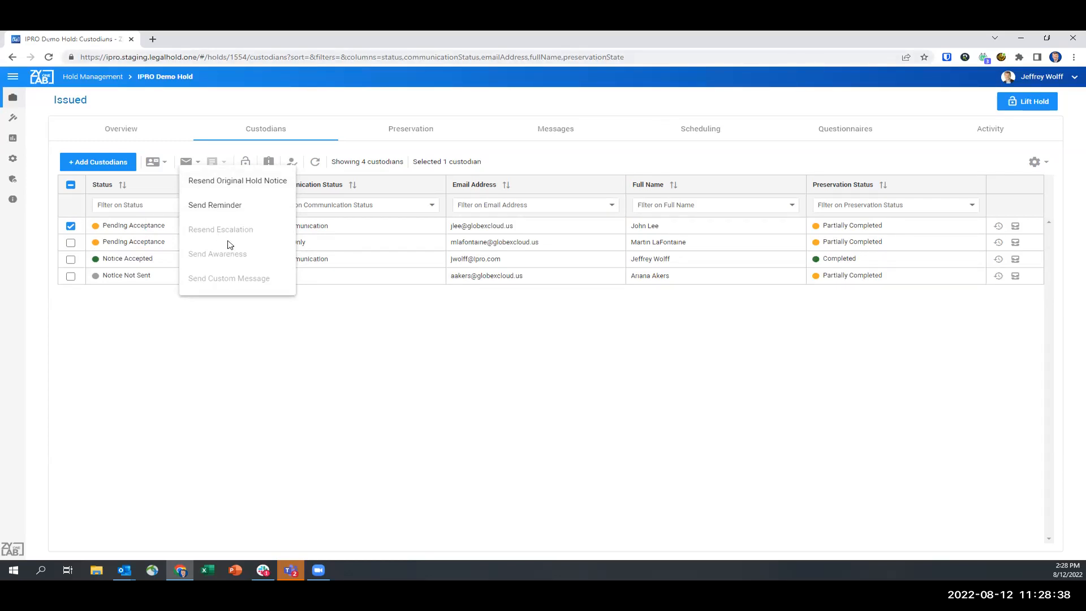
{"action": "left_click", "coordinate": [266, 339]}
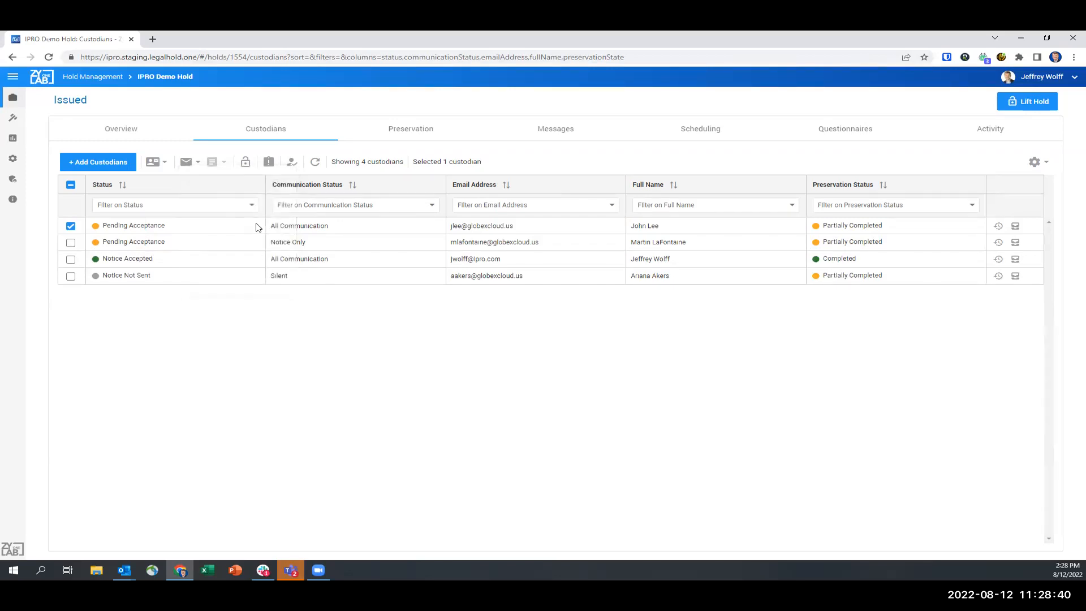
{"action": "triple_click", "coordinate": [218, 164]}
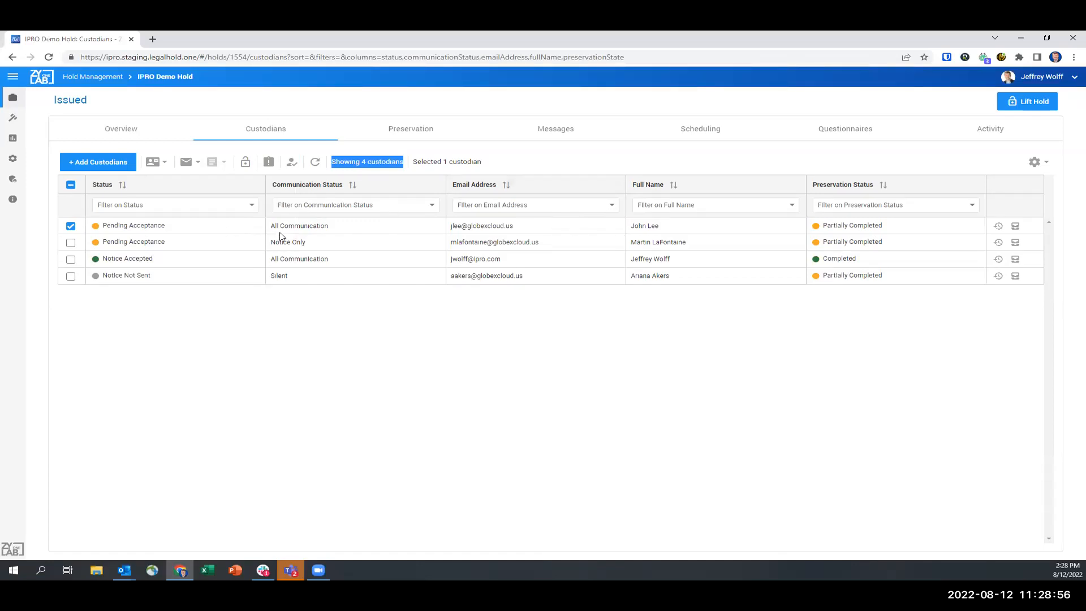
{"action": "left_click", "coordinate": [245, 163]}
{"action": "left_click", "coordinate": [647, 323]}
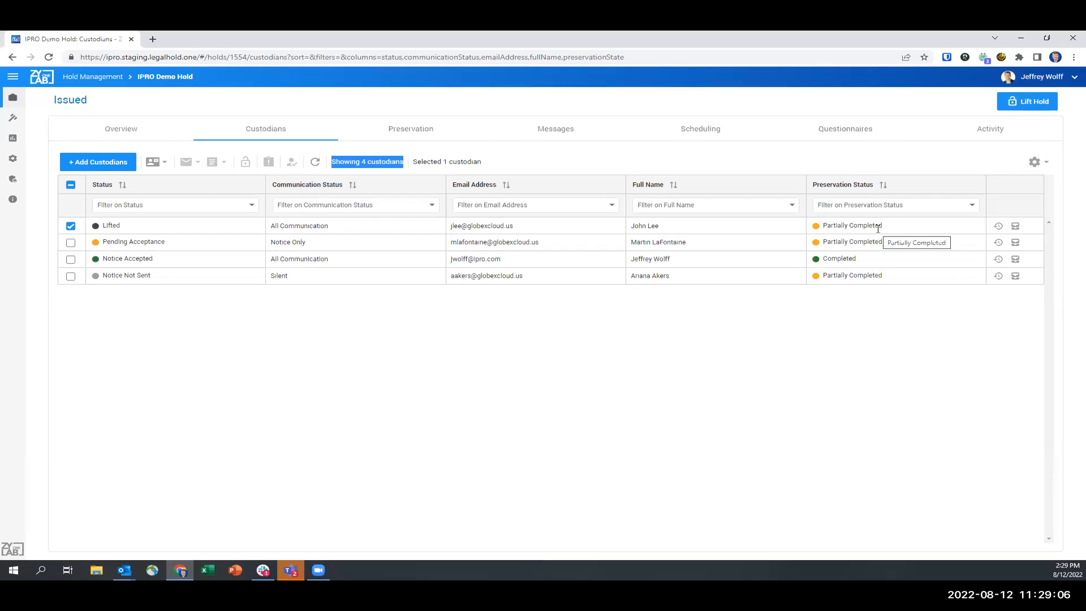
- Accept the hold on behalf of the pending Notice Only custodian with the reason "Vacation - Called in to accept"
{"action": "left_click", "coordinate": [70, 225]}
{"action": "left_click", "coordinate": [70, 242]}
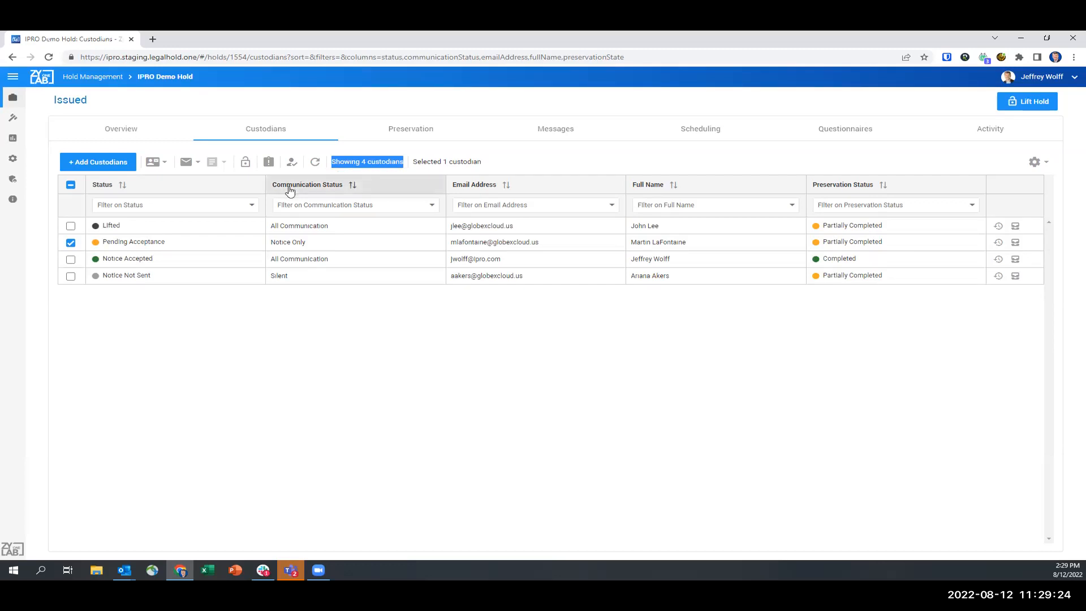
{"action": "left_click", "coordinate": [294, 164]}
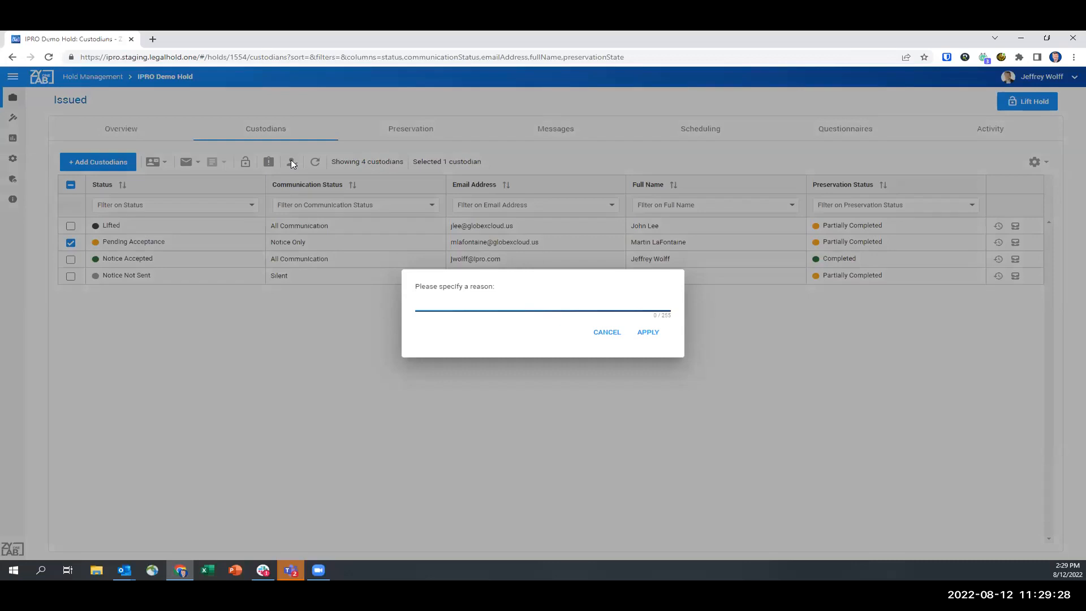
{"action": "type", "text": "Vacation - Called in to accept"}
{"action": "left_click", "coordinate": [648, 332]}
{"action": "left_click", "coordinate": [647, 336]}
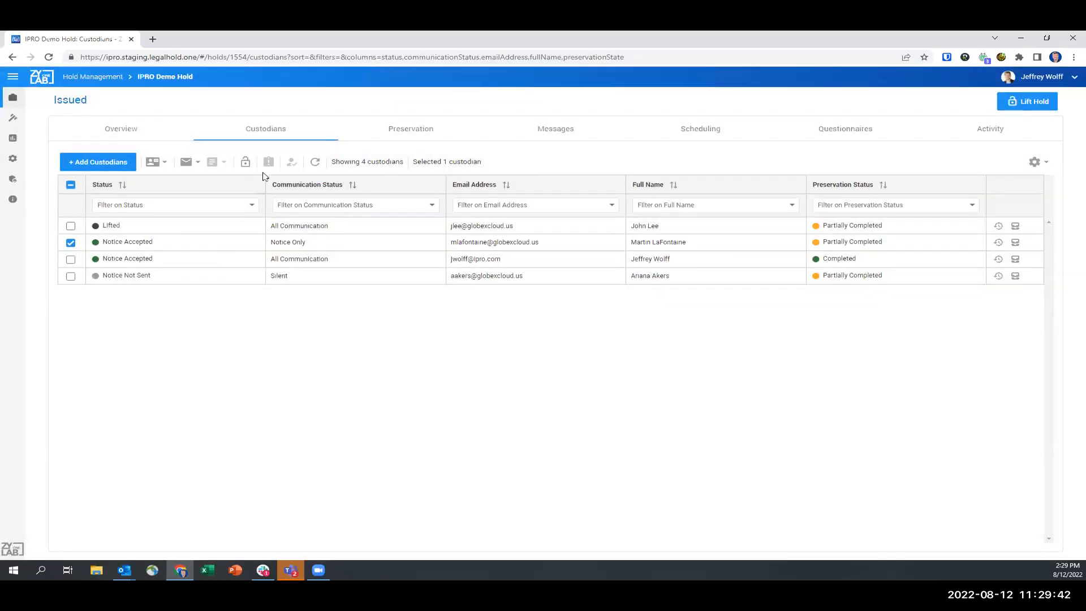
{"action": "left_click", "coordinate": [69, 245]}
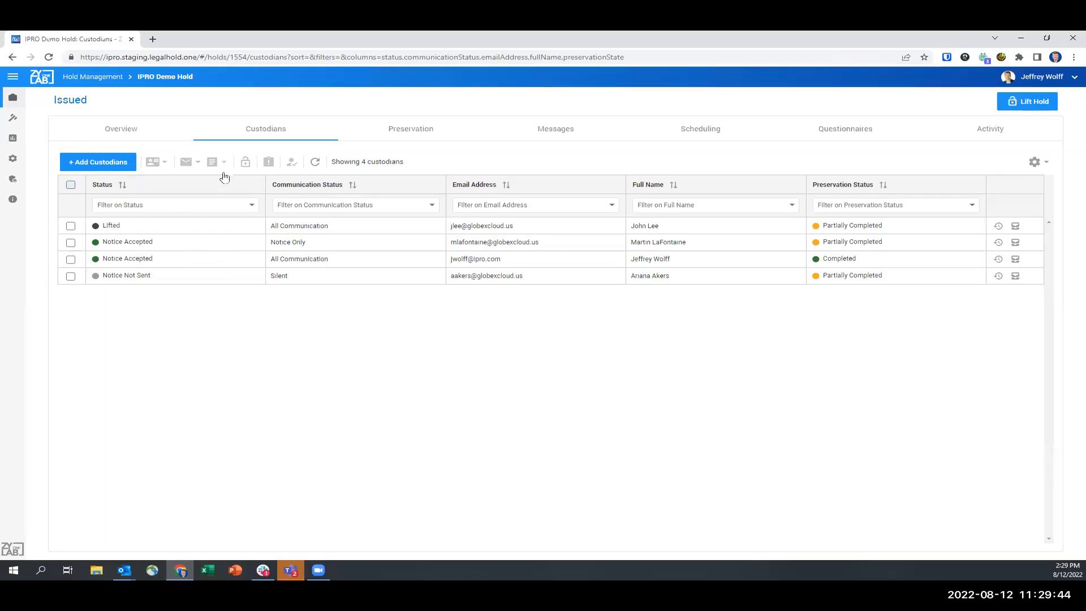
{"action": "left_click", "coordinate": [70, 259]}
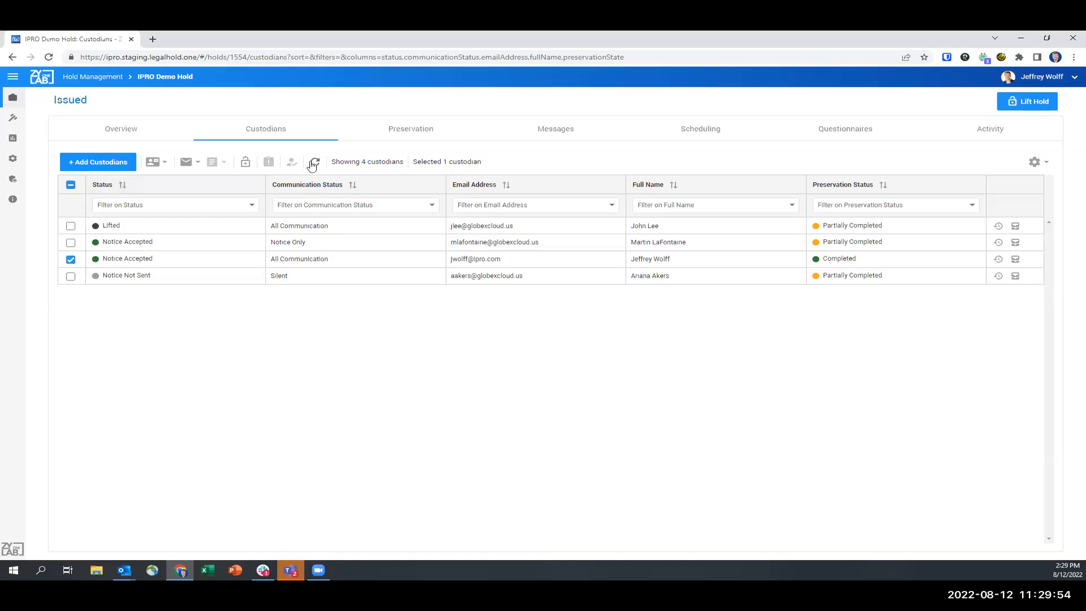
{"action": "left_click", "coordinate": [71, 276]}
{"action": "left_click", "coordinate": [71, 259]}
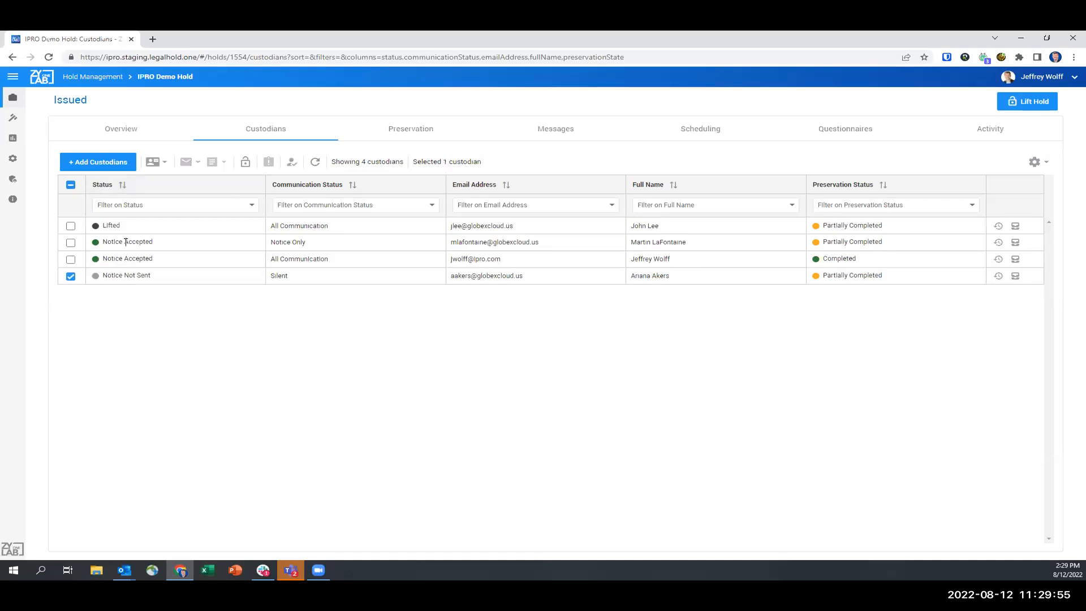
{"action": "right_click", "coordinate": [266, 162]}
{"action": "left_click", "coordinate": [248, 165]}
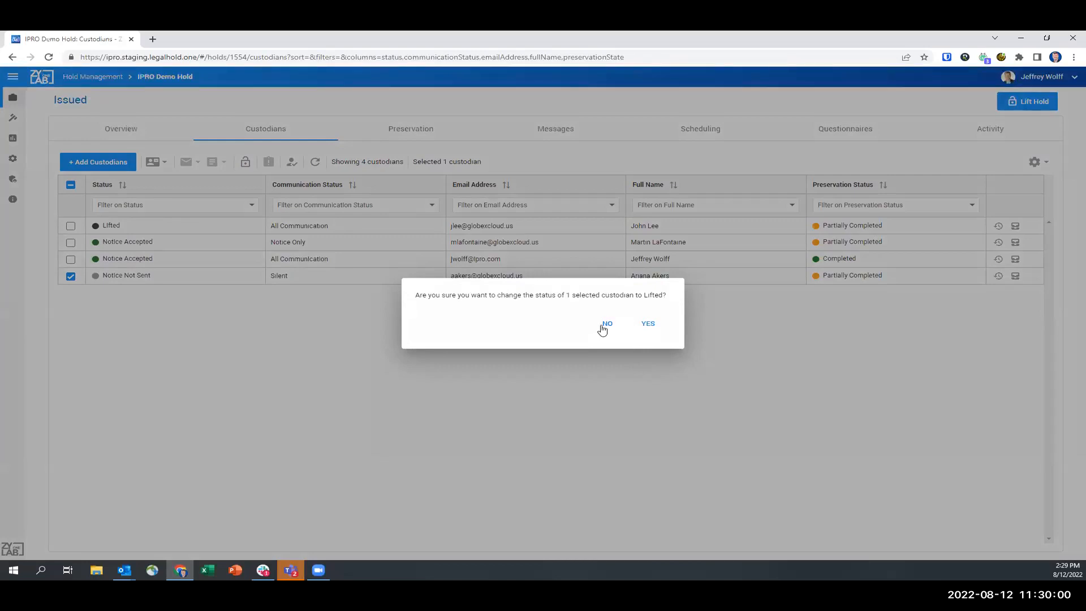
{"action": "left_click", "coordinate": [605, 325]}
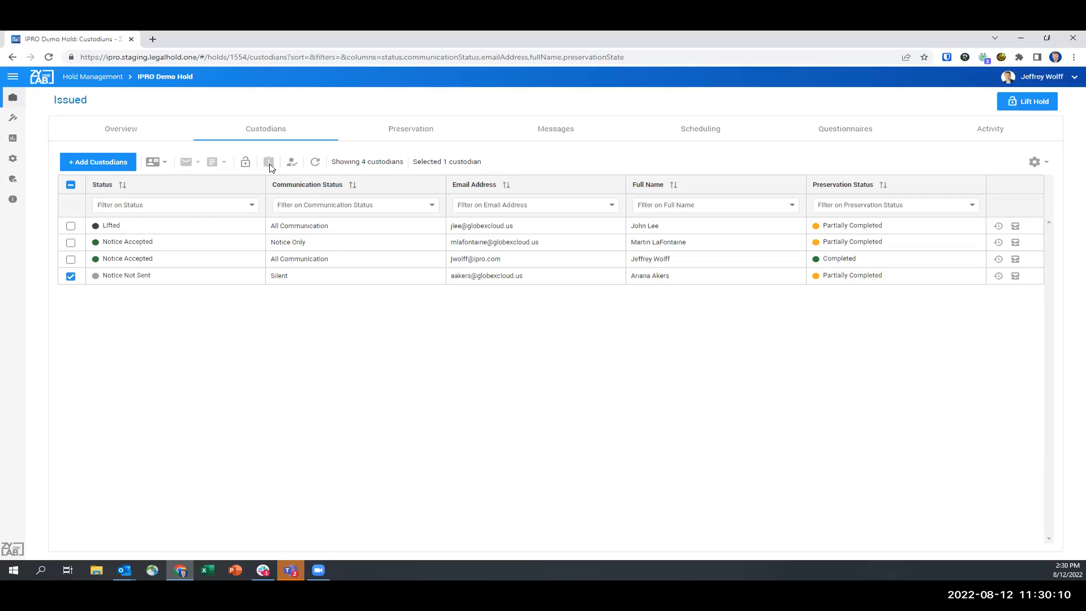
{"action": "left_click", "coordinate": [71, 278]}
{"action": "left_click", "coordinate": [71, 276]}
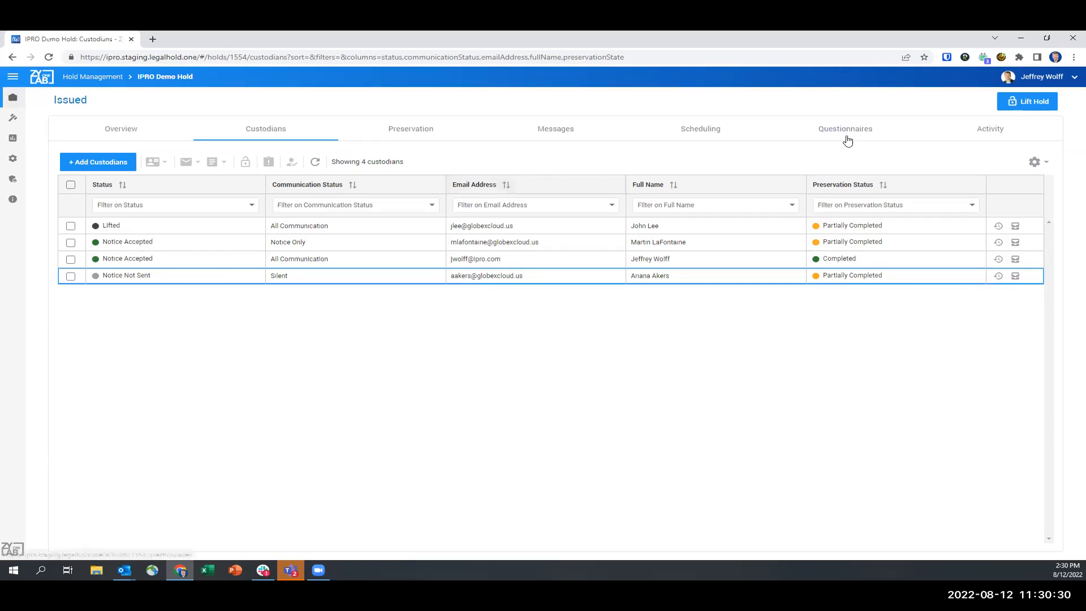
- Review the preservation locations of the accepted All Communication custodian and the audit history of the Notice Only custodian, returning to the custodian list
{"action": "left_click", "coordinate": [1013, 259]}
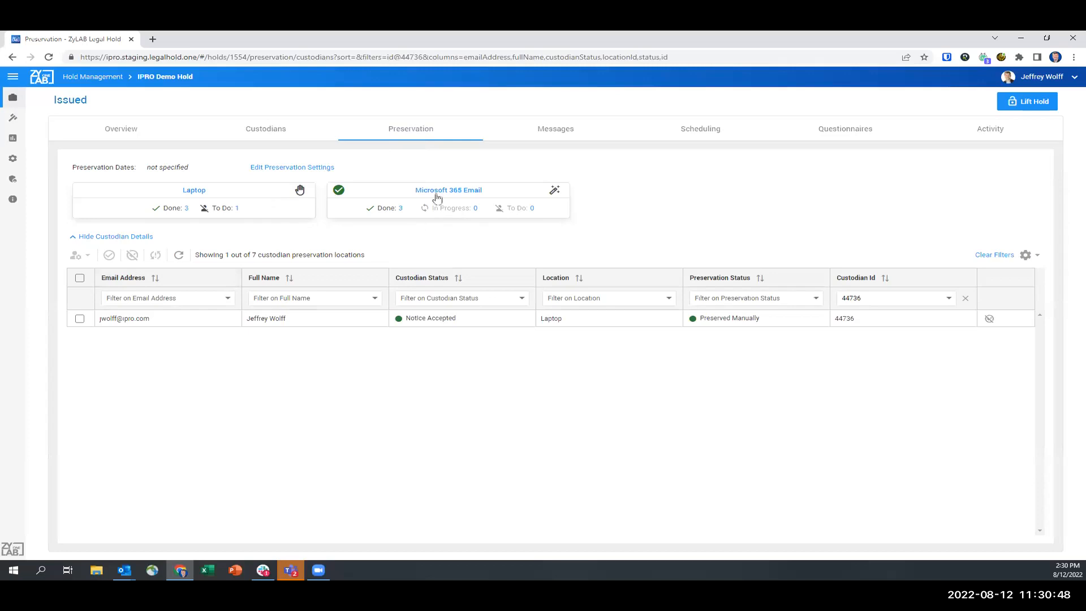
{"action": "left_click", "coordinate": [13, 57]}
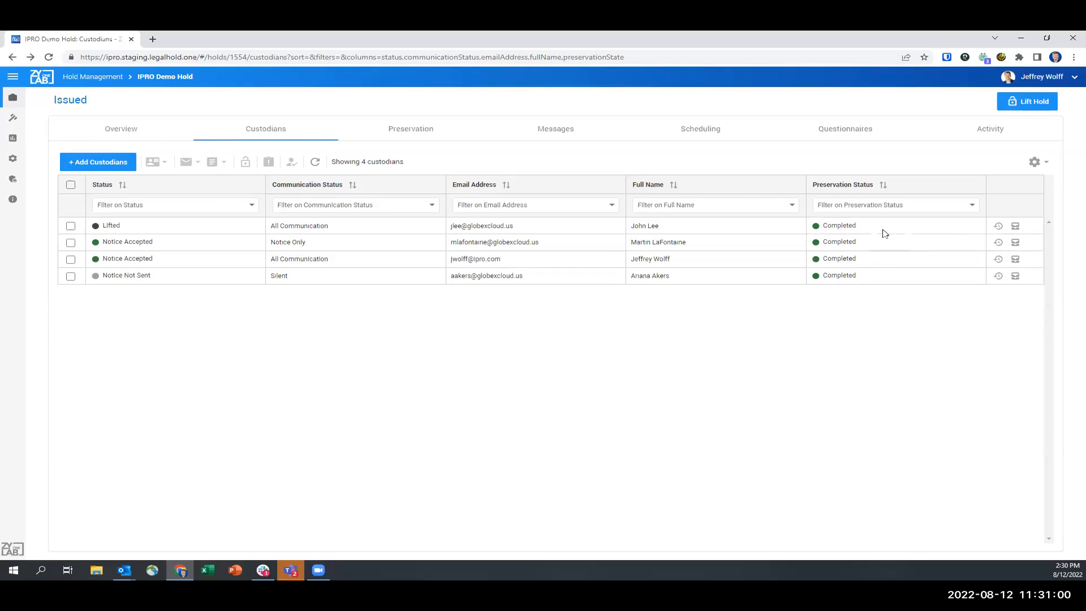
{"action": "left_click", "coordinate": [999, 242]}
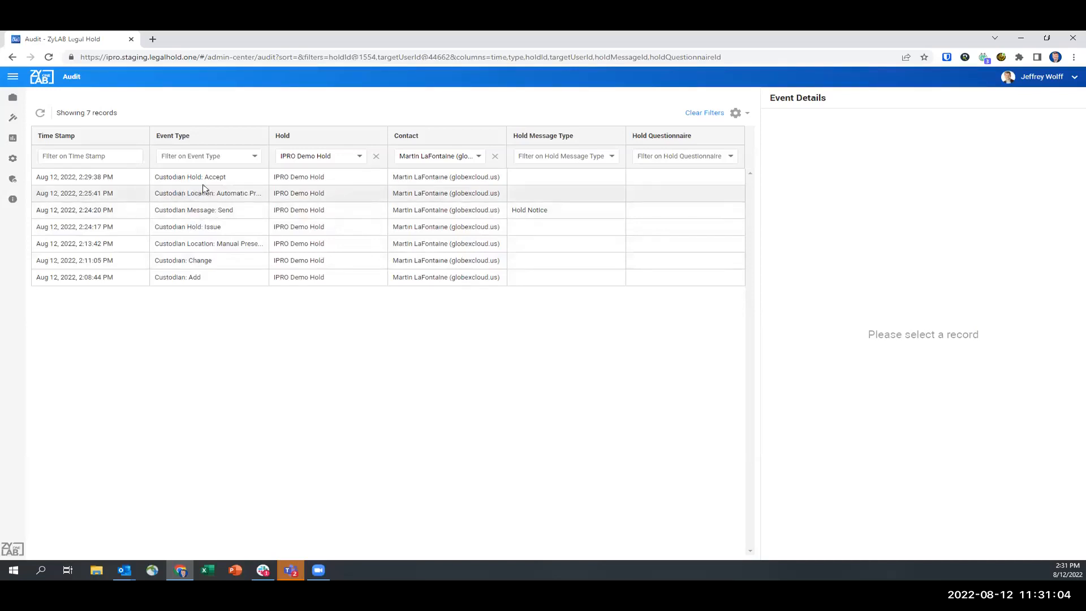
{"action": "left_click_drag", "start_coordinate": [267, 136], "coordinate": [307, 128]}
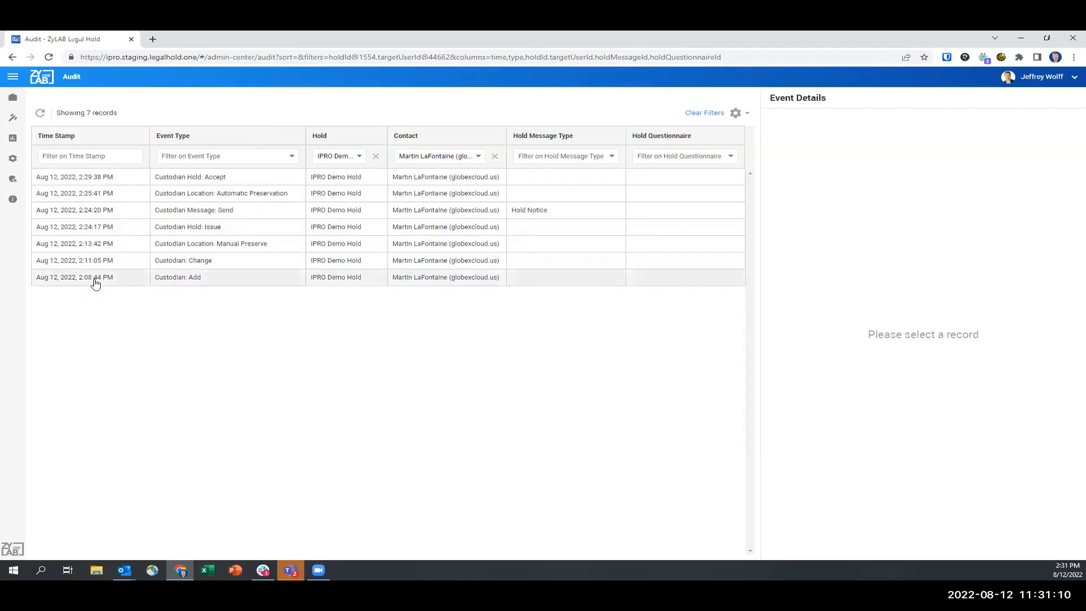
{"action": "left_click", "coordinate": [12, 56]}
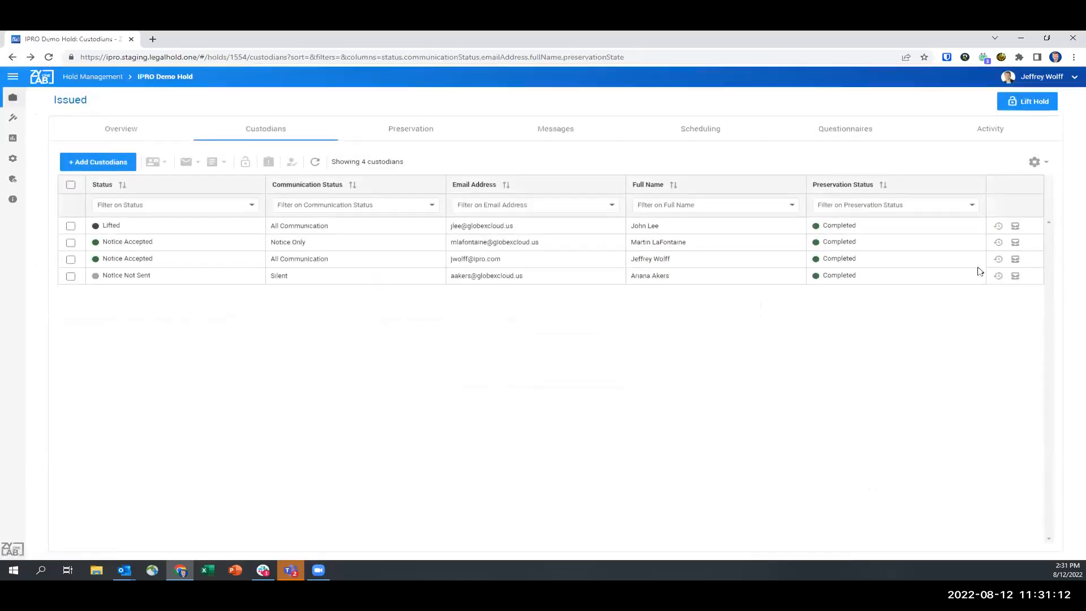
- Examine the Custodian: Add and Custodian: Change event details in the Notice Only custodian's audit history
{"action": "left_click", "coordinate": [998, 244]}
{"action": "left_click", "coordinate": [107, 283]}
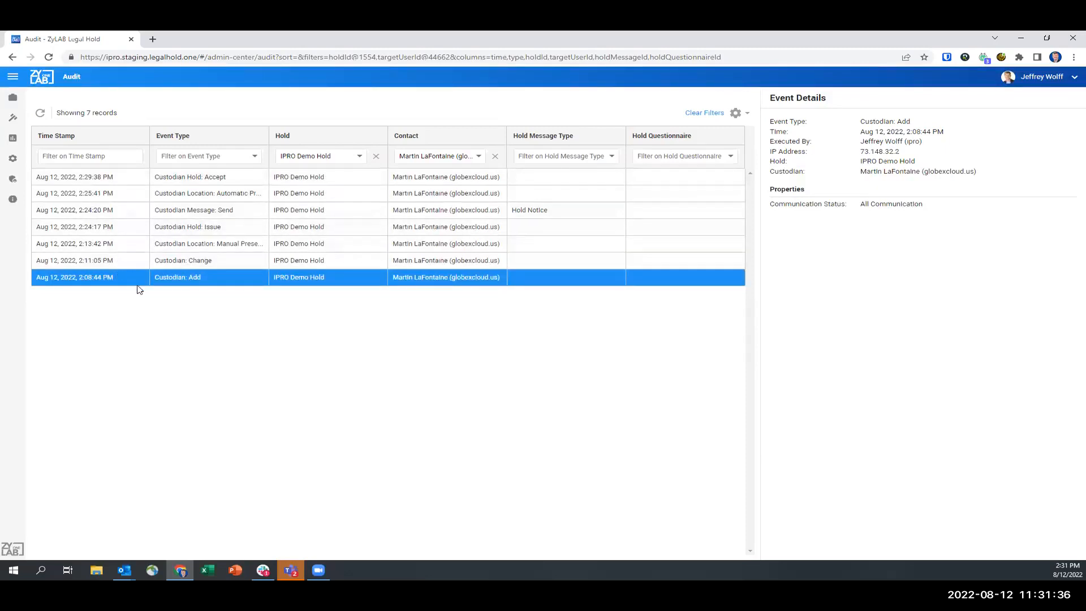
{"action": "left_click", "coordinate": [93, 262]}
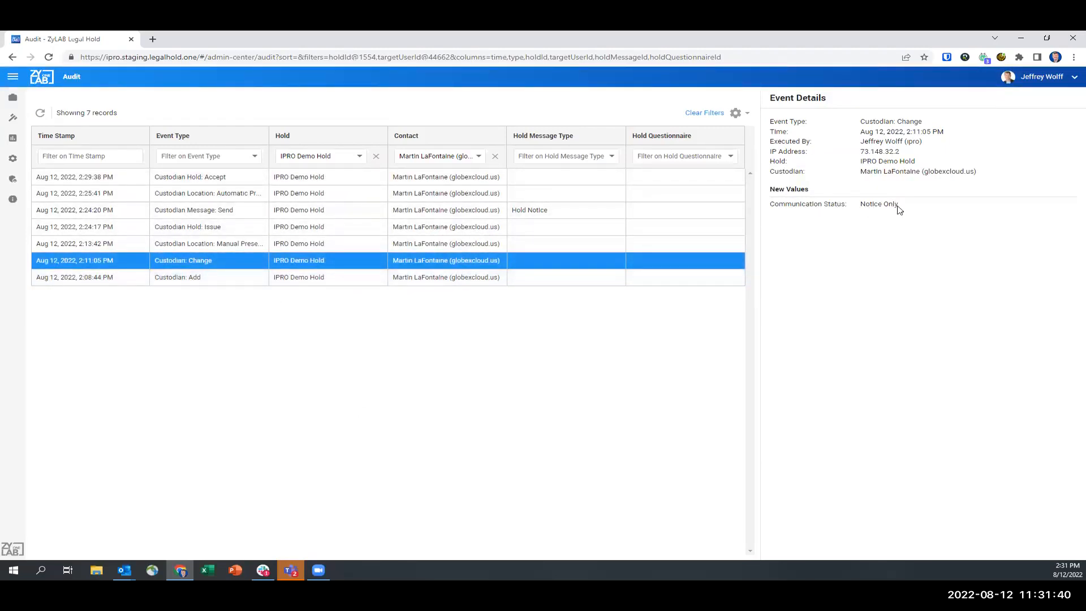
- Examine the Notice Only custodian's remaining audit events: manual preservation, hold issue, the sent hold notice's full text, automatic preservation and hold acceptance
{"action": "left_click", "coordinate": [217, 243]}
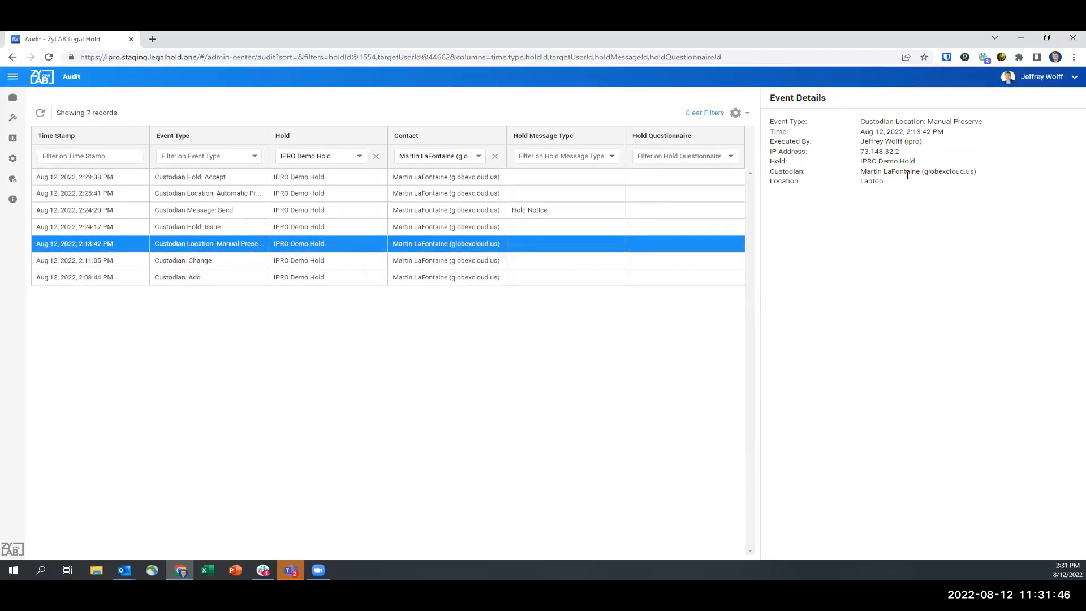
{"action": "left_click", "coordinate": [196, 227]}
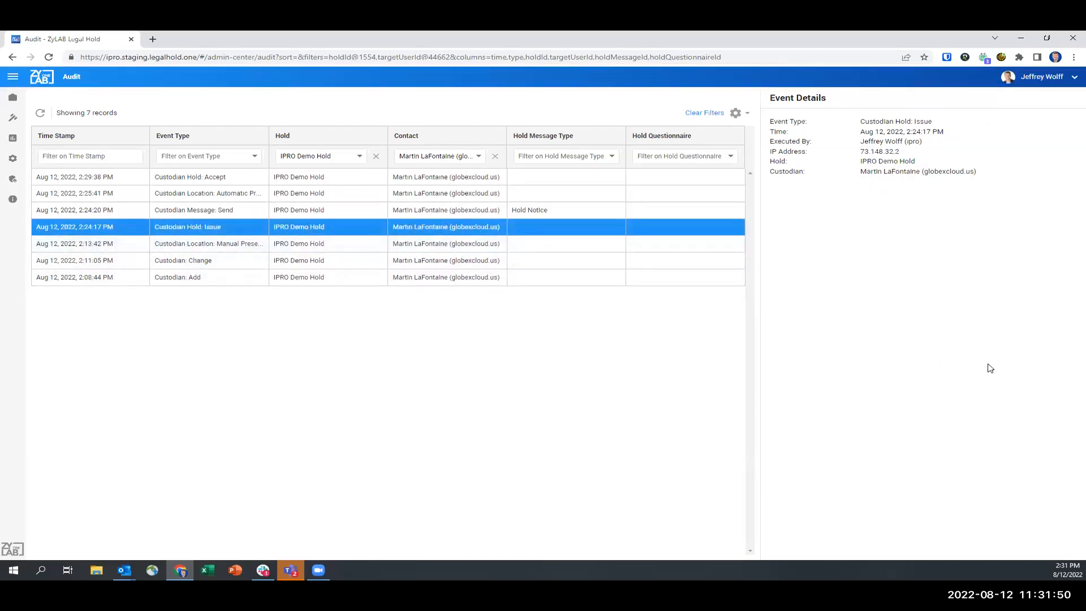
{"action": "left_click", "coordinate": [428, 209]}
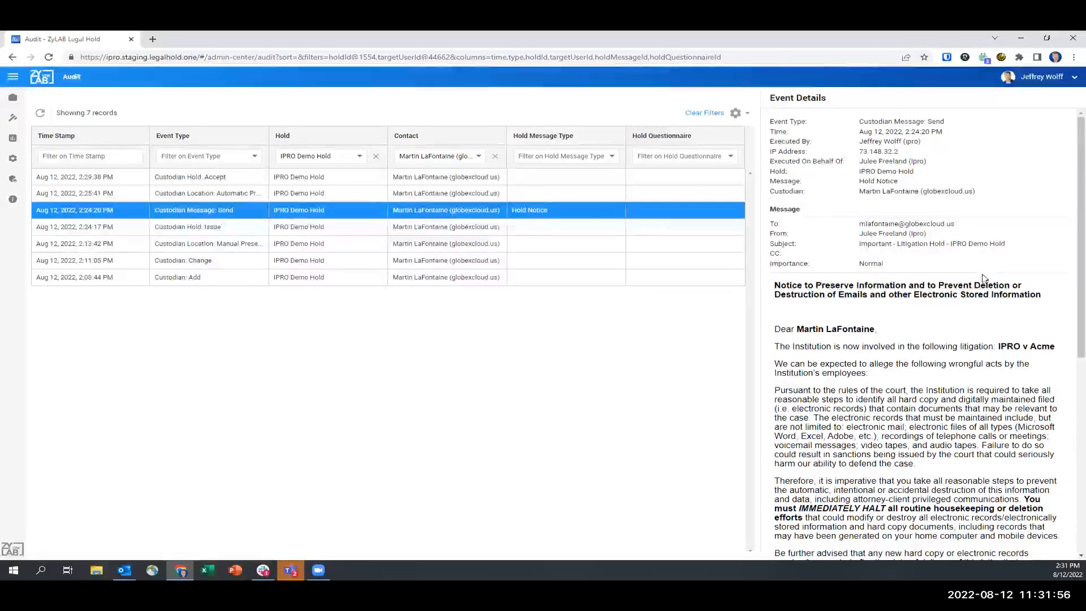
{"action": "scroll", "coordinate": [982, 280], "scroll_direction": "down", "scroll_amount": 2}
{"action": "scroll", "coordinate": [983, 281], "scroll_direction": "down", "scroll_amount": 5}
{"action": "scroll", "coordinate": [1025, 294], "scroll_direction": "up", "scroll_amount": 5}
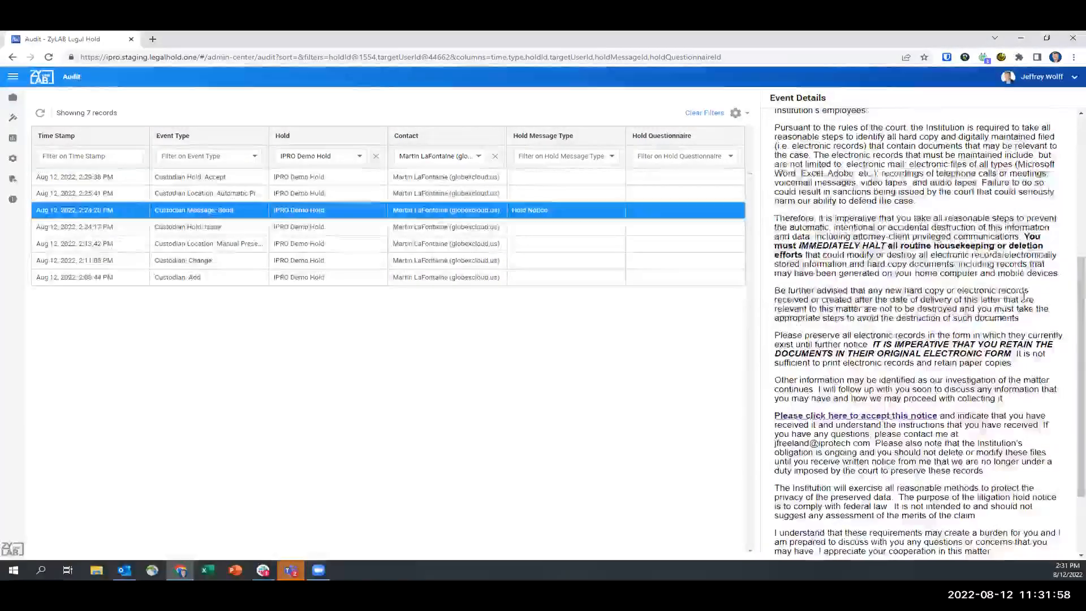
{"action": "scroll", "coordinate": [1025, 294], "scroll_direction": "up", "scroll_amount": 2}
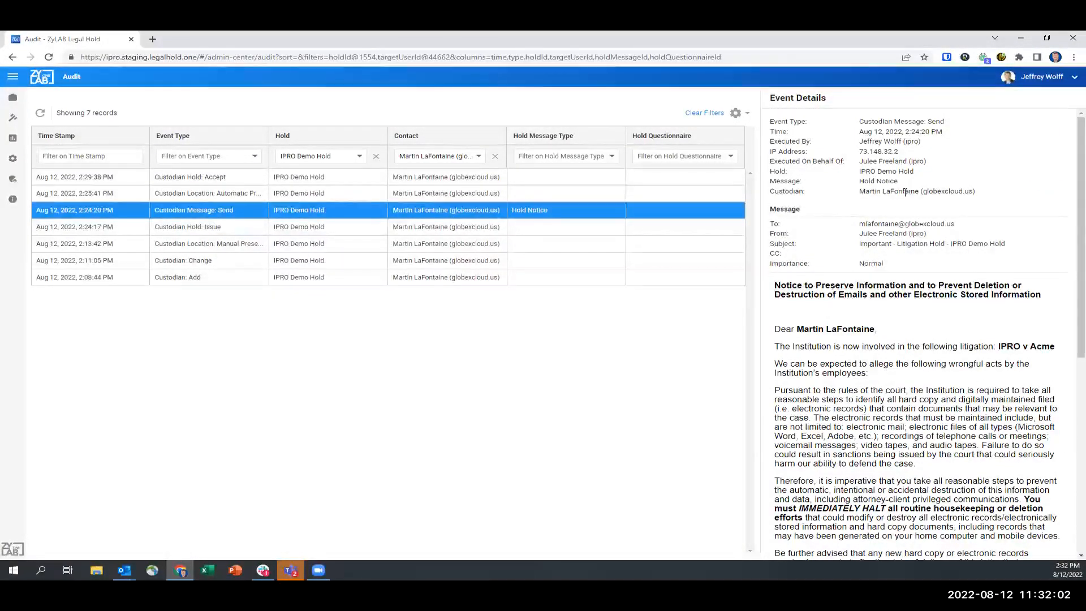
{"action": "left_click", "coordinate": [183, 193]}
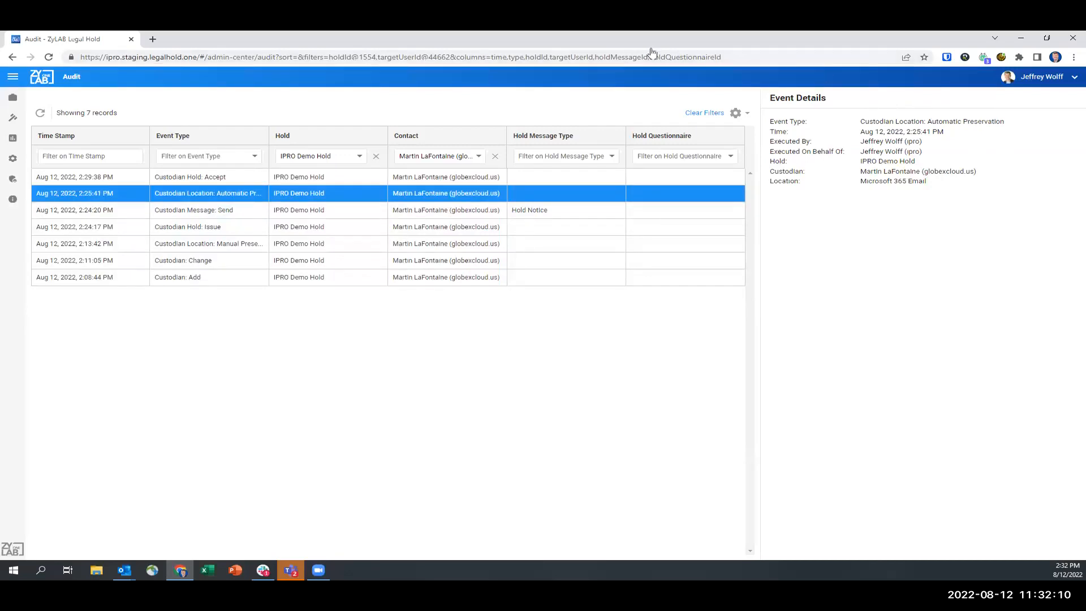
{"action": "left_click", "coordinate": [208, 180]}
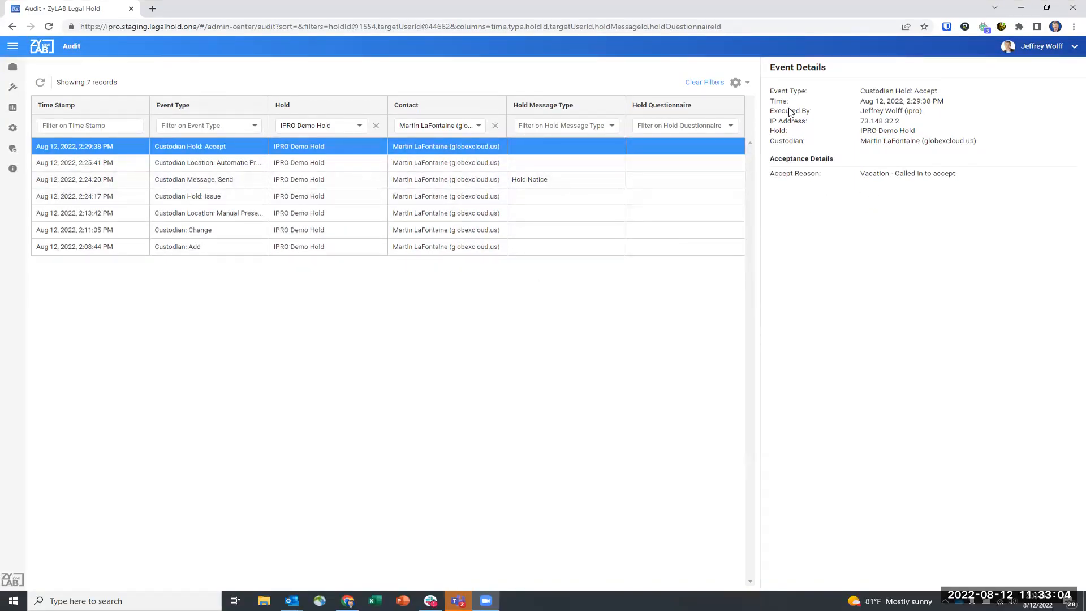
- Review the preservation overview of IPRO Demo Hold and open the results of its Standard Hold Questions acceptance questionnaire
{"action": "left_click", "coordinate": [10, 72]}
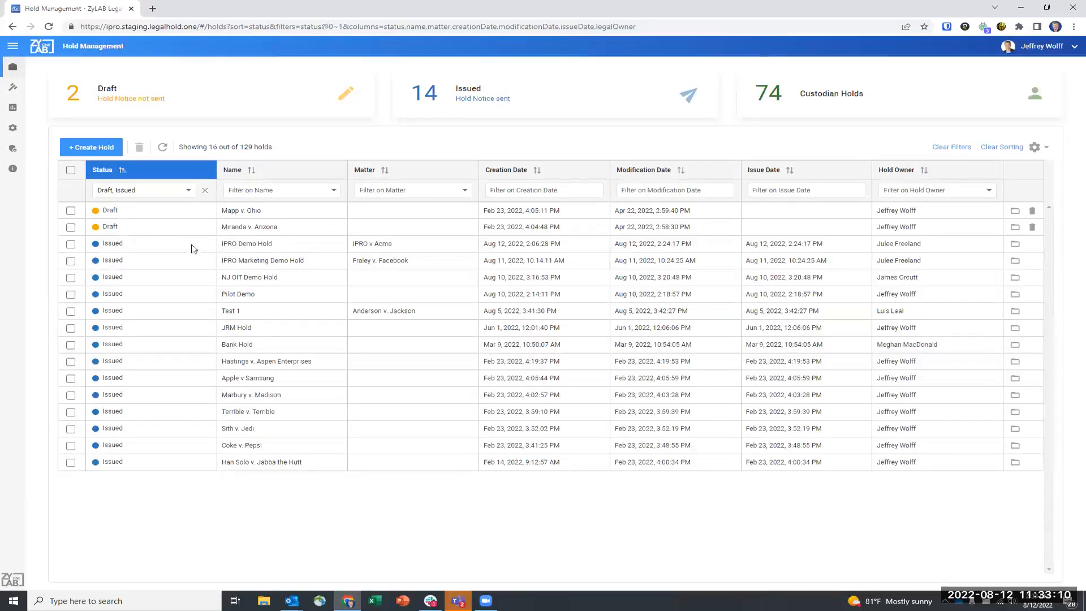
{"action": "left_click", "coordinate": [293, 250]}
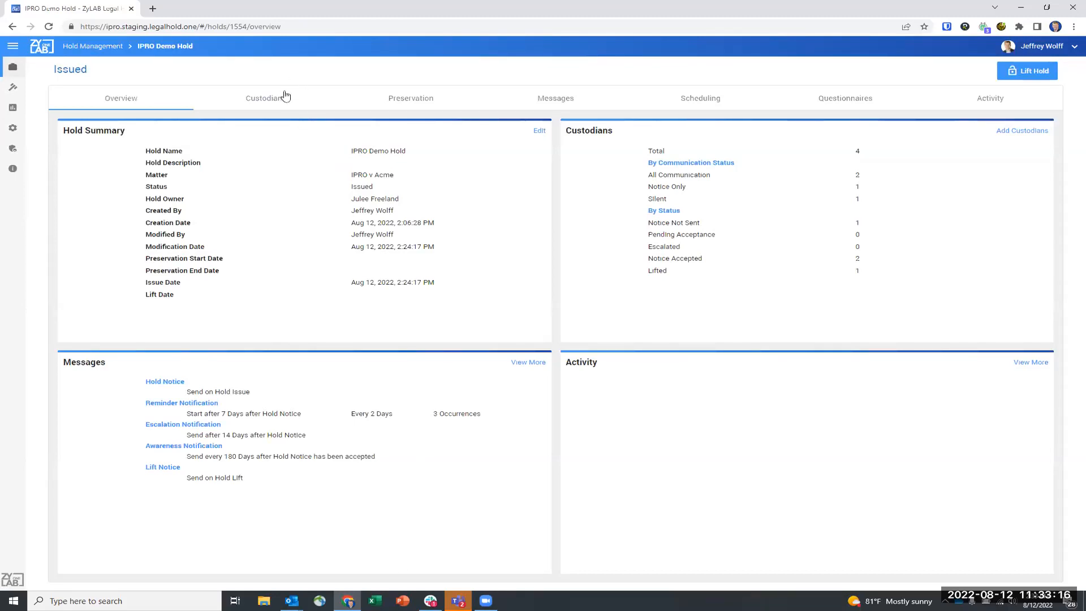
{"action": "left_click", "coordinate": [422, 107]}
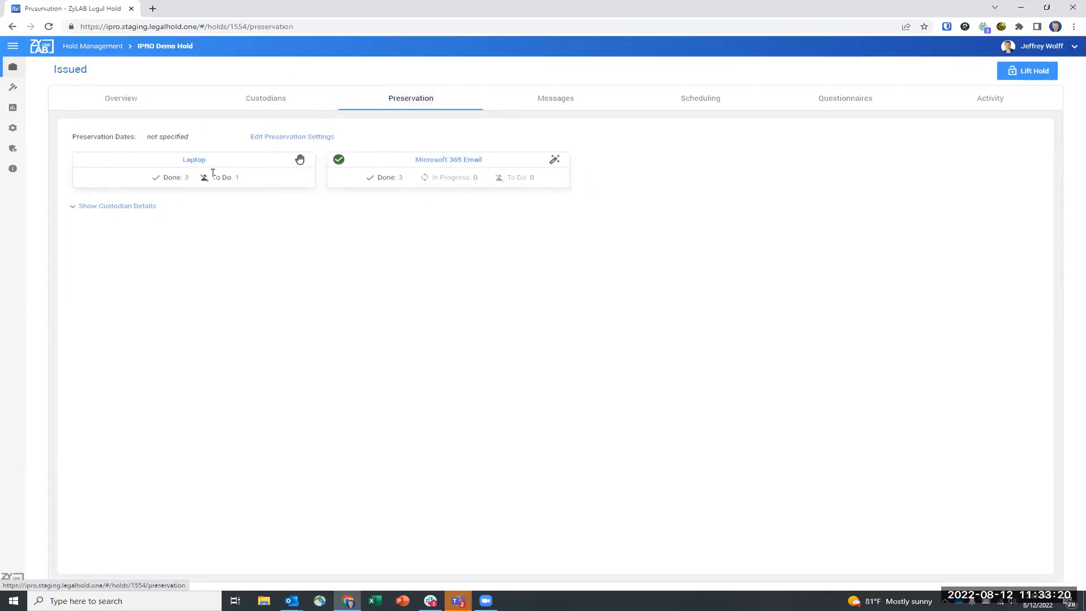
{"action": "left_click", "coordinate": [855, 105]}
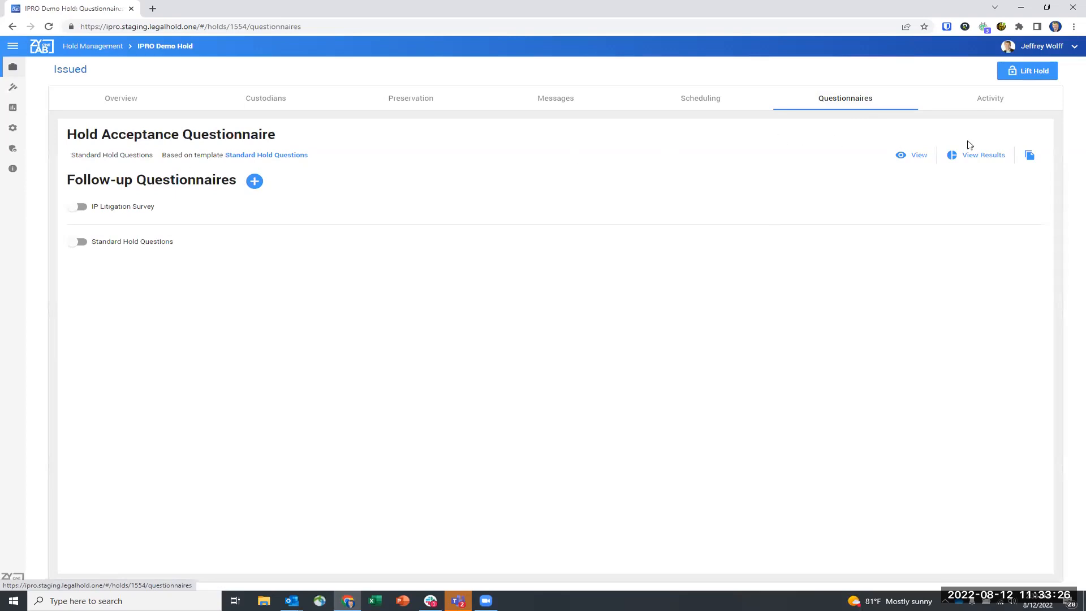
{"action": "left_click", "coordinate": [978, 163]}
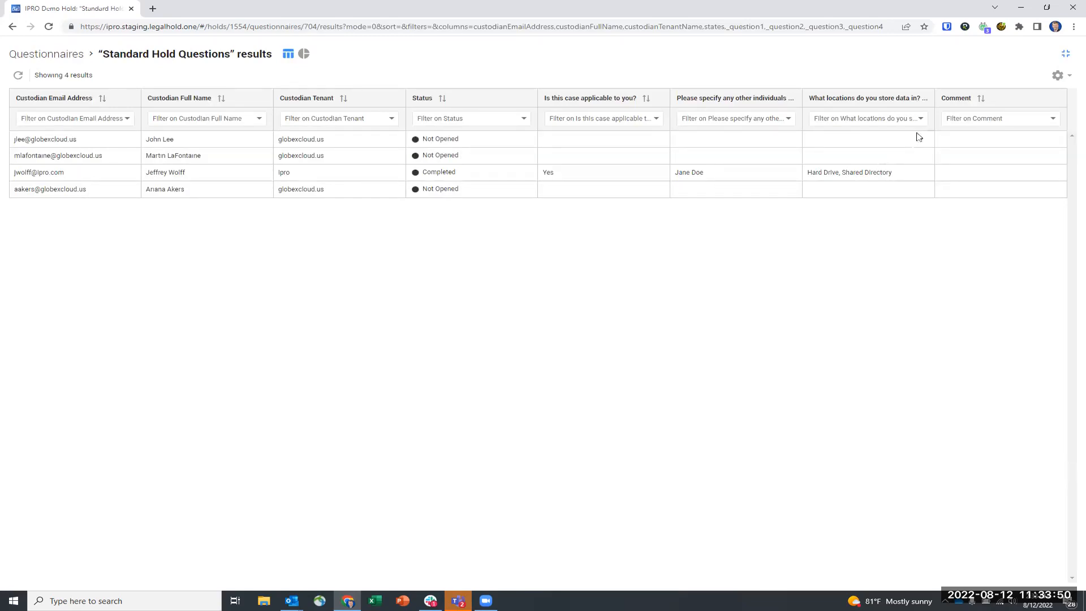
- Review the export formats and the chart view of the questionnaire results, and return to the hold's questionnaires
{"action": "left_click", "coordinate": [1058, 77]}
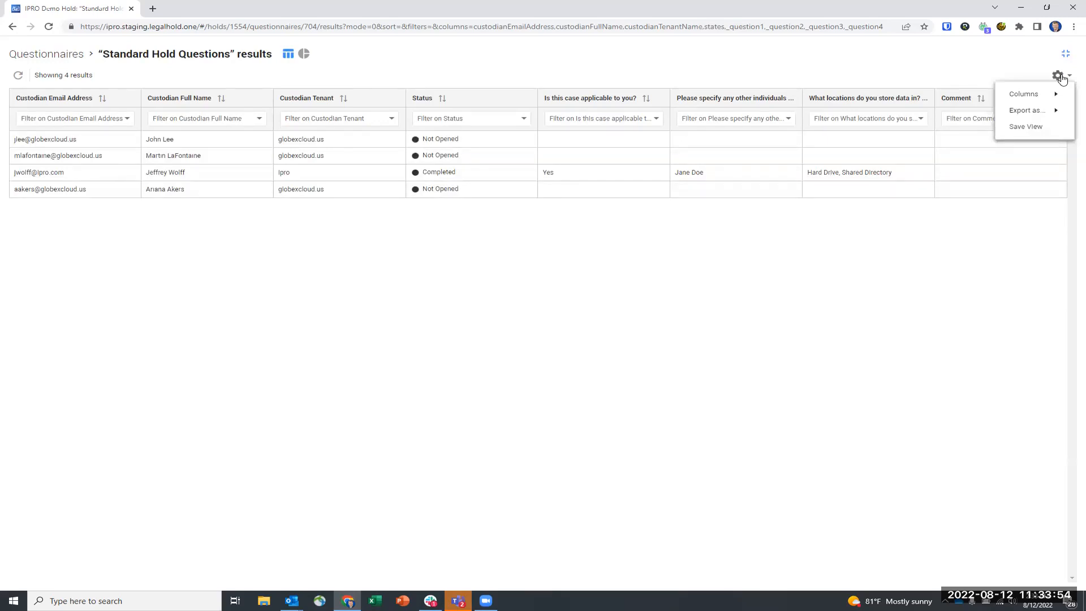
{"action": "left_click", "coordinate": [1041, 115]}
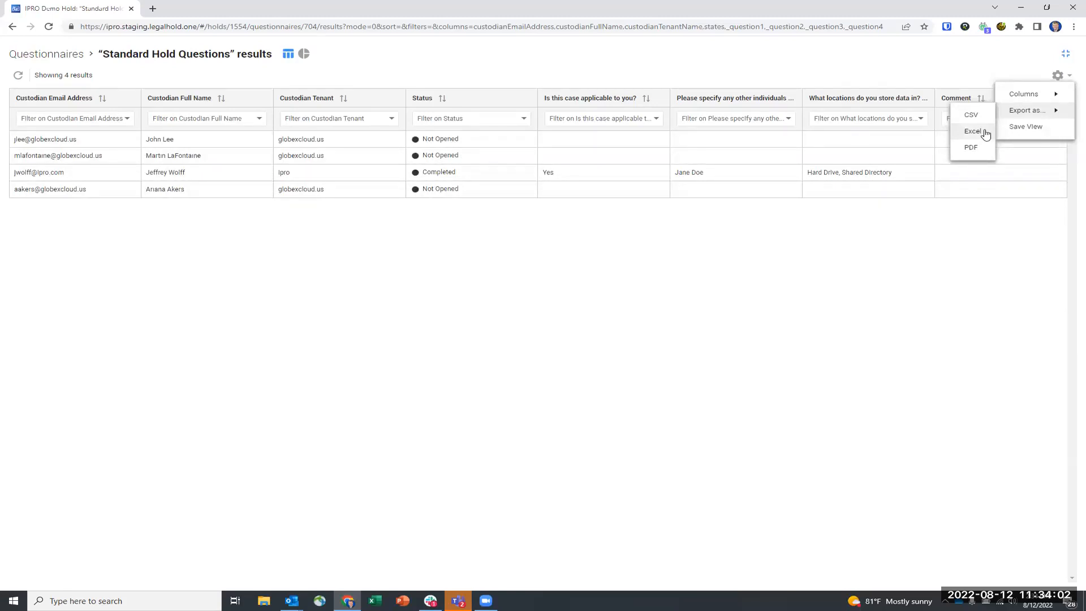
{"action": "left_click", "coordinate": [305, 54]}
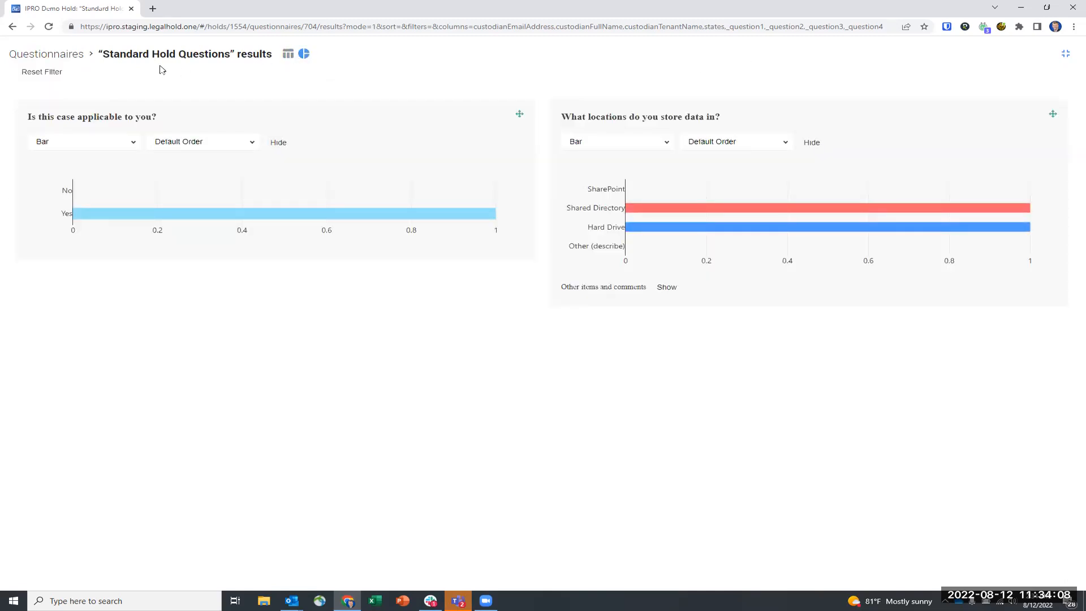
{"action": "left_click", "coordinate": [46, 56]}
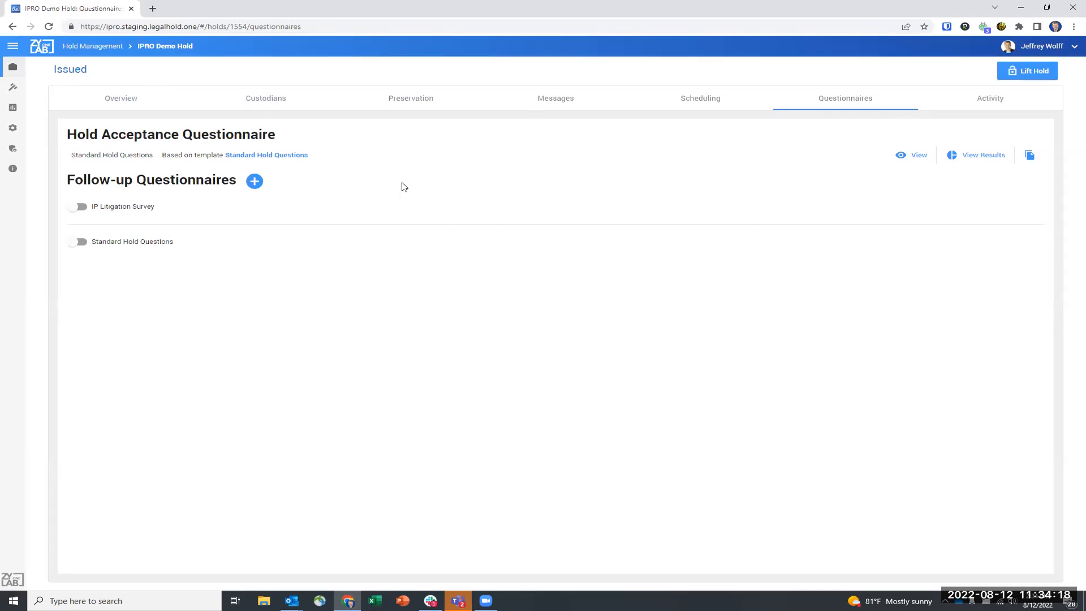
- Lift the entire IPRO Demo Hold and check the status of its custodians
{"action": "left_click", "coordinate": [91, 46]}
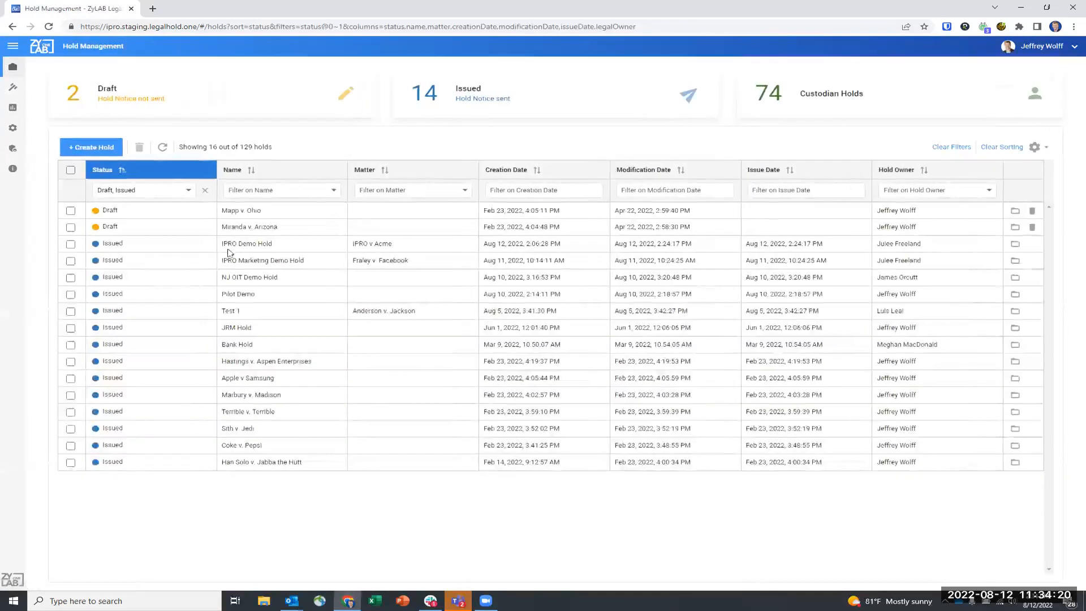
{"action": "left_click", "coordinate": [274, 247]}
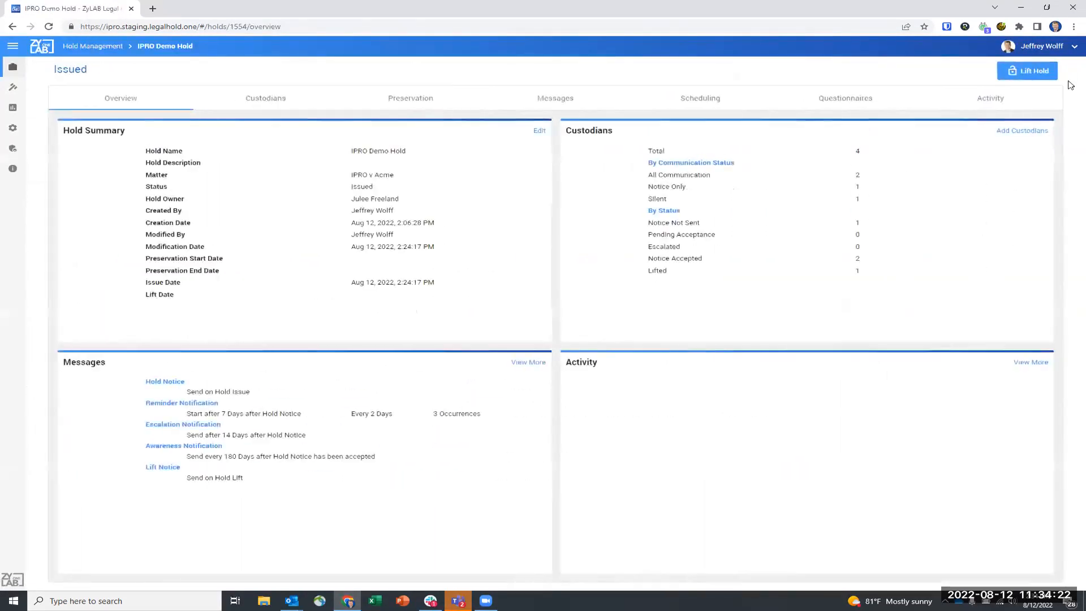
{"action": "left_click", "coordinate": [1031, 75]}
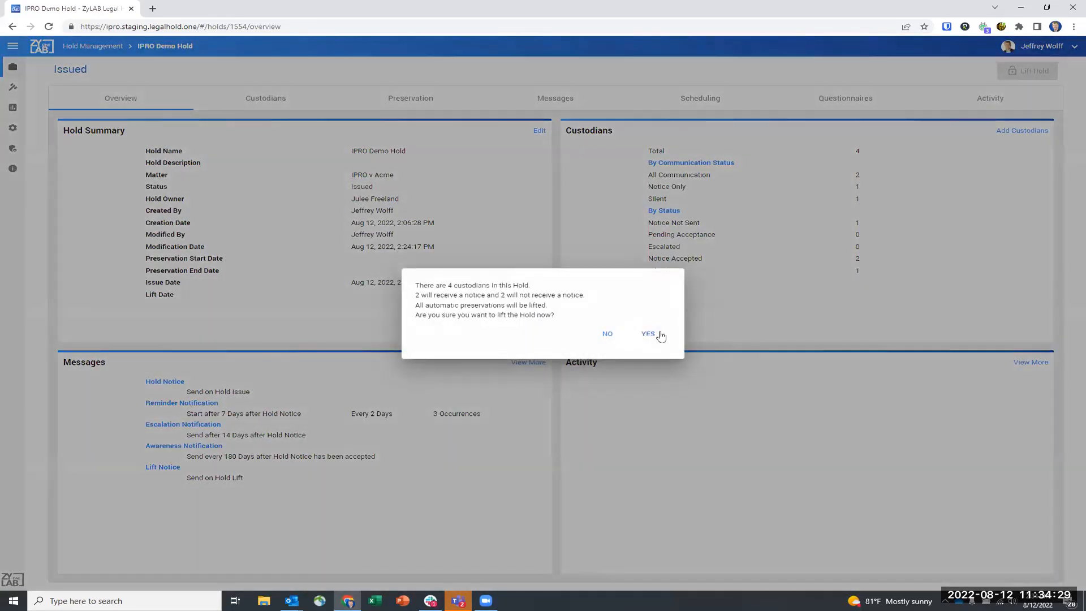
{"action": "left_click", "coordinate": [647, 334]}
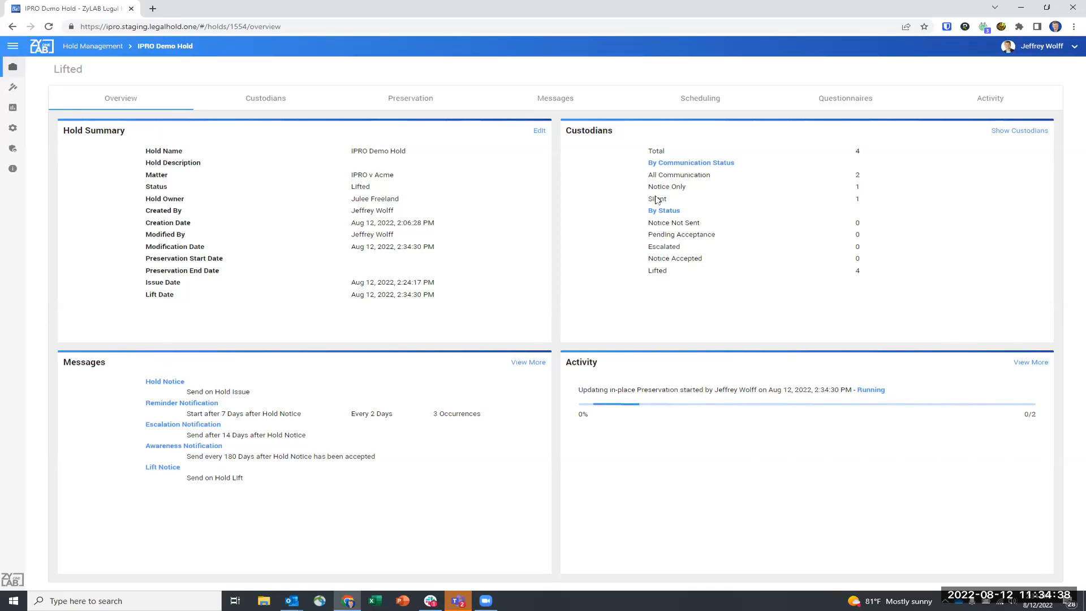
{"action": "left_click", "coordinate": [264, 98]}
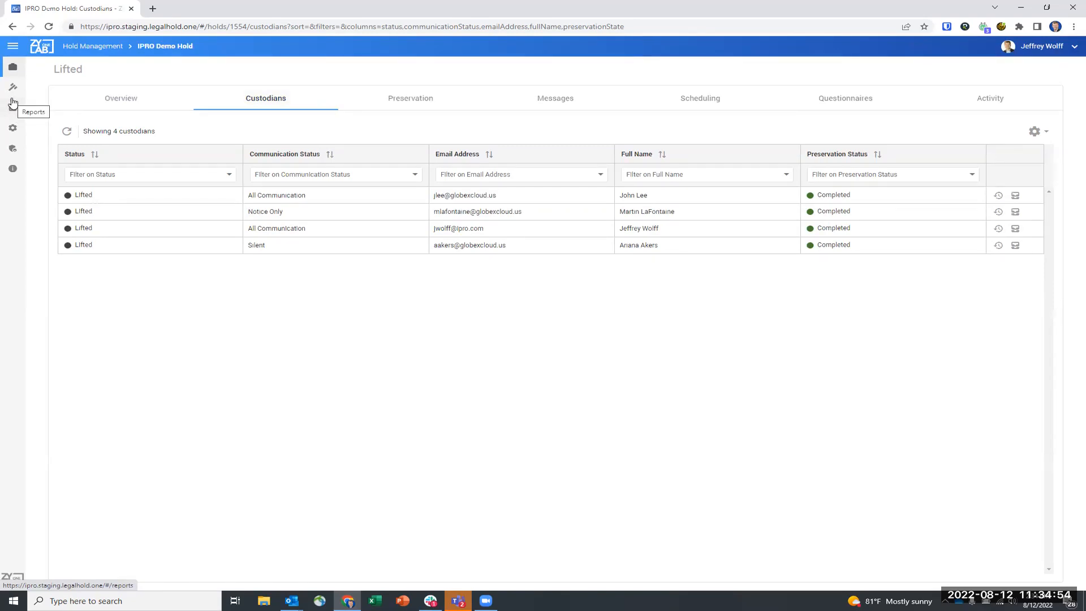
- Review the extended matter details of IPRO v Acme without editing them, and return to the matter list with no matter selected
{"action": "left_click", "coordinate": [13, 68]}
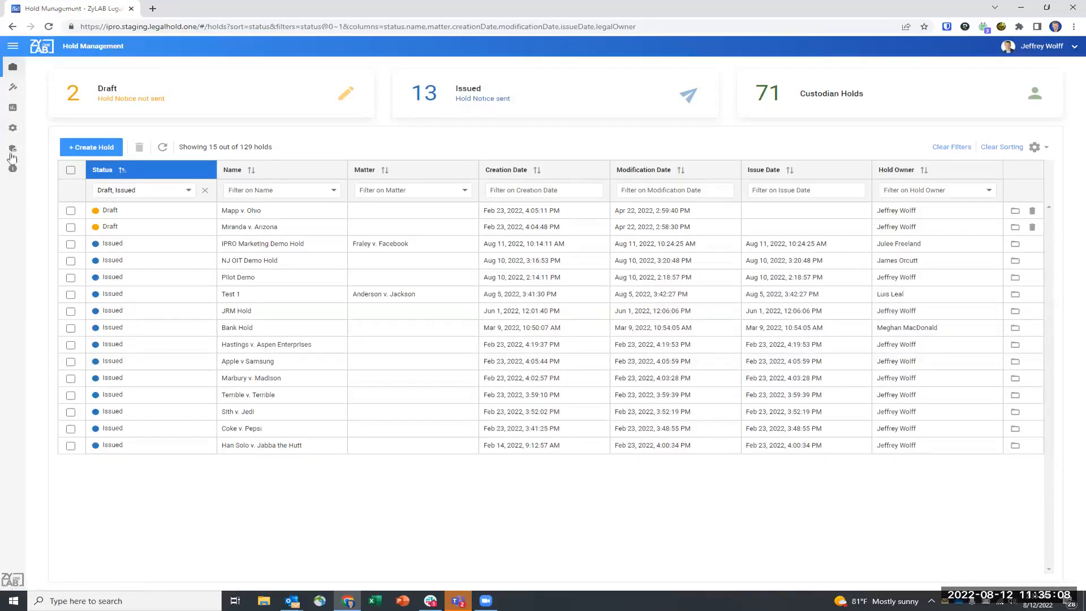
{"action": "left_click", "coordinate": [13, 90]}
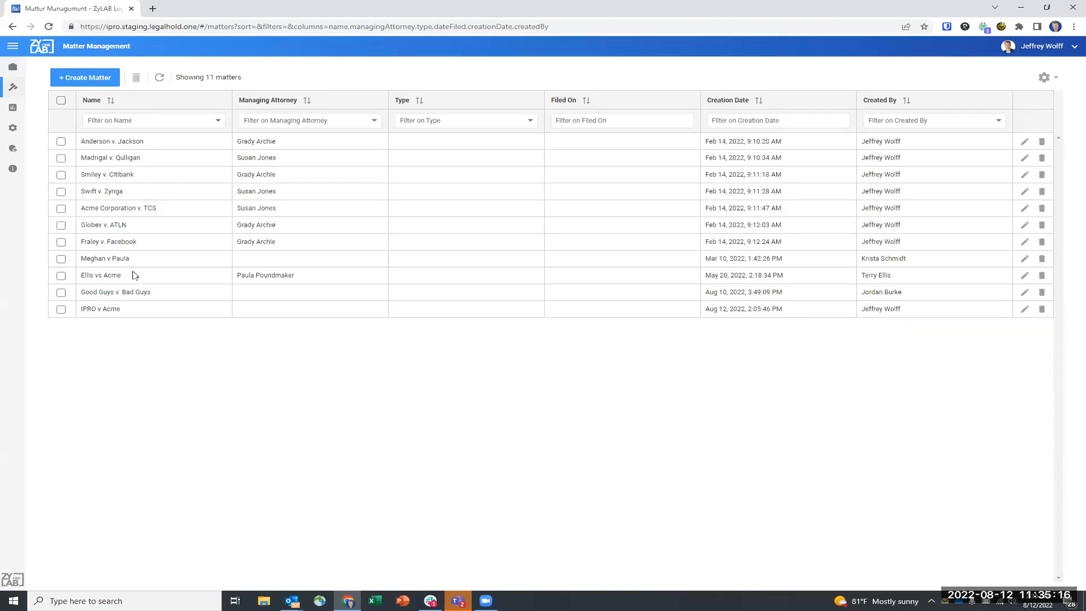
{"action": "double_click", "coordinate": [106, 313]}
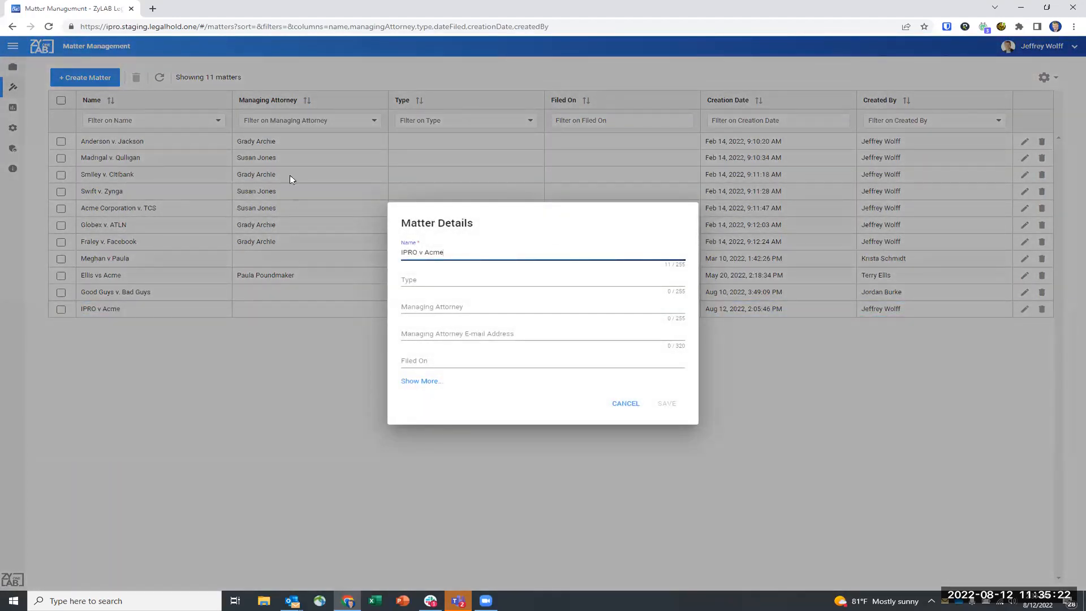
{"action": "left_click", "coordinate": [418, 383]}
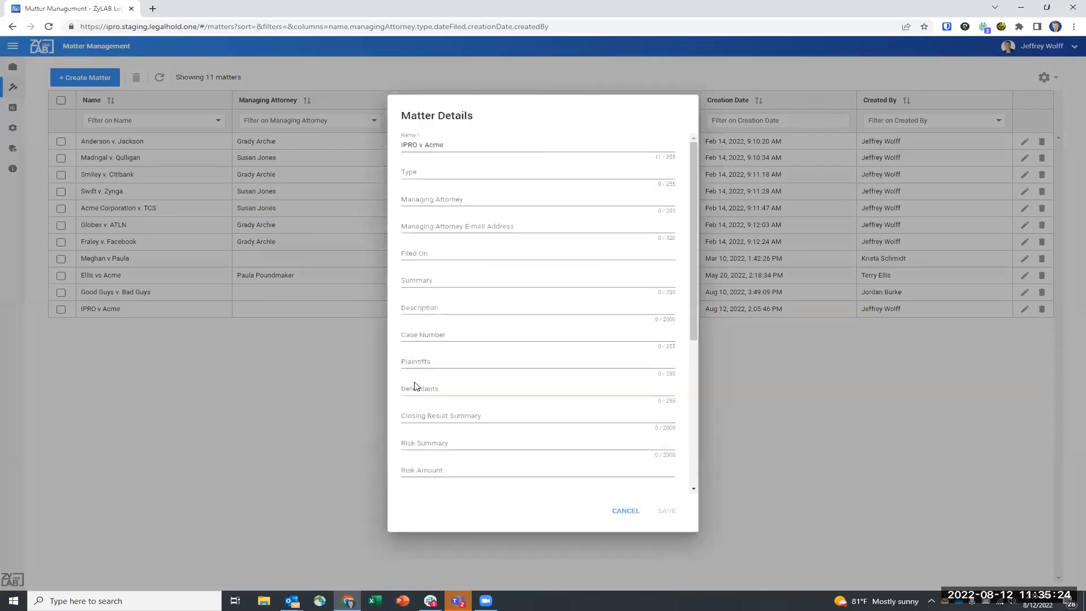
{"action": "scroll", "coordinate": [477, 340], "scroll_direction": "down", "scroll_amount": 5}
{"action": "scroll", "coordinate": [477, 345], "scroll_direction": "up", "scroll_amount": 5}
{"action": "left_click", "coordinate": [621, 513]}
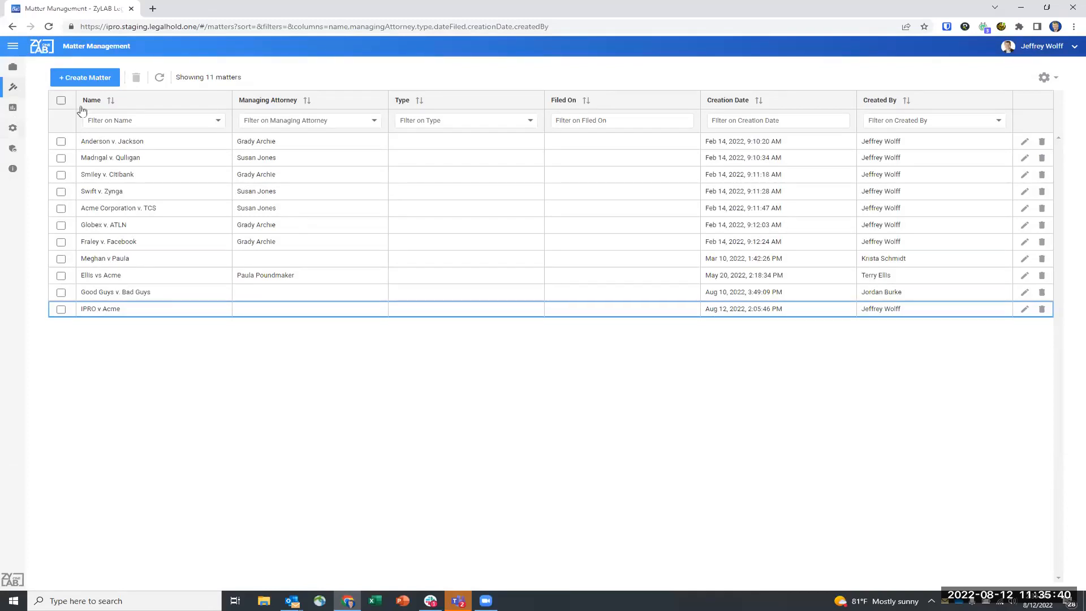
{"action": "left_click", "coordinate": [62, 143]}
{"action": "left_click", "coordinate": [62, 143]}
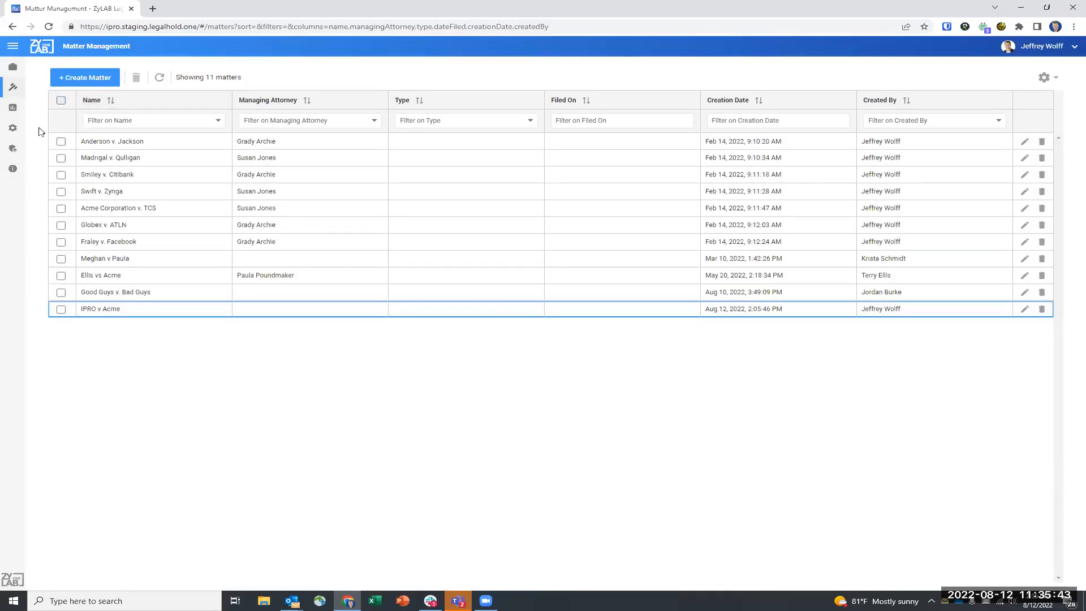
- Generate the Hold Detailed Report for IPRO Demo Hold
{"action": "left_click", "coordinate": [13, 109]}
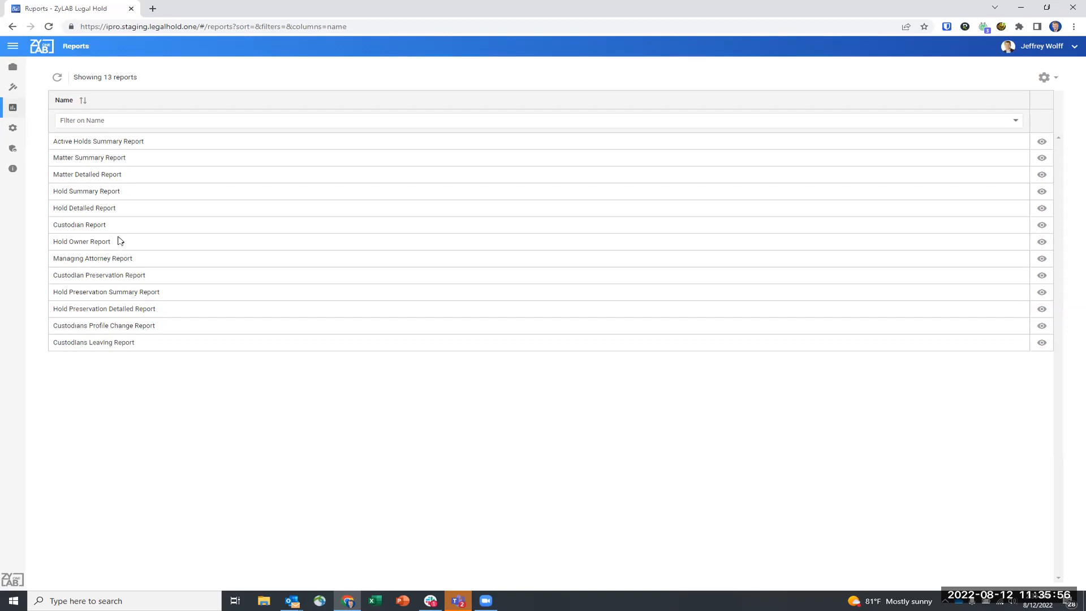
{"action": "left_click", "coordinate": [84, 209]}
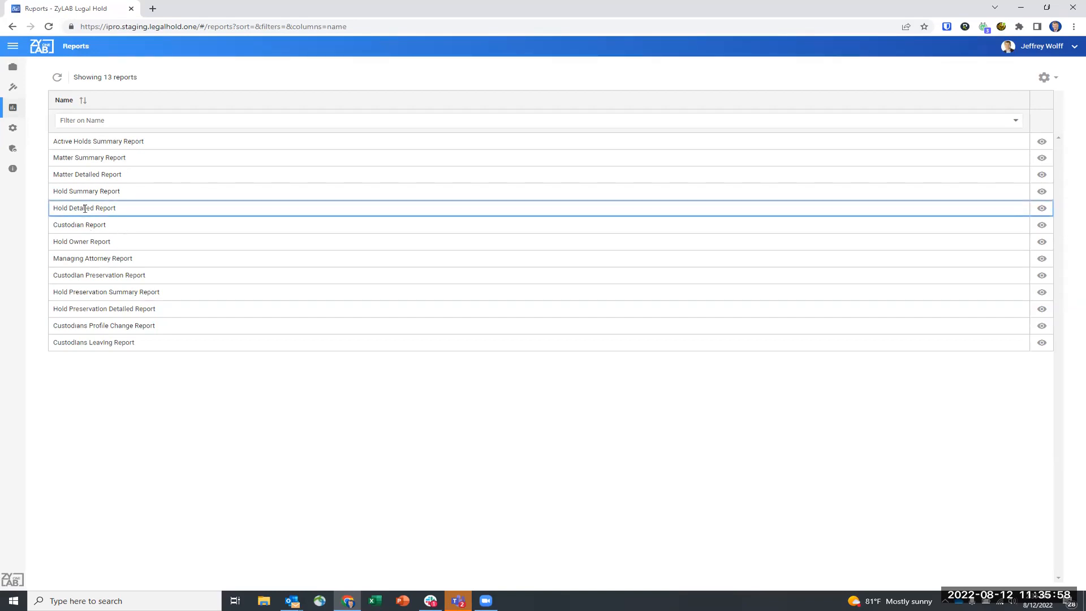
{"action": "double_click", "coordinate": [78, 208]}
{"action": "left_click", "coordinate": [94, 83]}
{"action": "type", "text": "ipro"}
{"action": "left_click", "coordinate": [92, 134]}
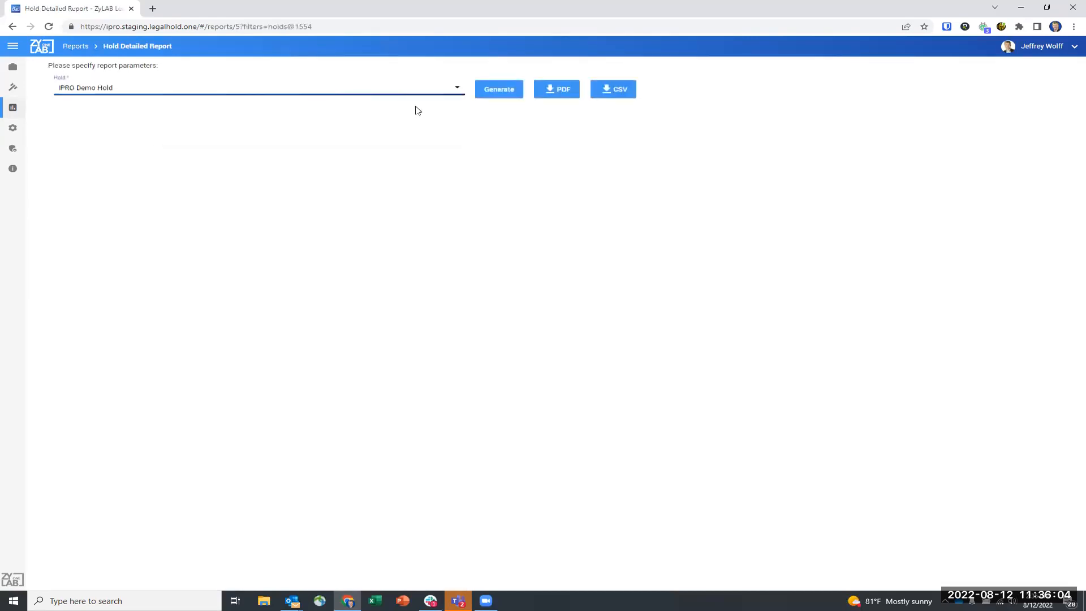
{"action": "left_click", "coordinate": [478, 92]}
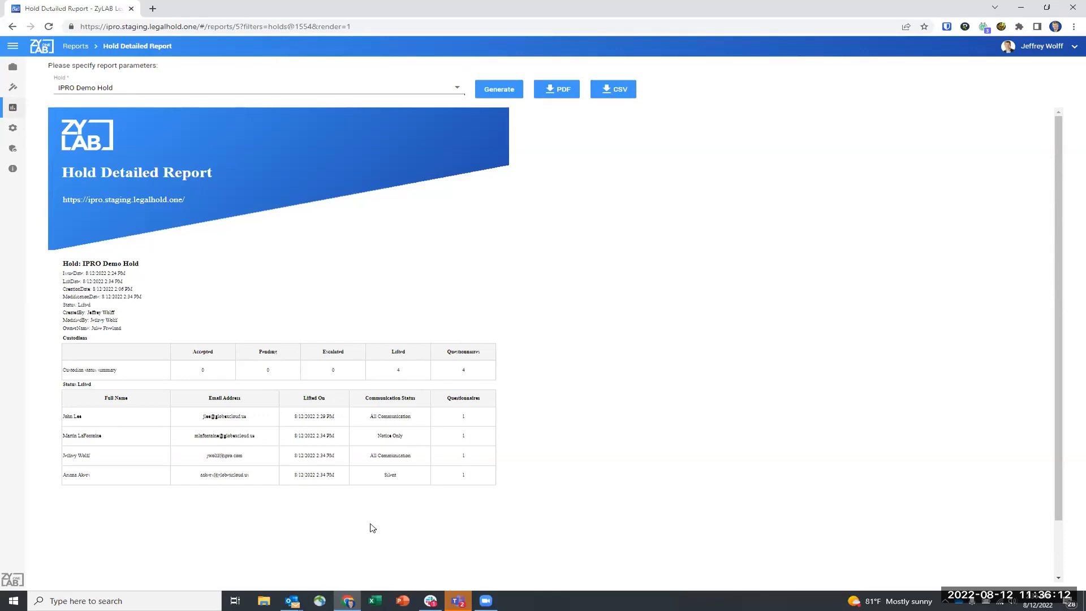
- Download the Hold Detailed Report as a PDF, view the downloaded file and close it
{"action": "left_click", "coordinate": [556, 93]}
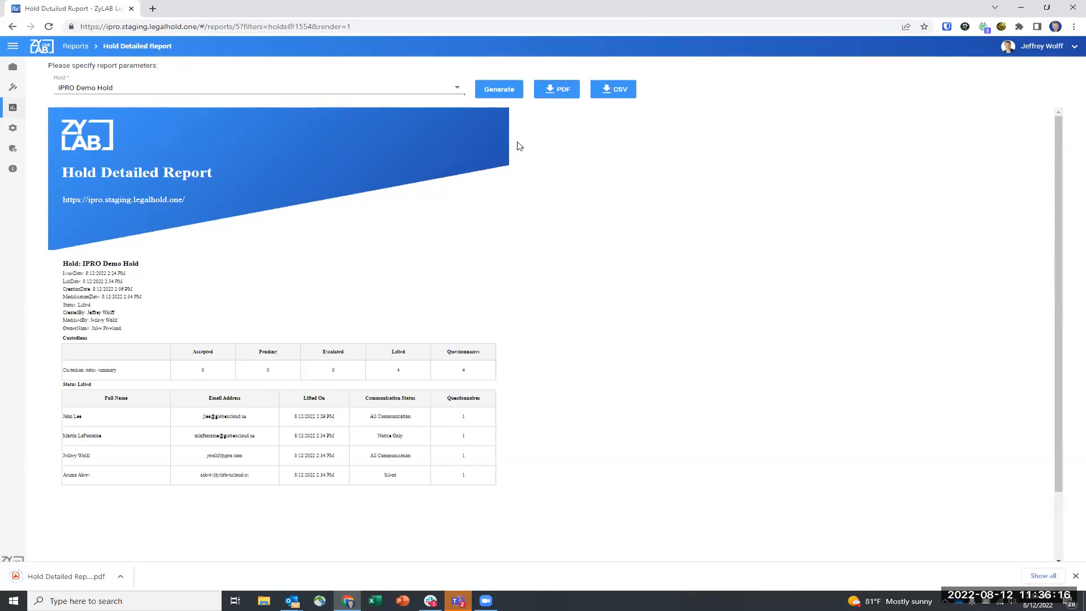
{"action": "left_click", "coordinate": [120, 576]}
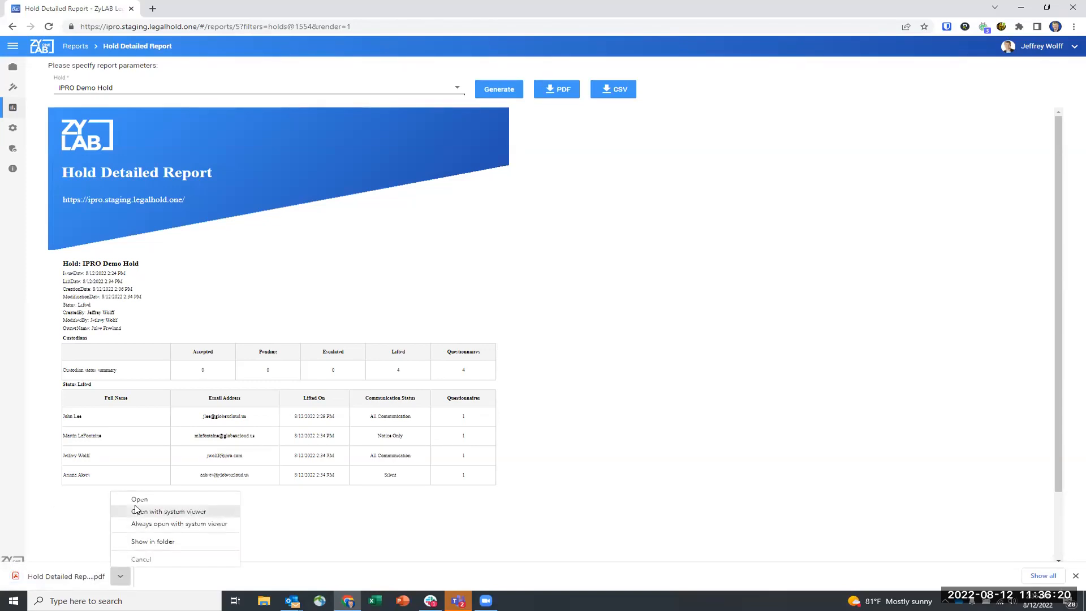
{"action": "left_click", "coordinate": [139, 499]}
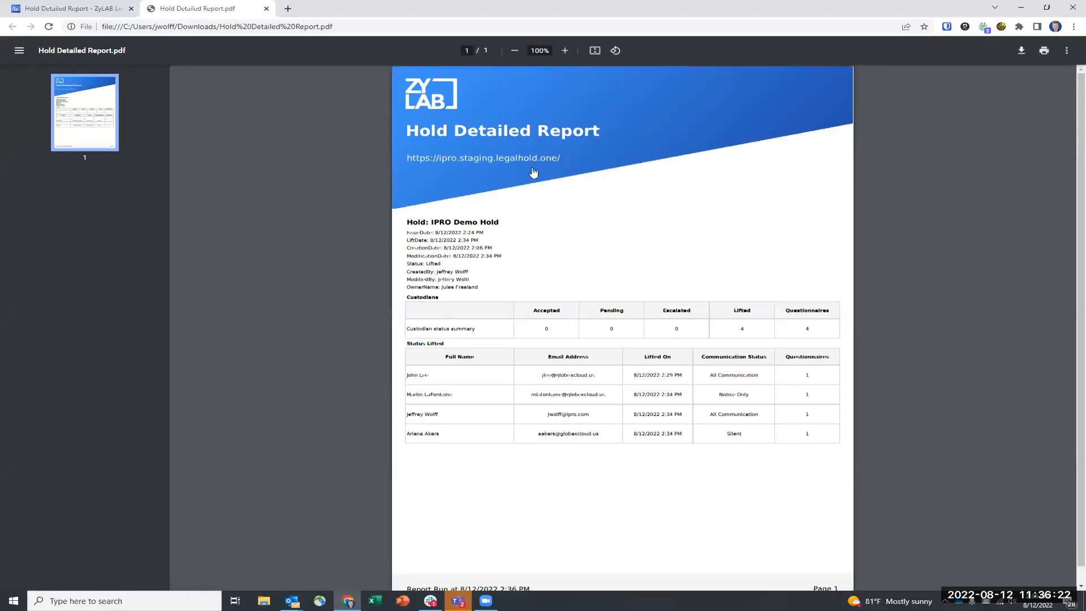
{"action": "left_click", "coordinate": [266, 9]}
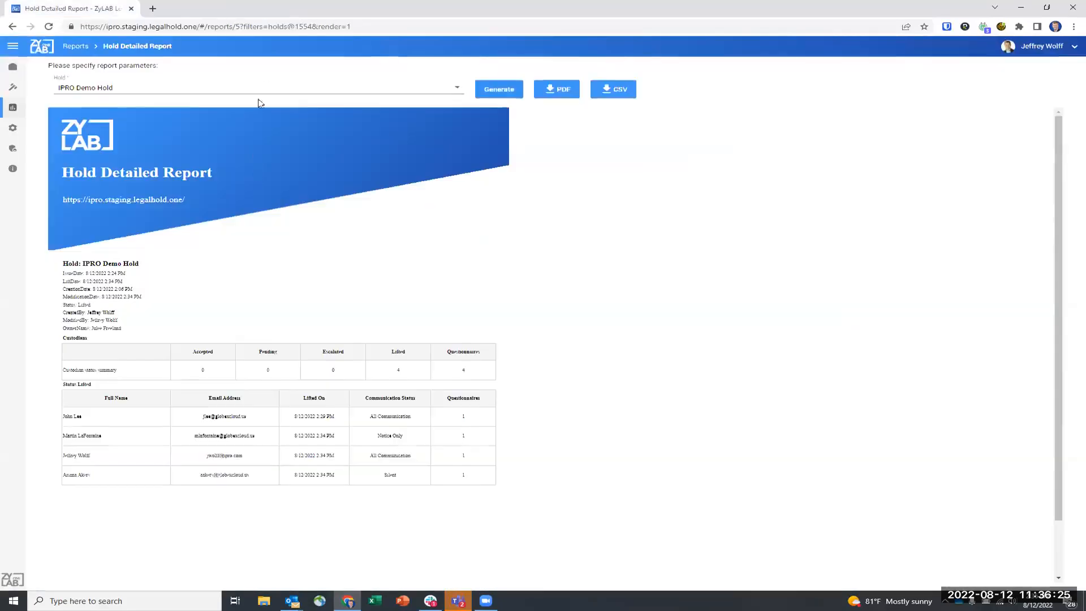
- Generate the Custodian Report for all custodians with the hold status Issued and look through its pages
{"action": "left_click", "coordinate": [76, 50]}
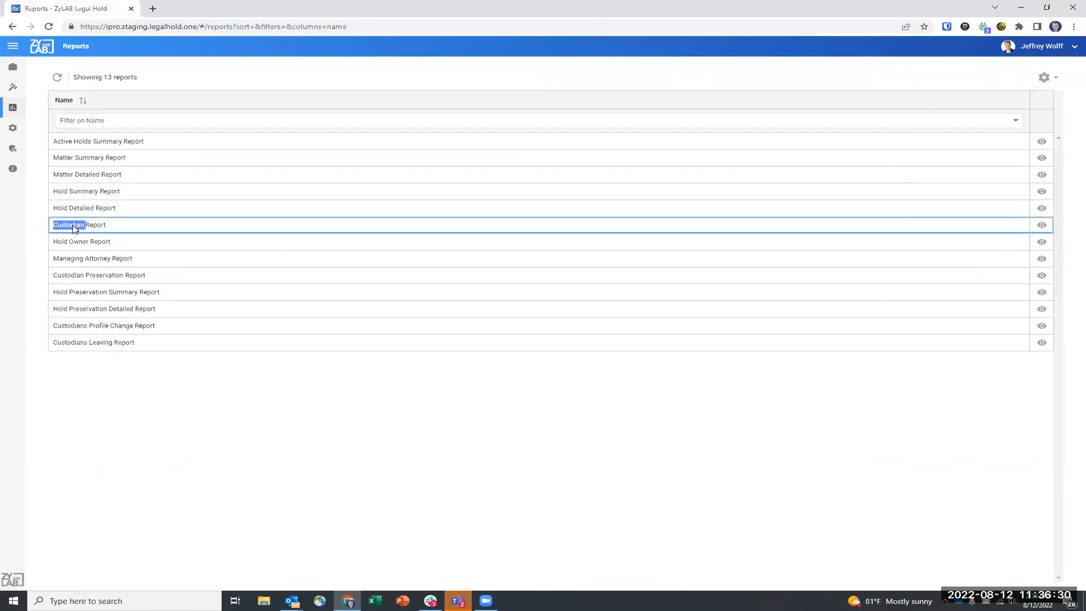
{"action": "left_click", "coordinate": [75, 226]}
{"action": "left_click", "coordinate": [322, 91]}
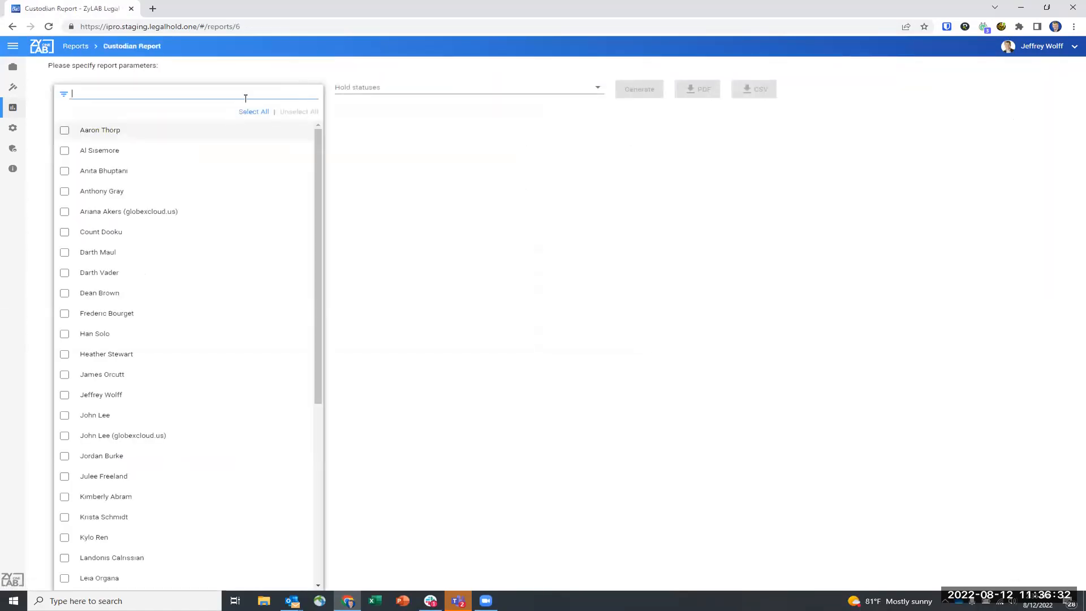
{"action": "left_click", "coordinate": [256, 112]}
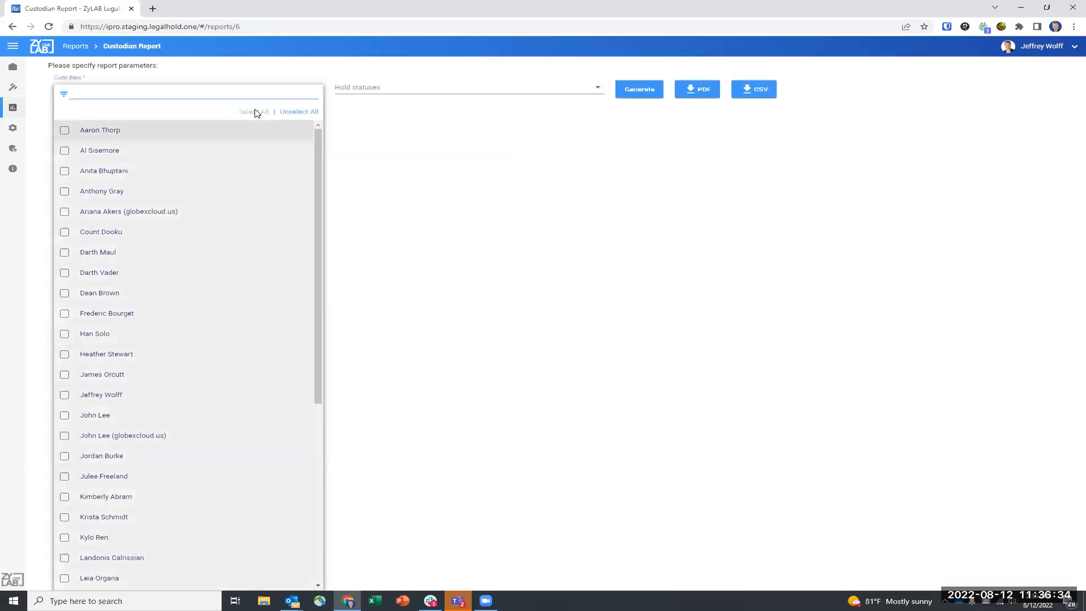
{"action": "left_click", "coordinate": [404, 85]}
{"action": "left_click", "coordinate": [383, 133]}
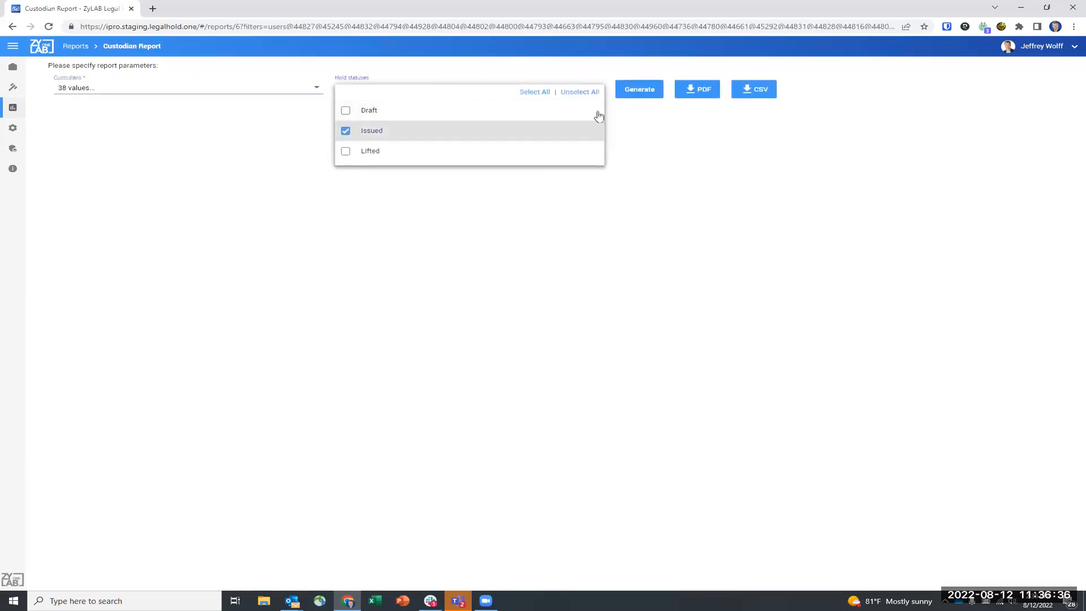
{"action": "left_click", "coordinate": [653, 91]}
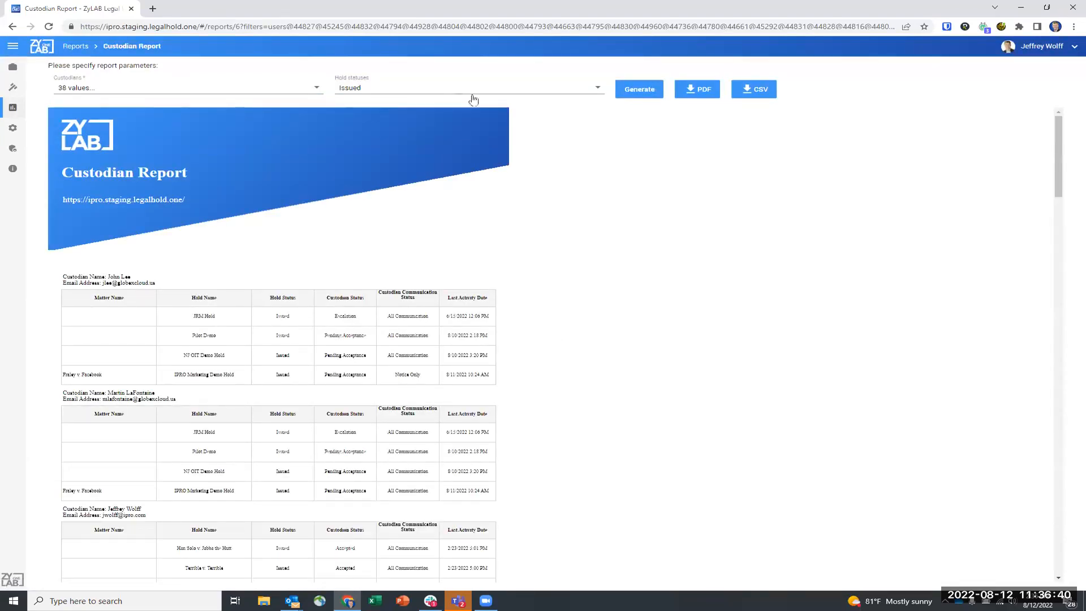
{"action": "scroll", "coordinate": [123, 433], "scroll_direction": "down", "scroll_amount": 2}
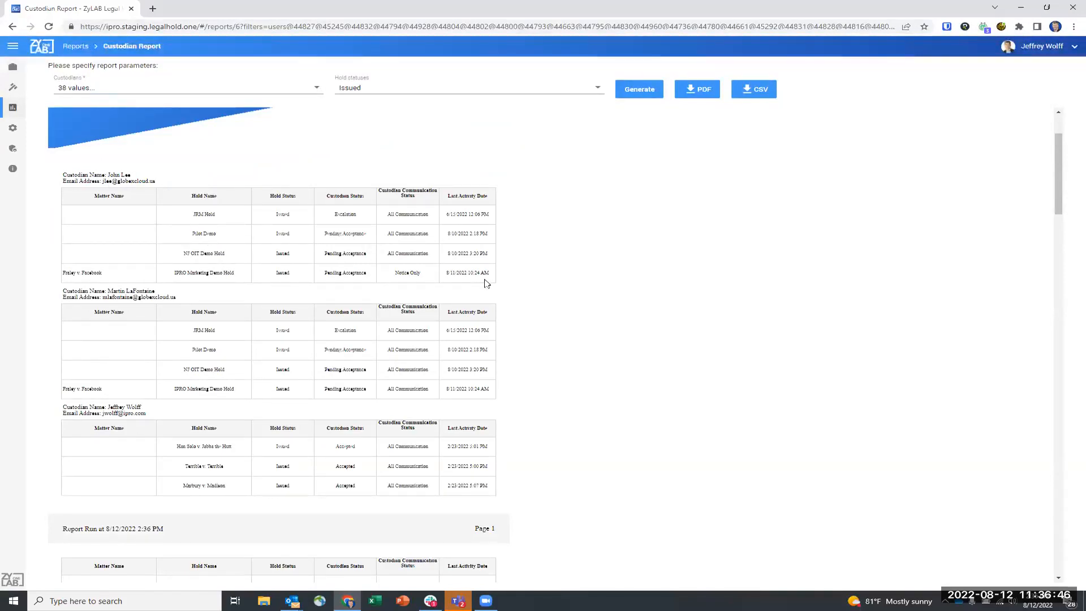
{"action": "scroll", "coordinate": [483, 281], "scroll_direction": "down", "scroll_amount": 10}
{"action": "scroll", "coordinate": [551, 206], "scroll_direction": "up", "scroll_amount": 10}
- Open the Custodians Leaving Report and include all holds in its parameters
{"action": "left_click", "coordinate": [75, 45]}
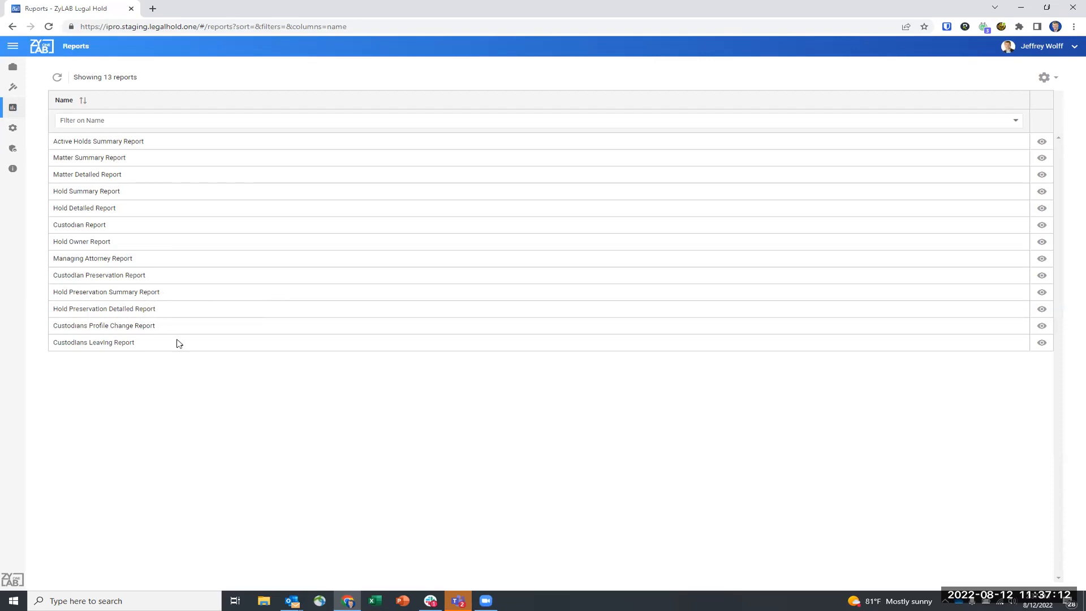
{"action": "left_click", "coordinate": [1041, 343]}
{"action": "left_click", "coordinate": [254, 87]}
{"action": "left_click", "coordinate": [249, 111]}
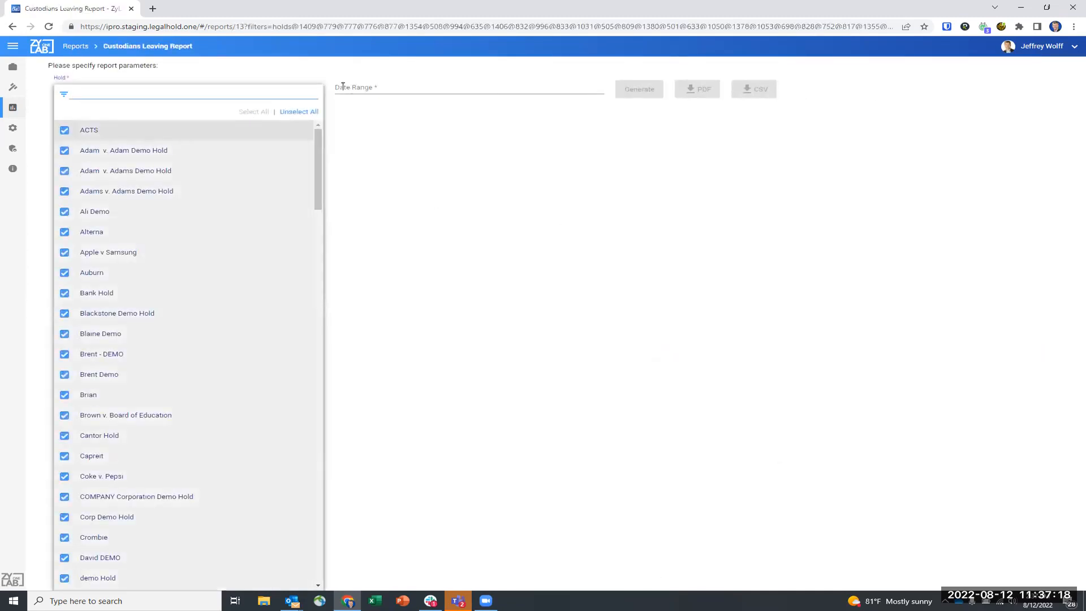
- Set the report's date range to Jun 1, 2022 - Aug 12, 2022 and generate the Custodians Leaving Report
{"action": "left_click", "coordinate": [378, 88]}
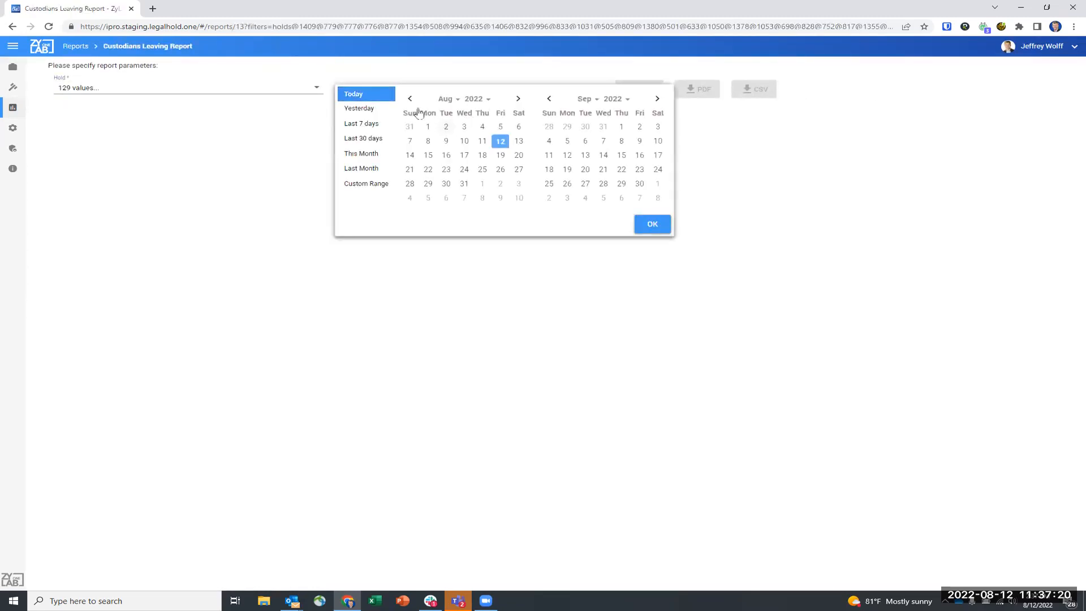
{"action": "left_click", "coordinate": [412, 99]}
{"action": "left_click", "coordinate": [412, 99]}
{"action": "left_click", "coordinate": [464, 127]}
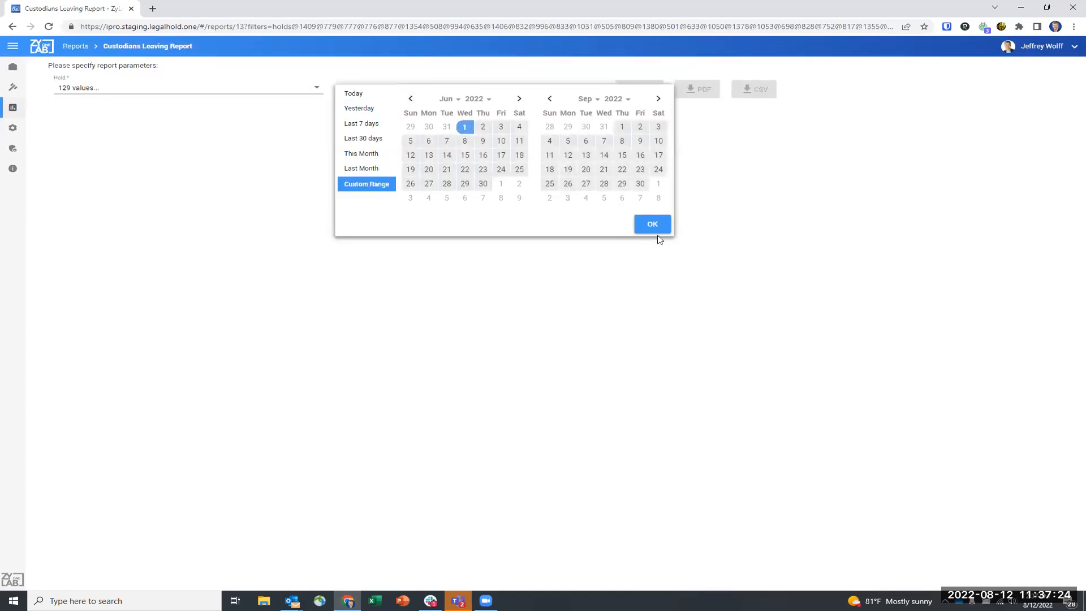
{"action": "left_click", "coordinate": [547, 98]}
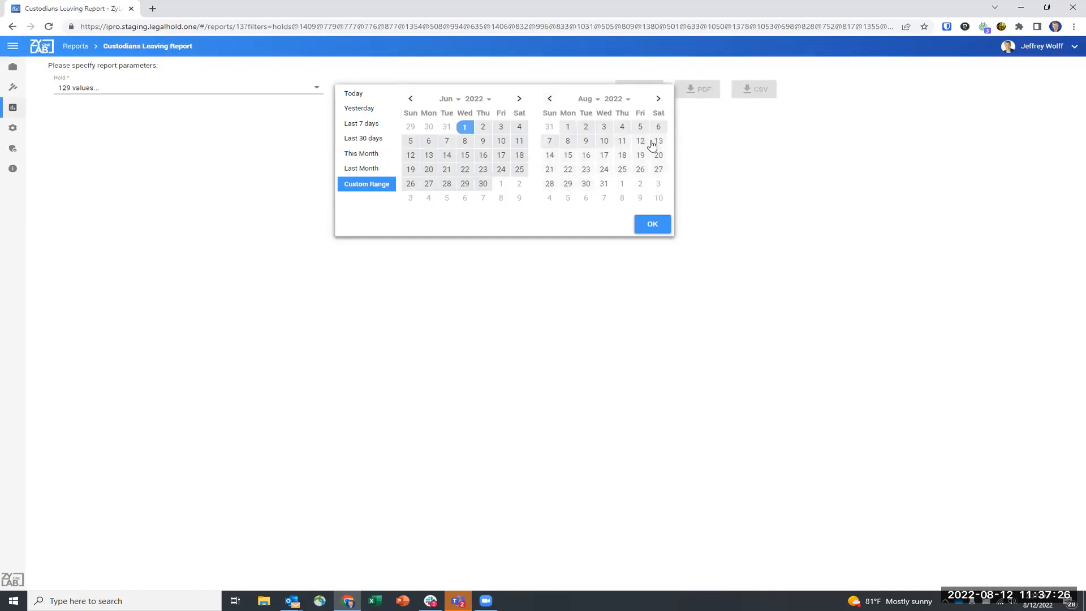
{"action": "left_click", "coordinate": [640, 141]}
{"action": "left_click", "coordinate": [650, 226]}
{"action": "left_click", "coordinate": [638, 90]}
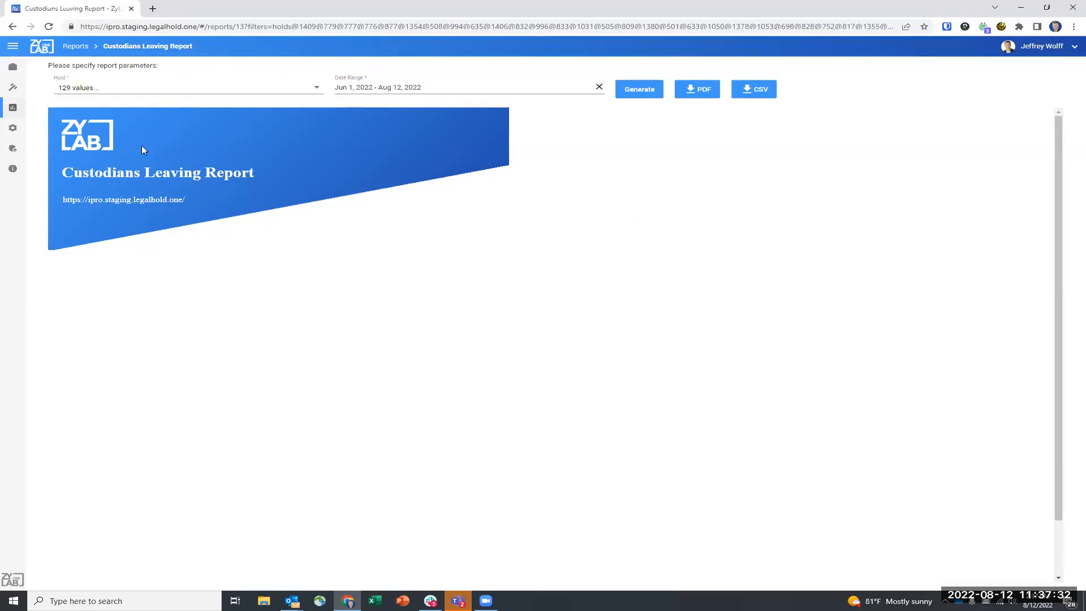
- Open the Address Book, examine all detail fields of the VP of Product contact and close the details
{"action": "left_click", "coordinate": [85, 53]}
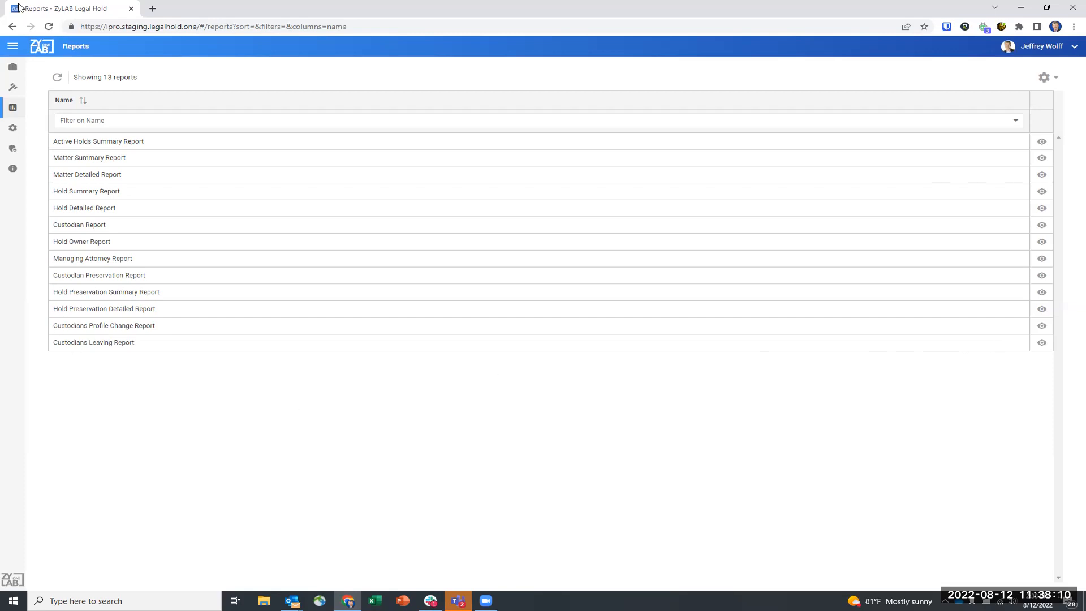
{"action": "mouse_move", "coordinate": [11, 133]}
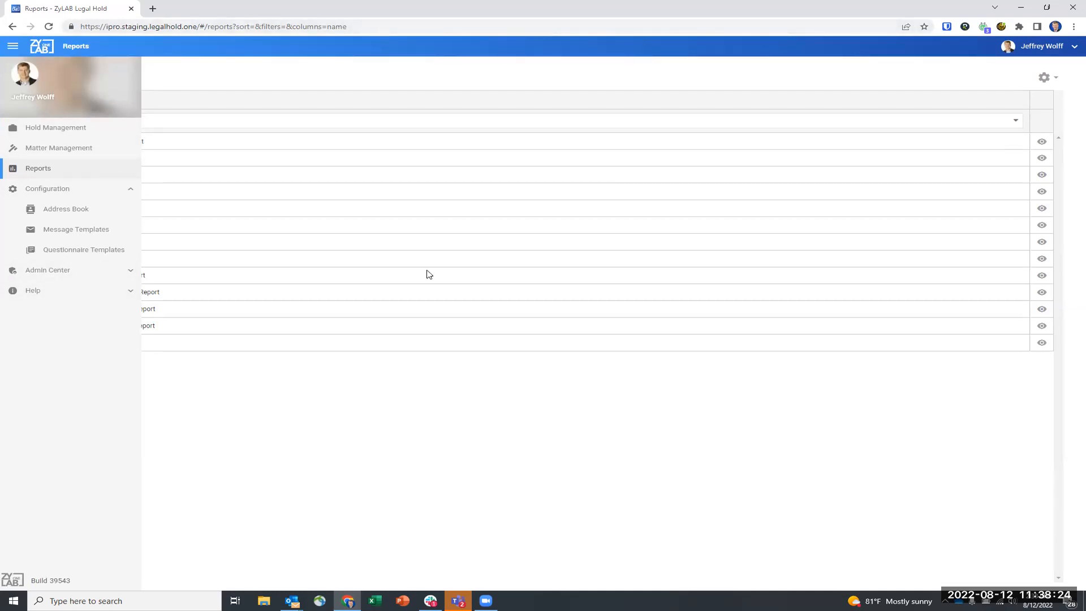
{"action": "left_click", "coordinate": [73, 209]}
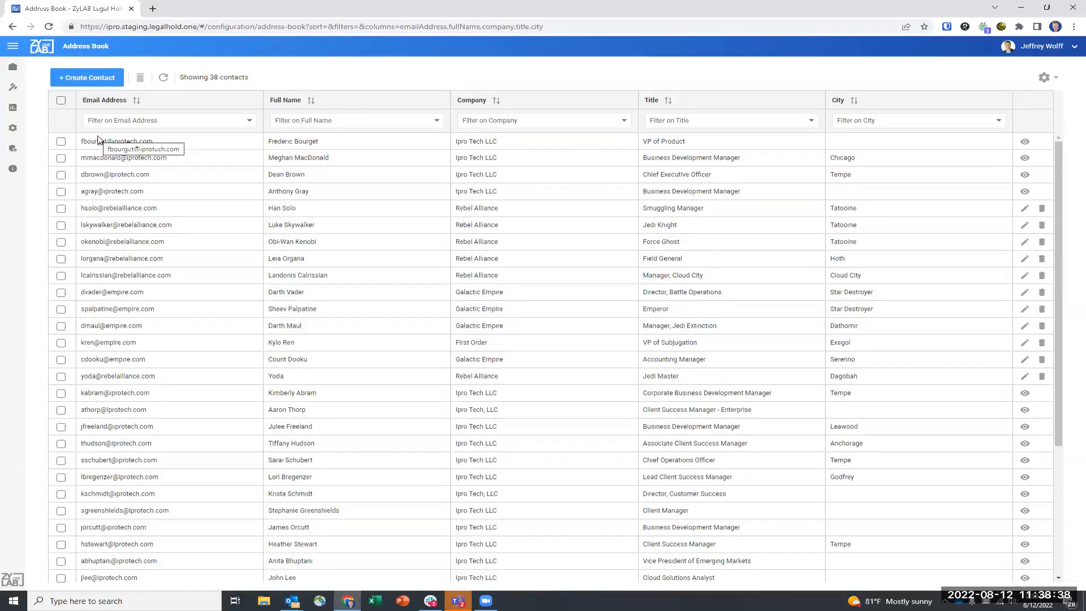
{"action": "scroll", "coordinate": [749, 225], "scroll_direction": "down", "scroll_amount": 3}
{"action": "left_click", "coordinate": [1024, 143]}
{"action": "scroll", "coordinate": [588, 283], "scroll_direction": "down", "scroll_amount": 3}
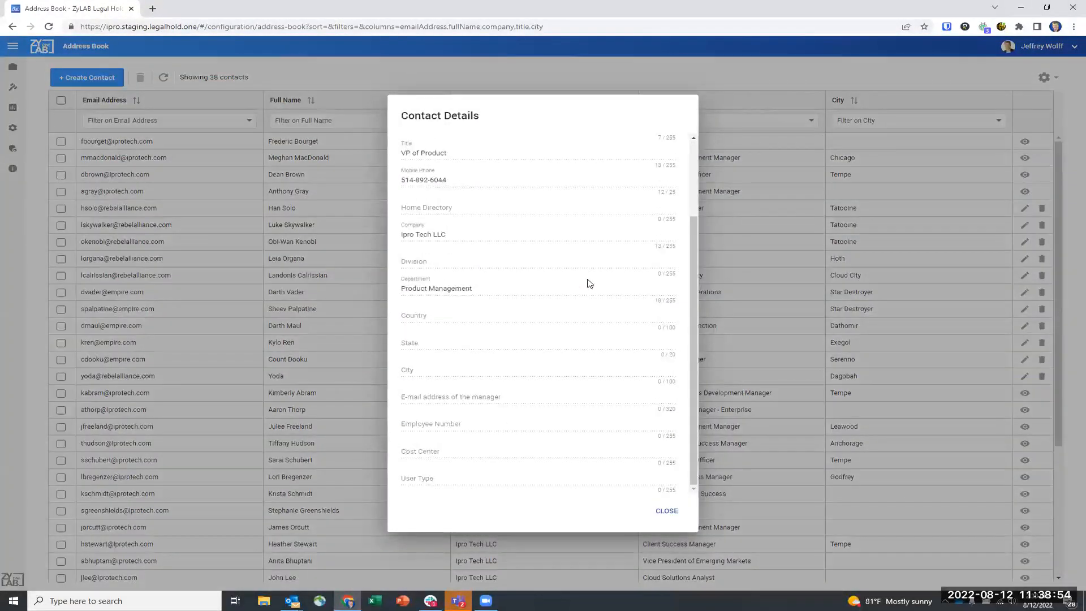
{"action": "scroll", "coordinate": [590, 278], "scroll_direction": "up", "scroll_amount": 3}
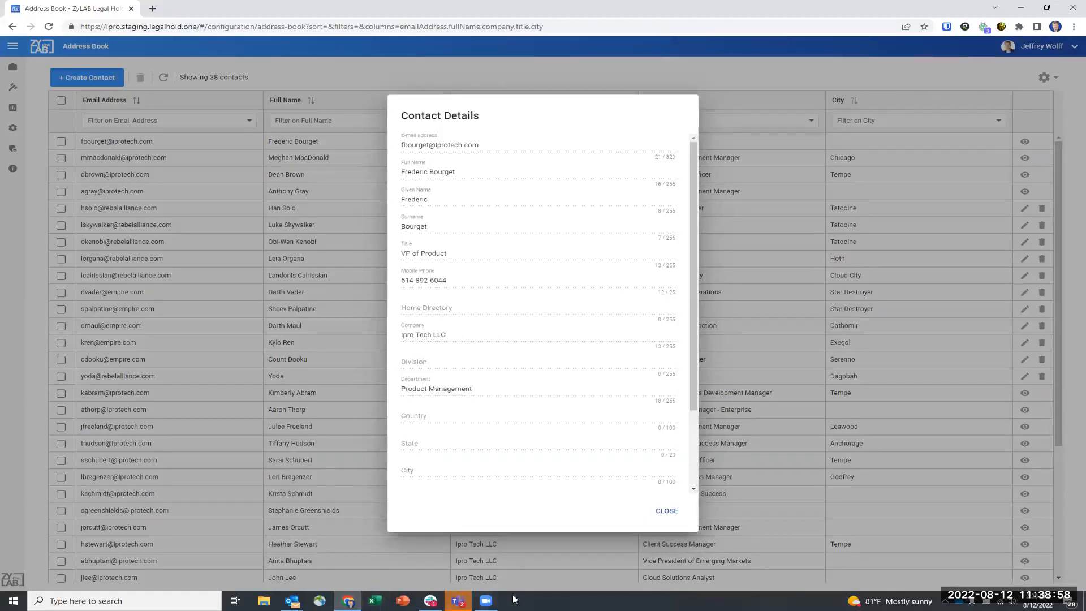
{"action": "scroll", "coordinate": [492, 417], "scroll_direction": "down", "scroll_amount": 3}
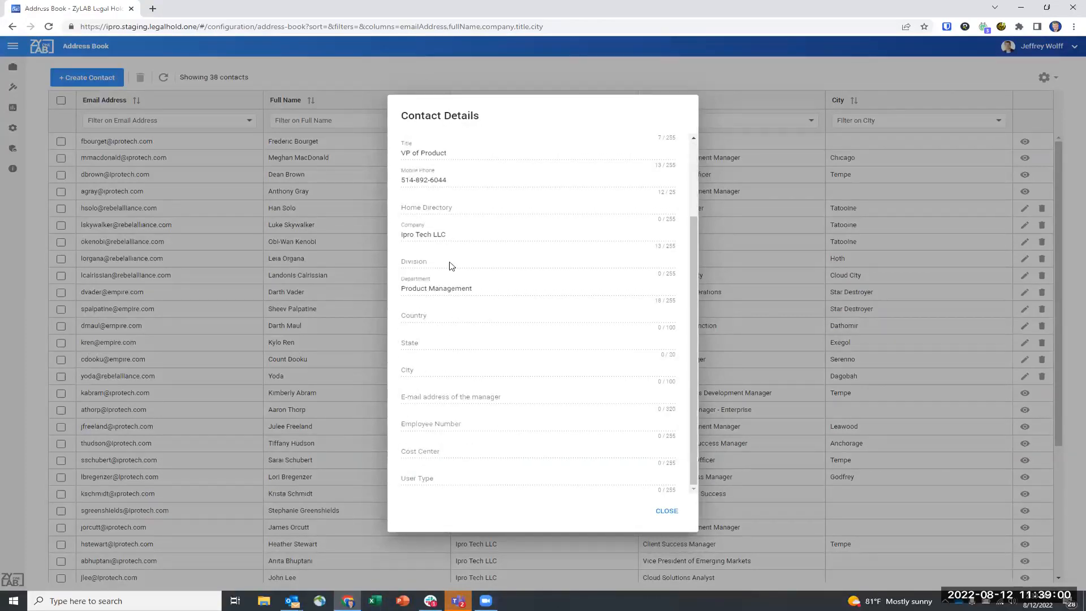
{"action": "left_click", "coordinate": [660, 510]}
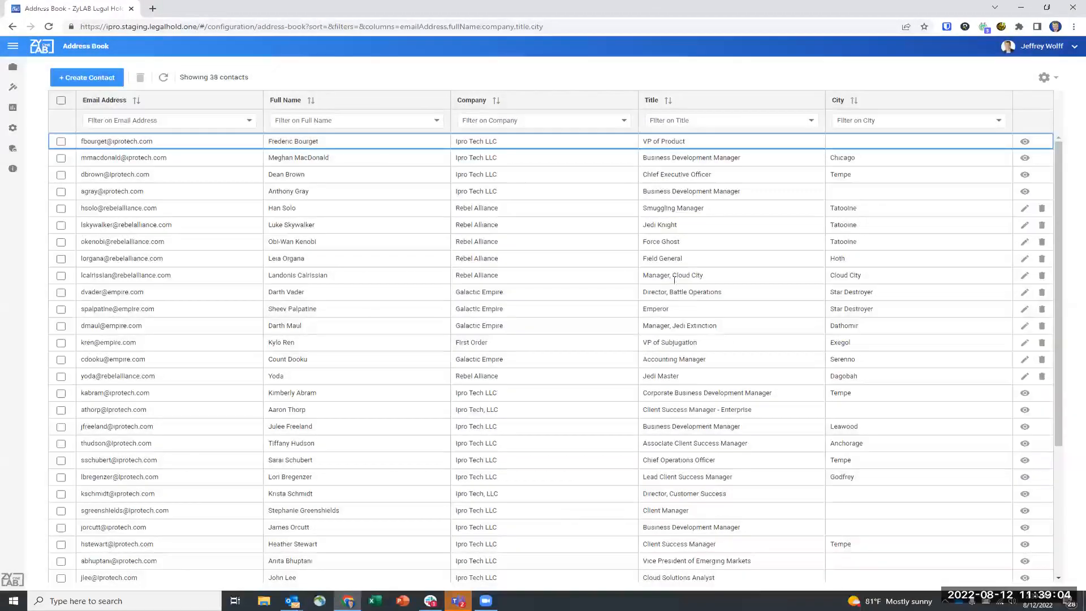
- Bring up a blank new contact form, review its available fields and cancel without saving
{"action": "scroll", "coordinate": [752, 271], "scroll_direction": "down", "scroll_amount": 1}
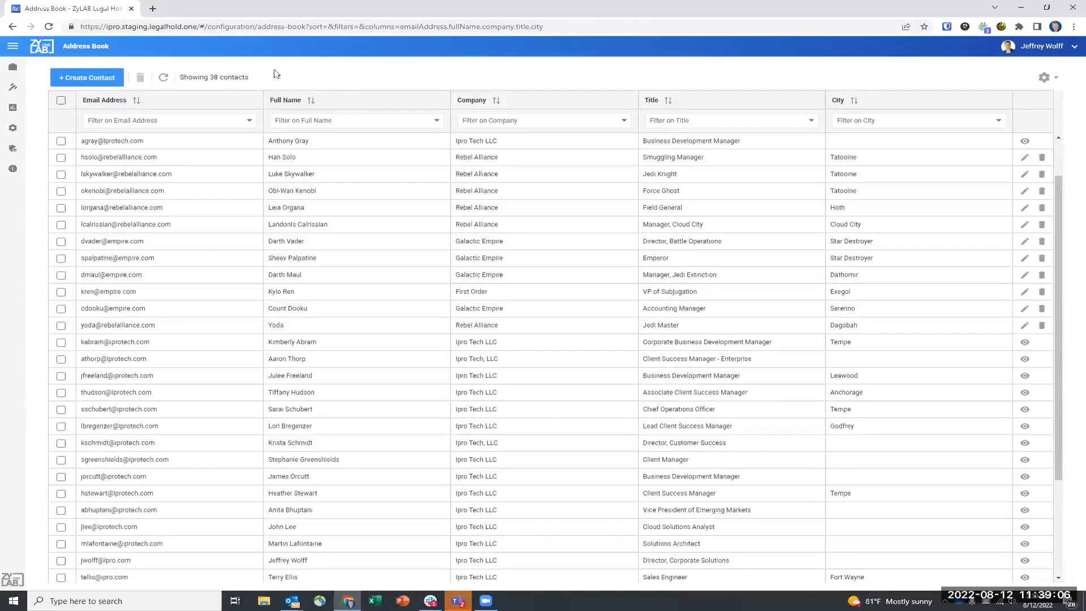
{"action": "left_click", "coordinate": [88, 78]}
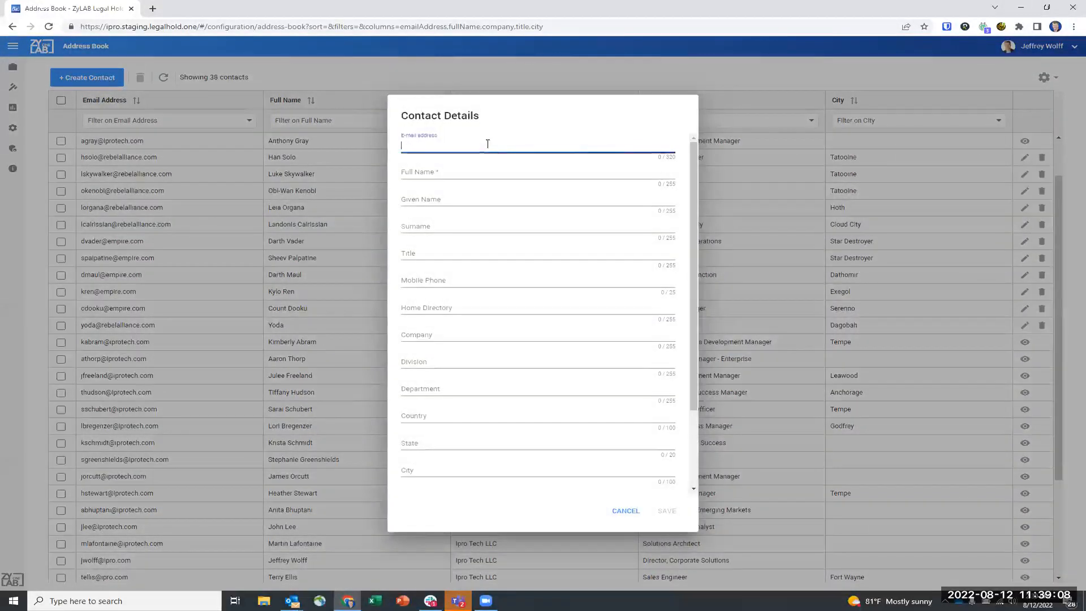
{"action": "left_click", "coordinate": [458, 170]}
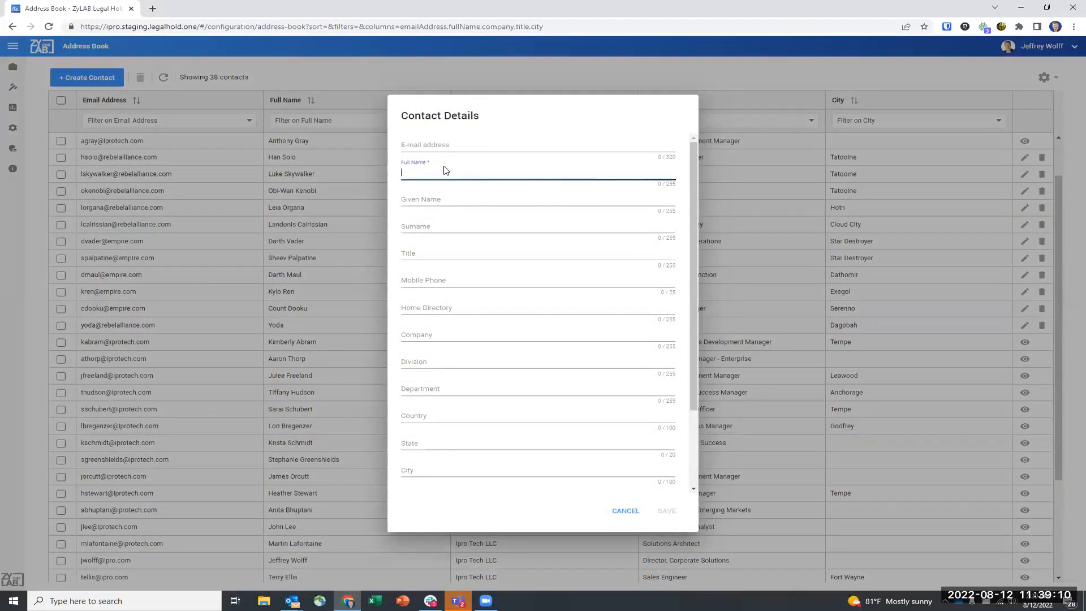
{"action": "scroll", "coordinate": [517, 272], "scroll_direction": "down", "scroll_amount": 3}
{"action": "scroll", "coordinate": [516, 271], "scroll_direction": "up", "scroll_amount": 3}
{"action": "scroll", "coordinate": [611, 491], "scroll_direction": "down", "scroll_amount": 2}
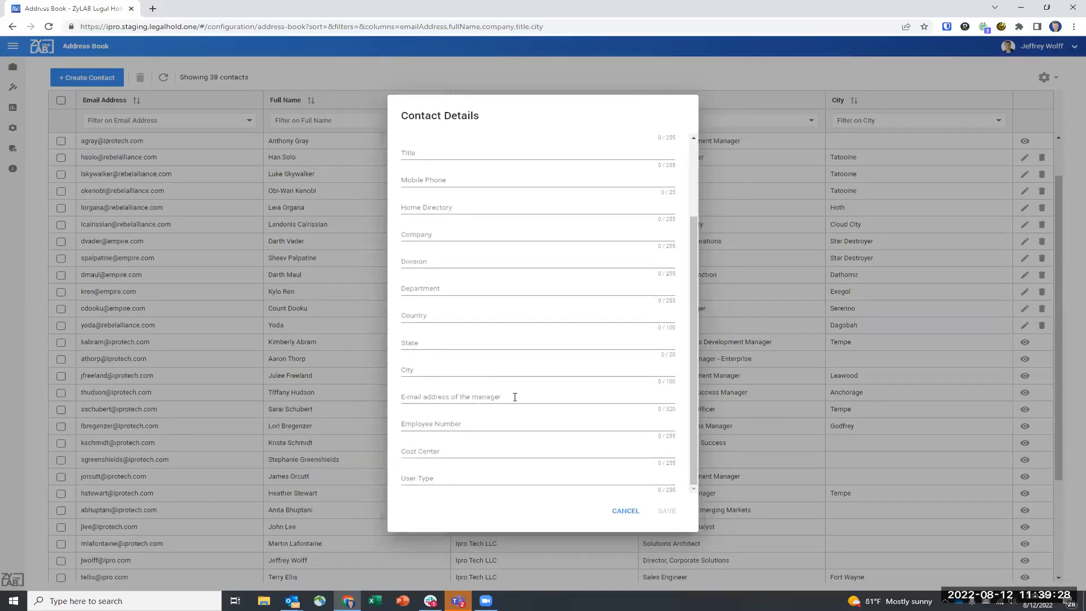
{"action": "left_click", "coordinate": [624, 511]}
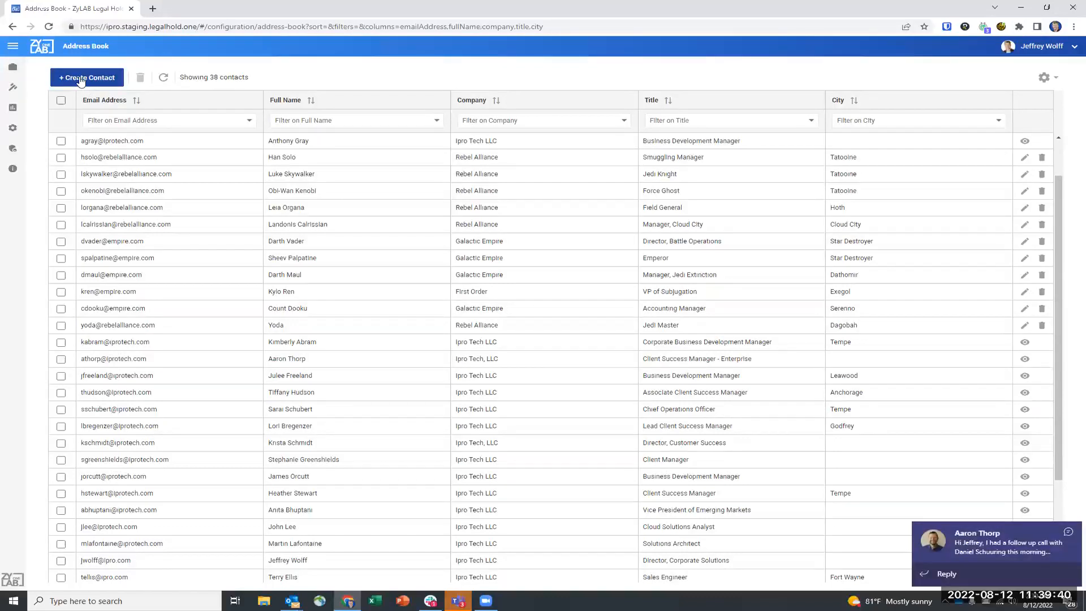
- Open the file selection for importing contacts, cancel it, and review the address book's Synchronize Contacts and Import Contacts options
{"action": "left_click", "coordinate": [1067, 533]}
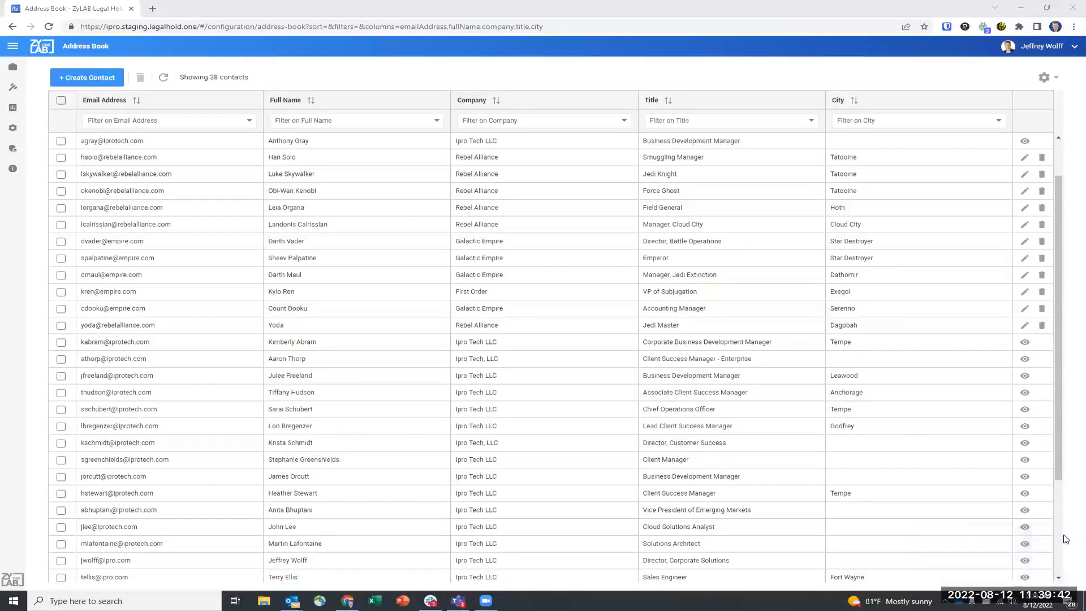
{"action": "left_click", "coordinate": [1044, 77]}
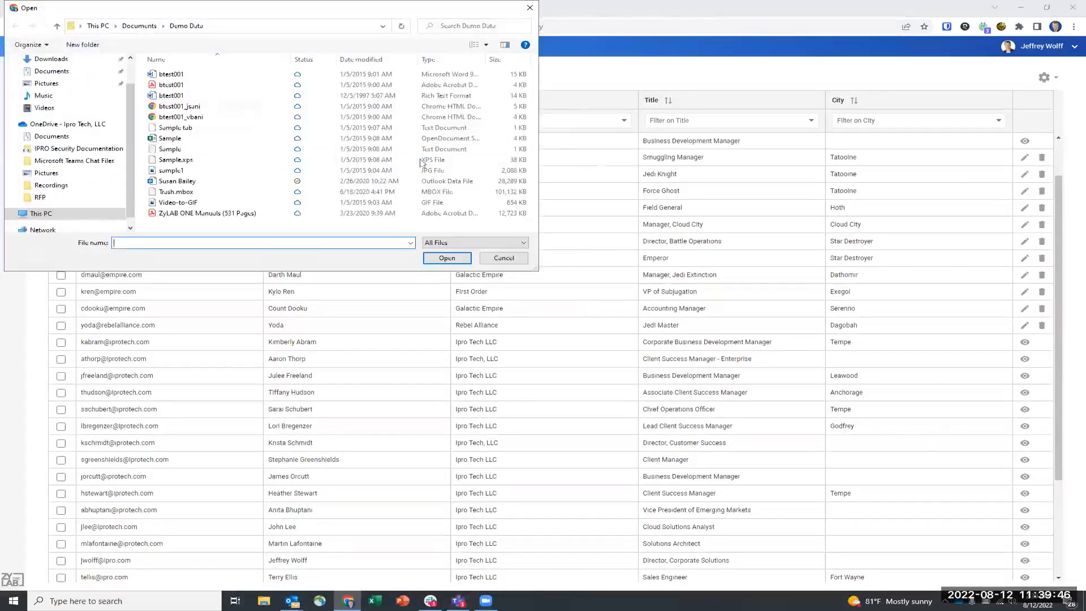
{"action": "left_click", "coordinate": [505, 259]}
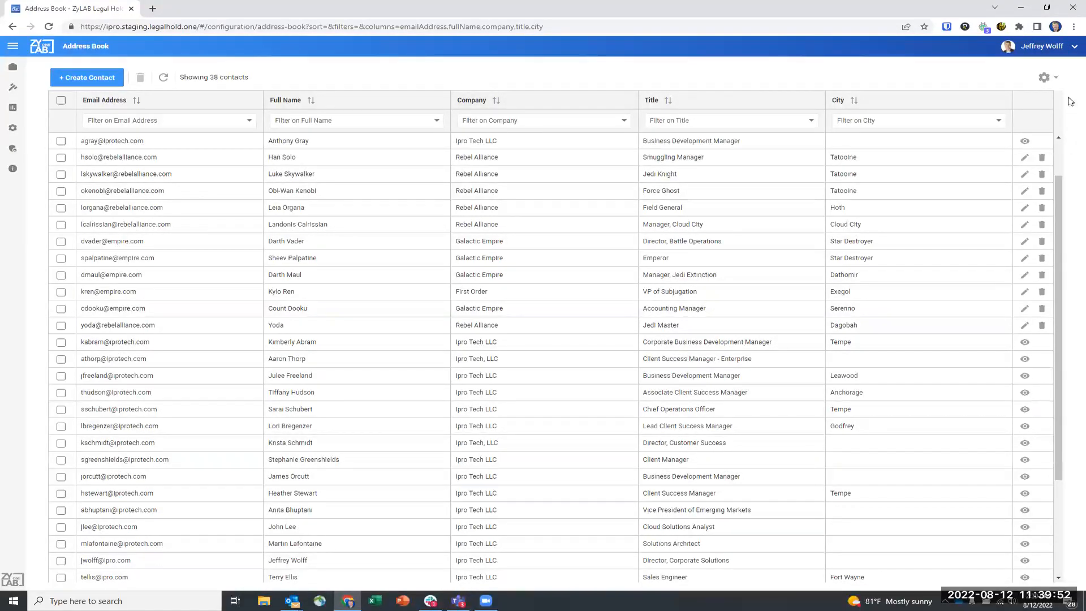
{"action": "left_click", "coordinate": [1044, 77]}
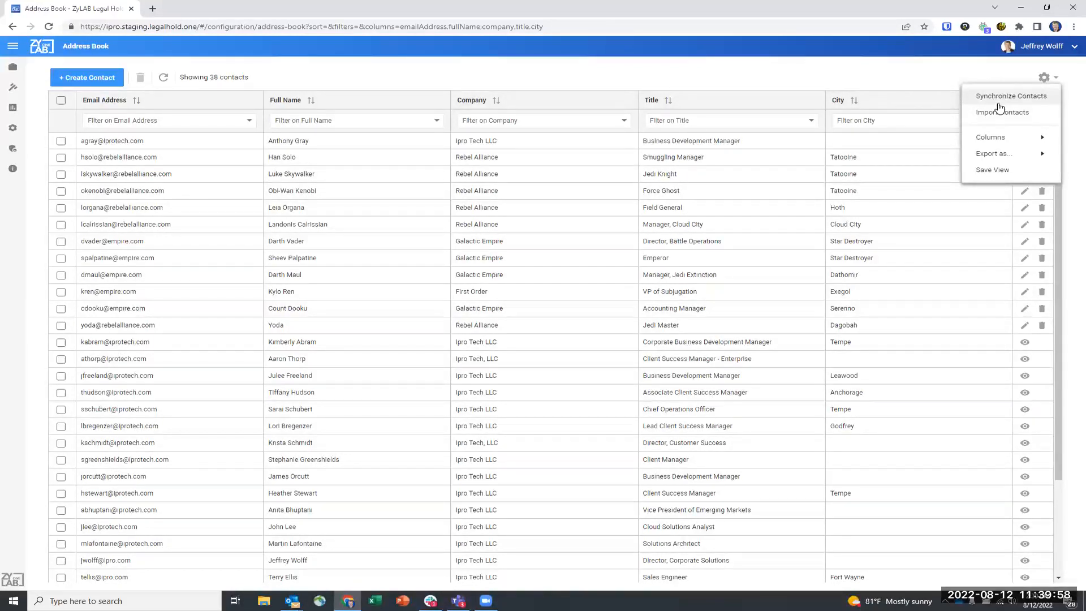
{"action": "left_click", "coordinate": [931, 69]}
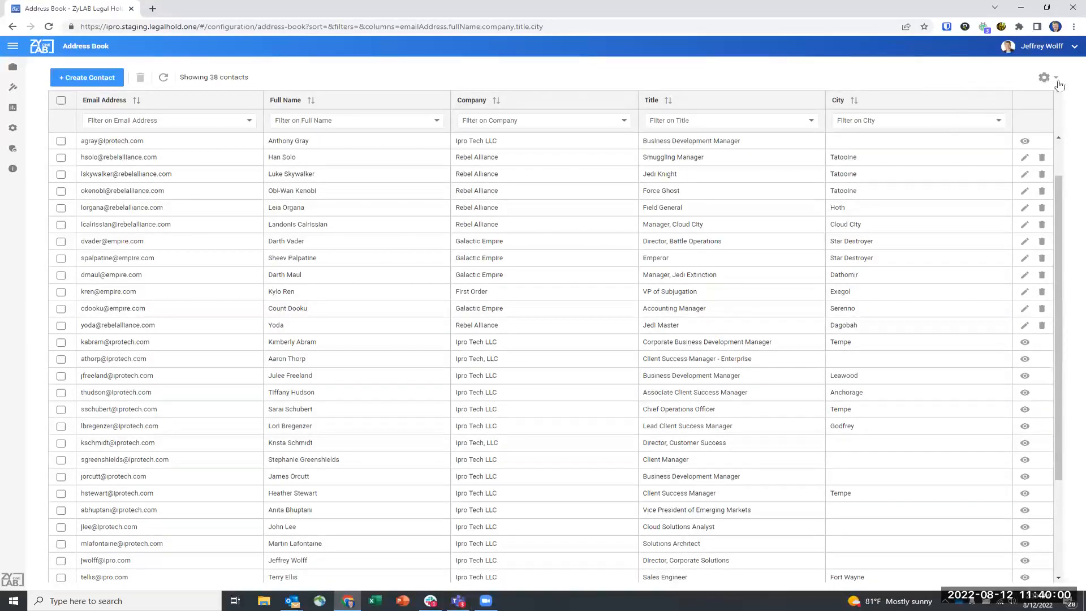
- View the list of message templates and the list of questionnaire templates
{"action": "mouse_move", "coordinate": [6, 137]}
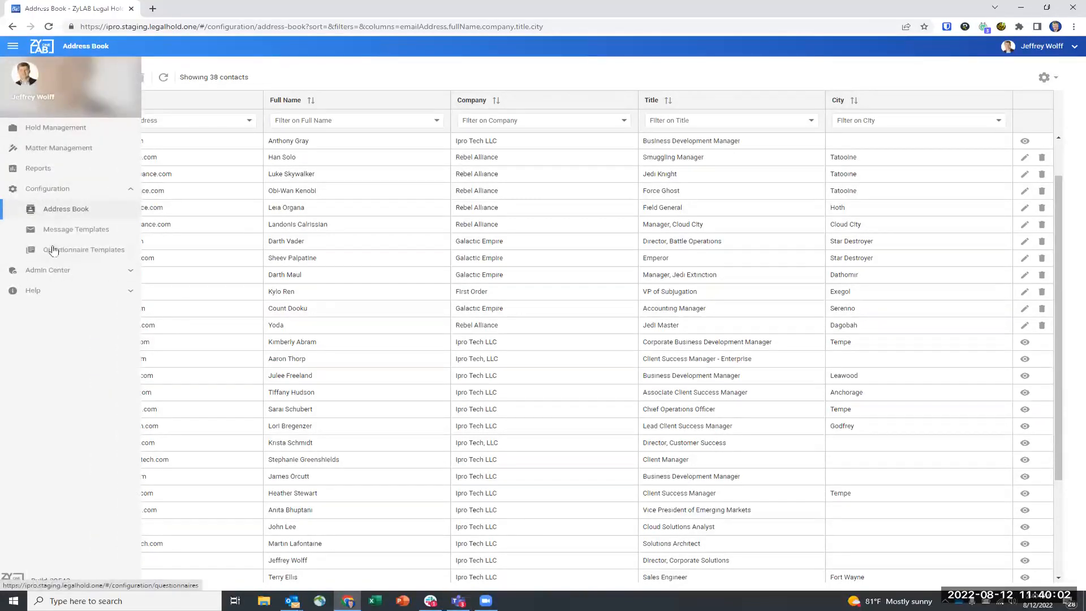
{"action": "left_click", "coordinate": [52, 238]}
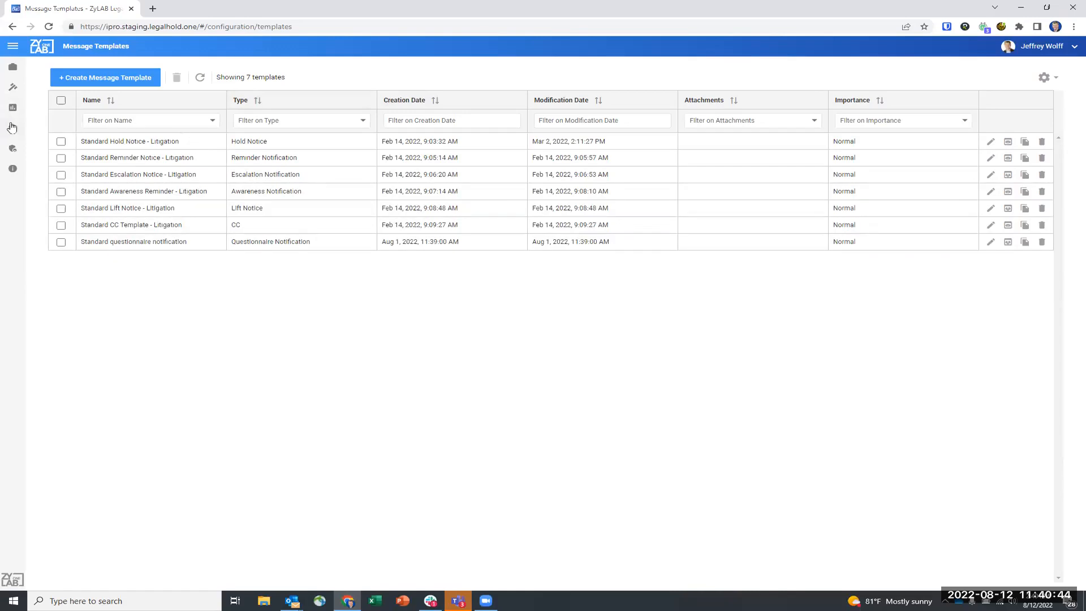
{"action": "mouse_move", "coordinate": [12, 128]}
{"action": "left_click", "coordinate": [70, 256]}
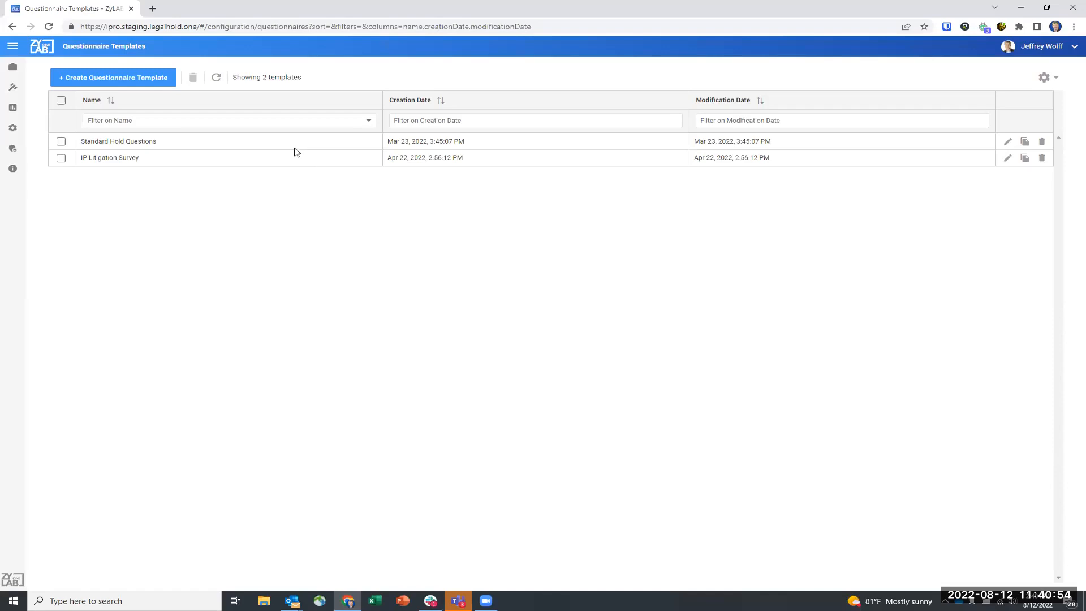
- Select the Standard Hold Questions template, open it for editing and return to the questionnaire template list
{"action": "left_click", "coordinate": [60, 140]}
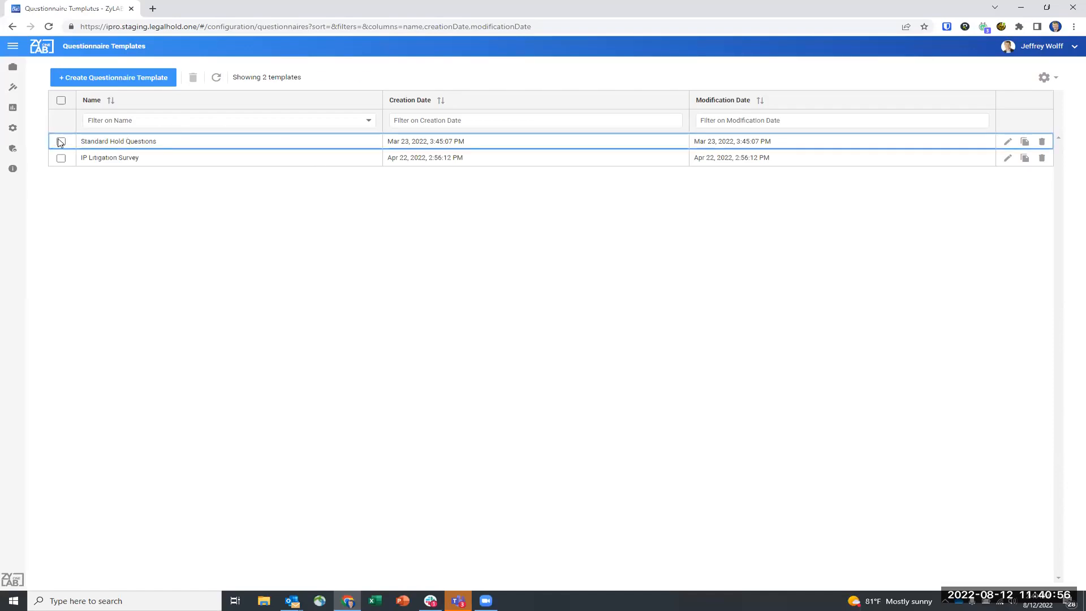
{"action": "left_click", "coordinate": [1007, 141]}
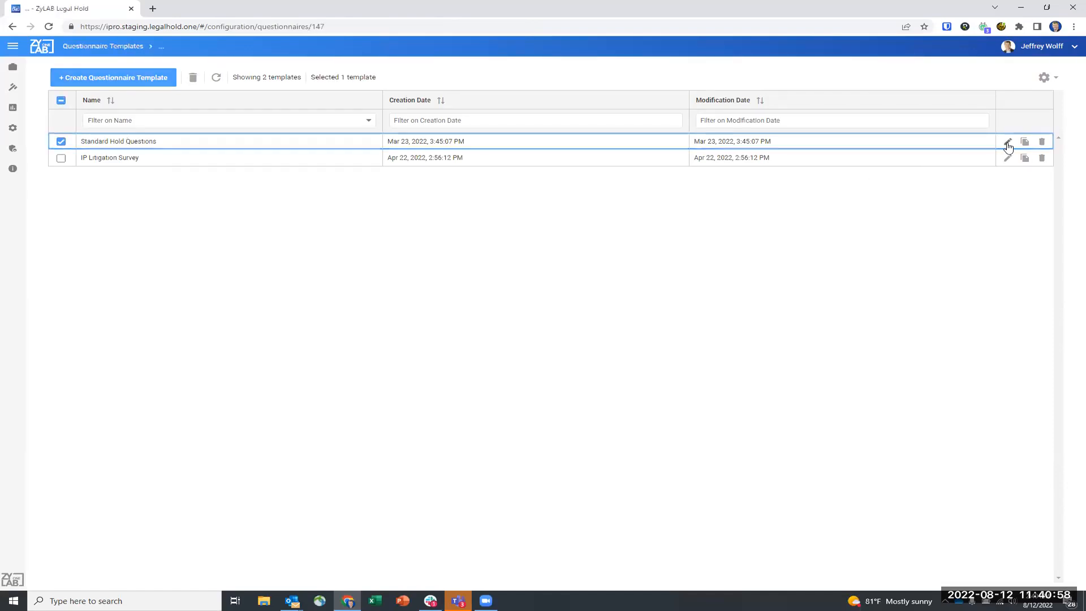
{"action": "left_click", "coordinate": [11, 26]}
{"action": "mouse_move", "coordinate": [9, 163]}
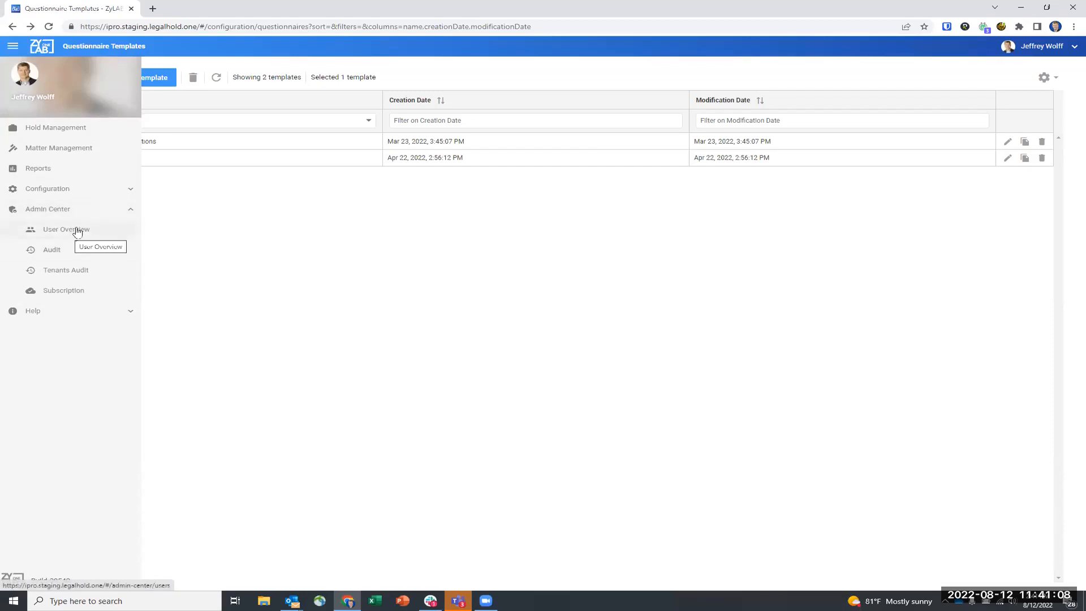
- Review the user overview with its assigned roles and the audit log of hold events in the Admin Center
{"action": "left_click", "coordinate": [35, 234]}
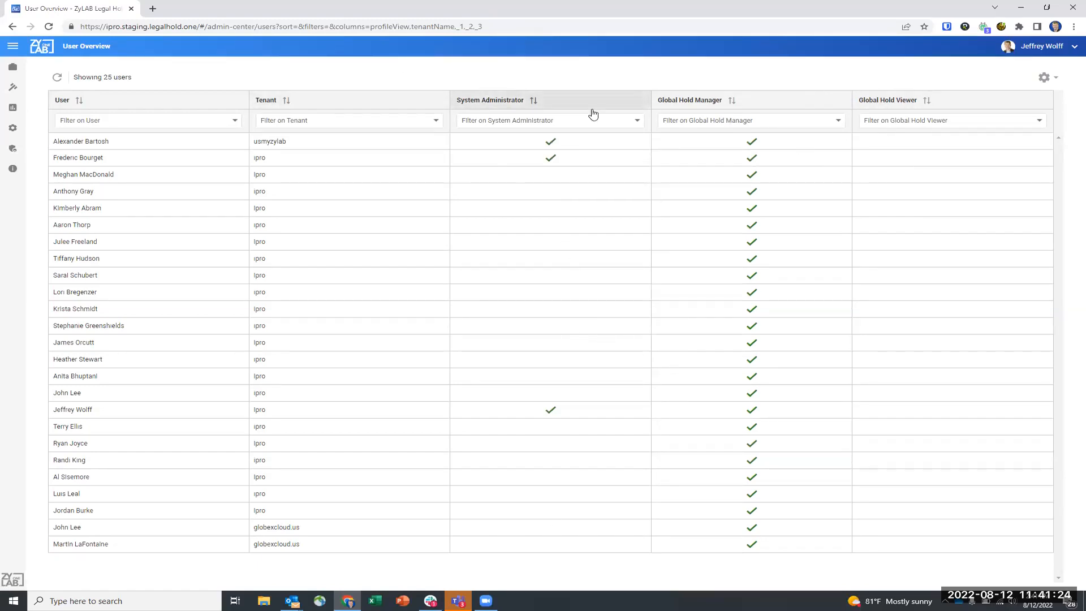
{"action": "left_click", "coordinate": [11, 130]}
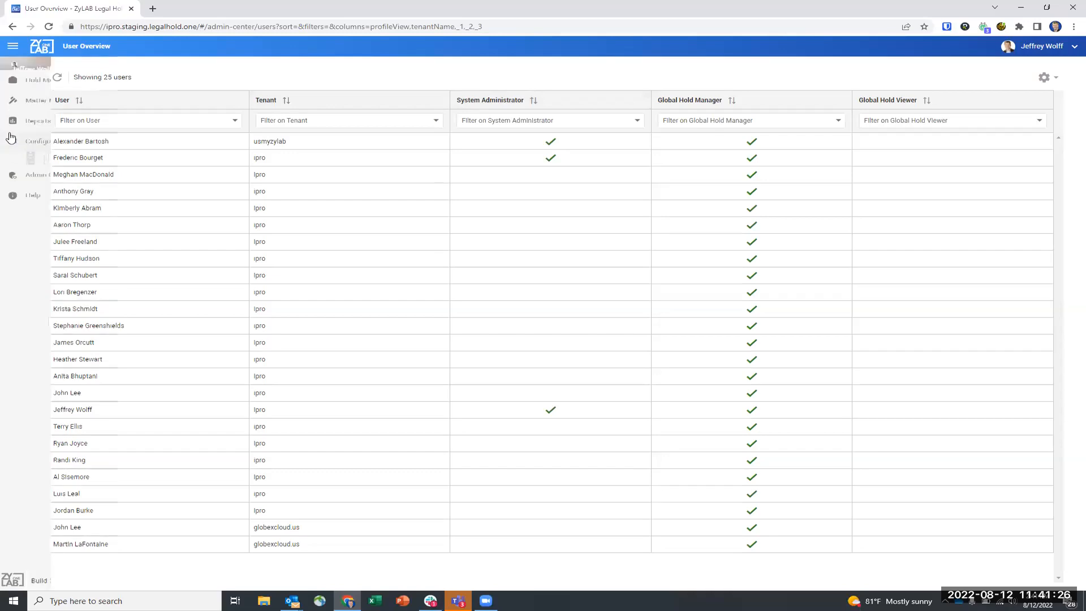
{"action": "left_click", "coordinate": [46, 270]}
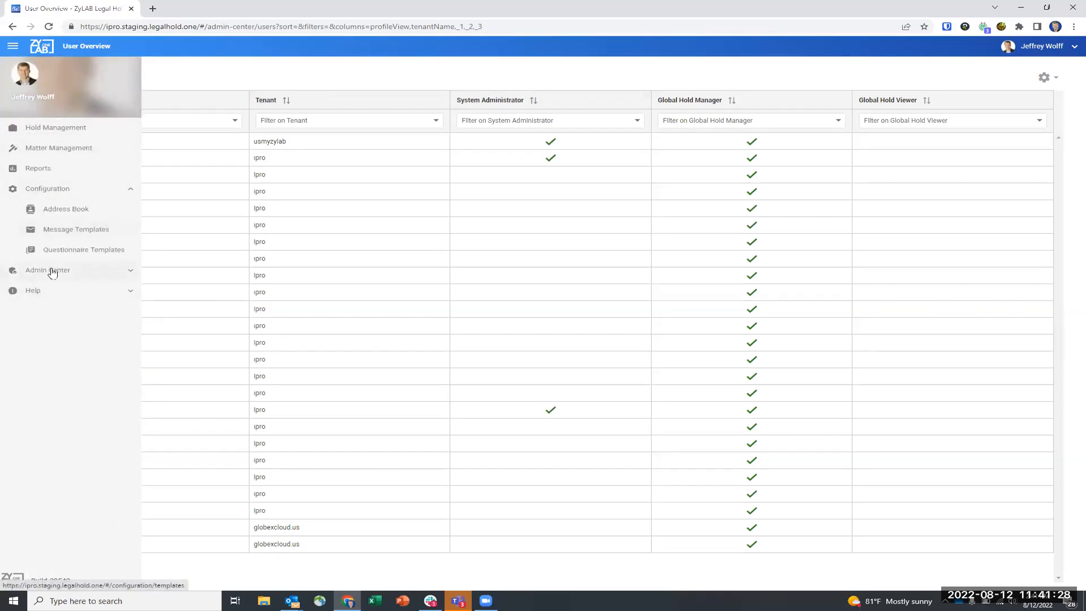
{"action": "left_click", "coordinate": [55, 248]}
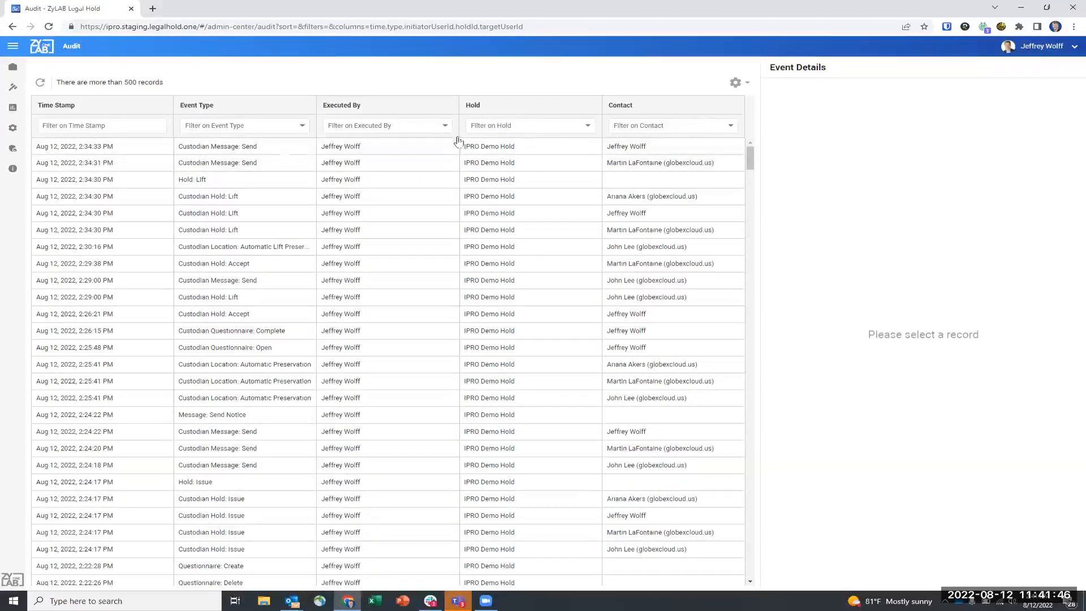
{"action": "scroll", "coordinate": [594, 339], "scroll_direction": "down", "scroll_amount": 5}
{"action": "scroll", "coordinate": [516, 238], "scroll_direction": "up", "scroll_amount": 5}
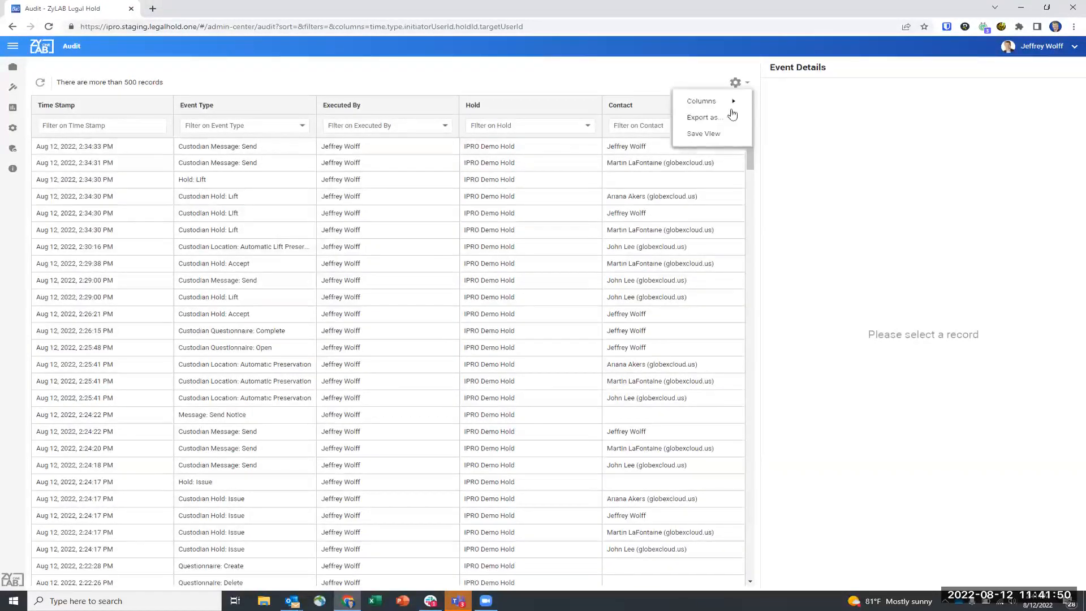
- Look through the Tenants Audit records of user creation and role changes
{"action": "mouse_move", "coordinate": [21, 168]}
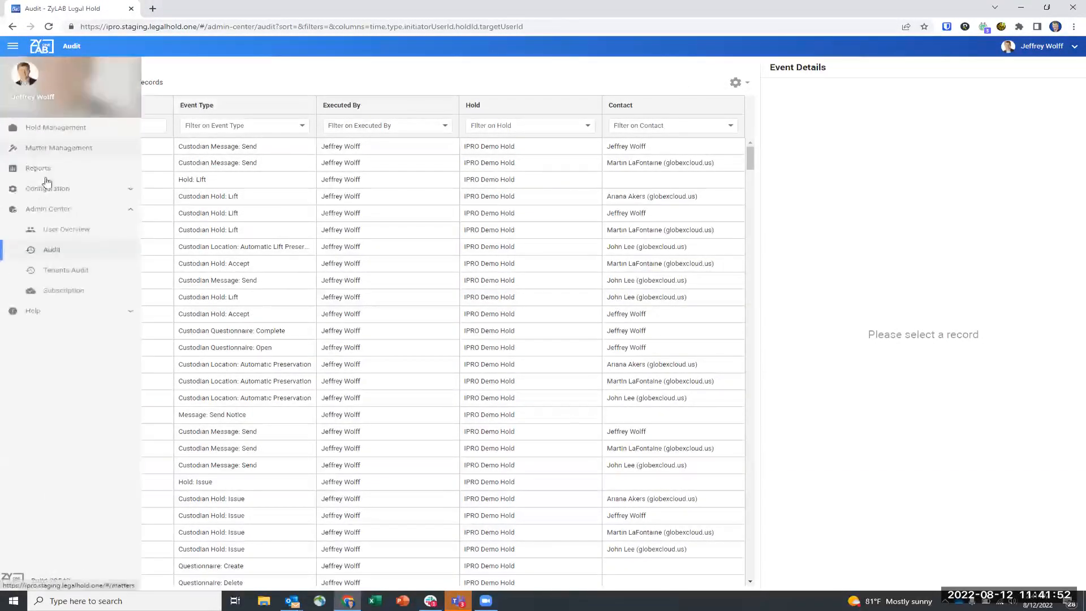
{"action": "left_click", "coordinate": [79, 276]}
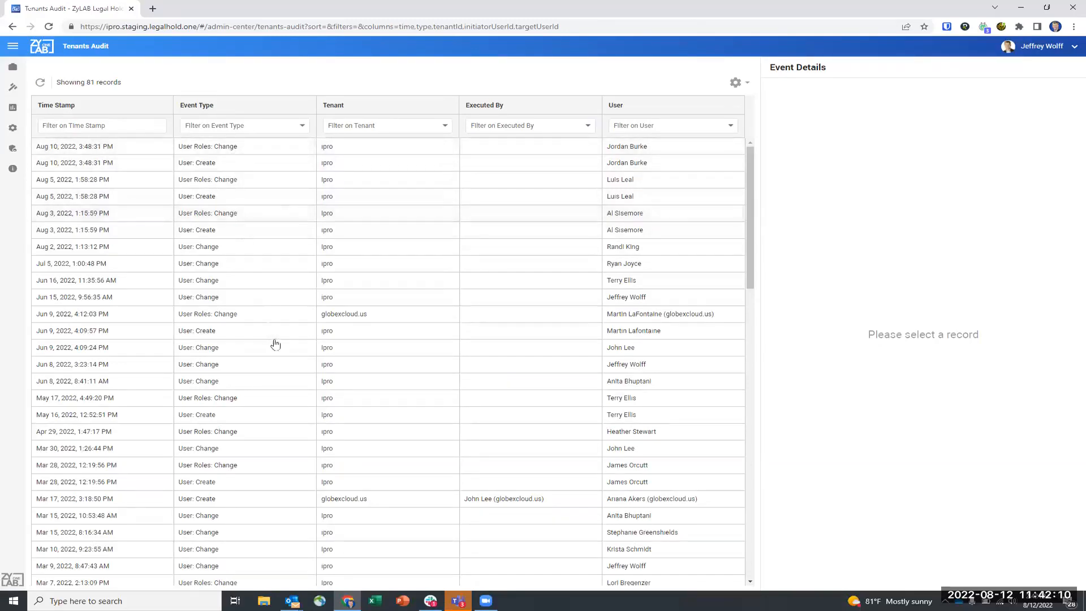
{"action": "scroll", "coordinate": [273, 313], "scroll_direction": "down", "scroll_amount": 5}
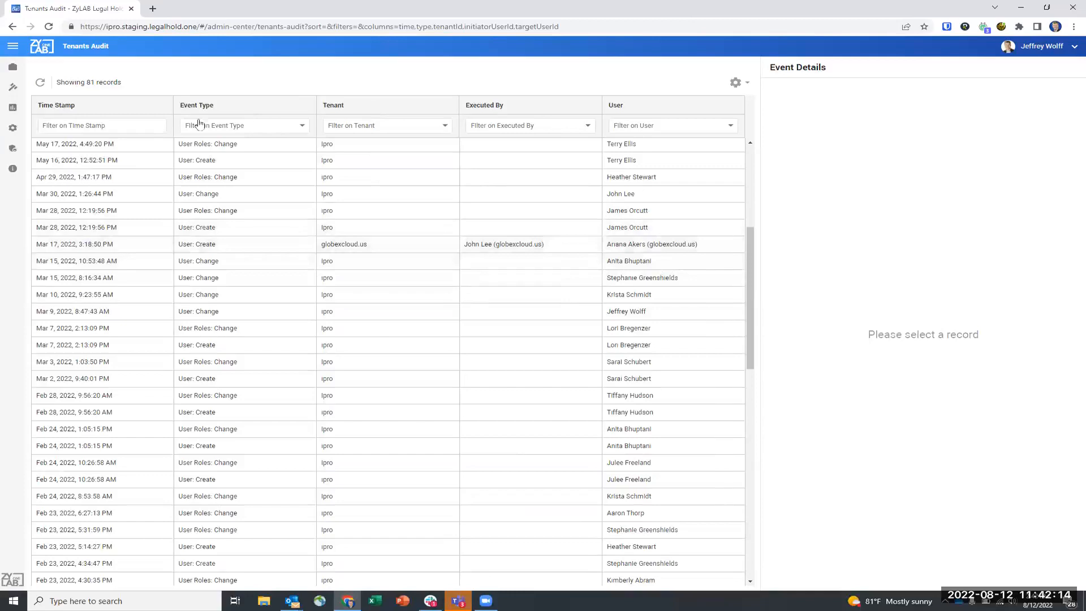
- Review the subscription's Tenants, Integrations, Locations and Export pages
{"action": "left_click", "coordinate": [13, 134]}
{"action": "left_click", "coordinate": [34, 267]}
{"action": "left_click", "coordinate": [70, 303]}
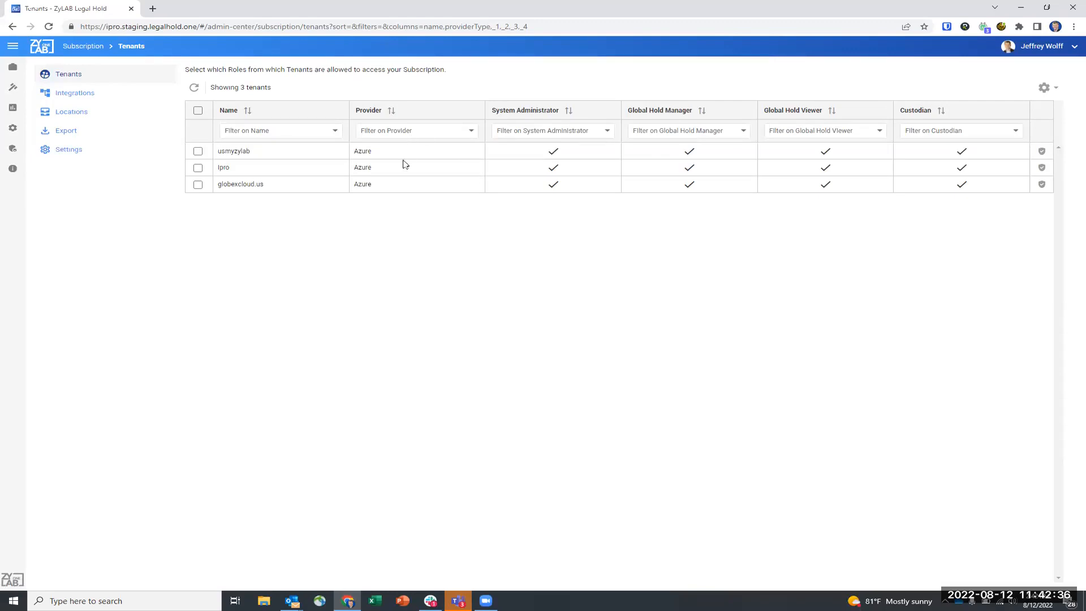
{"action": "left_click", "coordinate": [97, 94]}
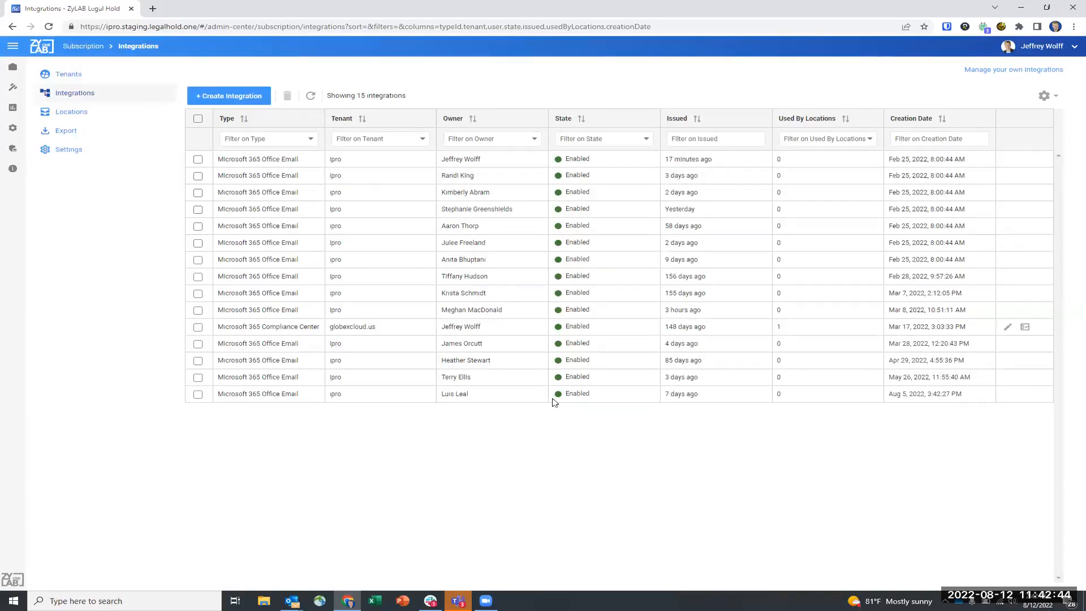
{"action": "left_click", "coordinate": [86, 113]}
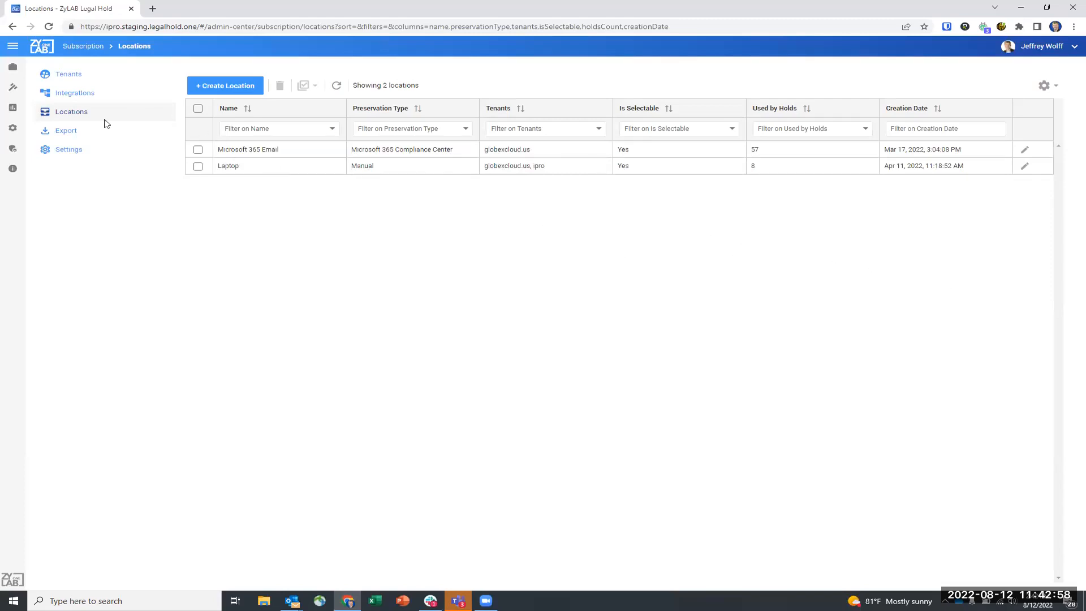
{"action": "left_click", "coordinate": [67, 131]}
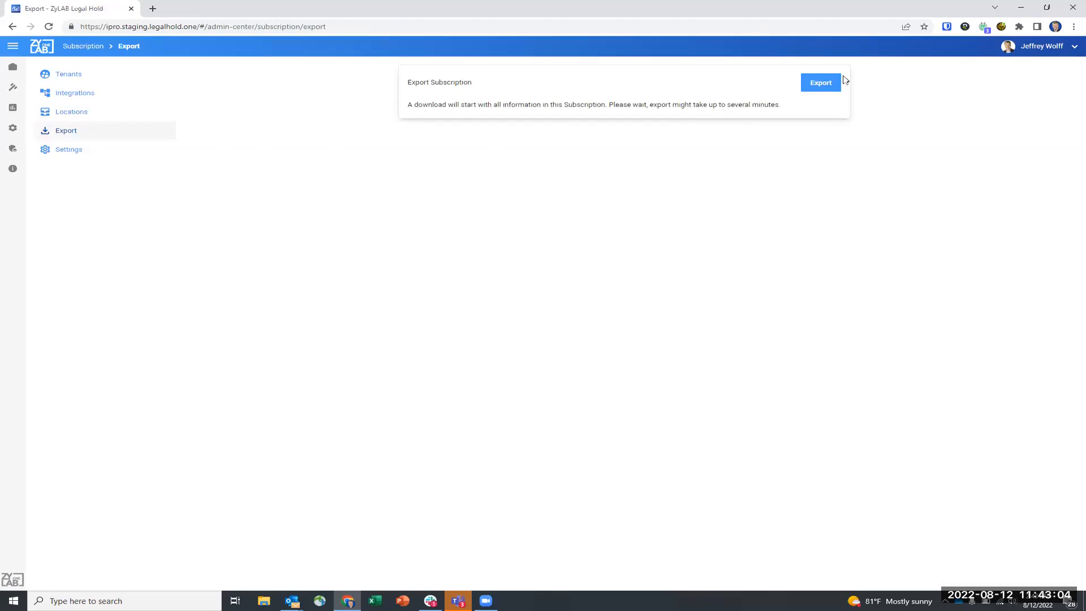
{"action": "left_click", "coordinate": [824, 85]}
- Bring up the subscription's default hold message schedule settings for editing and cancel without saving
{"action": "left_click", "coordinate": [64, 152]}
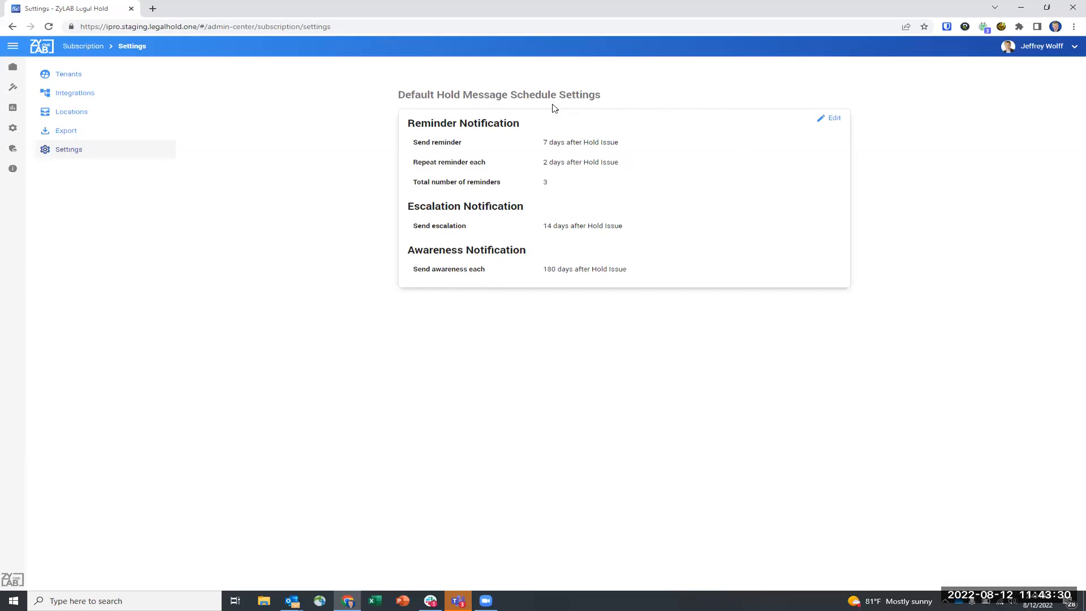
{"action": "left_click", "coordinate": [830, 125]}
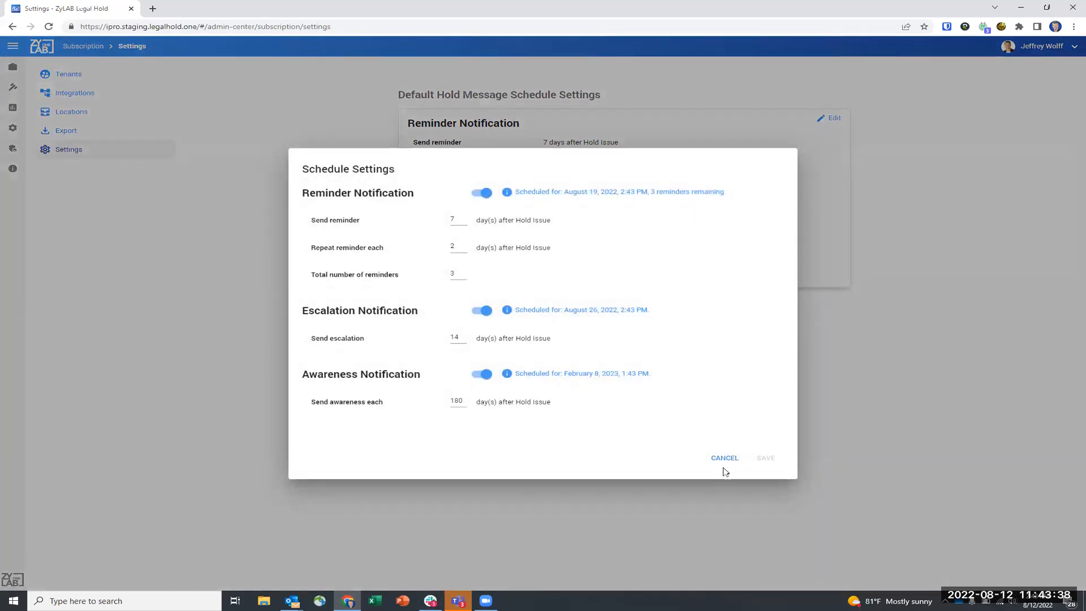
{"action": "left_click", "coordinate": [724, 459]}
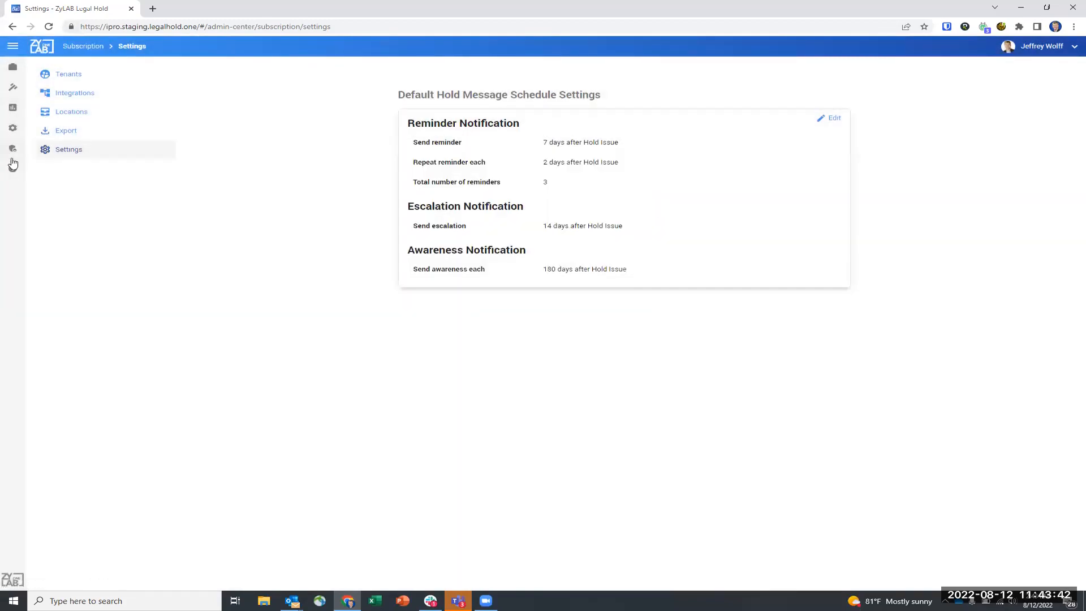
- Read through the latest features on the What's New help page down to version 36929, and close the page
{"action": "mouse_move", "coordinate": [11, 165]}
{"action": "left_click", "coordinate": [25, 312]}
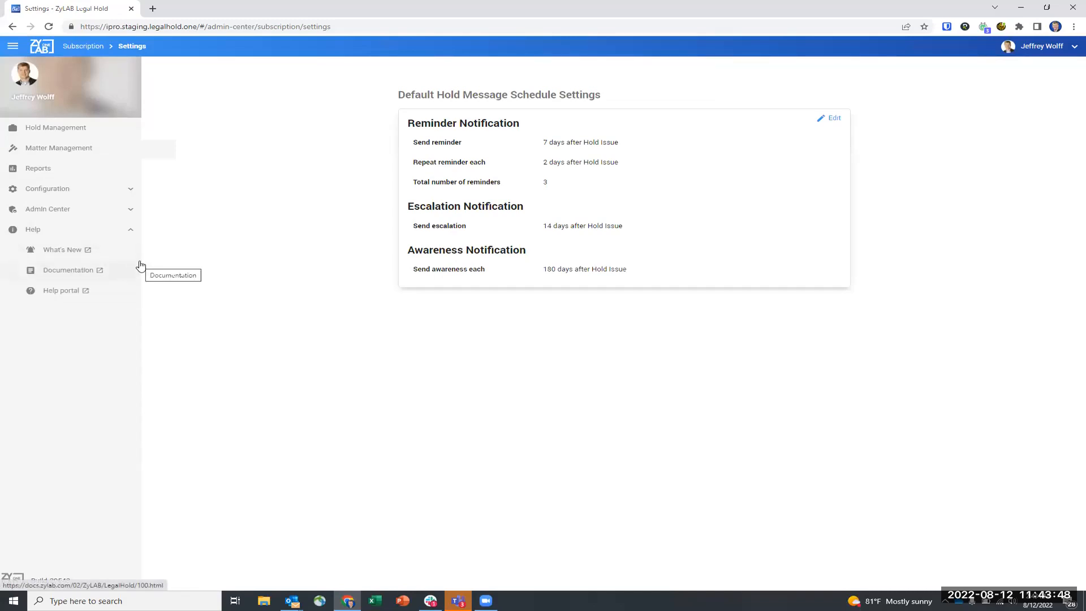
{"action": "left_click", "coordinate": [63, 253]}
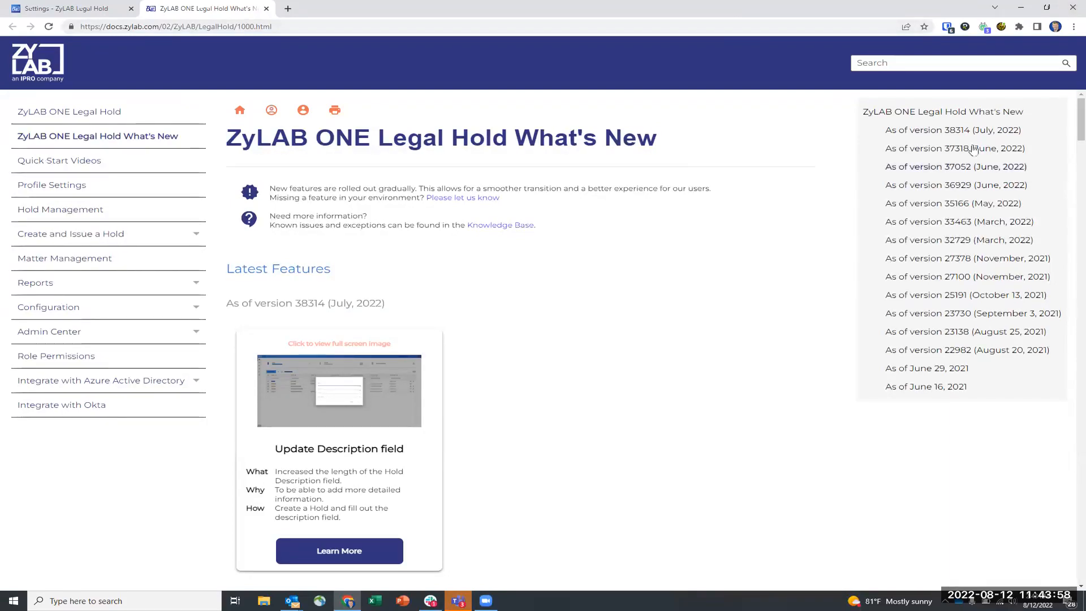
{"action": "scroll", "coordinate": [620, 322], "scroll_direction": "down", "scroll_amount": 1}
{"action": "scroll", "coordinate": [620, 323], "scroll_direction": "up", "scroll_amount": 1}
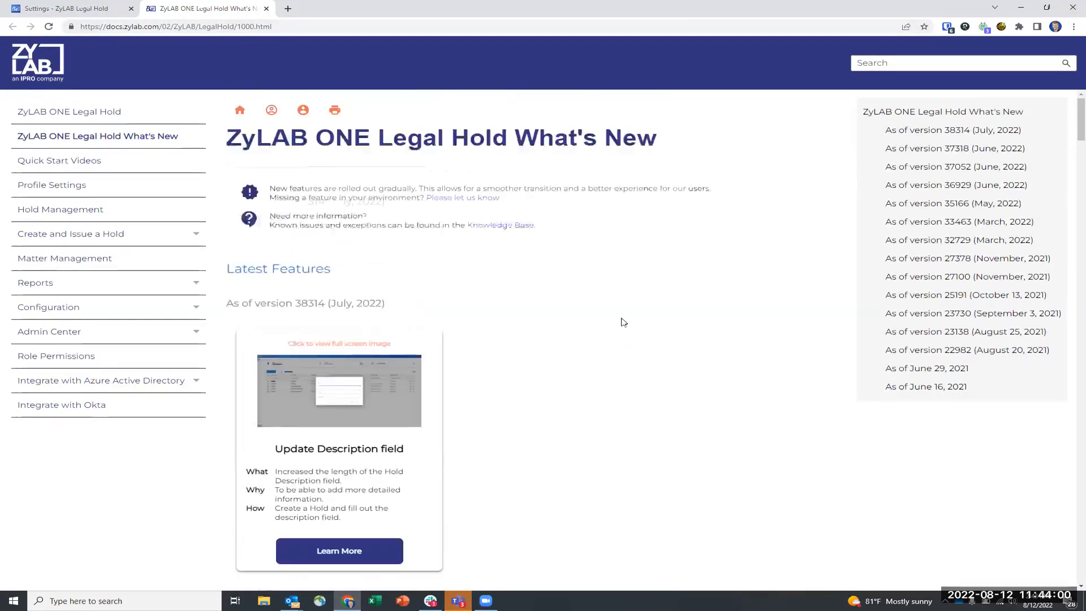
{"action": "scroll", "coordinate": [355, 349], "scroll_direction": "down", "scroll_amount": 3}
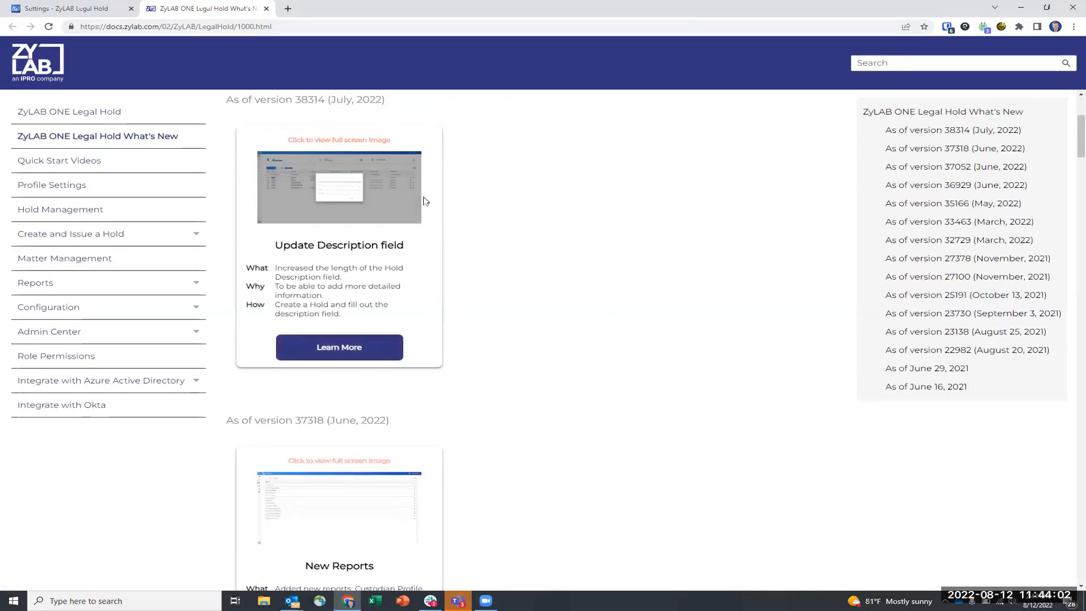
{"action": "scroll", "coordinate": [373, 396], "scroll_direction": "up", "scroll_amount": 1}
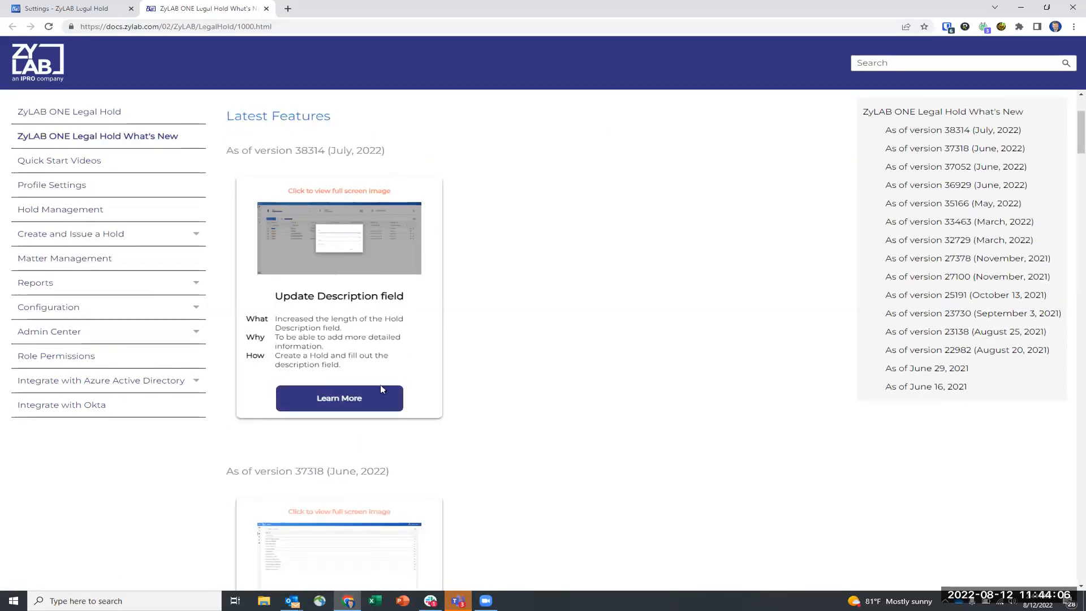
{"action": "scroll", "coordinate": [424, 334], "scroll_direction": "down", "scroll_amount": 3}
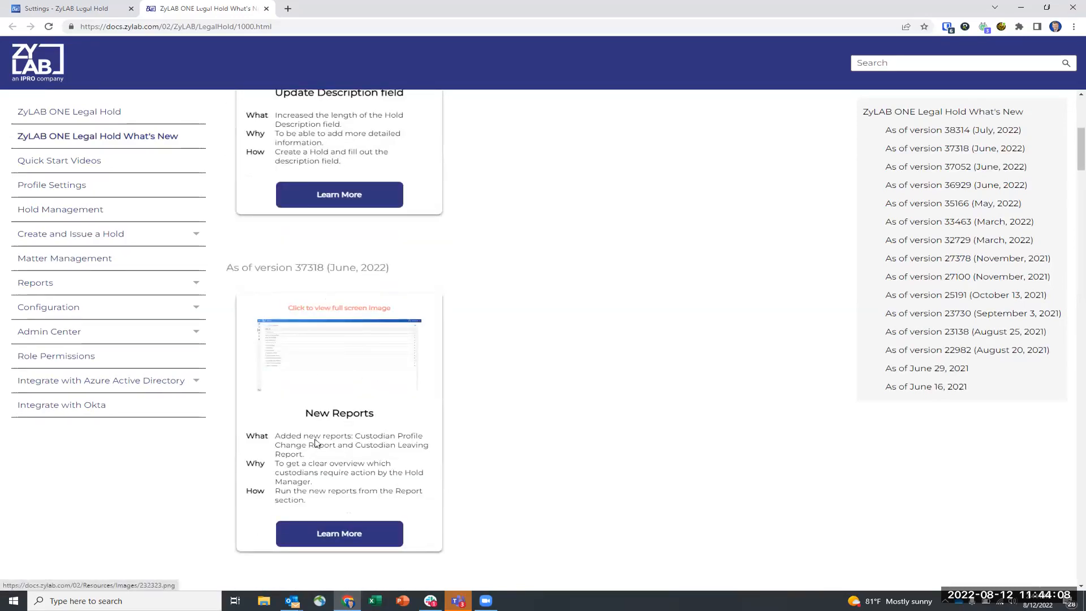
{"action": "scroll", "coordinate": [353, 278], "scroll_direction": "down", "scroll_amount": 7}
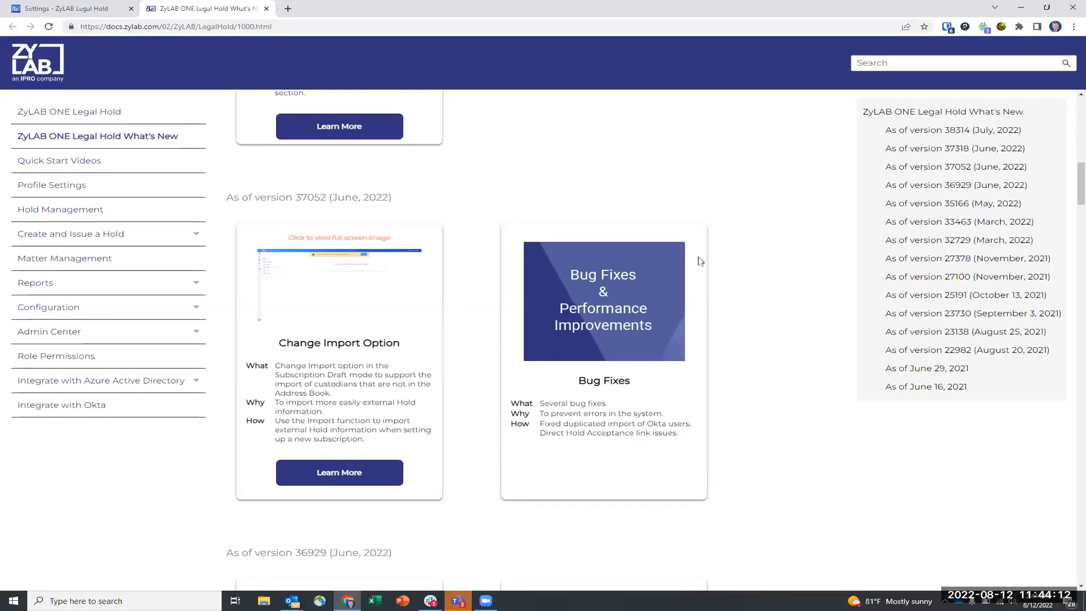
{"action": "scroll", "coordinate": [590, 343], "scroll_direction": "down", "scroll_amount": 3}
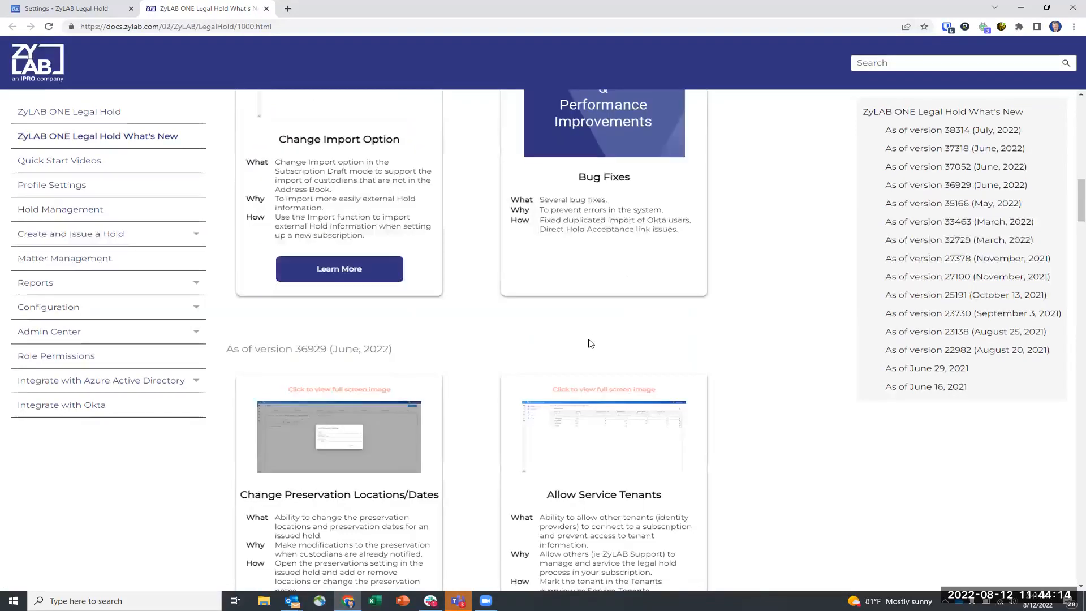
{"action": "scroll", "coordinate": [490, 331], "scroll_direction": "down", "scroll_amount": 2}
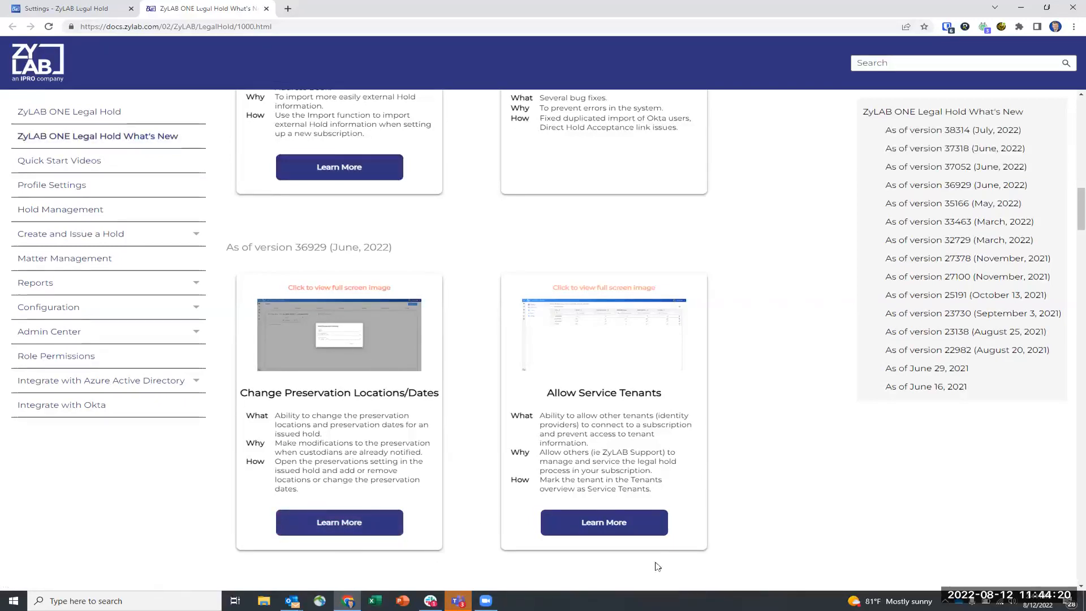
{"action": "left_click", "coordinate": [265, 9]}
- Skim the ZyLAB ONE Legal Hold documentation from Welcome to Advised Steps and close it
{"action": "mouse_move", "coordinate": [34, 257]}
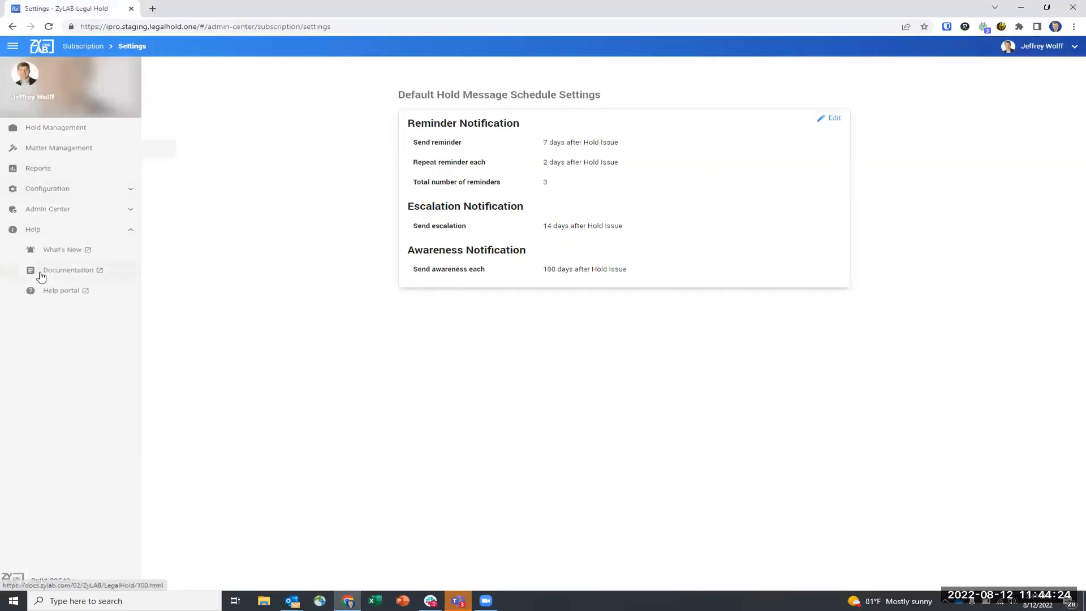
{"action": "left_click", "coordinate": [47, 276]}
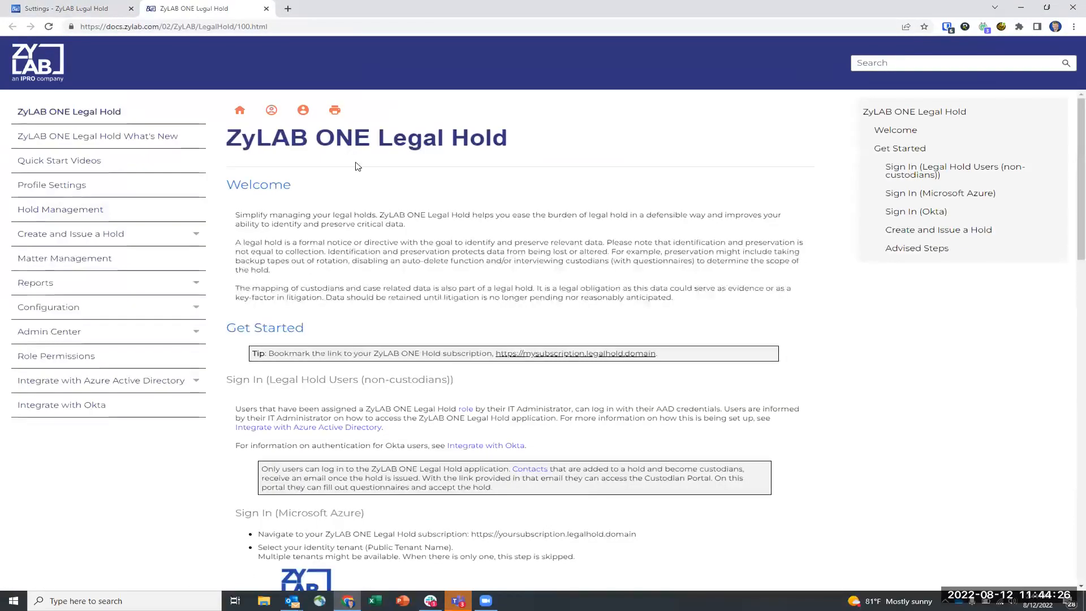
{"action": "scroll", "coordinate": [389, 335], "scroll_direction": "down", "scroll_amount": 7}
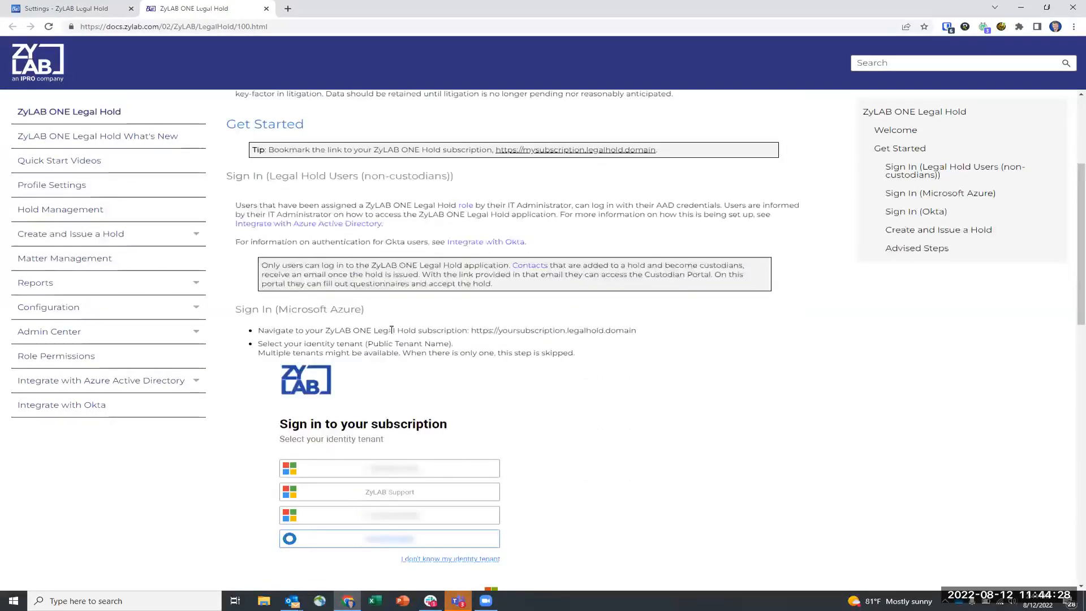
{"action": "scroll", "coordinate": [393, 332], "scroll_direction": "down", "scroll_amount": 8}
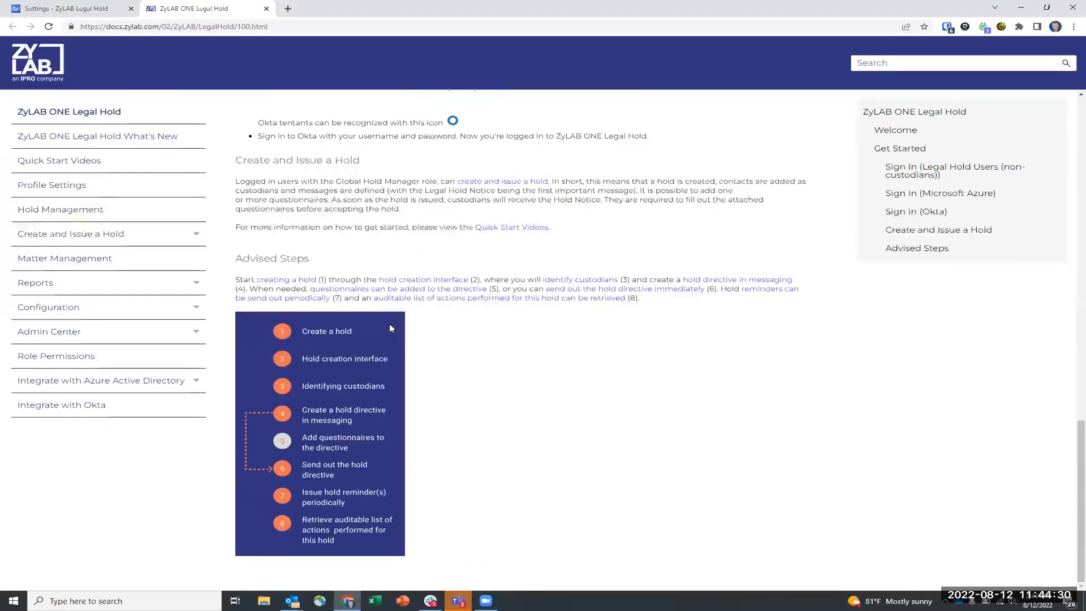
{"action": "scroll", "coordinate": [487, 307], "scroll_direction": "up", "scroll_amount": 15}
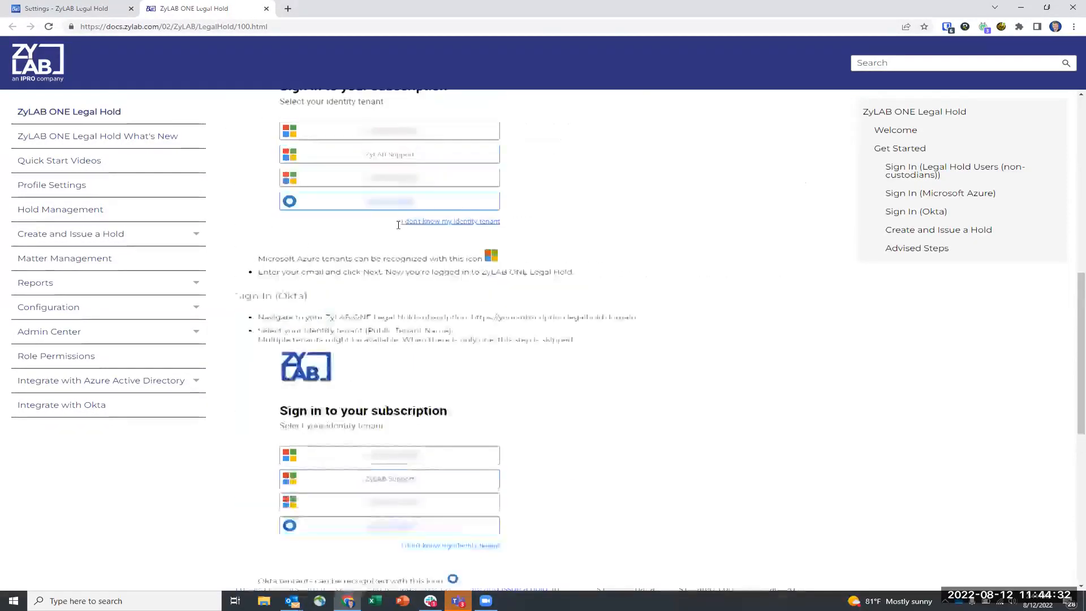
{"action": "left_click", "coordinate": [266, 8]}
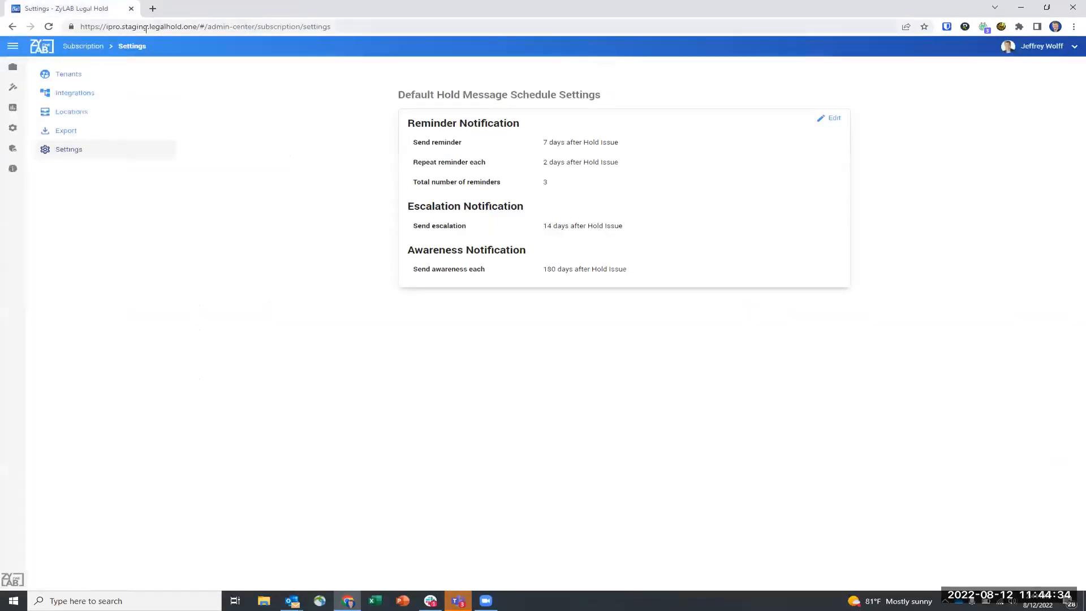
- View the ZyLAB help portal's home page, close it and return to the Hold Management overview
{"action": "mouse_move", "coordinate": [18, 172]}
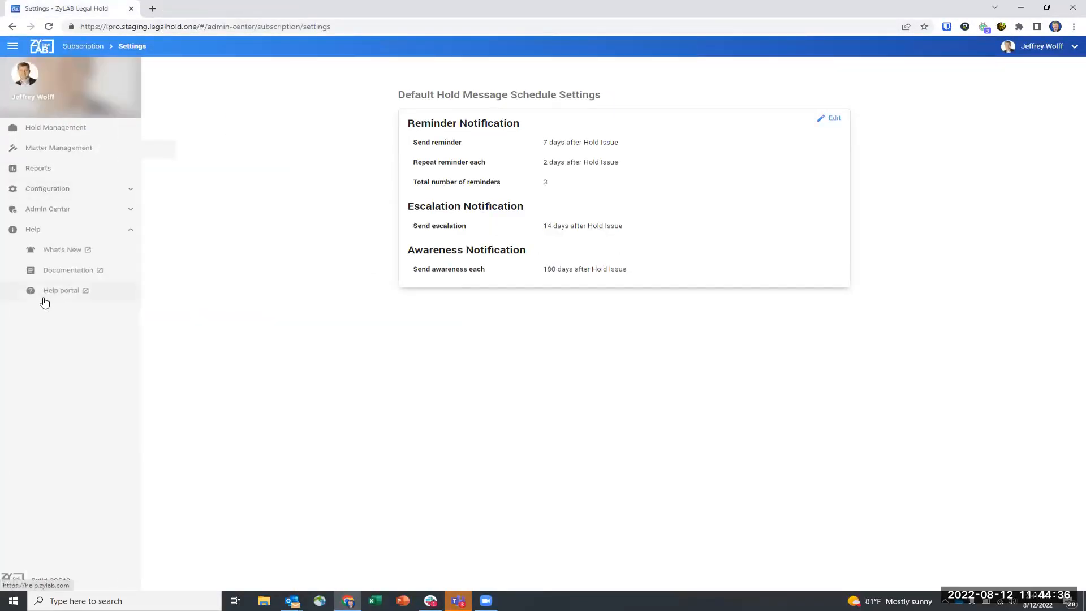
{"action": "left_click", "coordinate": [41, 294]}
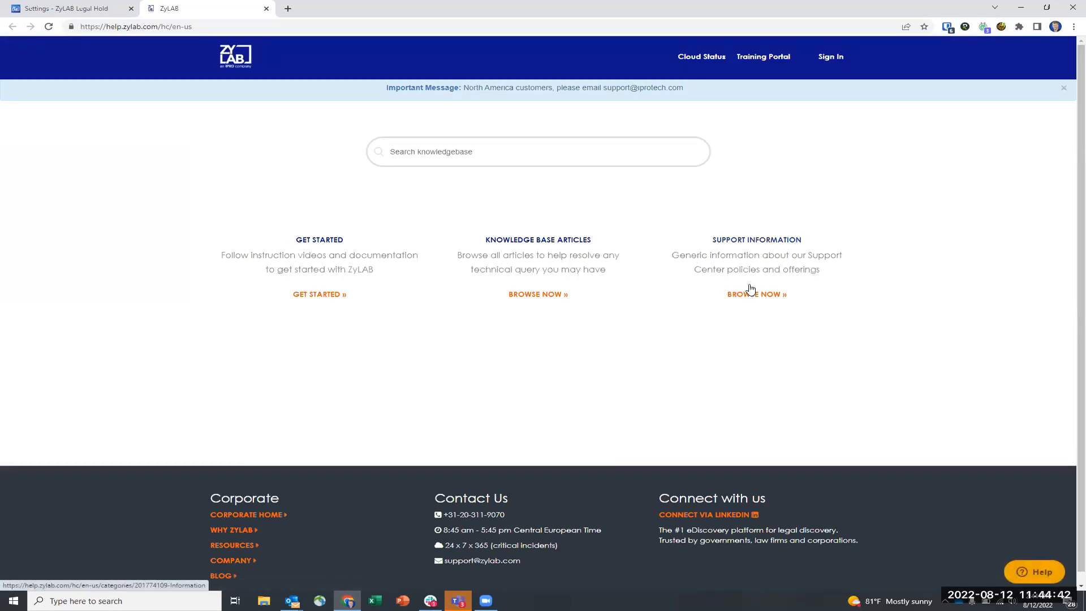
{"action": "left_click", "coordinate": [266, 8]}
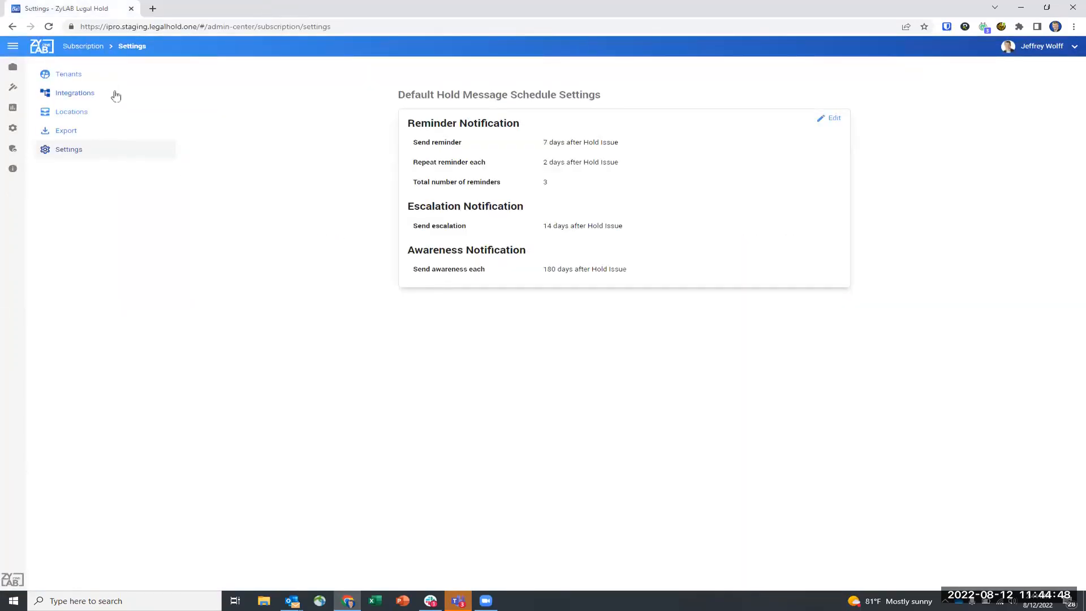
{"action": "left_click", "coordinate": [13, 67]}
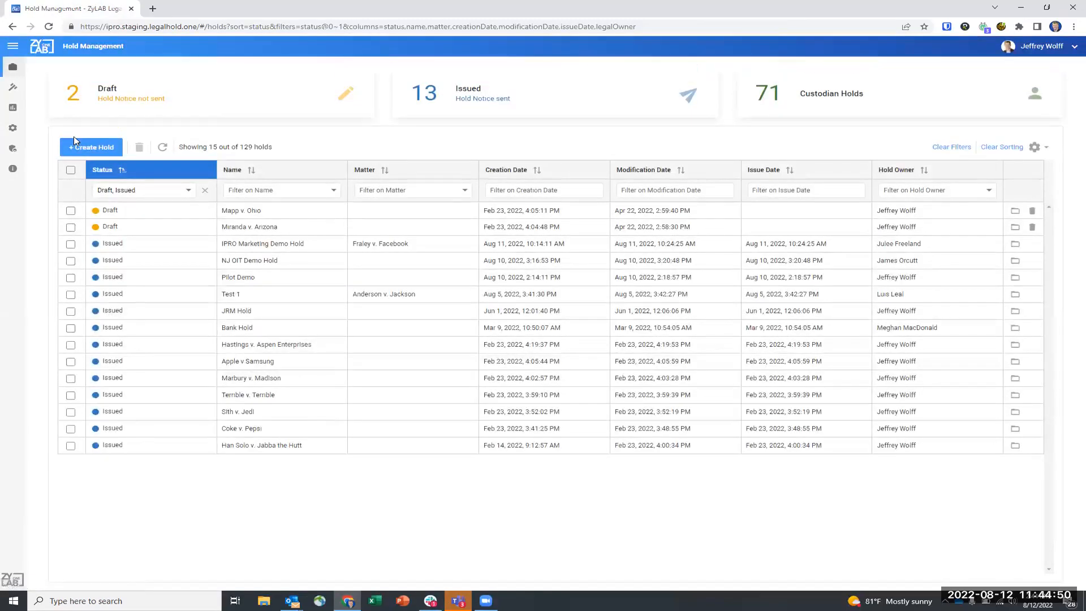